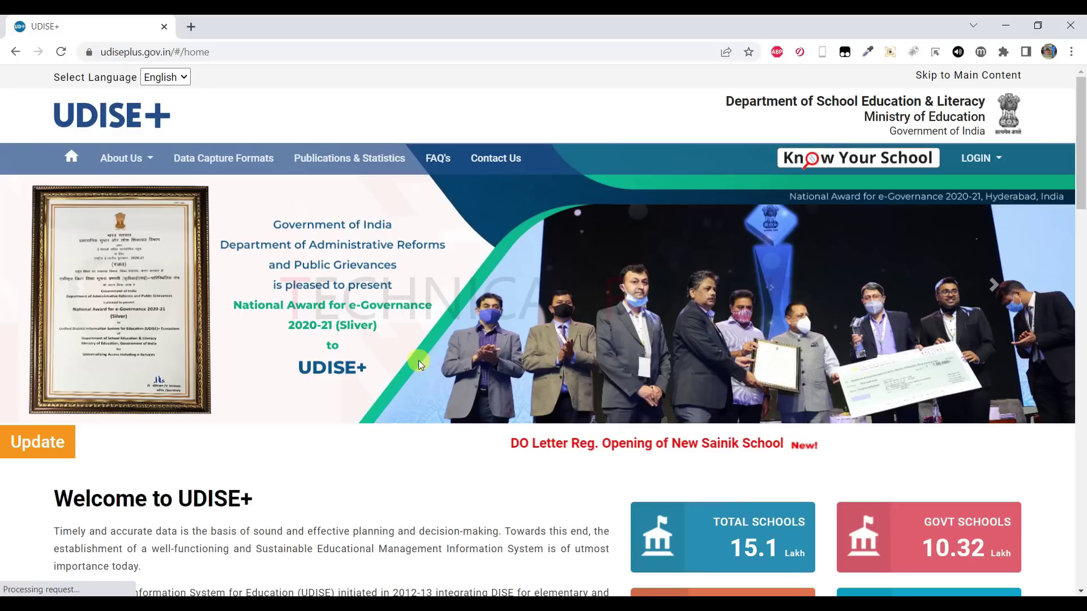
- Open the UDISE+ data entry login for AY 2021-22 with Punjab selected as the state
click(988, 161)
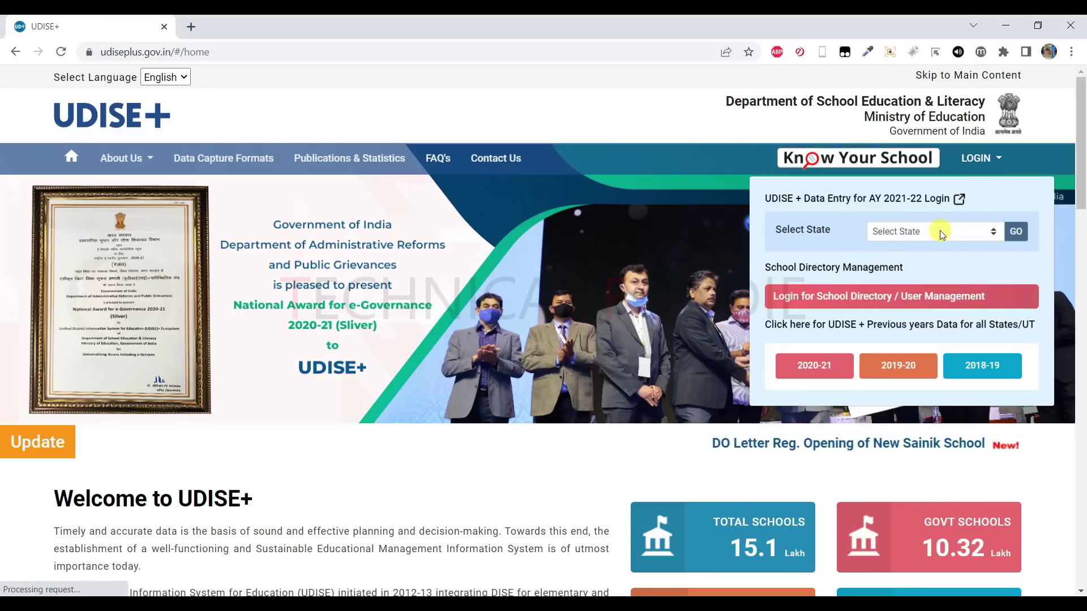
click(910, 232)
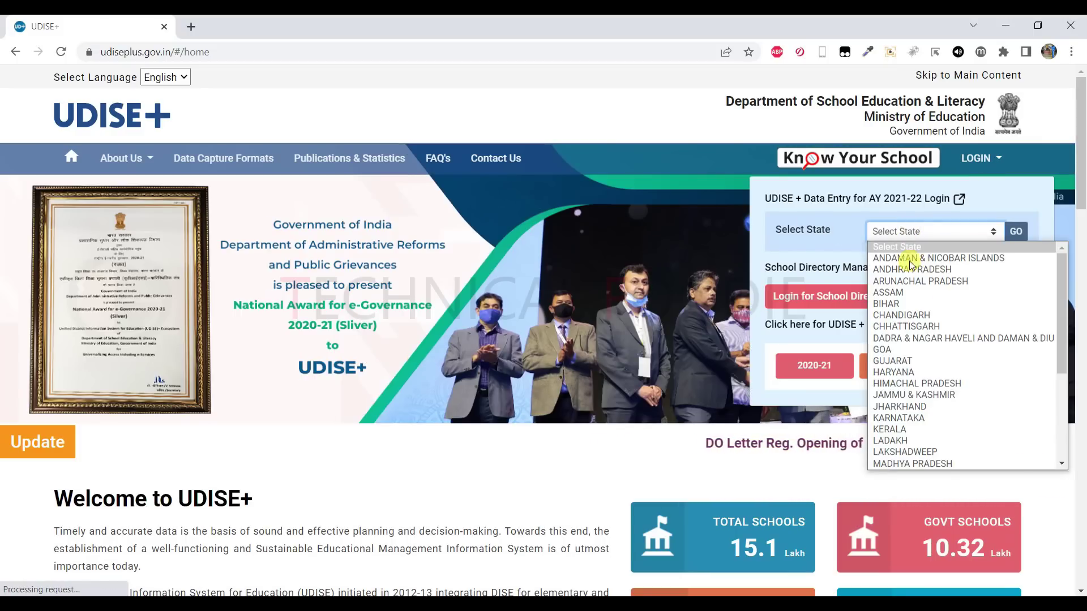
scroll(929, 365, down, 3)
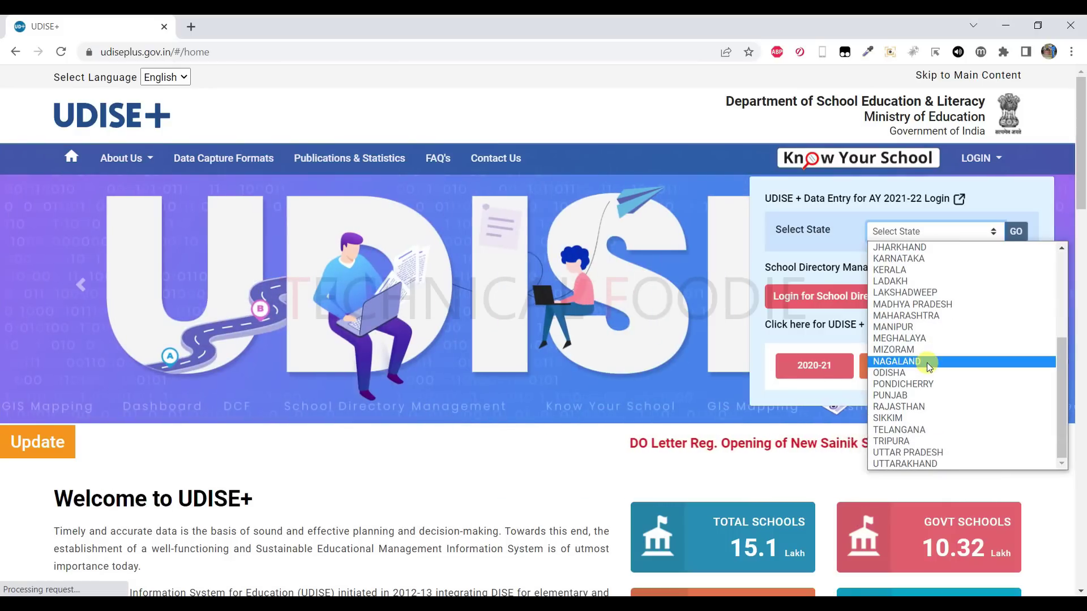
click(922, 396)
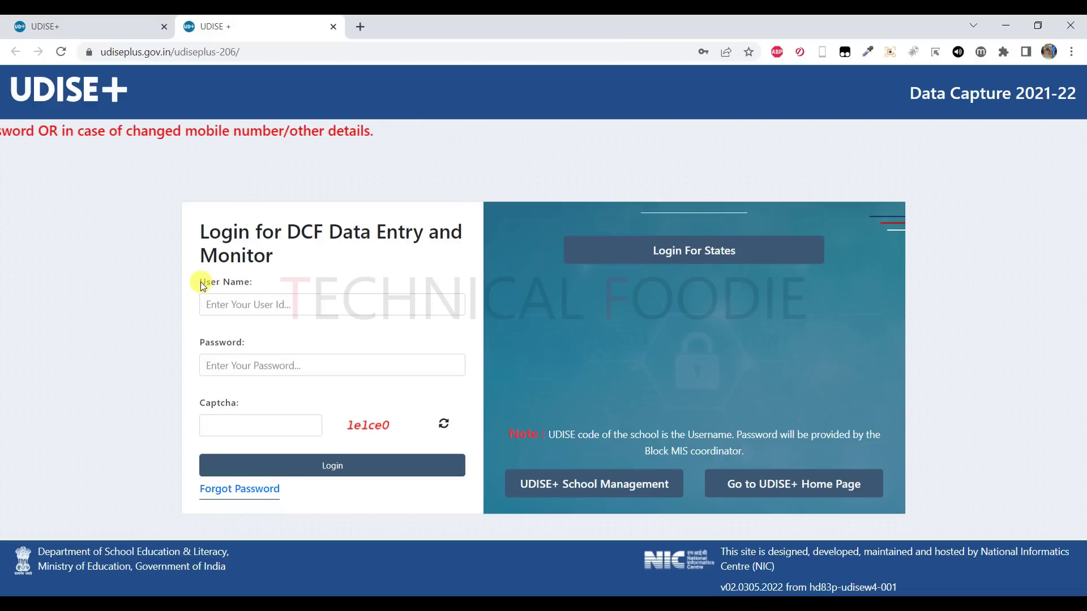
- Check the user name field of the DCF login and open the DCF for filling from the school user's instruction page
drag(202, 286, 261, 288)
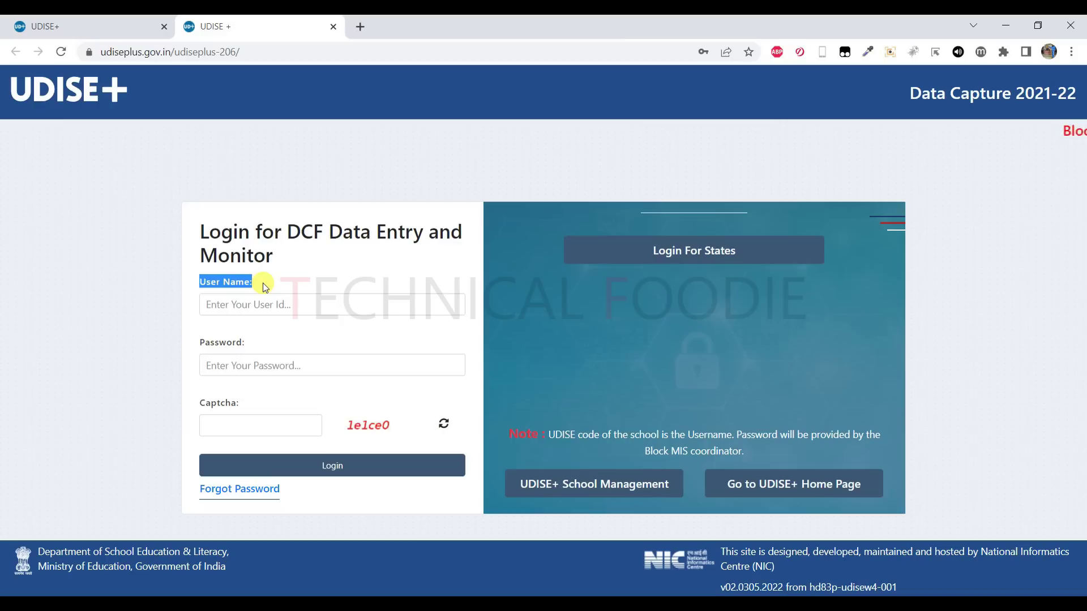
click(306, 277)
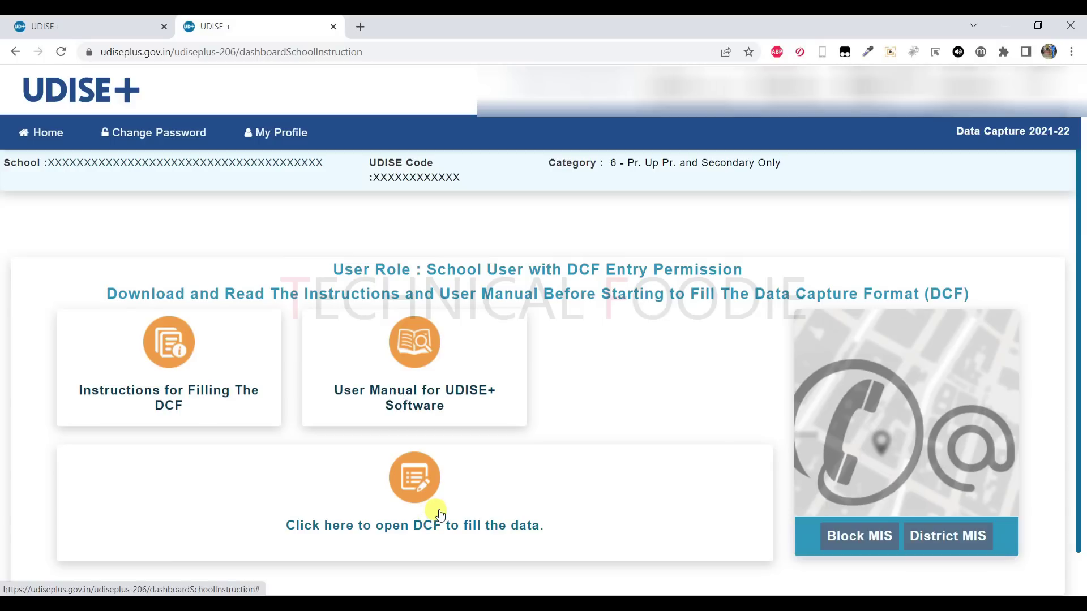
click(412, 478)
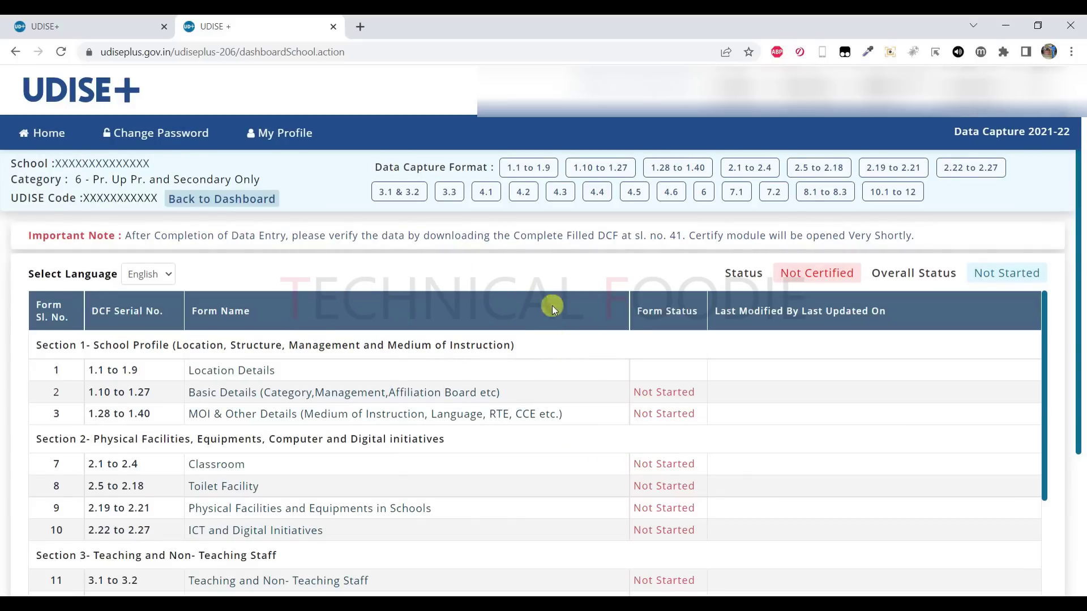
- Check the available form languages and look through the full list of DCF sections and forms
click(170, 276)
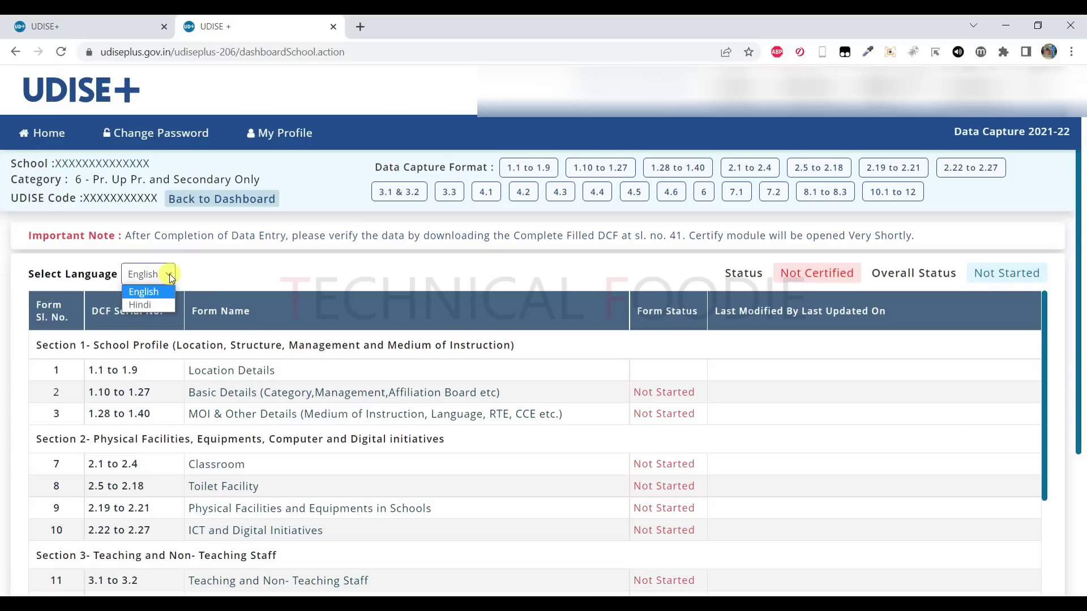
click(277, 281)
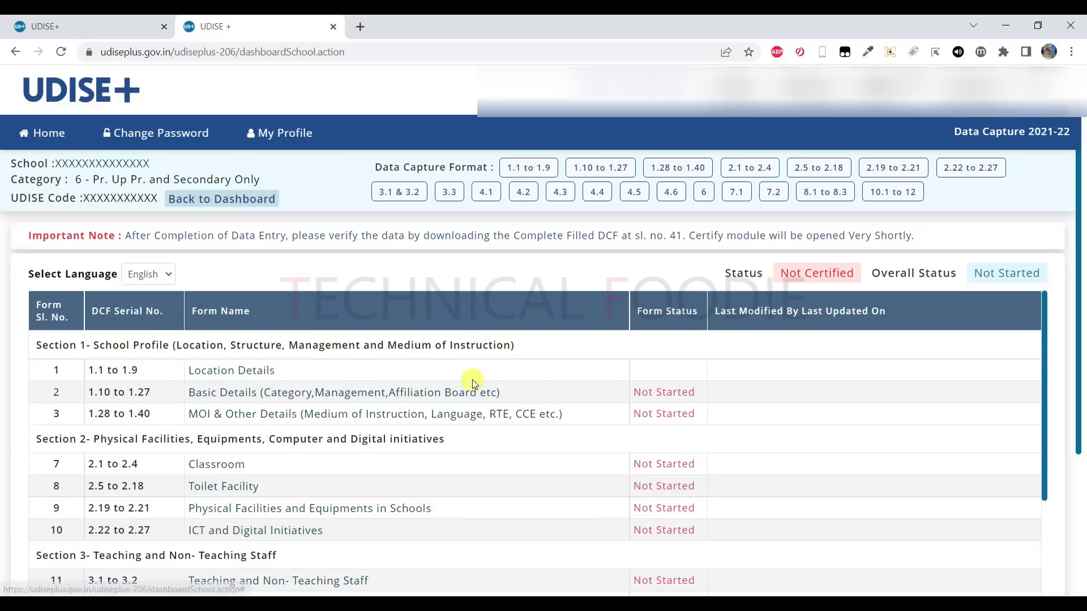
scroll(586, 430, down, 10)
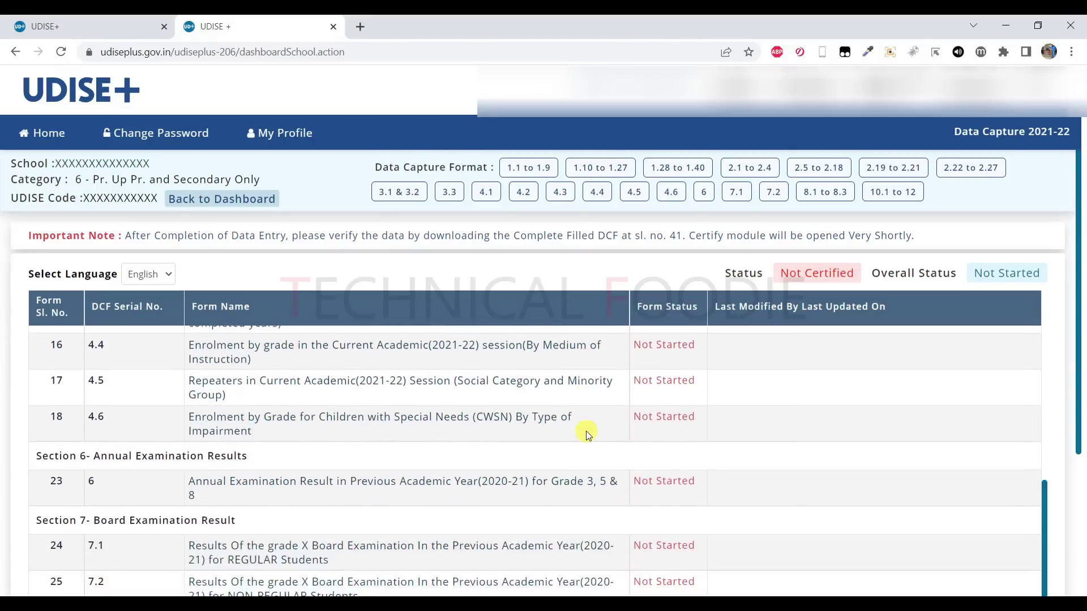
scroll(647, 406, up, 10)
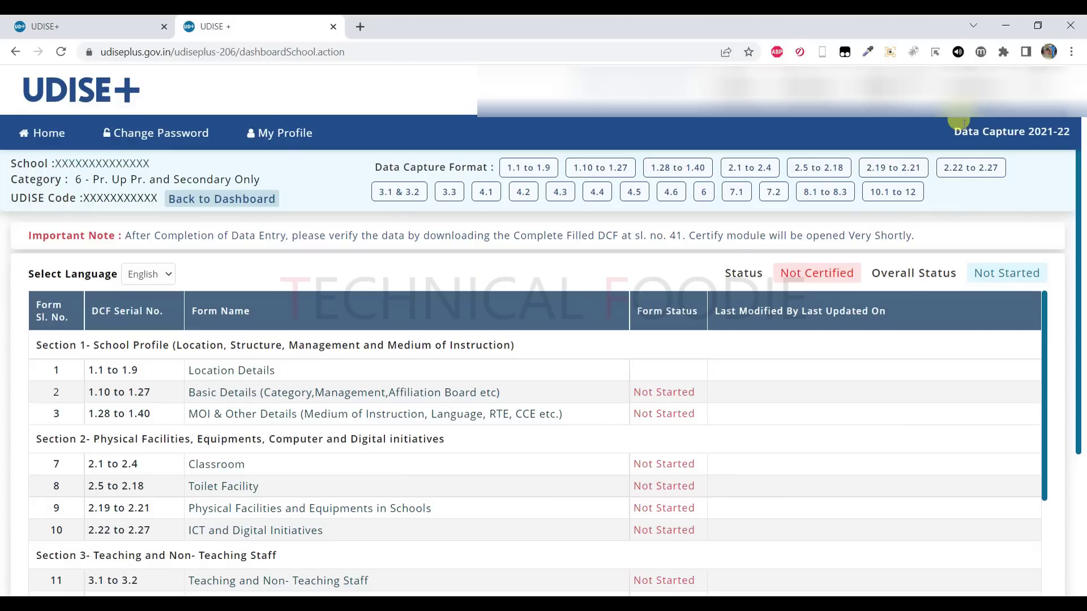
- Examine the data capture year, the certification status and the overall status on the DCF dashboard
mouse_move(954, 126)
mouse_down()
mouse_move(1075, 132)
mouse_move(963, 131)
mouse_up()
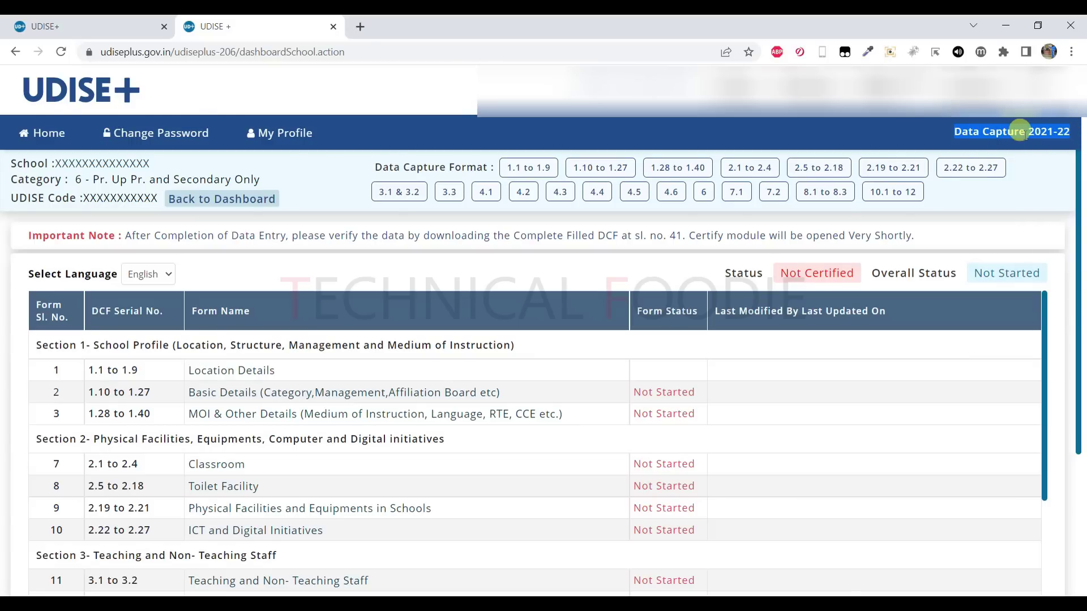
drag(1025, 125, 1070, 128)
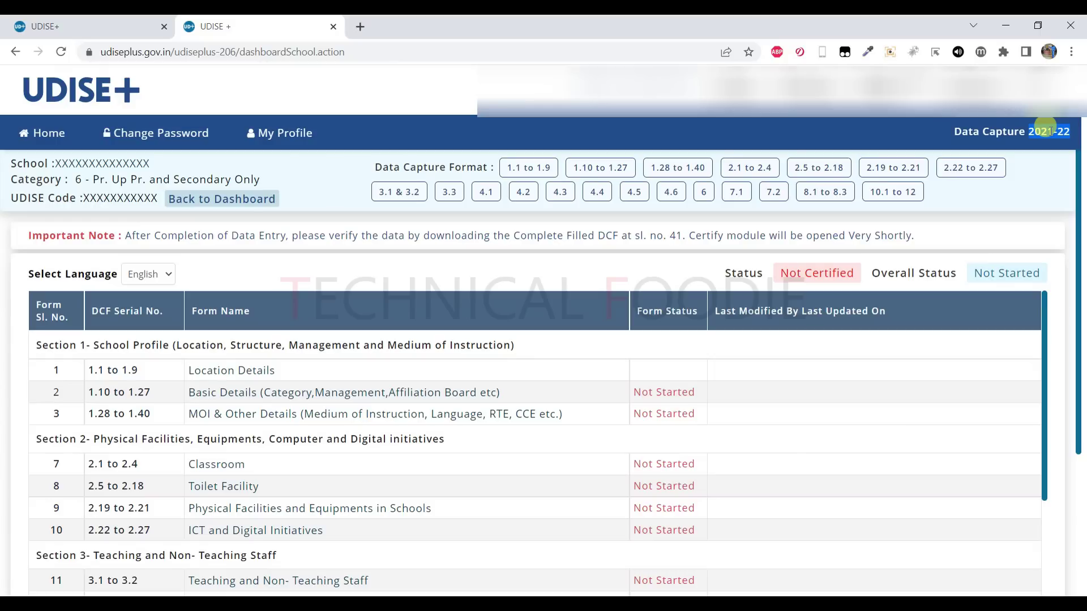
click(1039, 127)
drag(1025, 129, 1064, 127)
drag(773, 268, 852, 270)
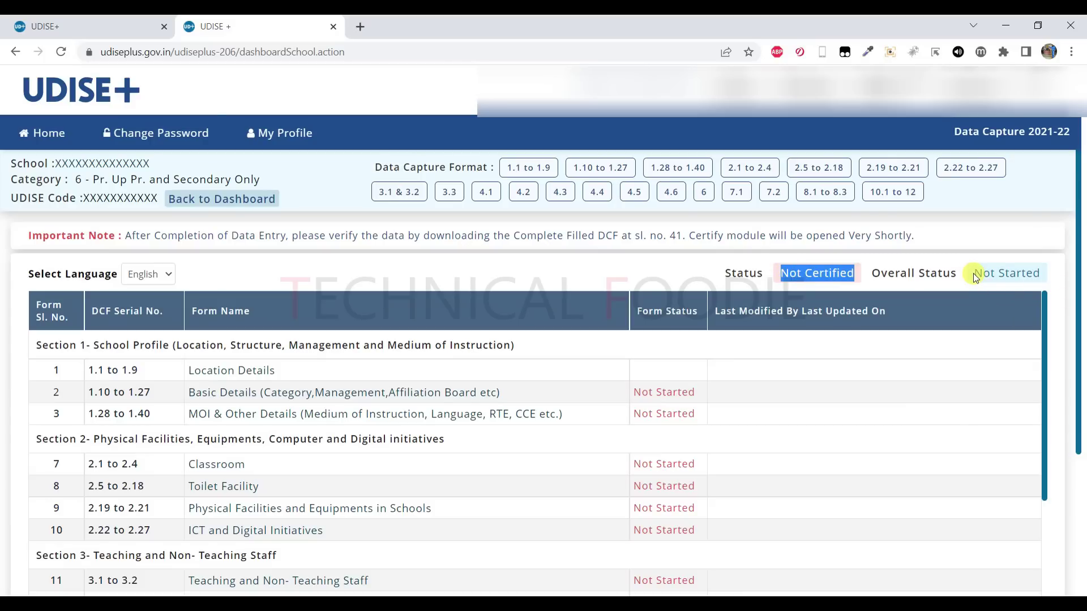
drag(973, 274, 1038, 272)
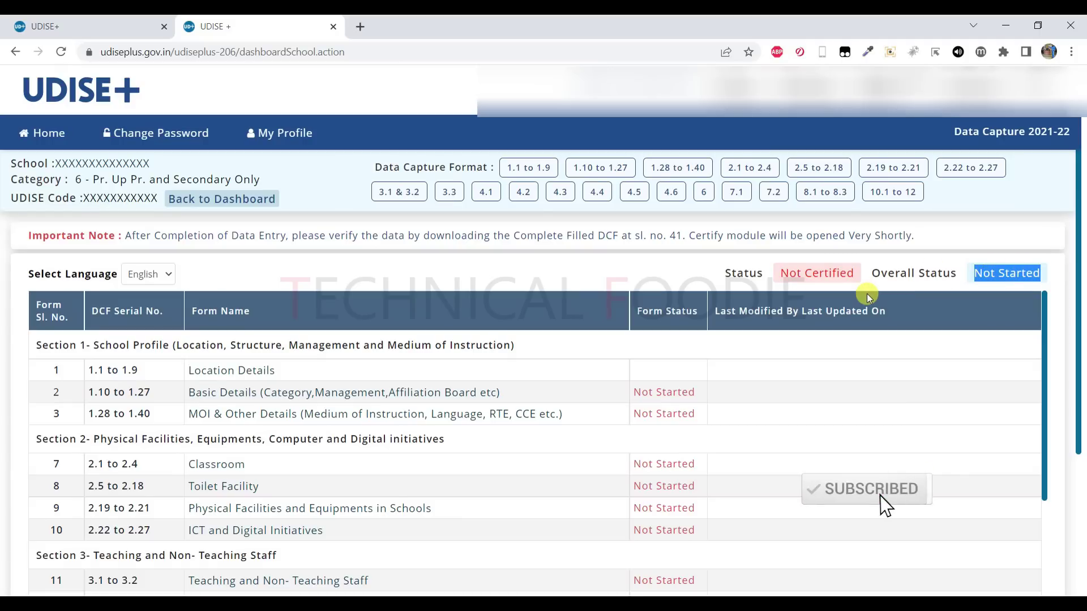
- Open the Location Details form (1.1 to 1.9) and review the school's name, address, location type and geographical location fields
click(529, 168)
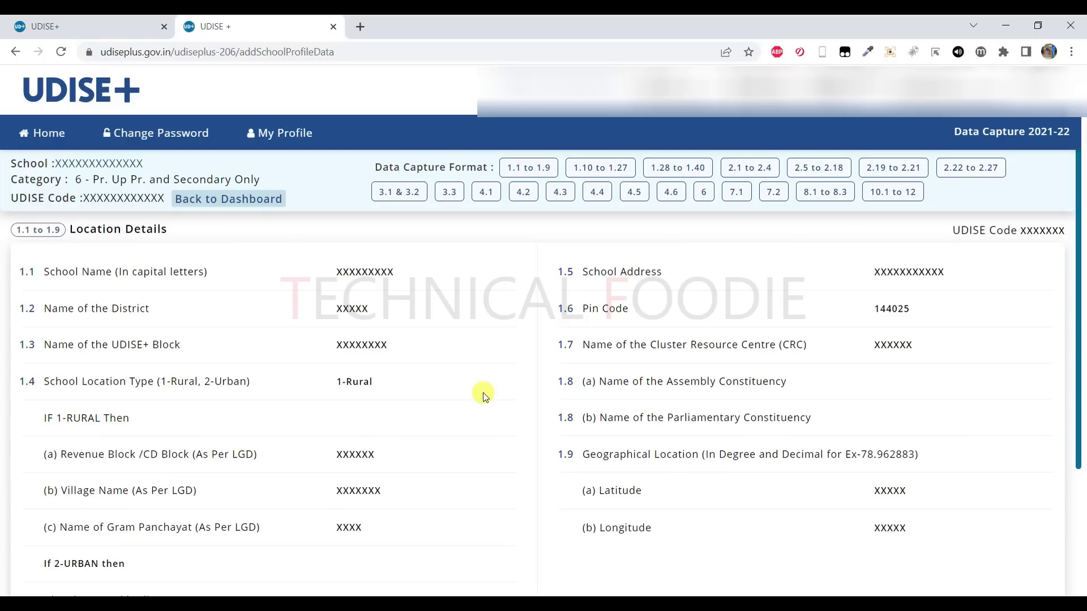
scroll(483, 392, down, 1)
scroll(483, 395, down, 2)
scroll(483, 394, up, 1)
scroll(484, 395, up, 1)
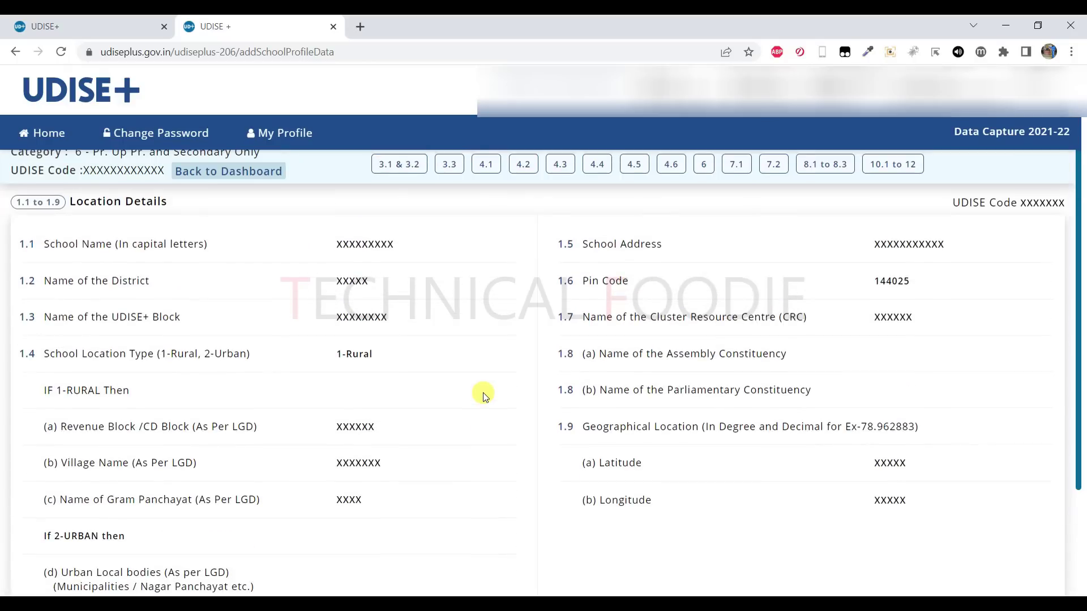
scroll(483, 394, up, 1)
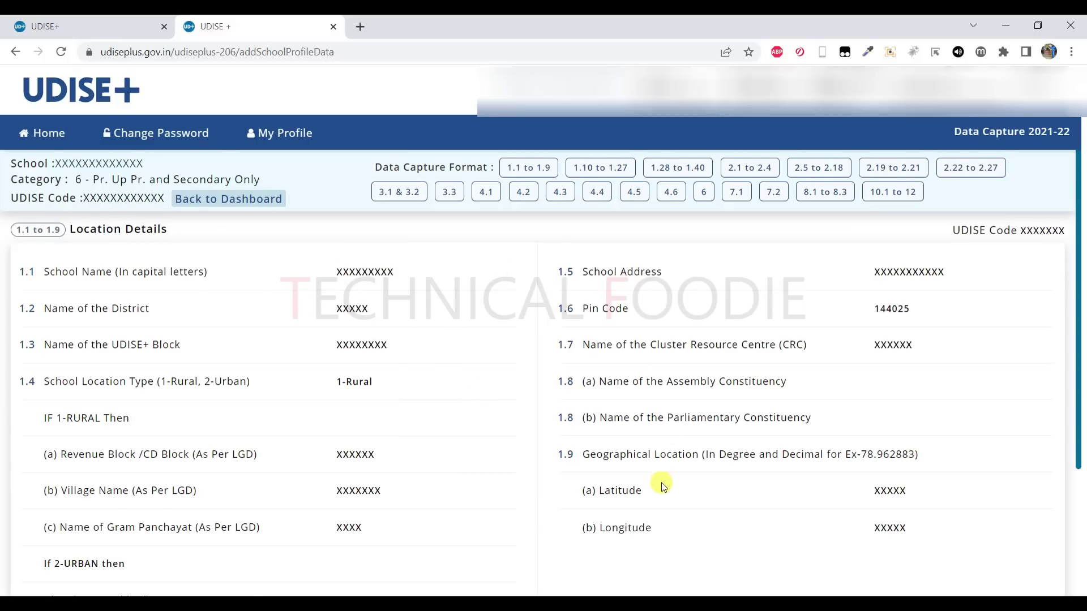
scroll(663, 485, down, 2)
scroll(279, 410, up, 2)
scroll(942, 473, down, 2)
scroll(308, 450, up, 2)
scroll(965, 491, down, 3)
scroll(304, 416, up, 3)
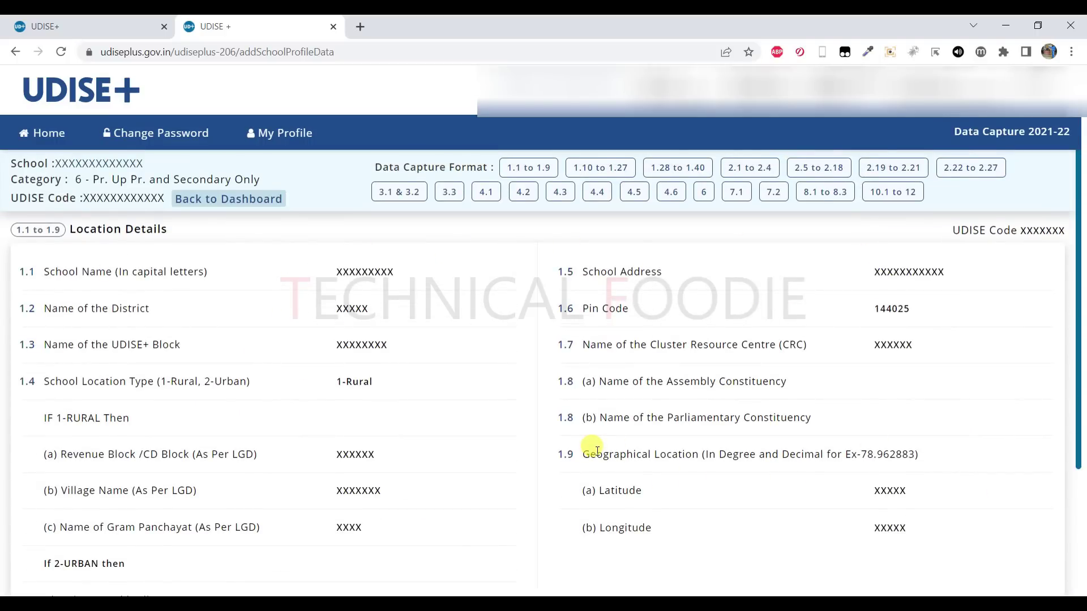
- Proceed to the Basic Details form (1.10 to 1.27) and read the notes on where its locked fields can be modified
scroll(597, 451, down, 3)
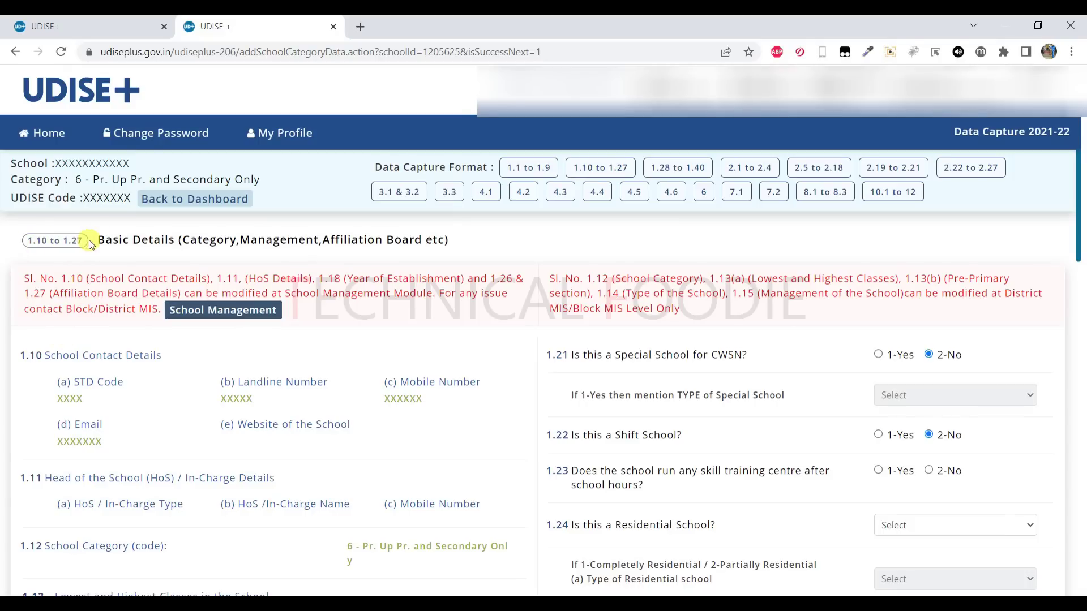
drag(99, 239, 470, 242)
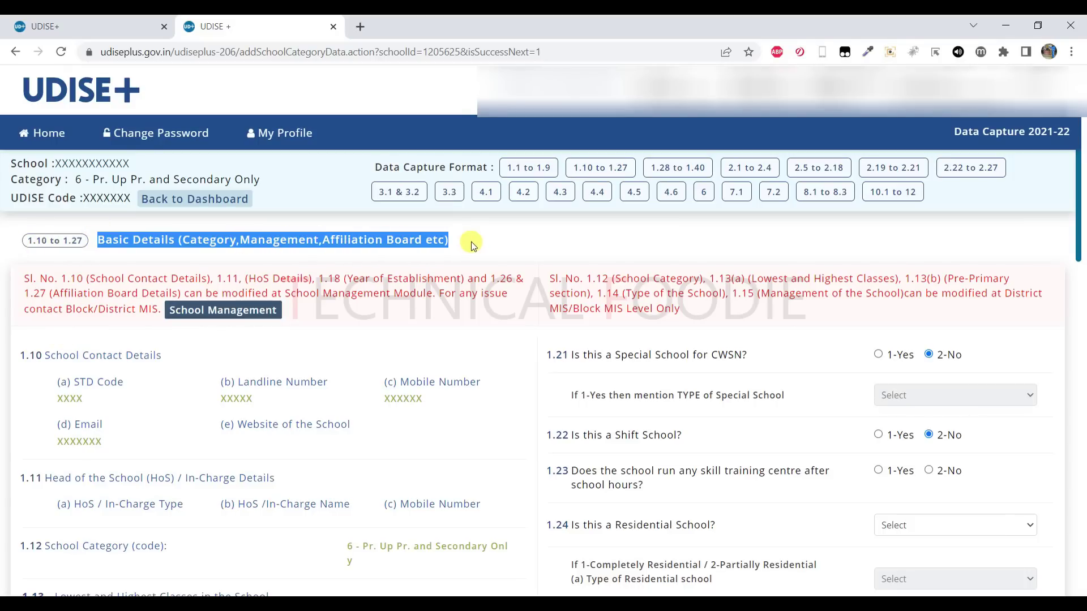
click(482, 260)
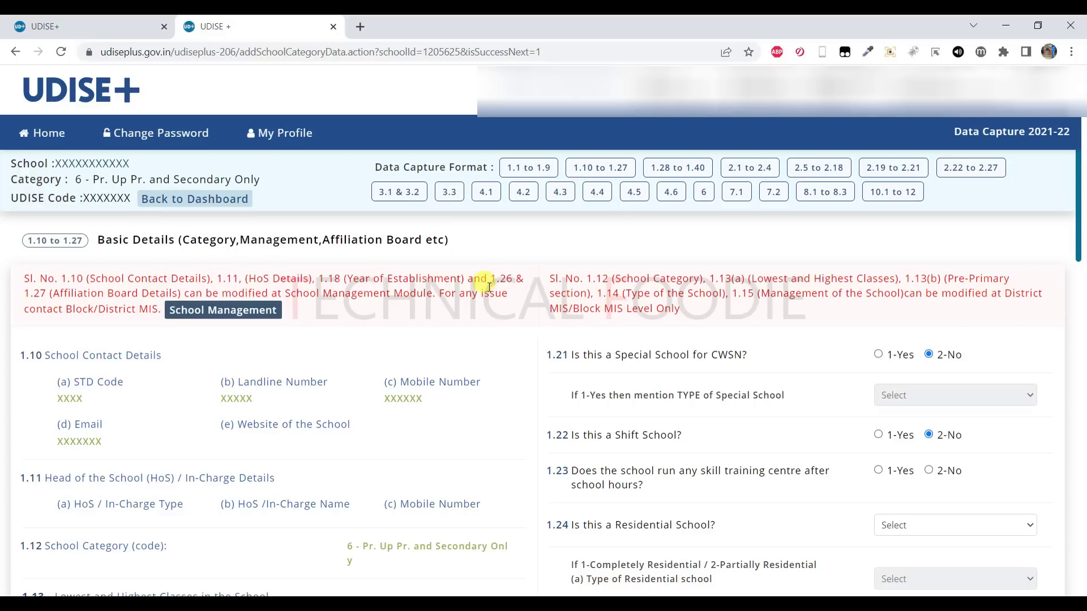
drag(680, 310, 24, 277)
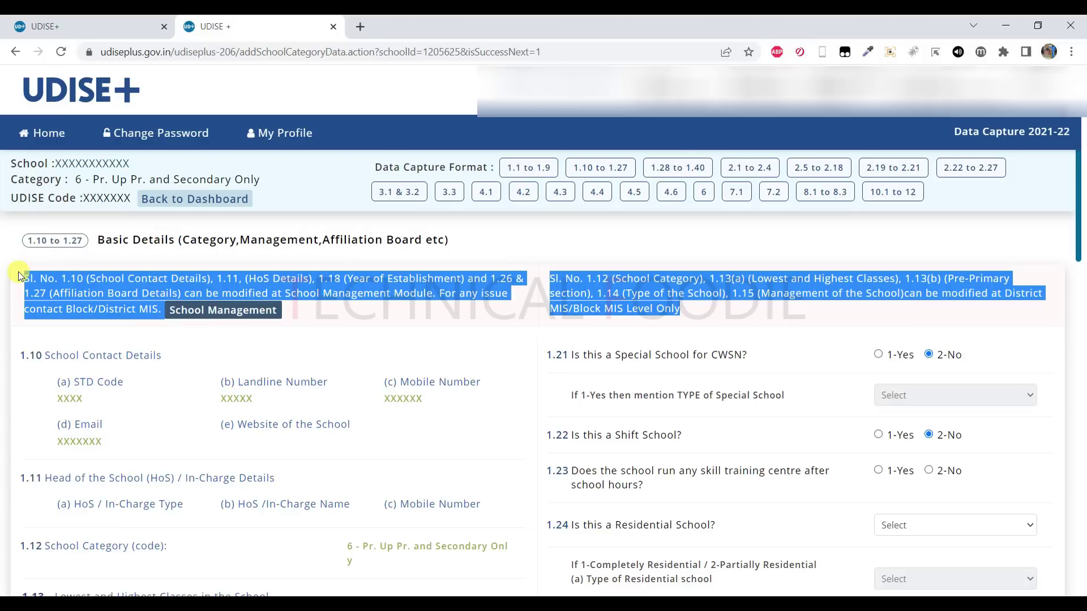
click(497, 322)
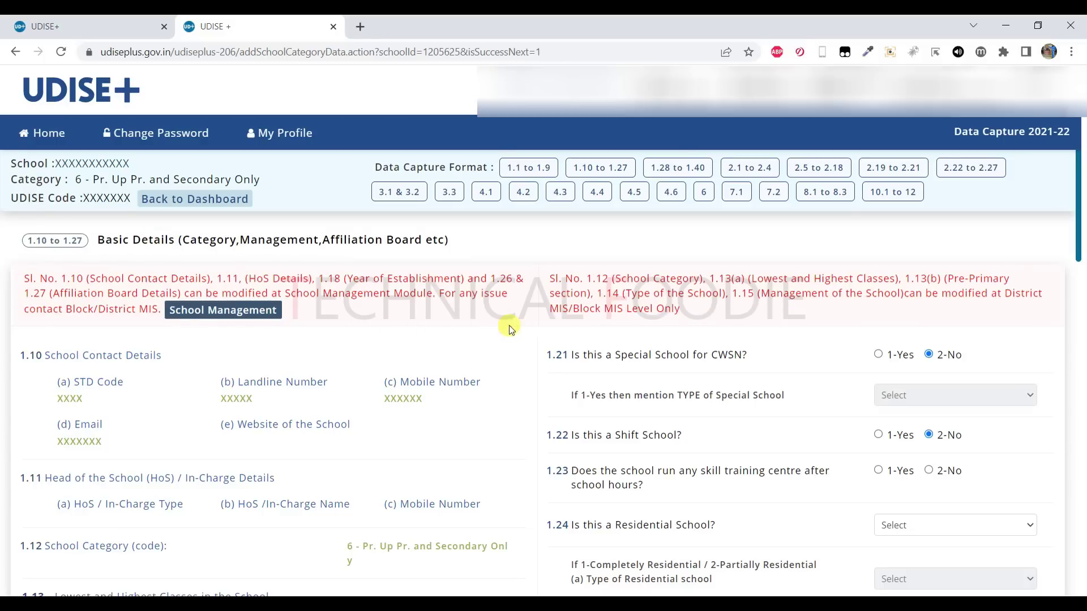
- Review the school contact details, head of school details, school category and class range in items 1.10 to 1.13
scroll(530, 338, down, 1)
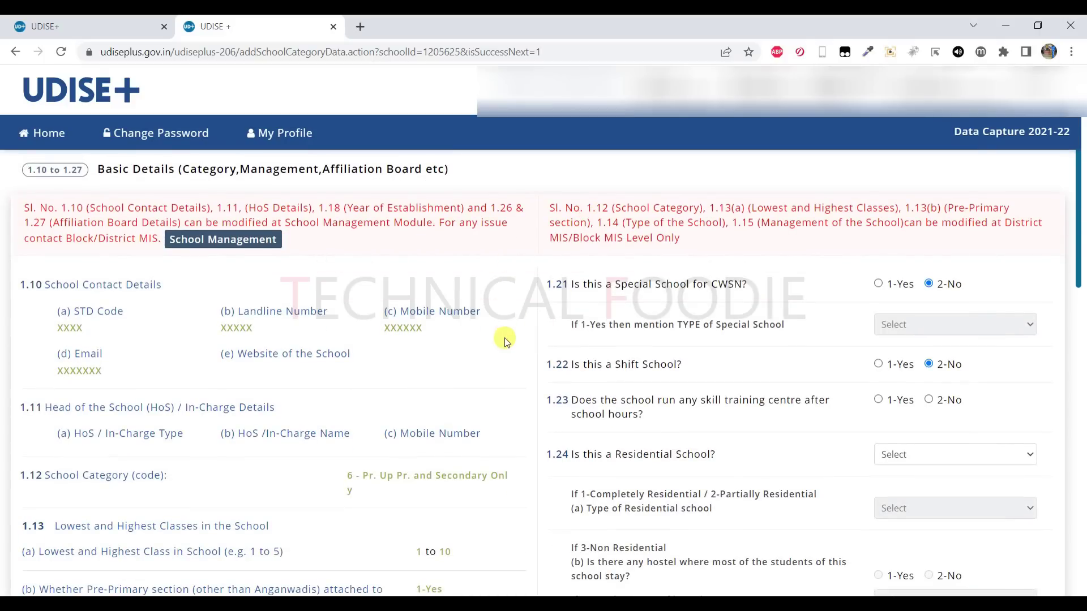
scroll(505, 337, down, 2)
drag(28, 332, 364, 342)
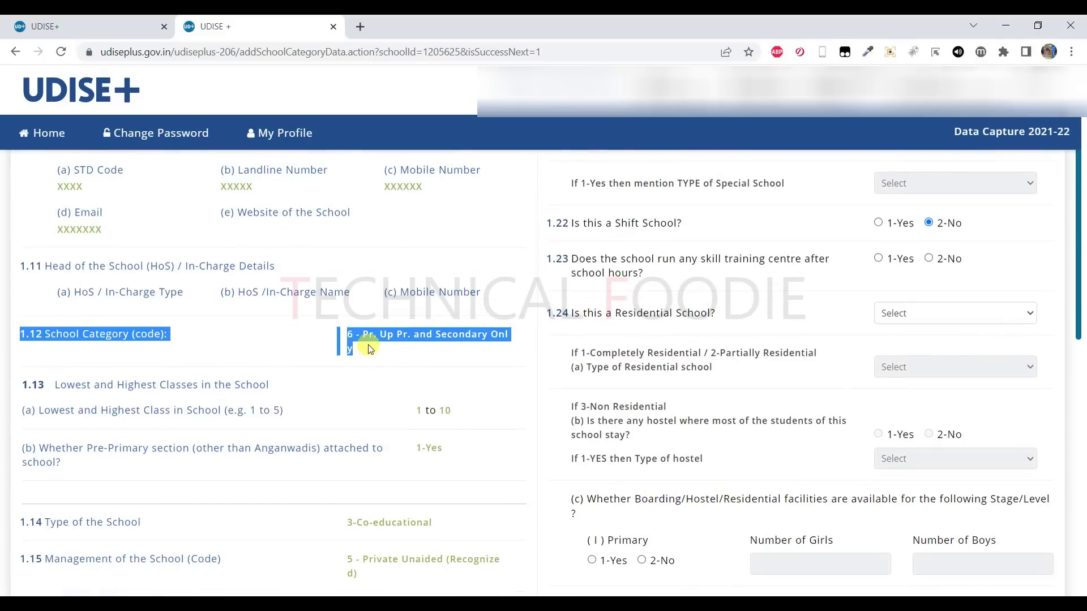
scroll(537, 352, up, 2)
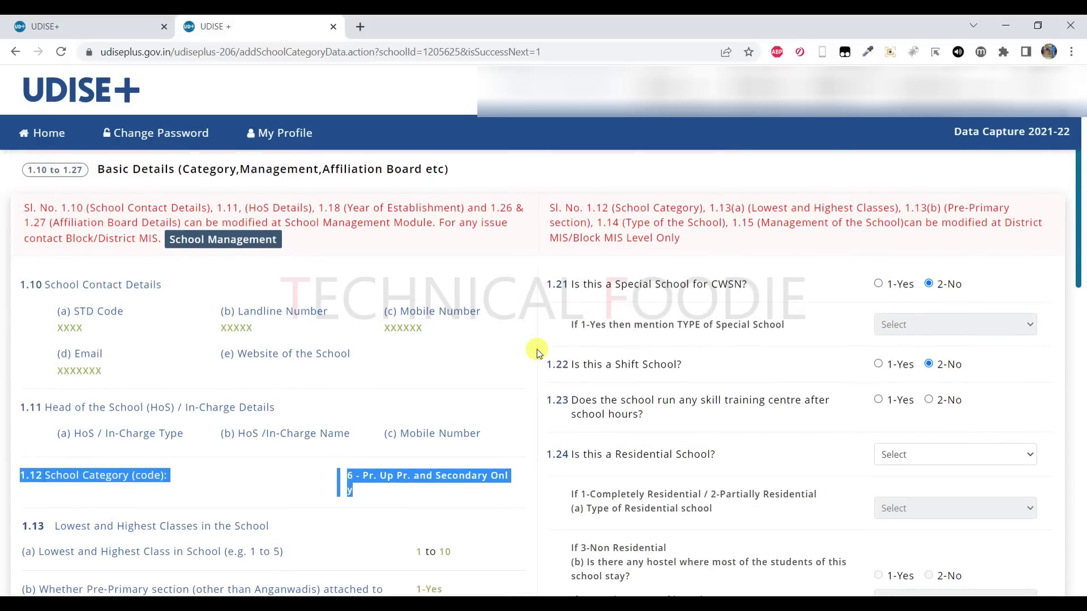
scroll(536, 352, down, 1)
scroll(537, 352, down, 3)
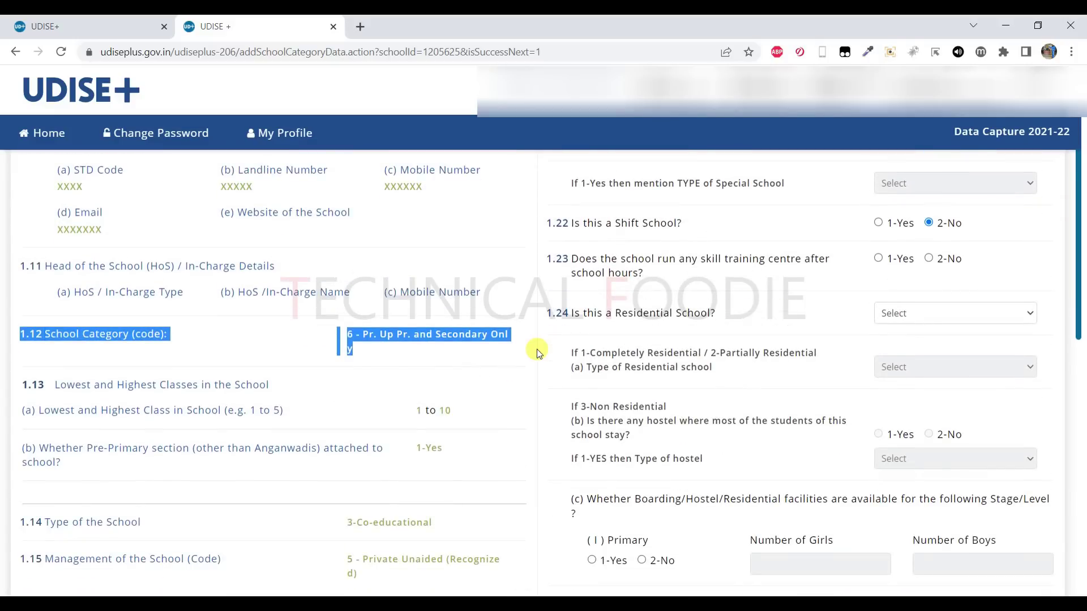
- Examine the respondent type options and the respondent name and mobile number fields in item 1.16
scroll(536, 352, down, 3)
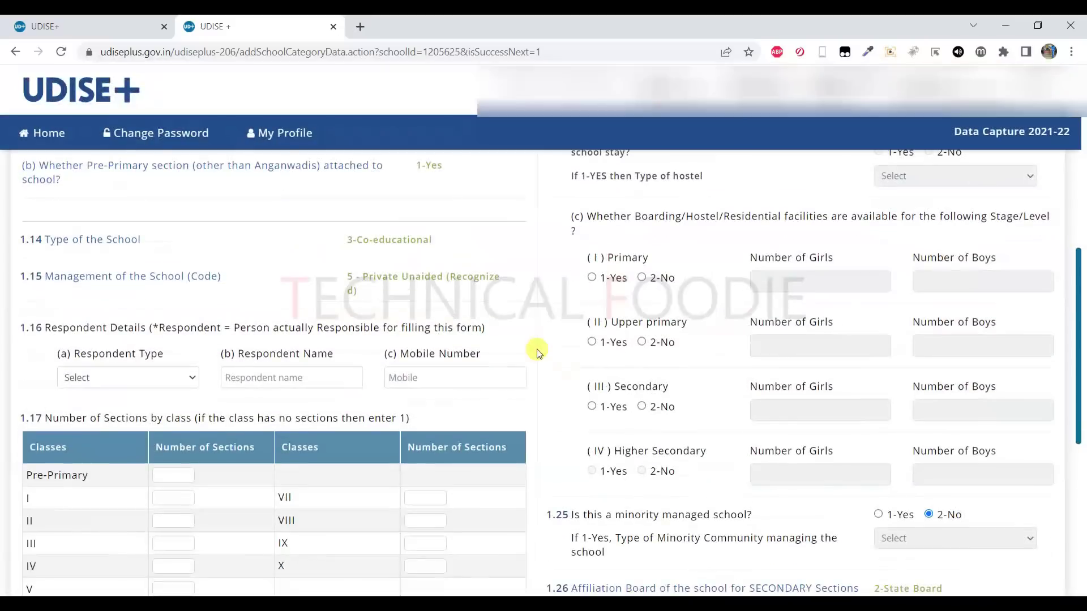
click(125, 383)
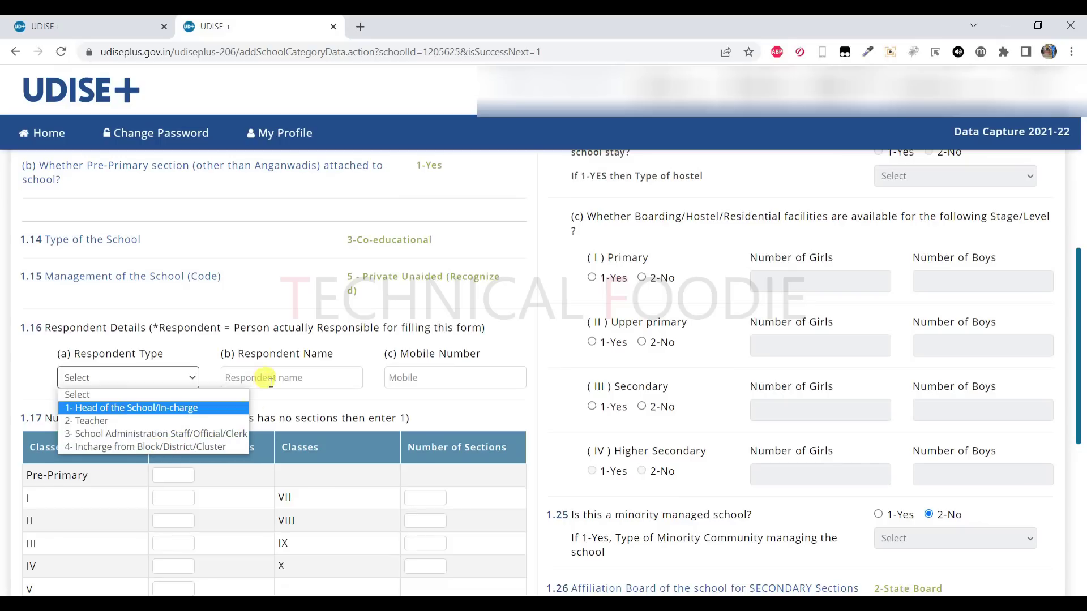
click(294, 405)
click(288, 377)
click(415, 375)
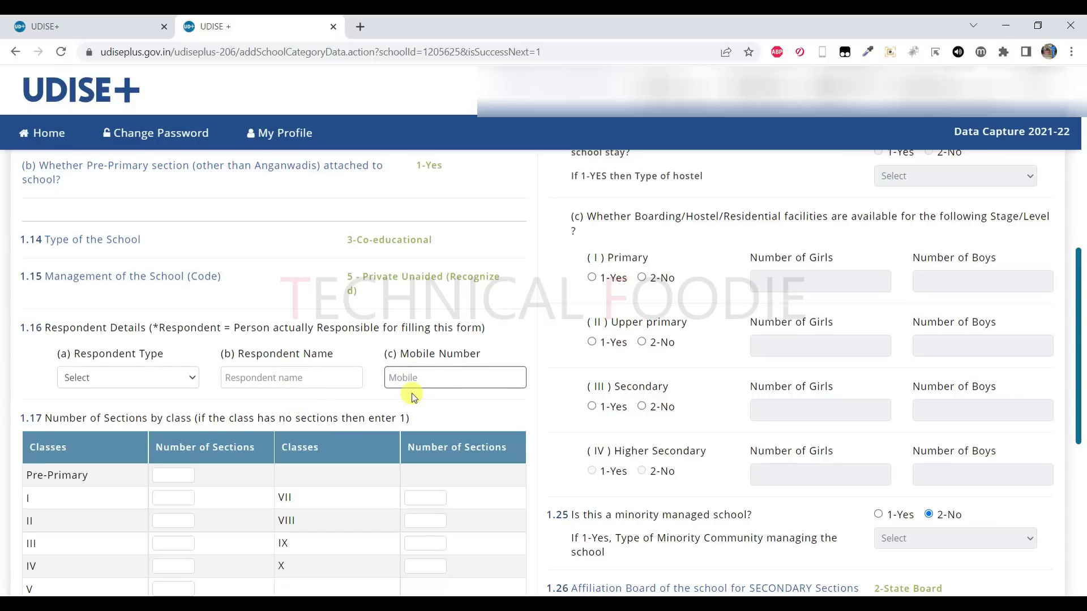
- Review the number of sections by class table in item 1.17 and the year of establishment in item 1.18
scroll(359, 406, down, 3)
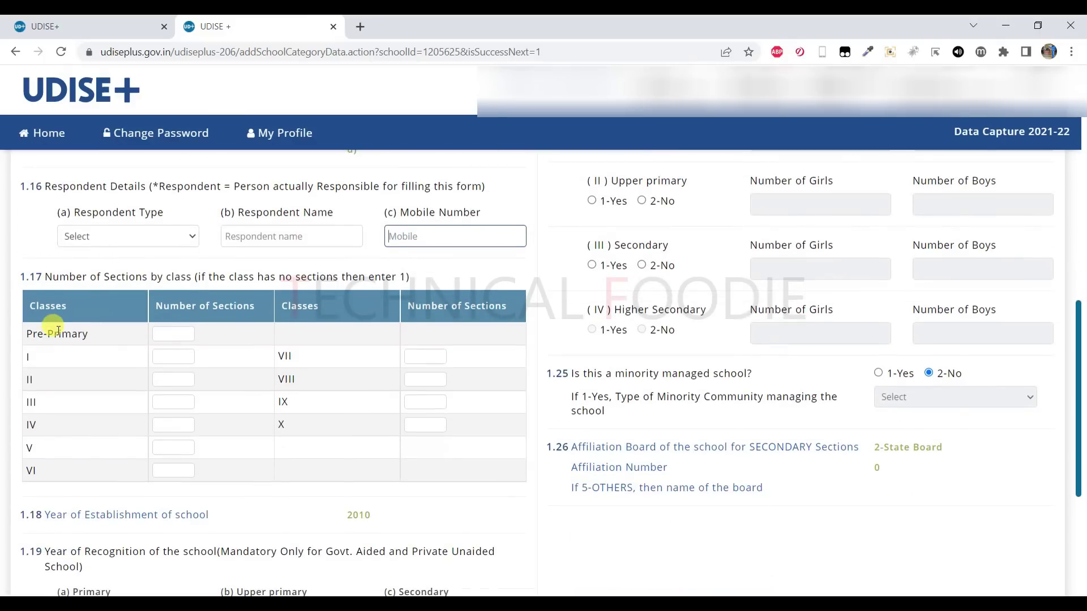
click(165, 331)
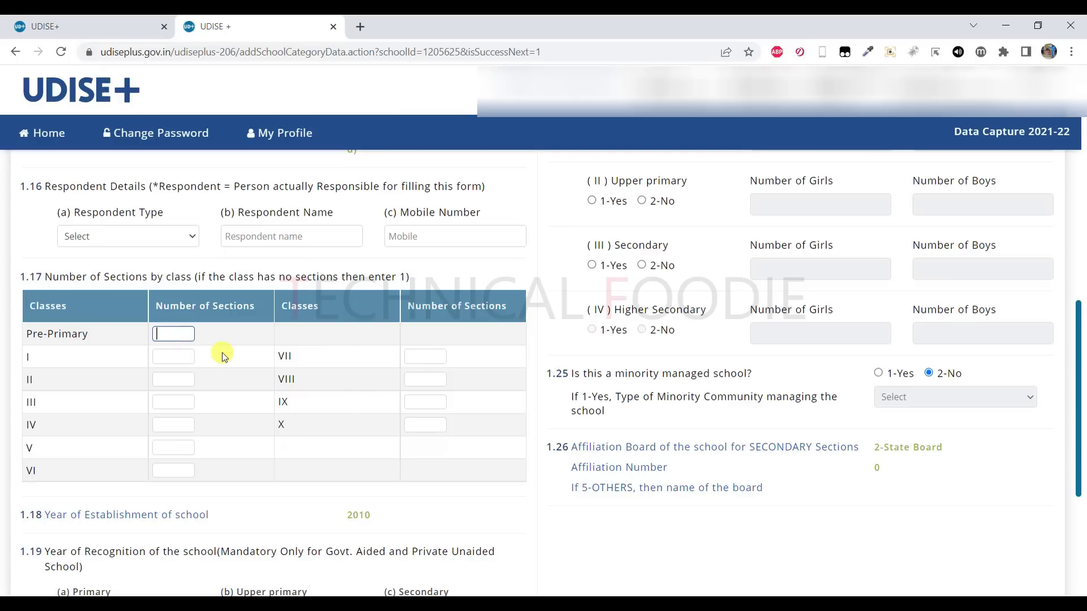
scroll(222, 355, down, 3)
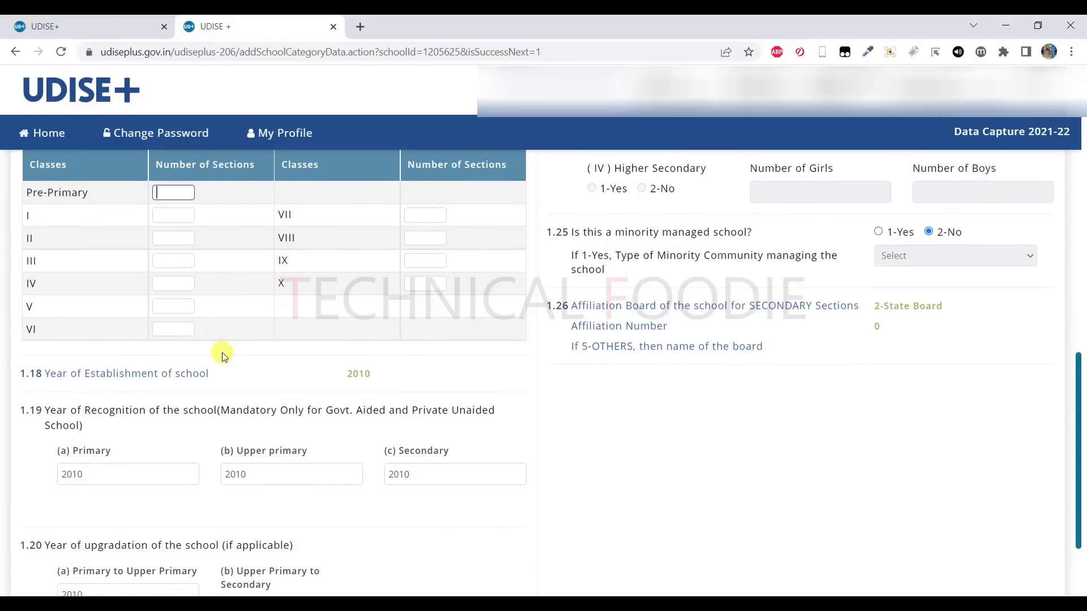
scroll(223, 356, down, 1)
drag(339, 303, 378, 304)
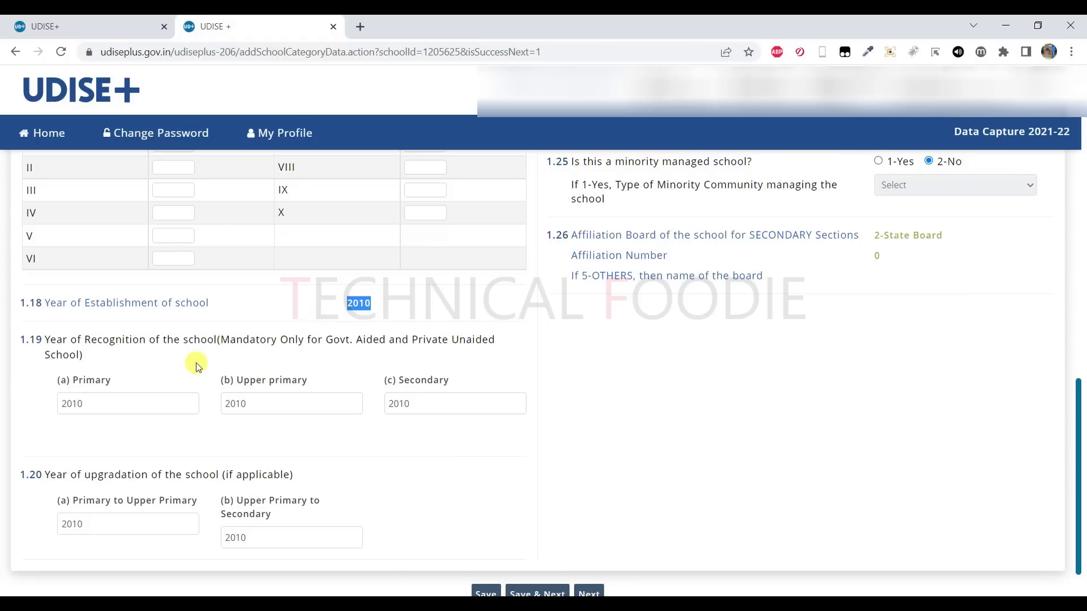
- Review the recognition and upgradation years in items 1.19 and 1.20, and examine the special school types in item 1.21, leaving it at 2-No
scroll(195, 365, down, 1)
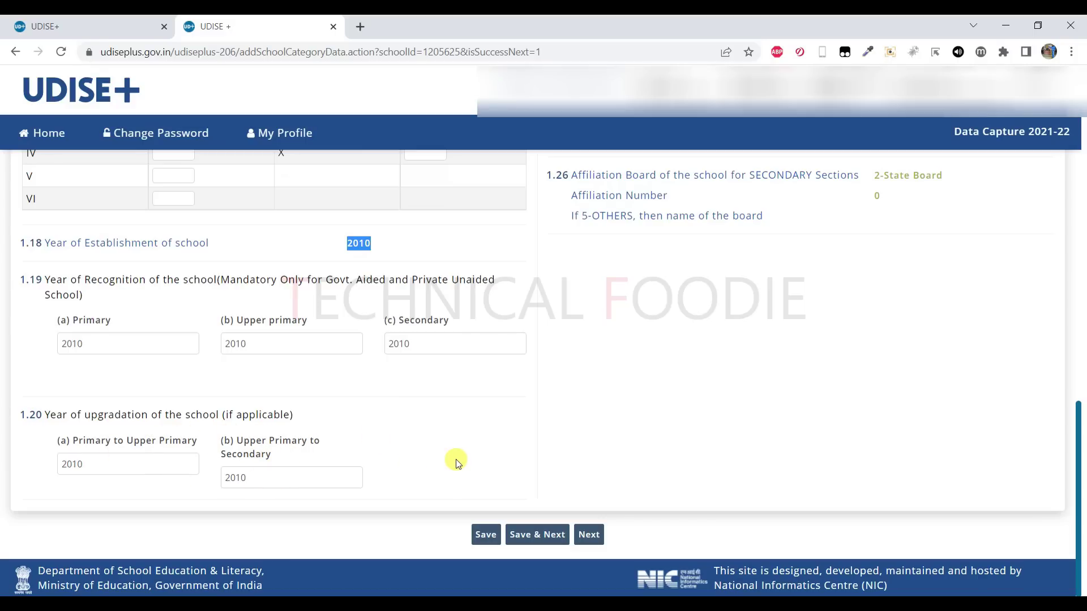
scroll(456, 460, up, 15)
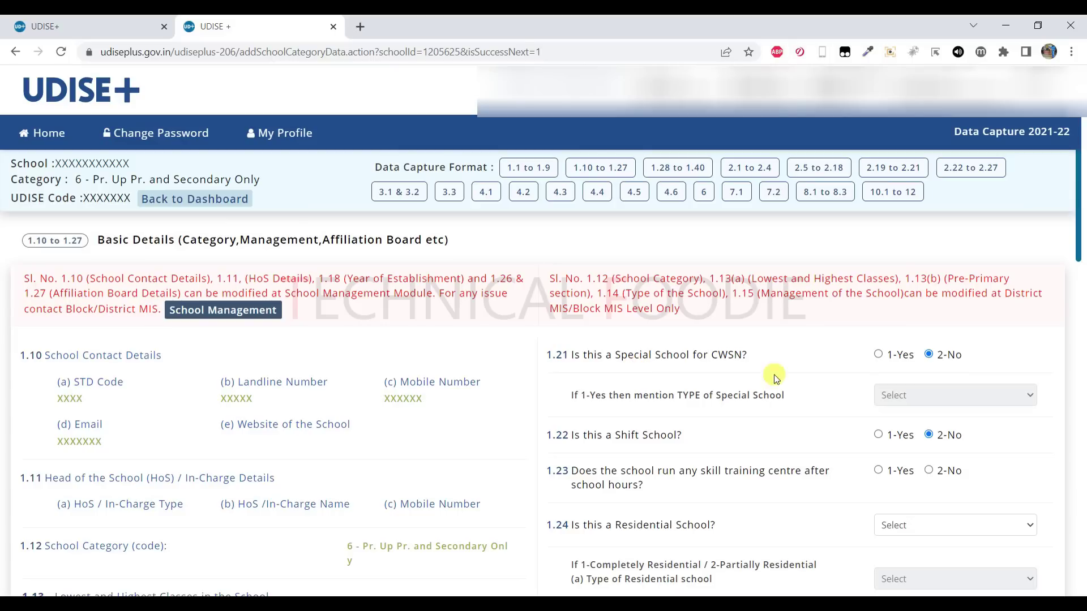
click(878, 355)
click(925, 396)
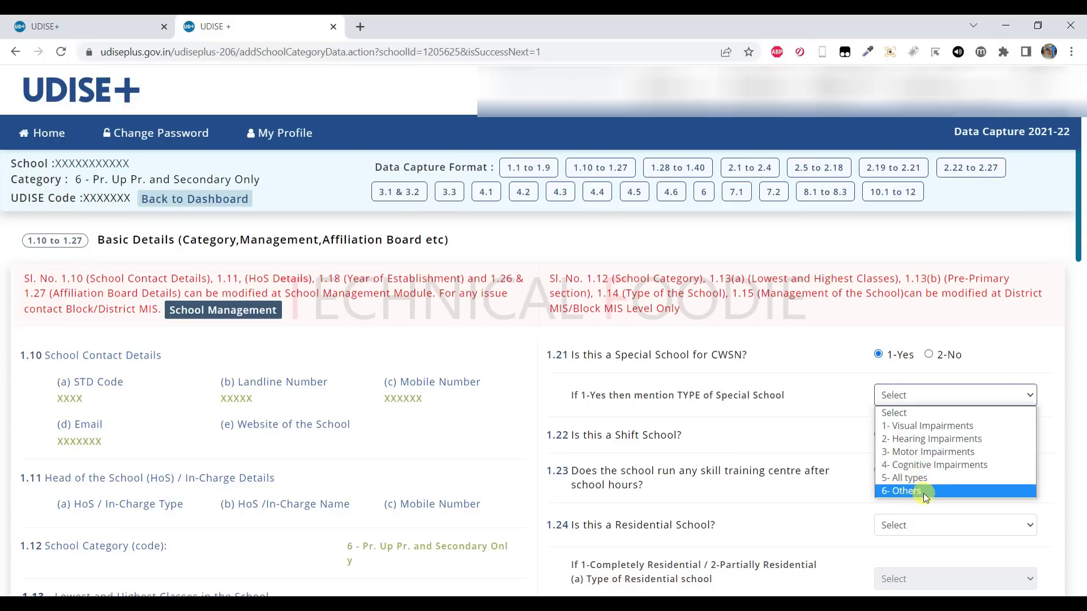
click(930, 359)
click(929, 355)
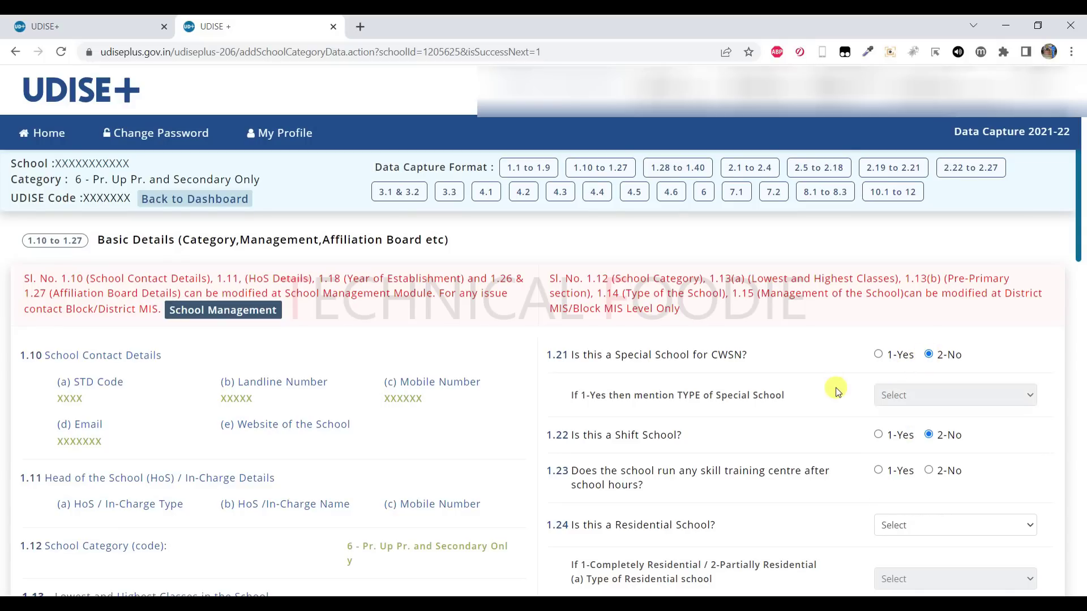
- Answer 2-No to the shift school question in item 1.22 and the skill training centre question in item 1.23
scroll(835, 388, down, 1)
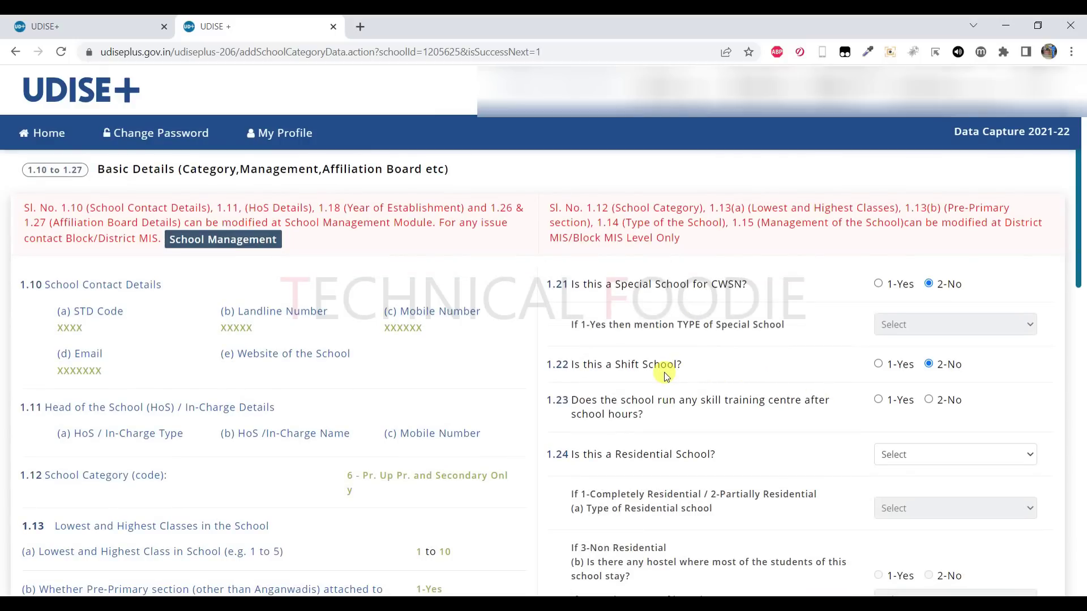
click(877, 364)
click(928, 365)
scroll(778, 399, down, 1)
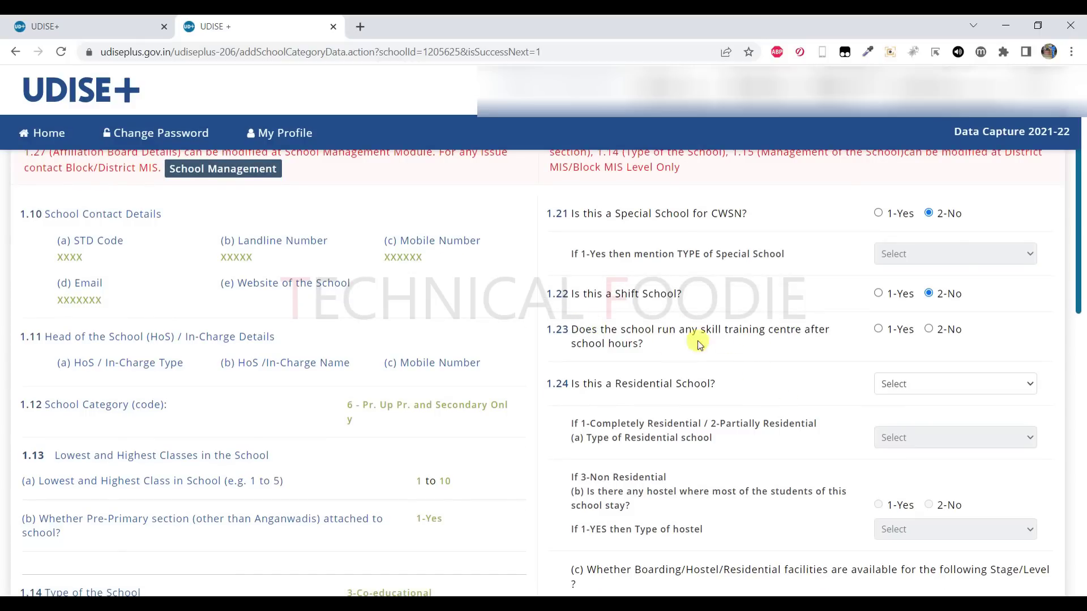
click(878, 329)
click(929, 330)
- Try each residential status in item 1.24, ending on 3 - Non Residential, and examine the residential school types for completely and partially residential schools
scroll(790, 392, down, 1)
click(896, 321)
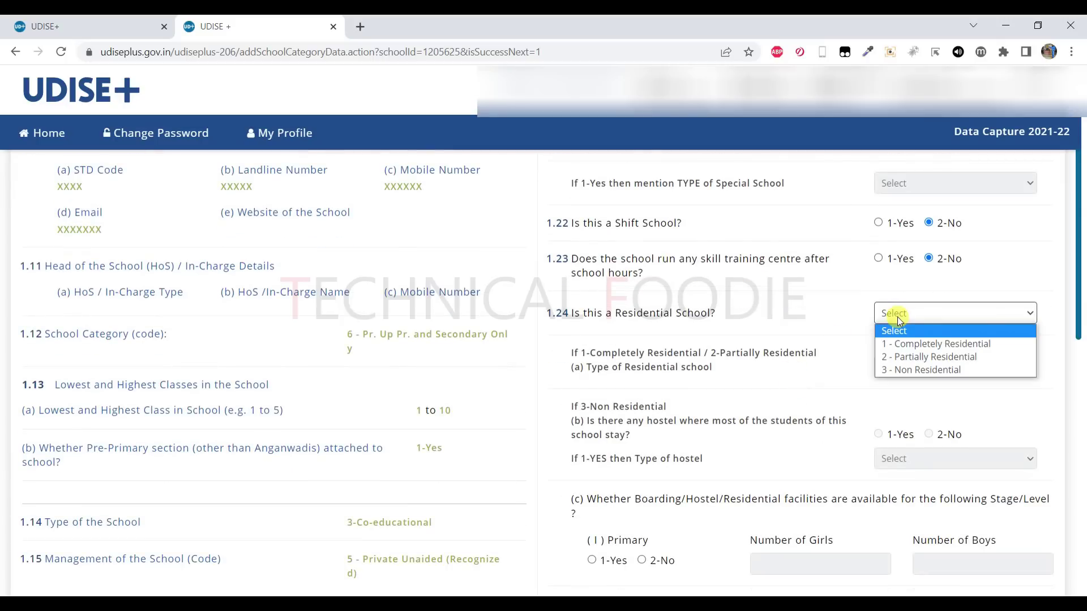
click(909, 344)
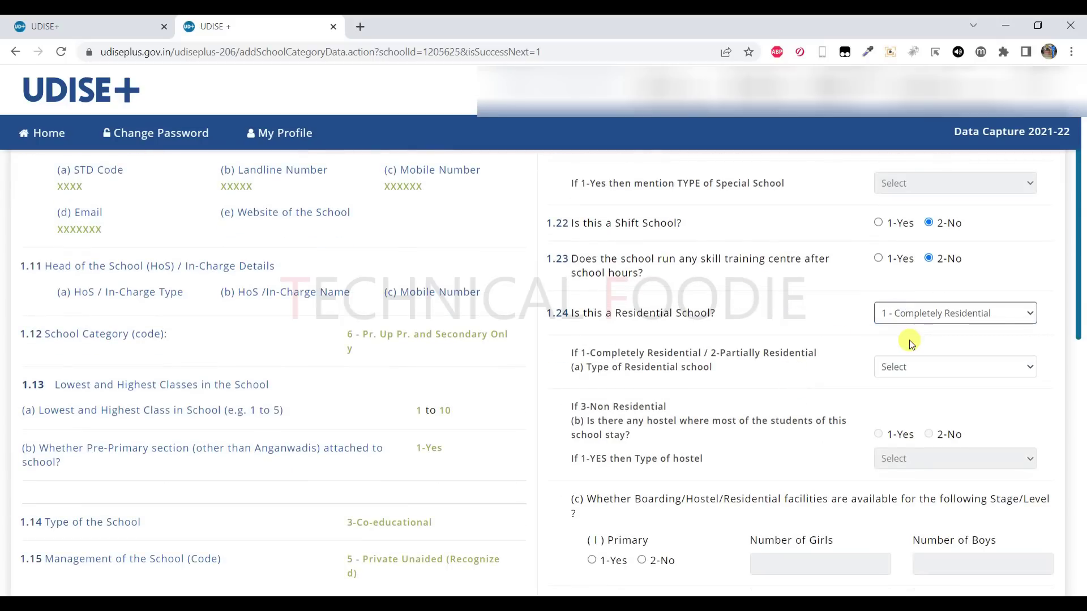
click(911, 321)
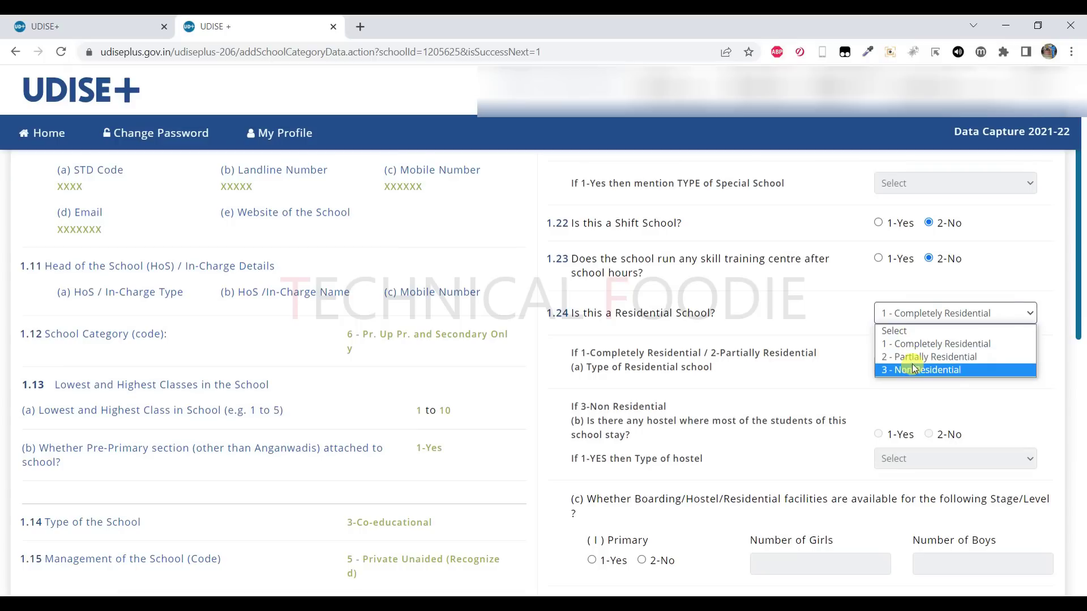
click(906, 344)
click(917, 367)
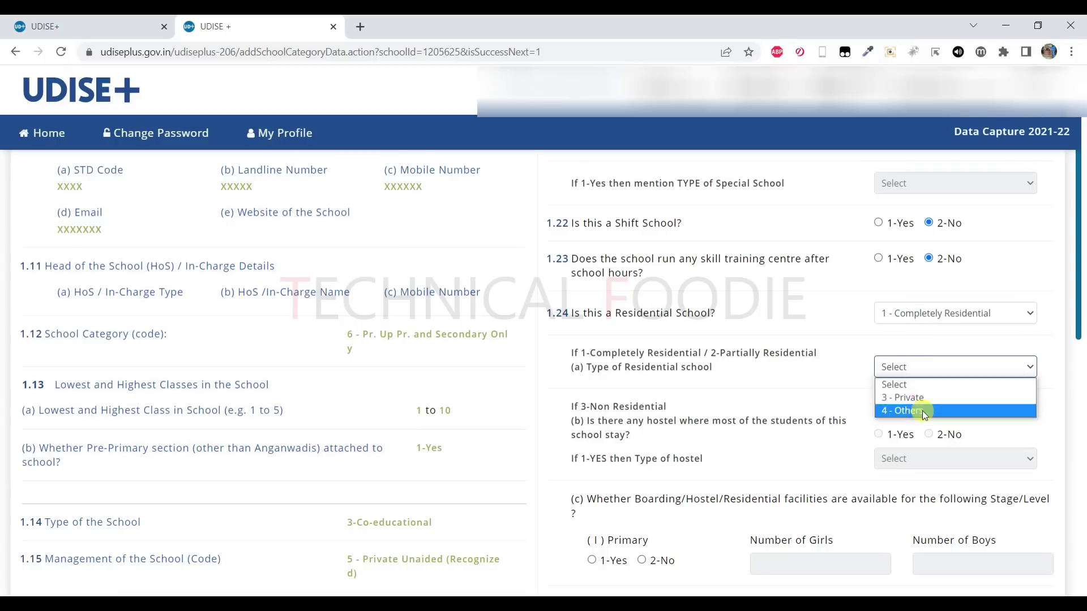
click(917, 314)
click(919, 356)
click(920, 364)
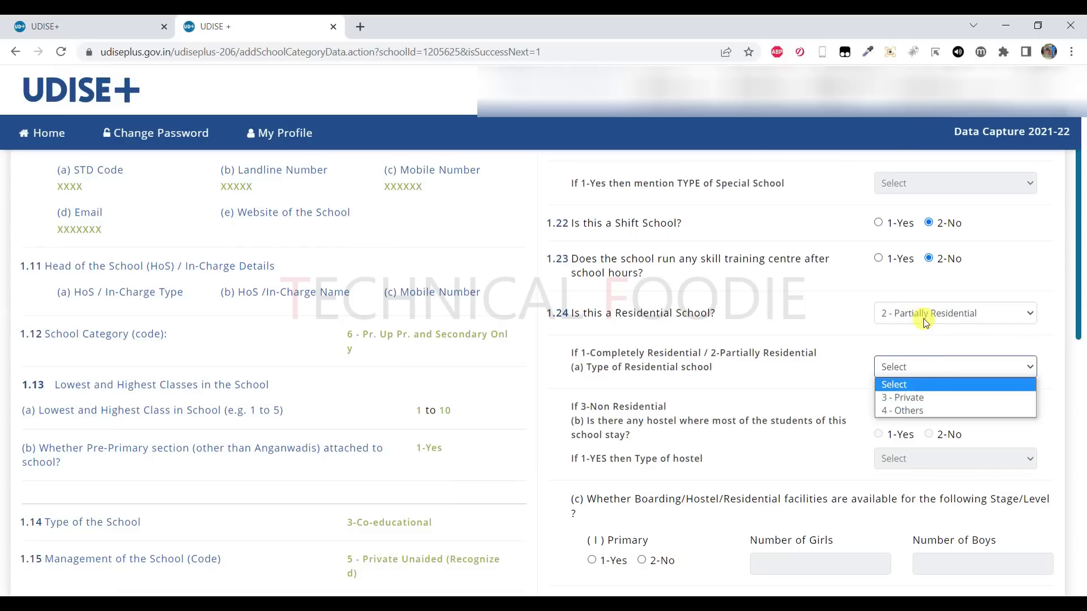
click(925, 320)
click(925, 371)
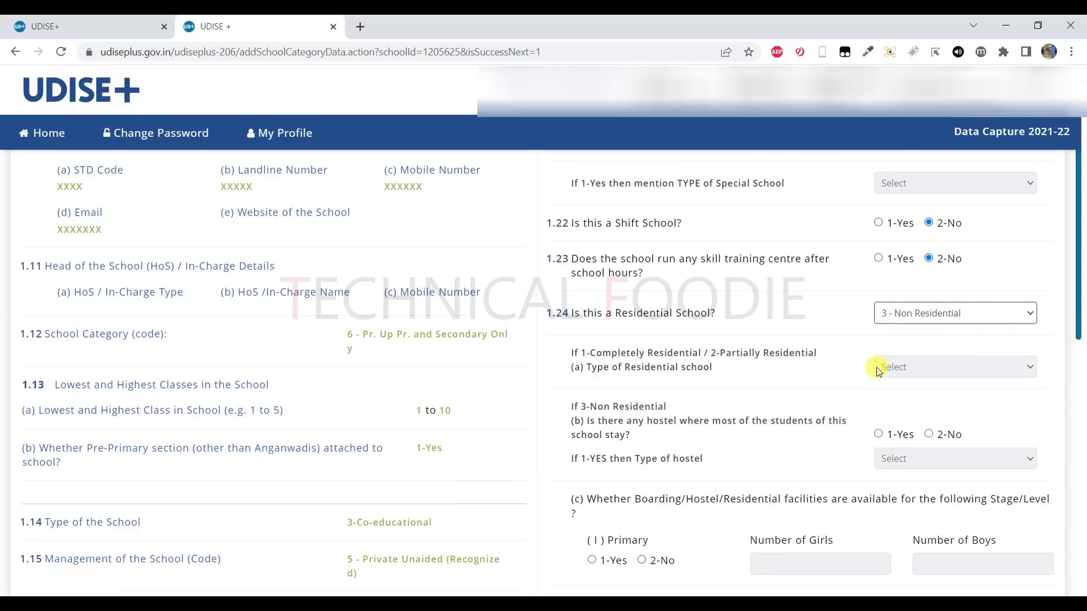
- Set item 1.24 to 1 - Completely Residential and try the residential school types 3 - Private and 4 - Others
click(920, 317)
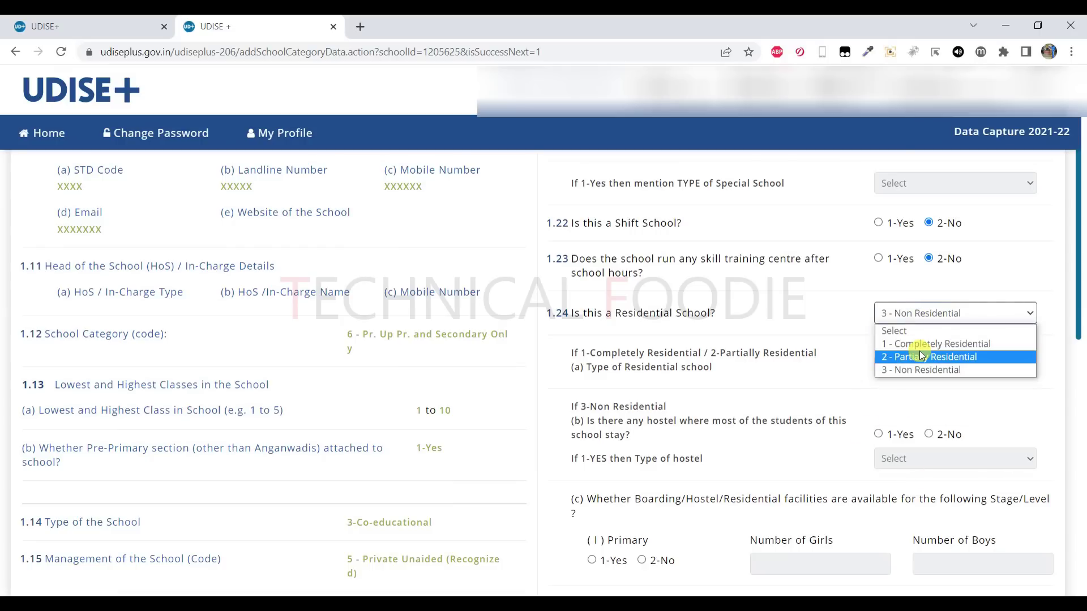
click(919, 344)
click(919, 367)
click(904, 398)
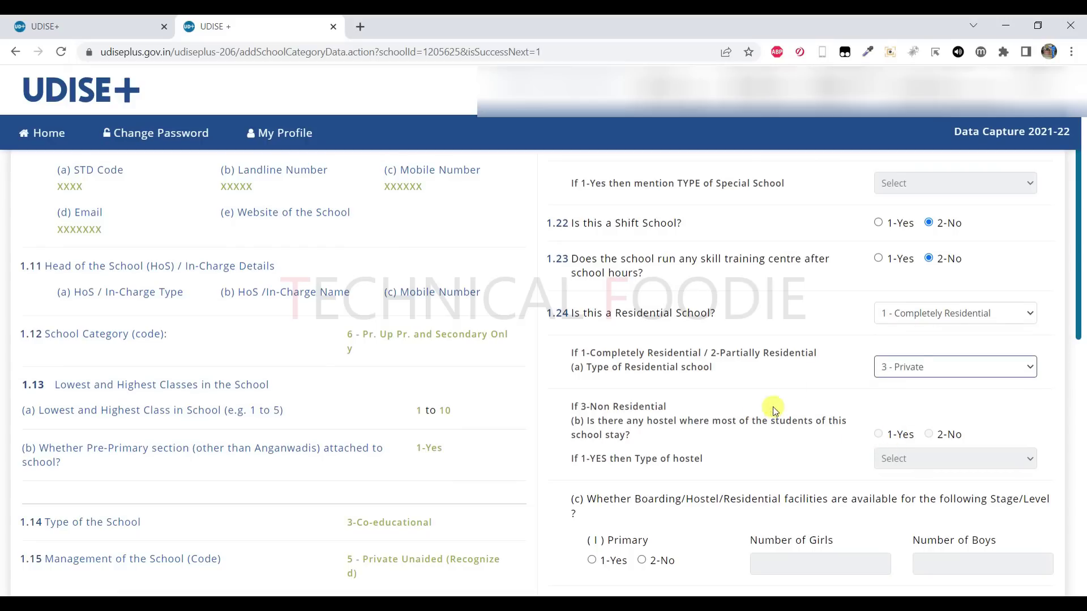
click(913, 366)
click(911, 409)
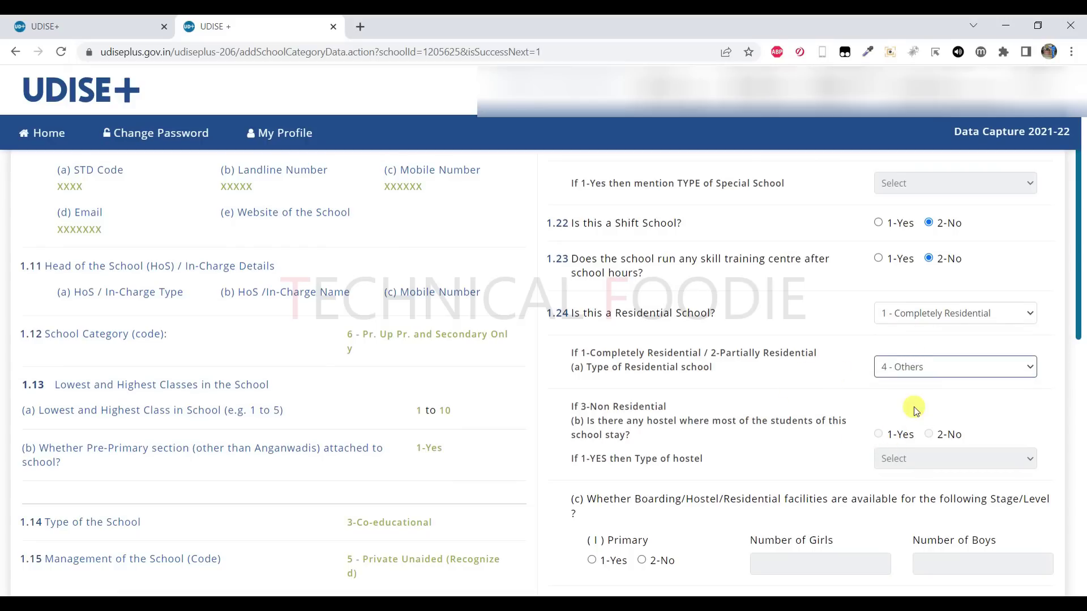
click(906, 369)
click(906, 369)
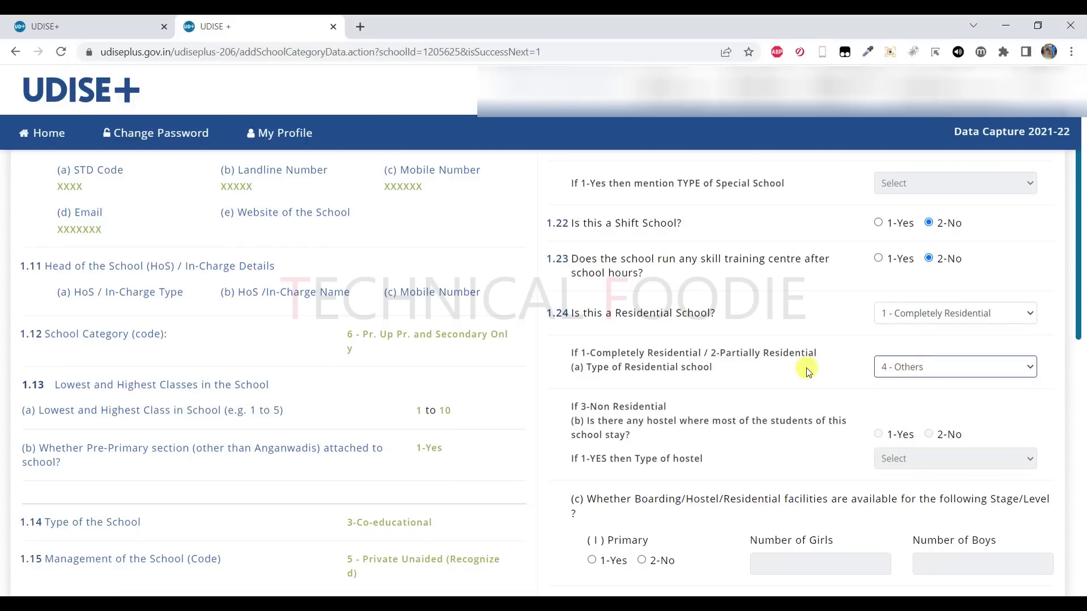
- Set item 1.24 to 3 - Non Residential, answer 1-Yes to the hostel question and examine the hostel type options
click(917, 311)
click(917, 369)
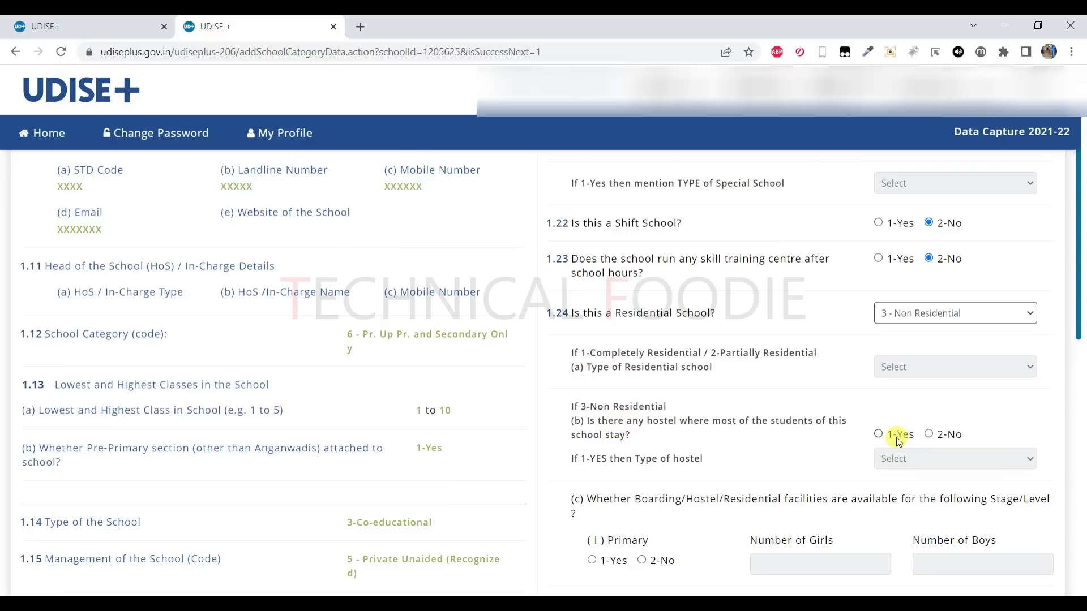
click(879, 436)
click(912, 461)
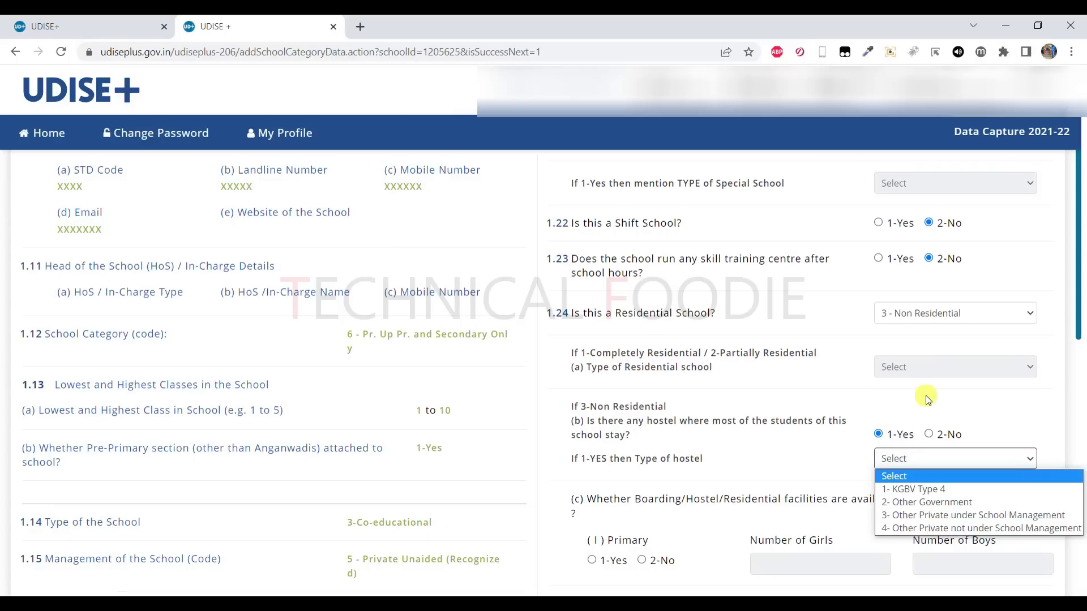
- Reset the residential school answer in item 1.24 to the blank Select option
click(899, 313)
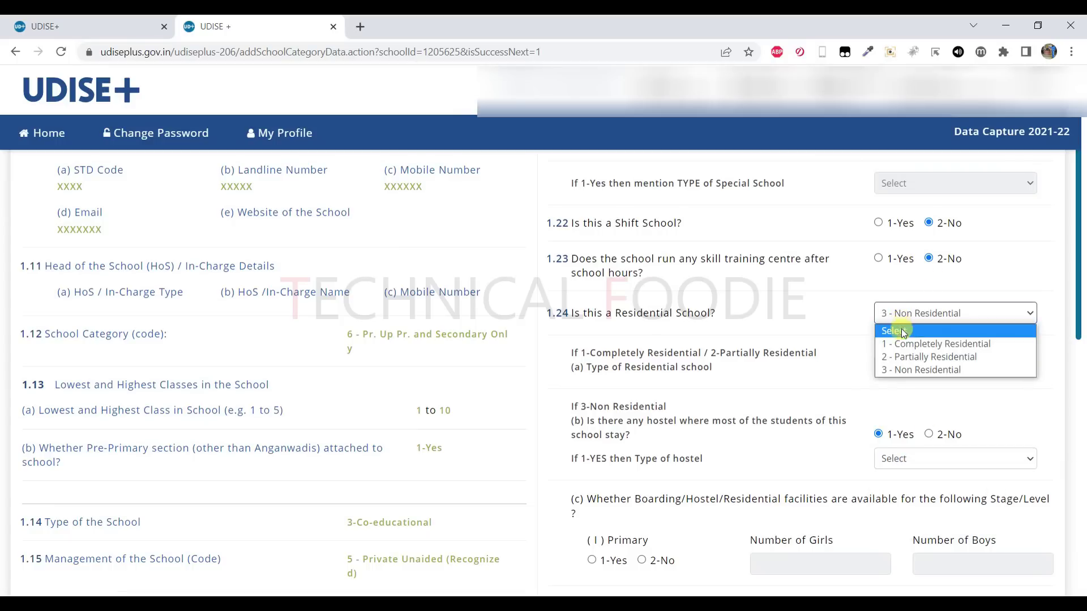
click(900, 343)
click(887, 313)
click(892, 333)
- Check the girls and boys count fields for primary boarding facilities in item 1.24(c) and answer 2-No for the primary stage
scroll(821, 374, down, 3)
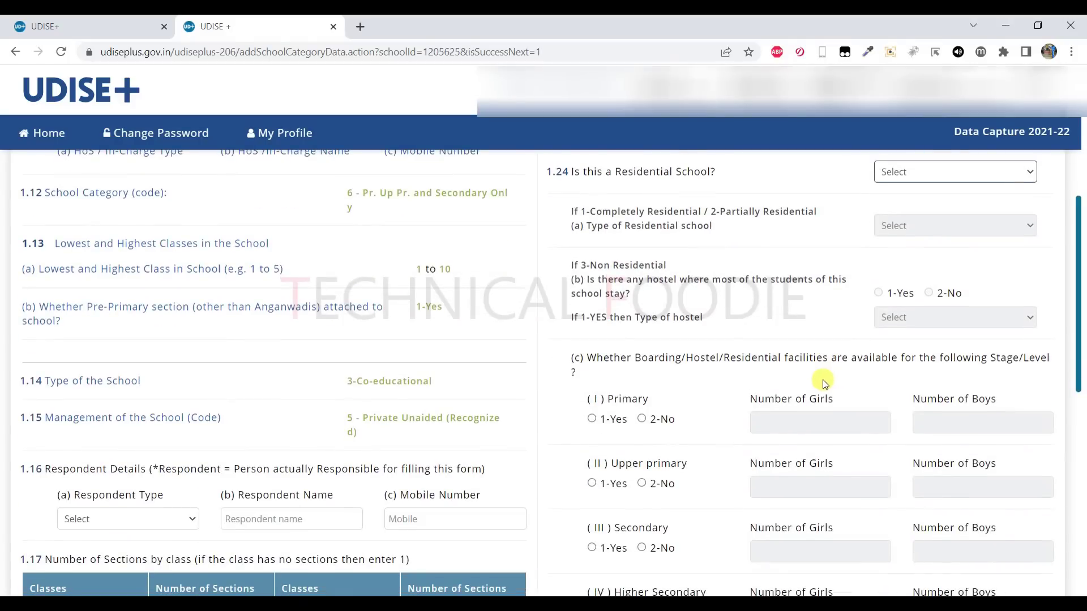
scroll(679, 361, down, 1)
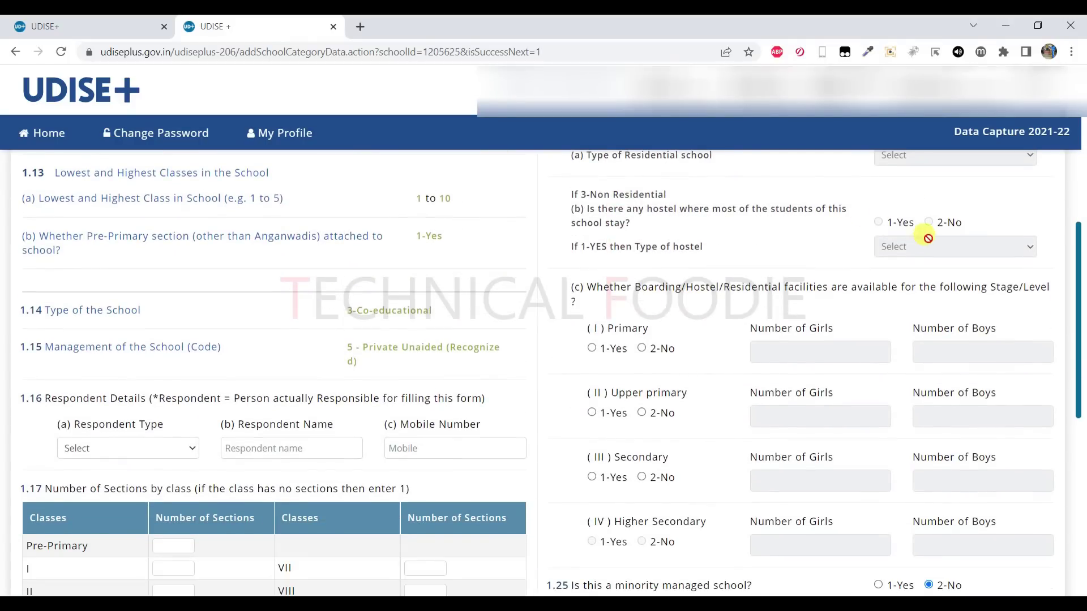
click(591, 348)
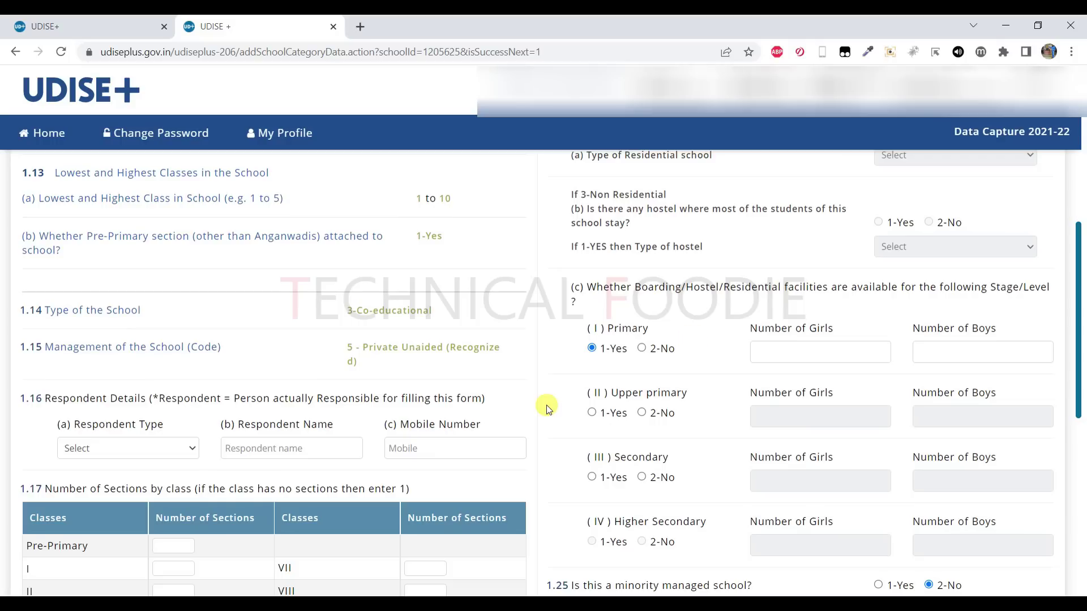
mouse_move(768, 592)
click(770, 348)
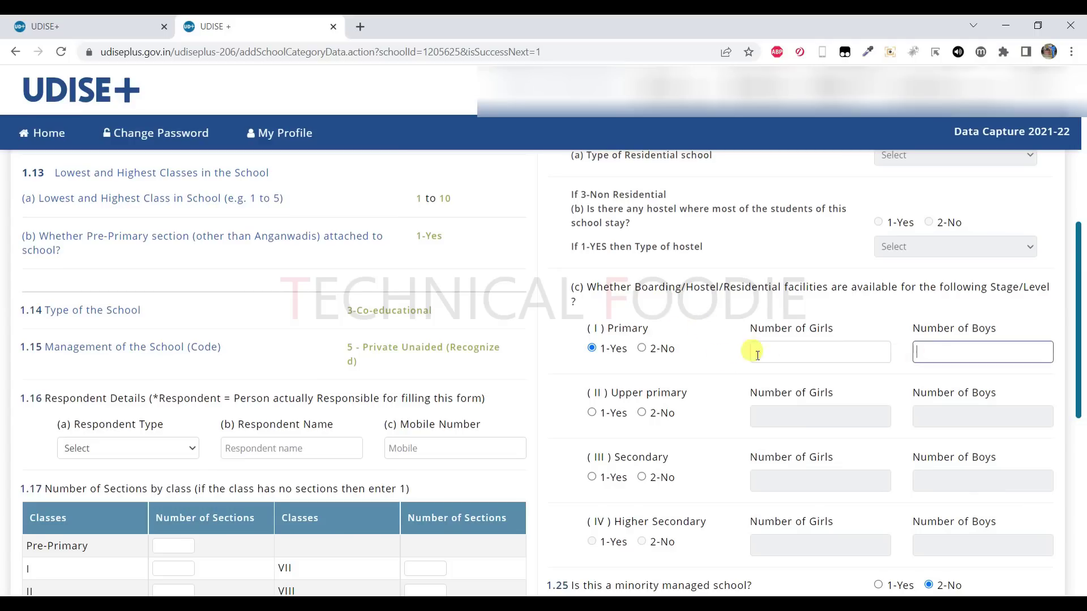
click(641, 348)
- Examine the minority community options in item 1.25 and return the minority managed school answer to 2-No
scroll(691, 390, down, 4)
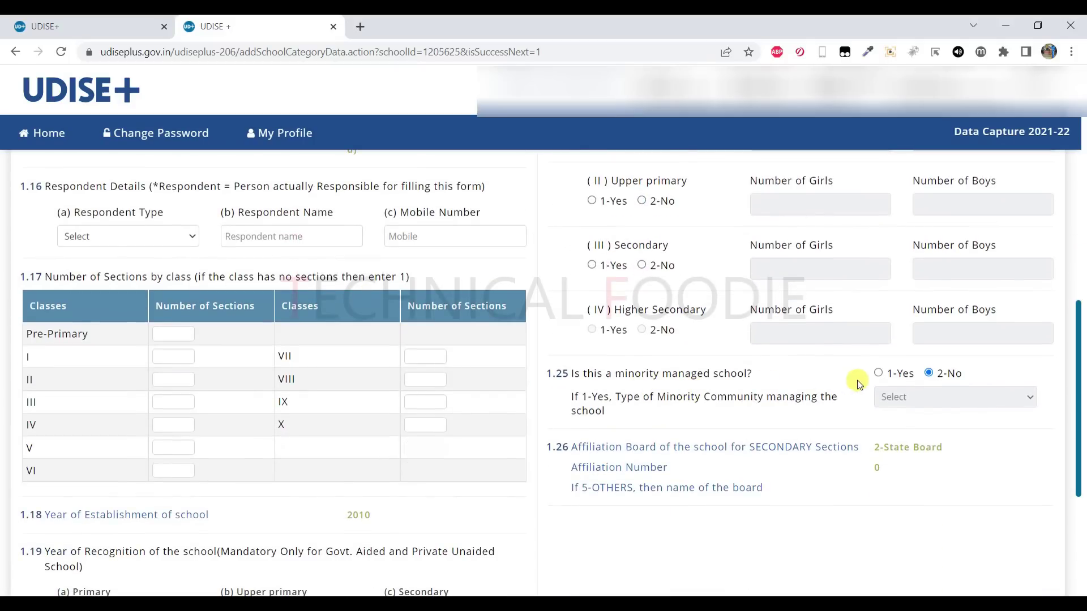
click(879, 374)
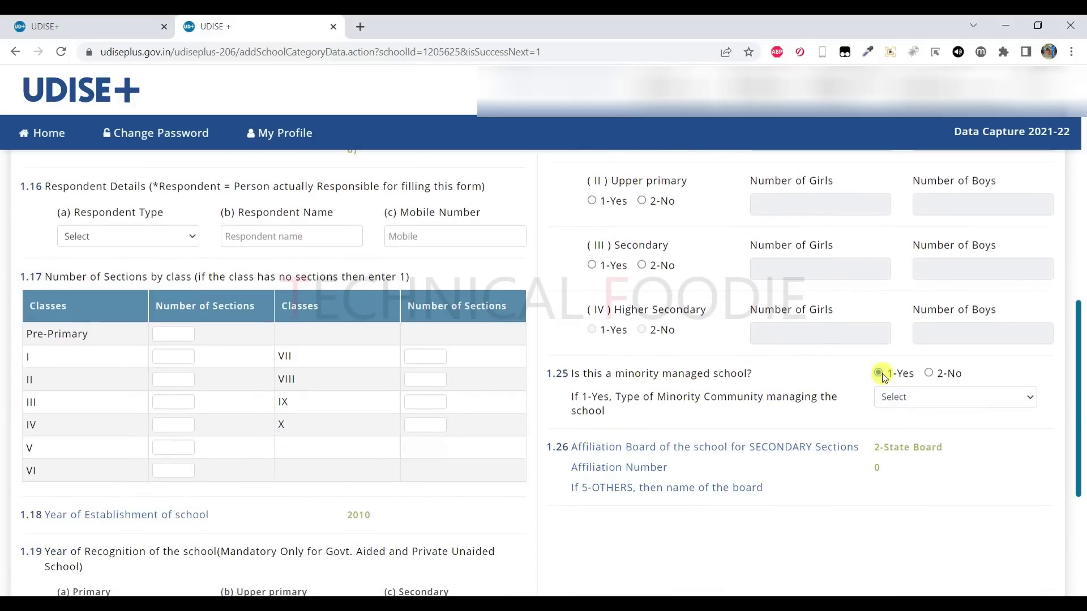
click(901, 396)
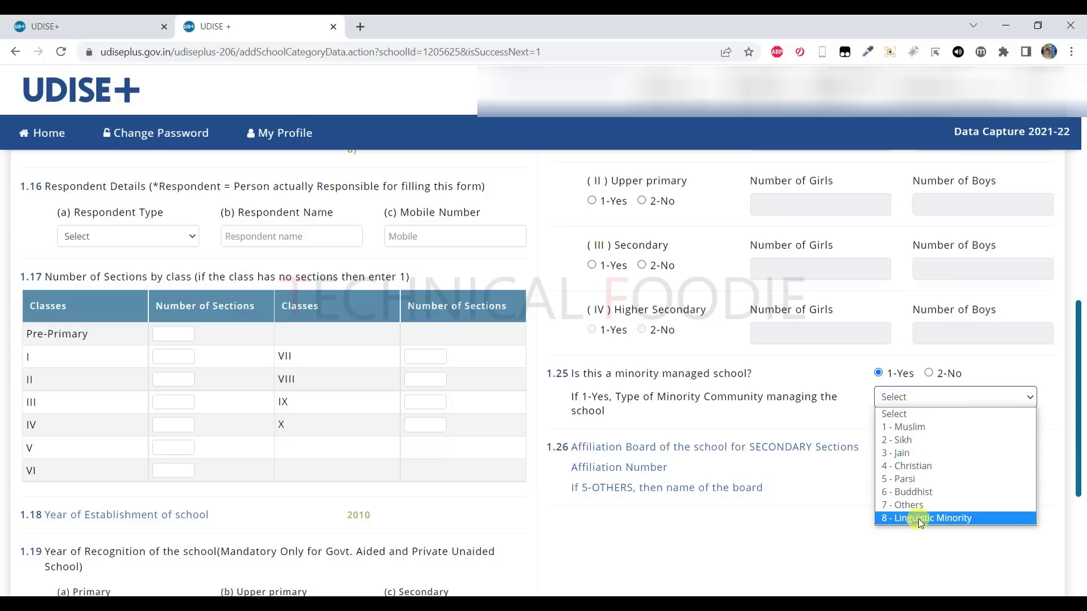
click(928, 374)
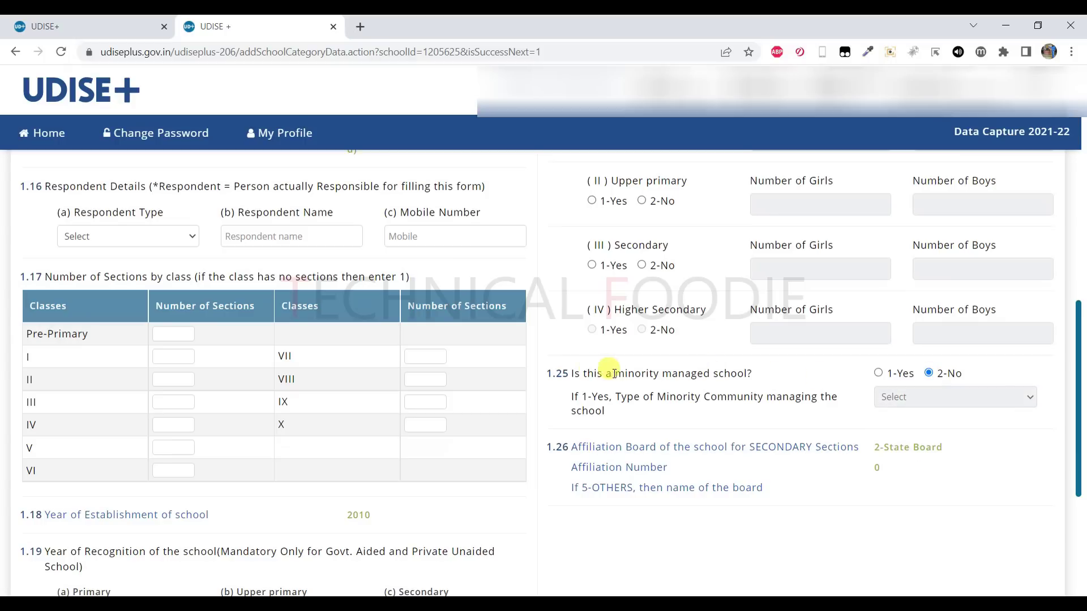
drag(617, 374, 741, 372)
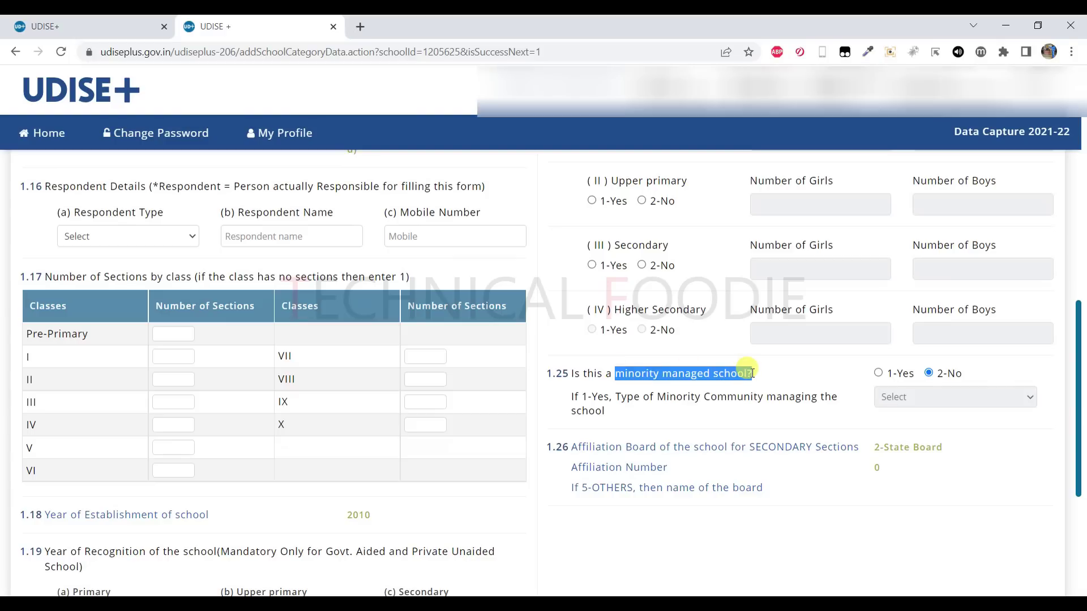
click(761, 377)
- Review the affiliation board details in item 1.26 and proceed to the MOI & Other Details form (1.28 to 1.40)
scroll(759, 400, down, 1)
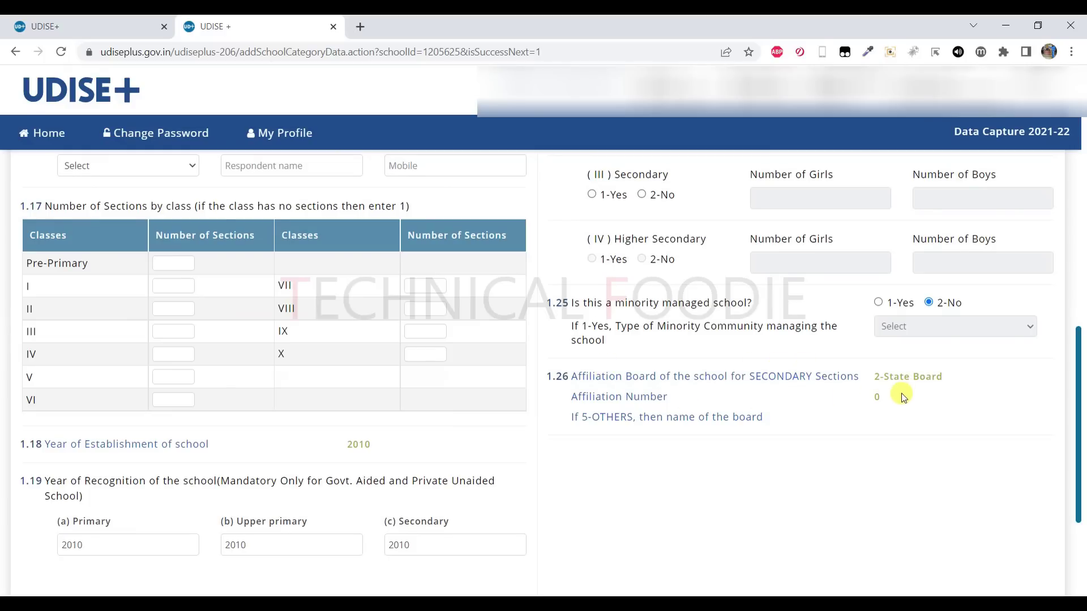
scroll(838, 409, up, 7)
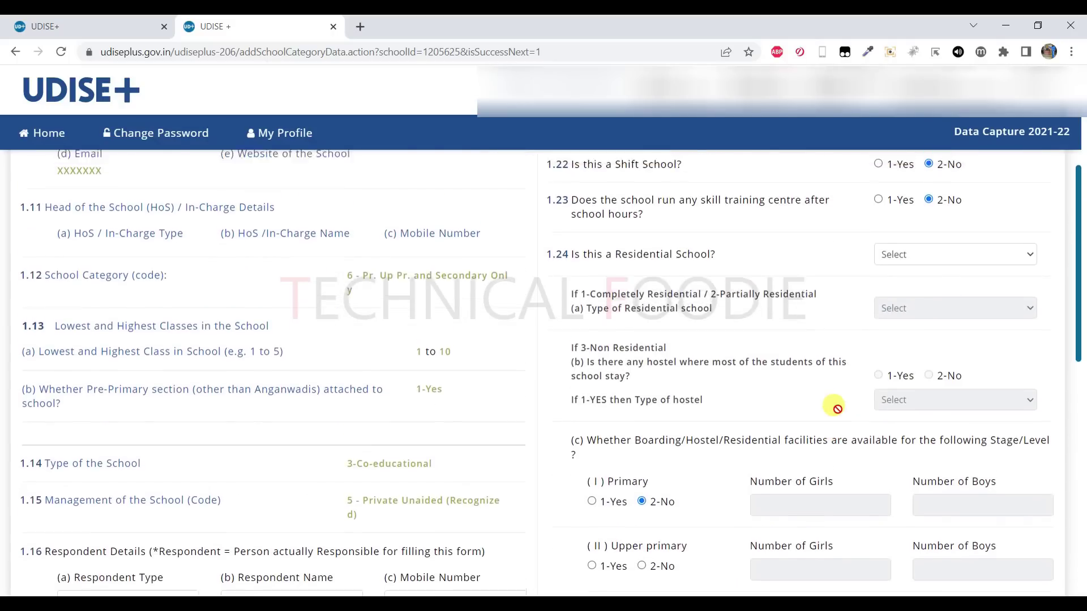
scroll(837, 409, up, 5)
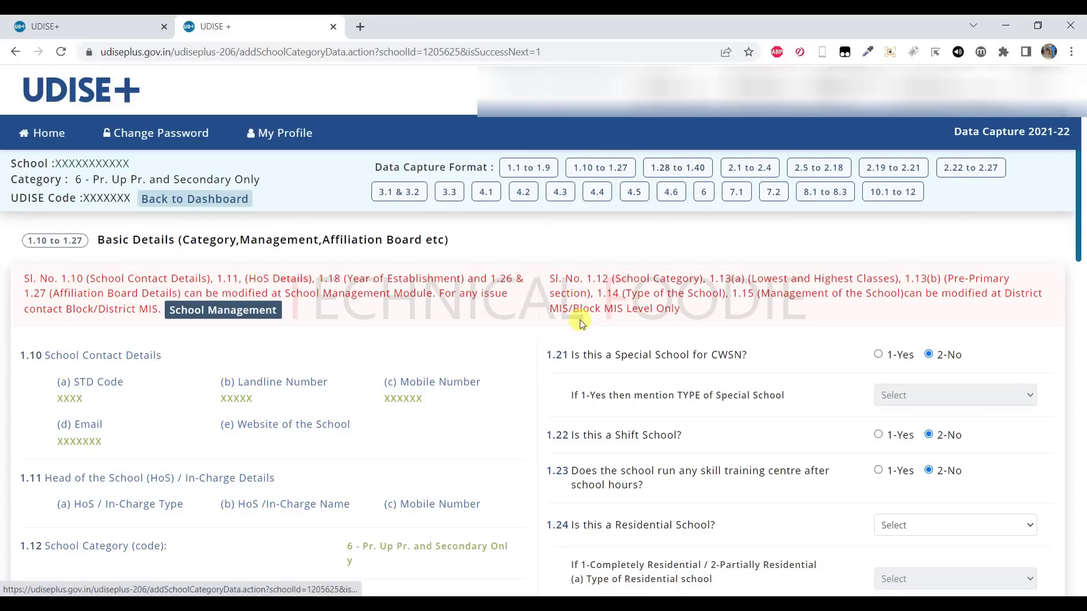
scroll(574, 334, down, 15)
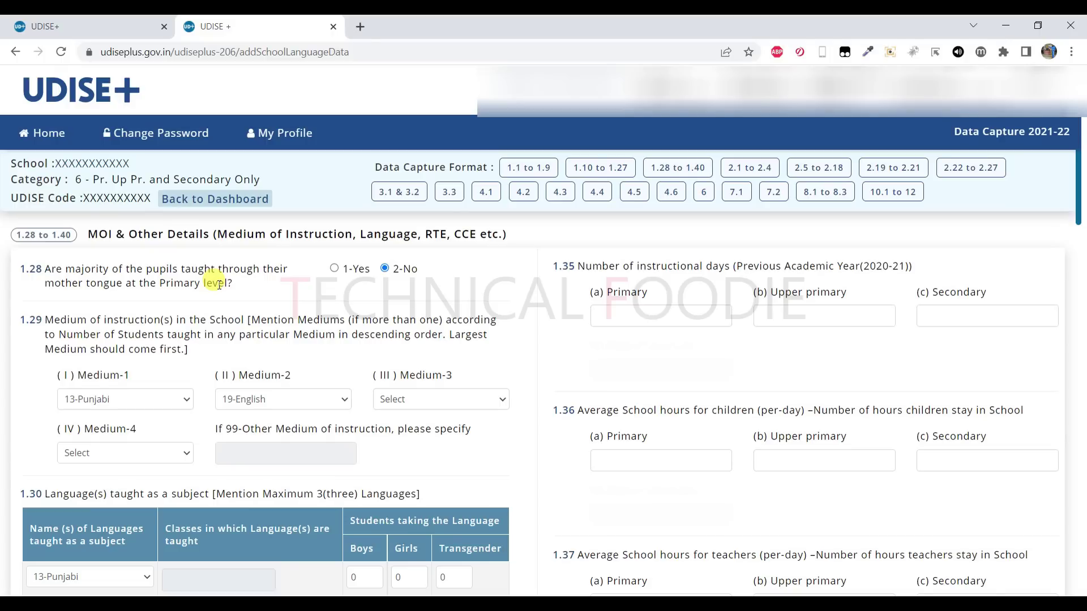
- Check the mother tongue answers in item 1.28, leaving it at 2-No, and examine the medium of instruction choices in item 1.29
click(334, 270)
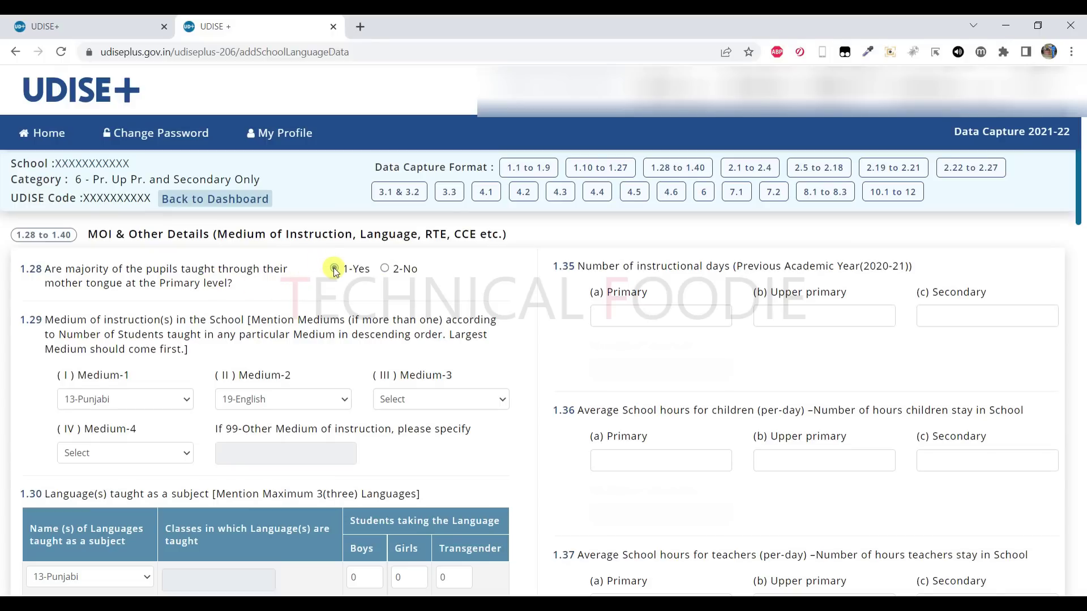
click(386, 269)
scroll(192, 340, down, 1)
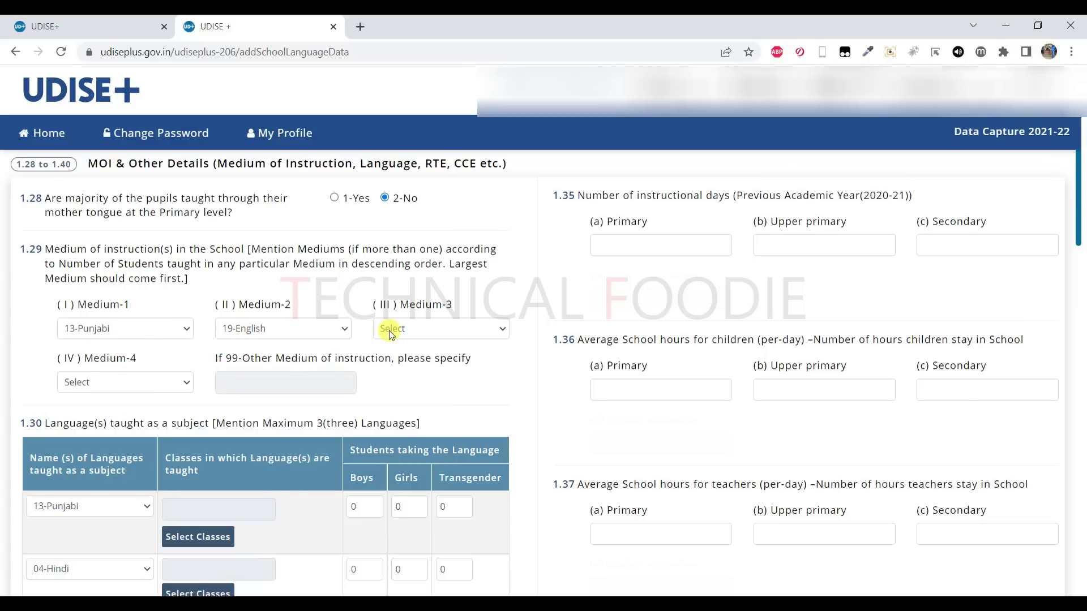
scroll(5, 357, down, 1)
click(97, 262)
click(2, 303)
- Examine the language choices for the first row of item 1.30 and return it to 13-Punjabi
scroll(3, 306, down, 1)
scroll(2, 306, down, 1)
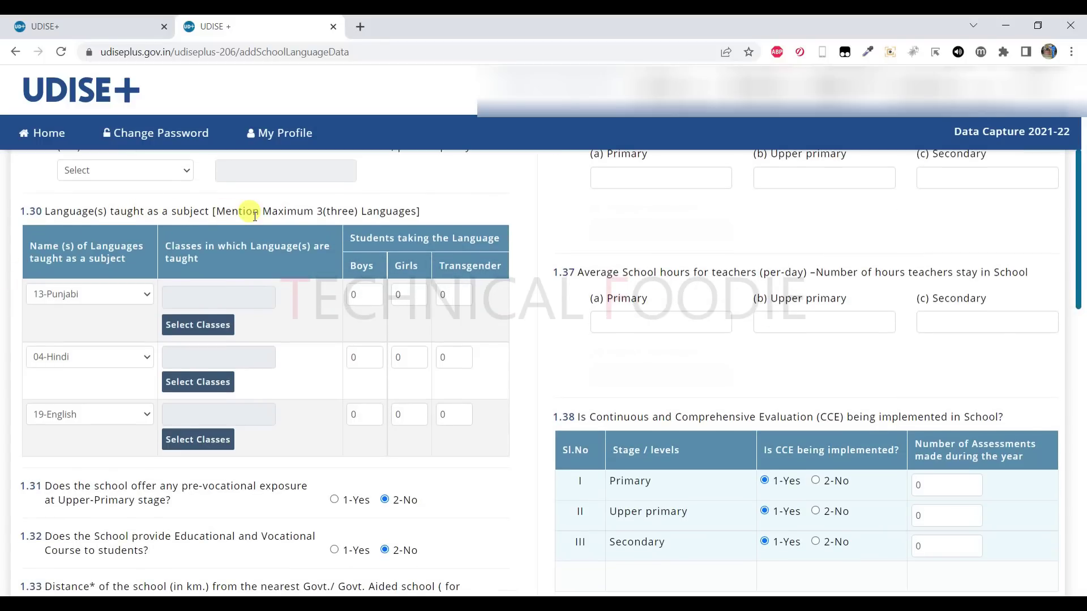
click(109, 294)
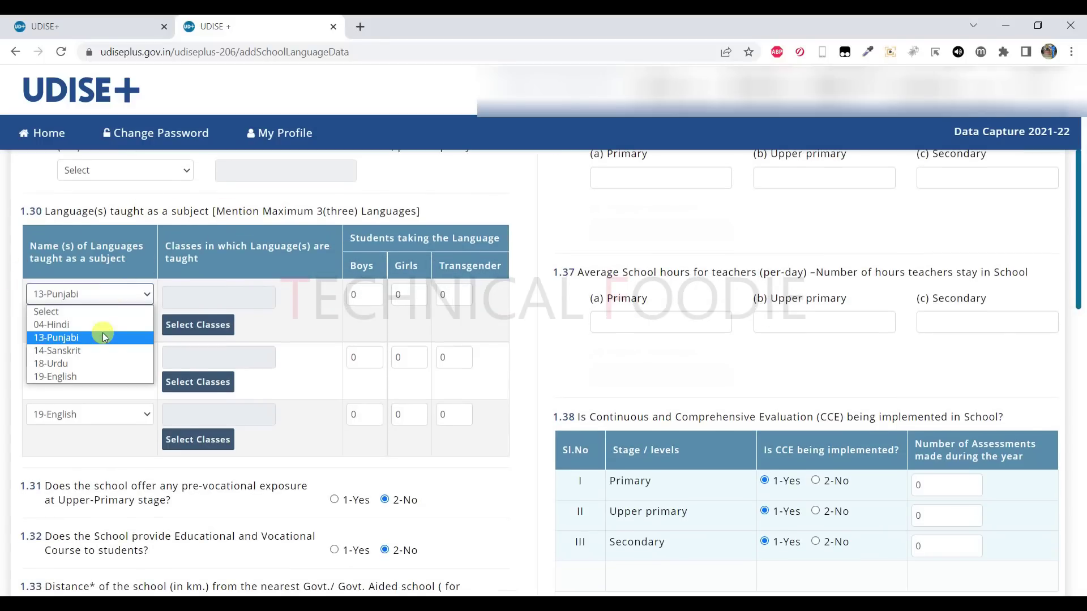
click(93, 324)
click(92, 293)
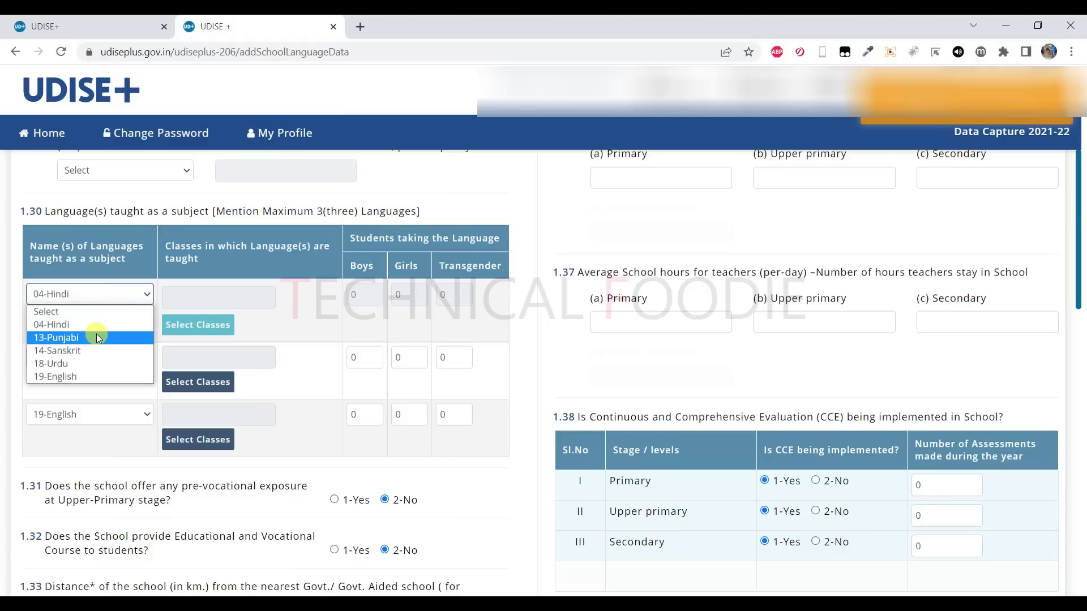
click(98, 338)
click(96, 294)
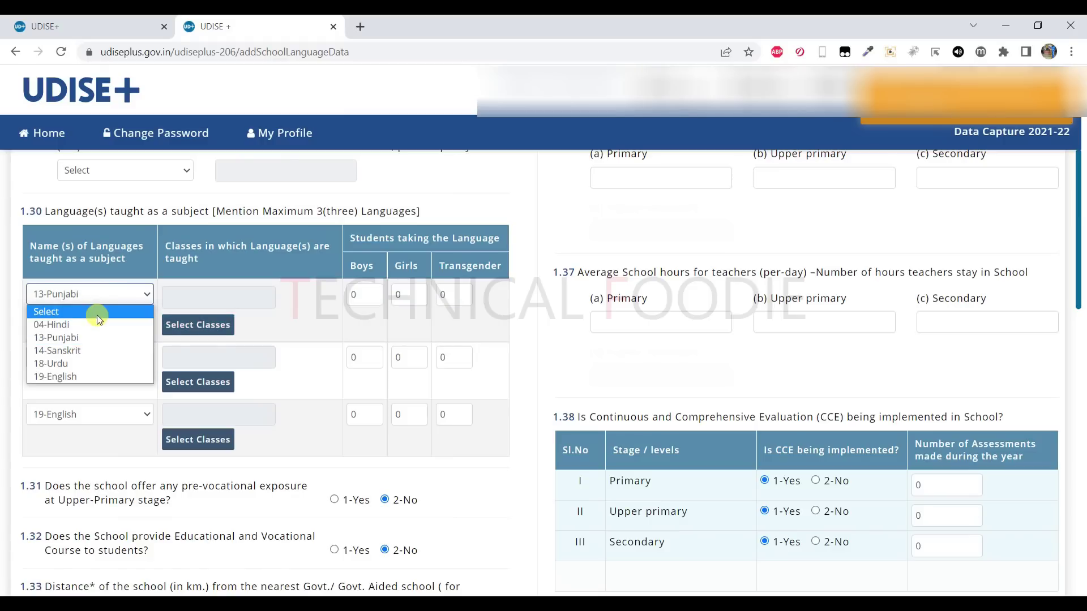
click(97, 336)
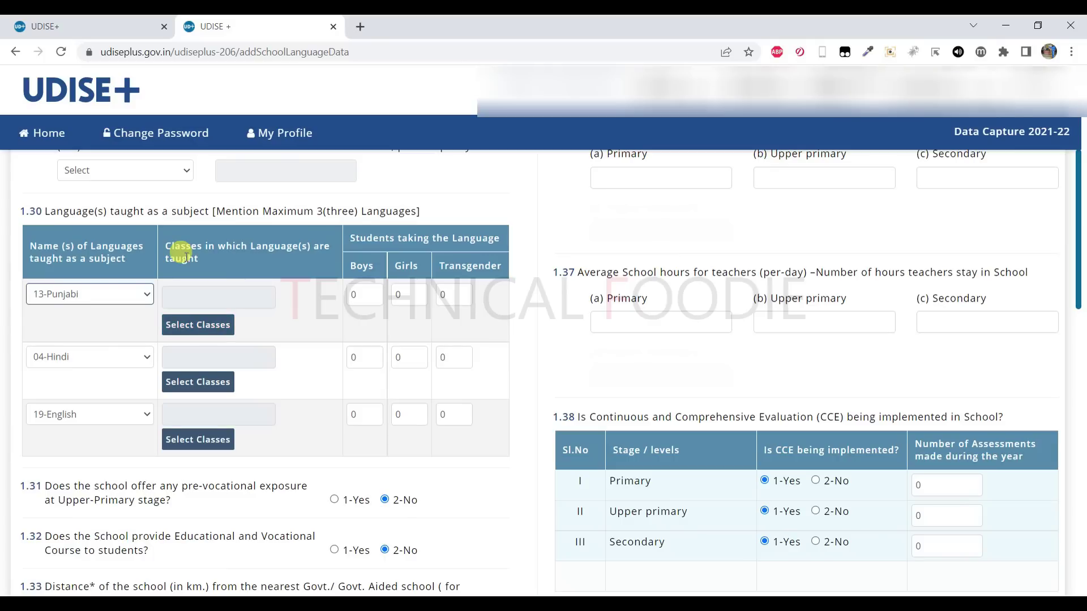
- Mark classes 1 to 10 as the classes in which Punjabi is taught in item 1.30
click(201, 328)
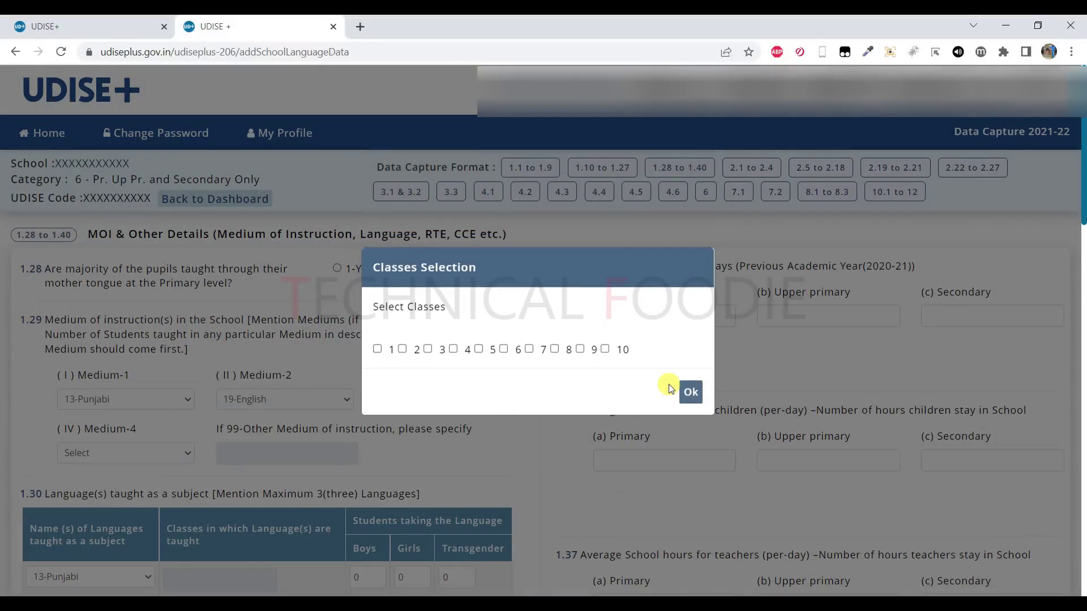
click(377, 348)
click(402, 349)
click(427, 349)
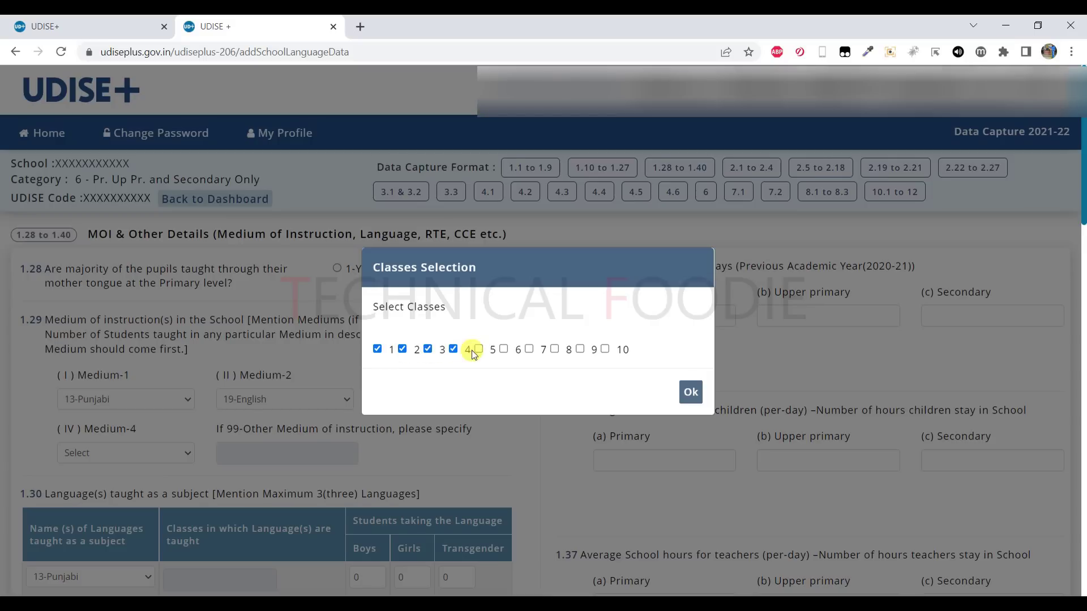
click(453, 349)
click(503, 348)
click(528, 349)
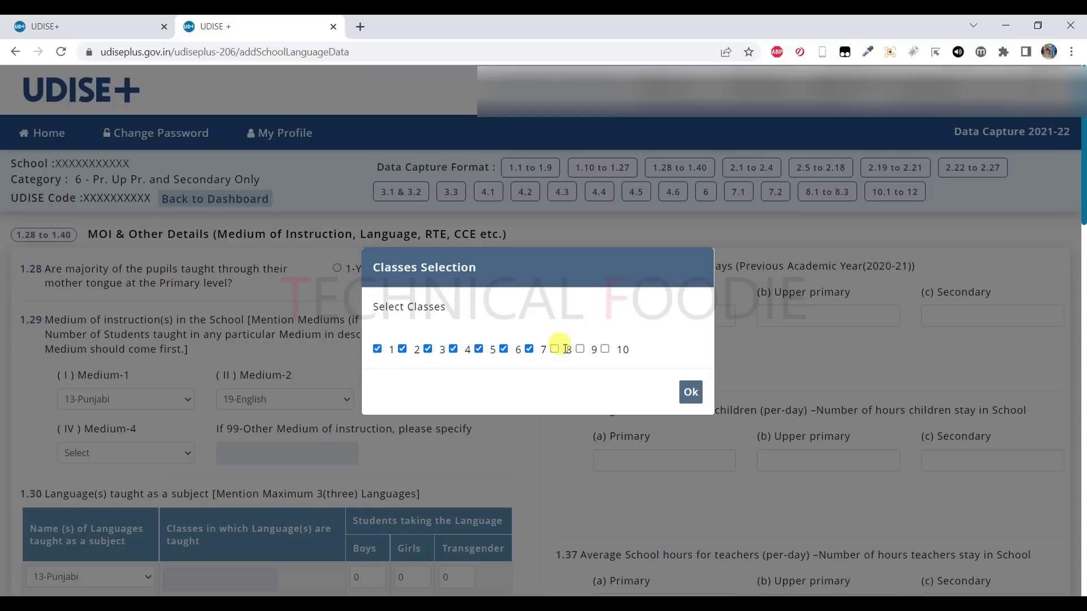
click(555, 349)
click(580, 349)
click(605, 349)
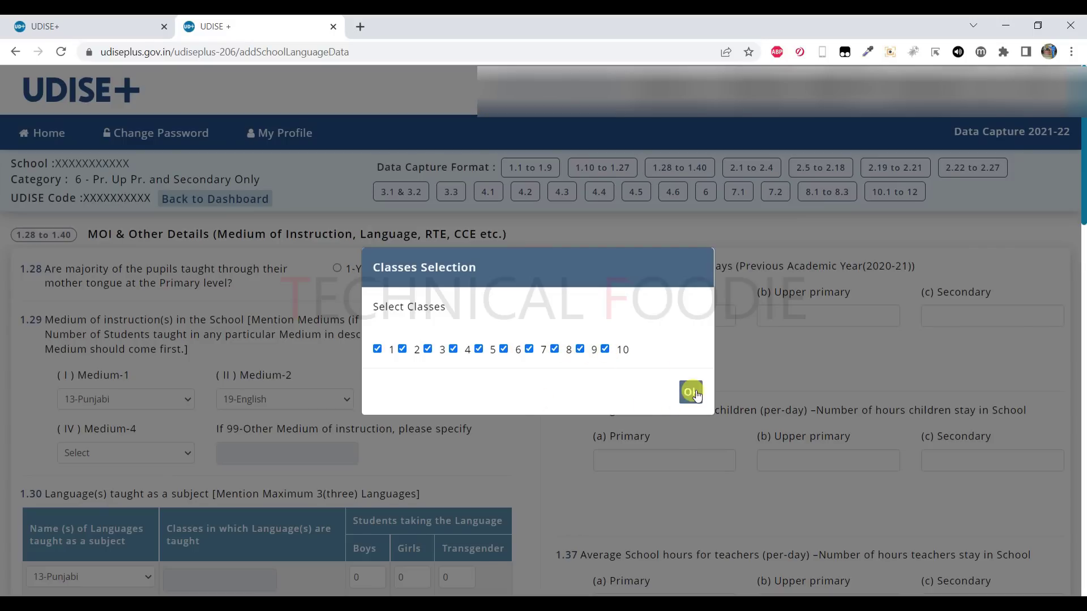
click(690, 393)
- Enter 10 boys and 10 girls as the students taking Punjabi in item 1.30 and check its transgender count field
scroll(420, 444, down, 6)
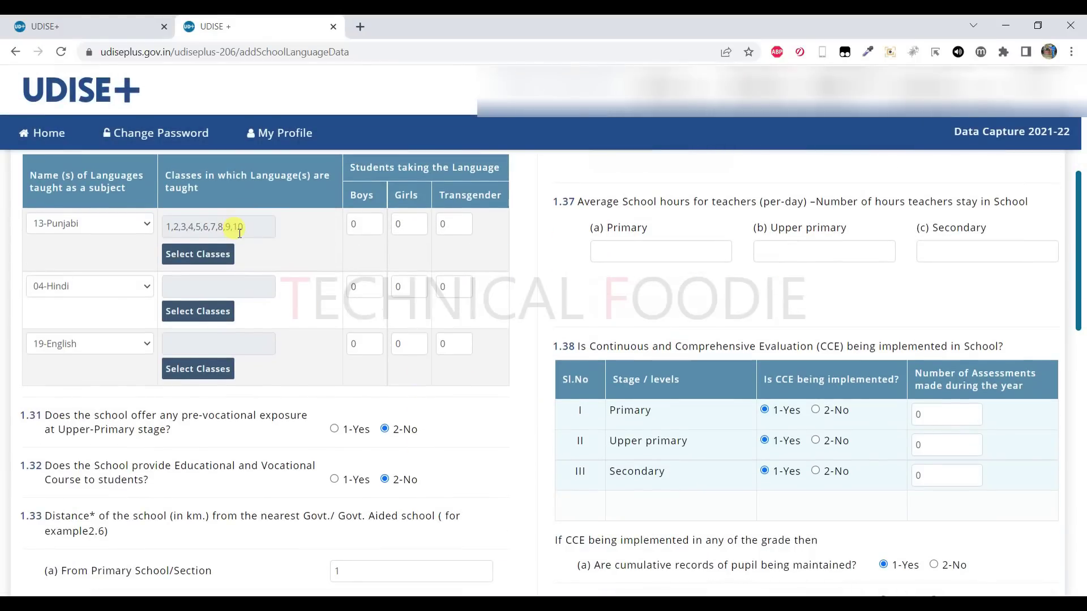
double_click(354, 224)
click(400, 224)
double_click(371, 222)
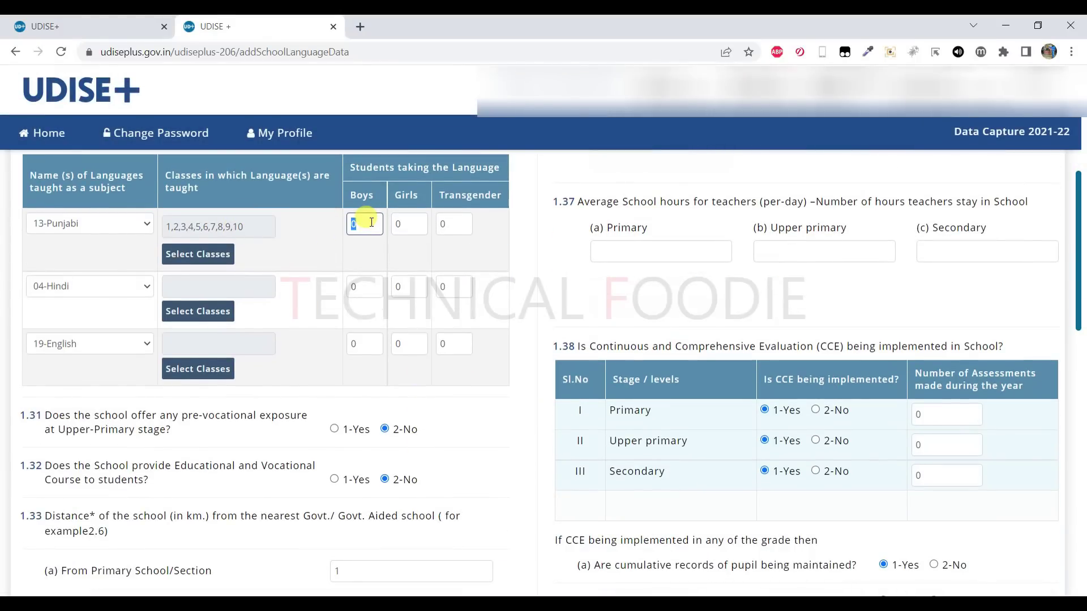
text(10)
key(Tab)
text(10)
click(286, 251)
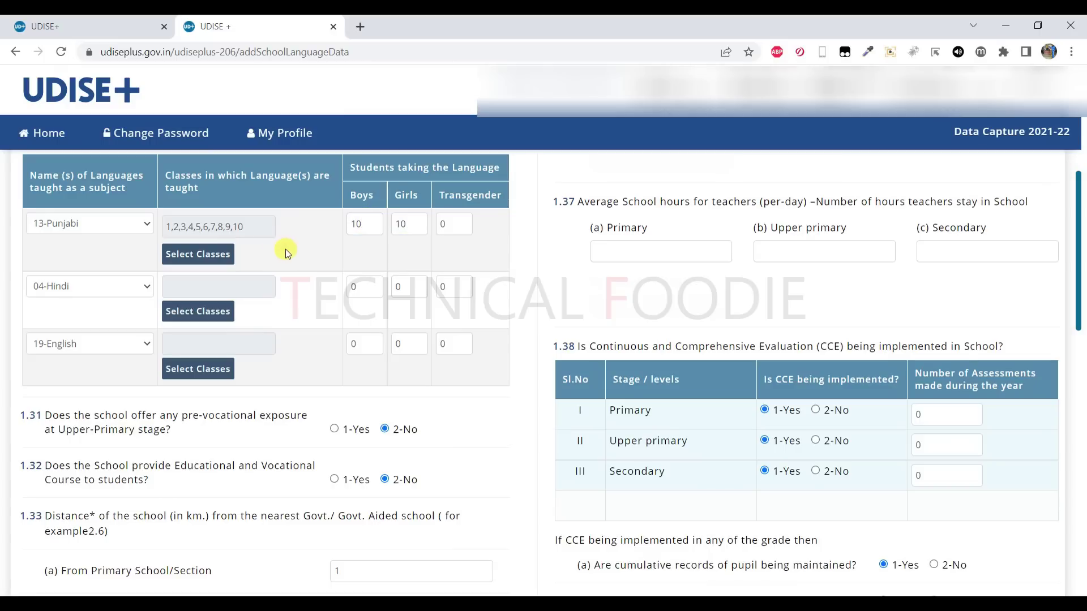
double_click(443, 224)
scroll(141, 255, down, 1)
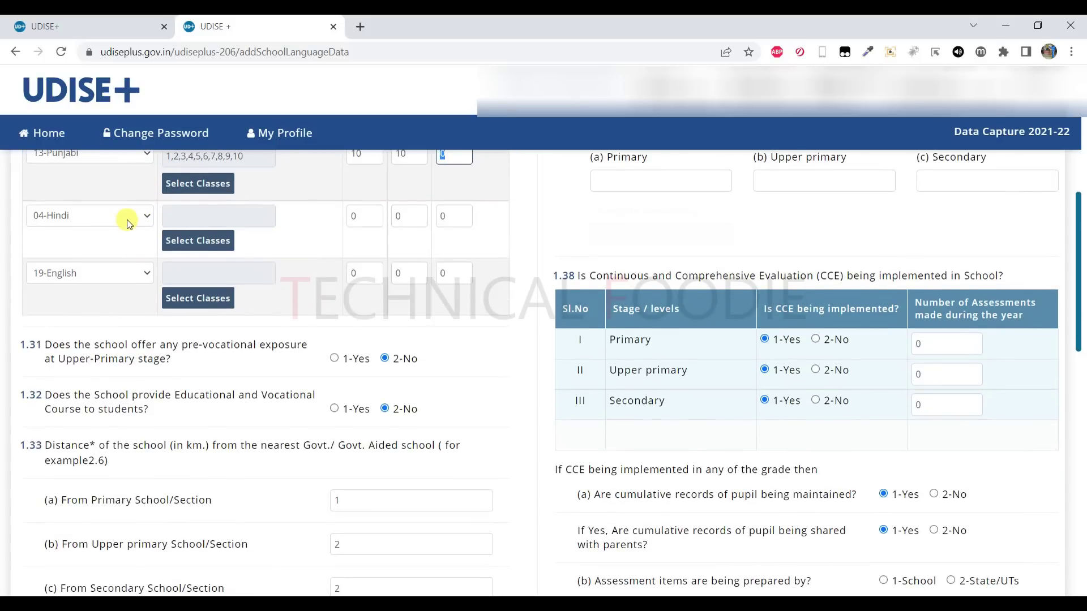
scroll(128, 249, up, 1)
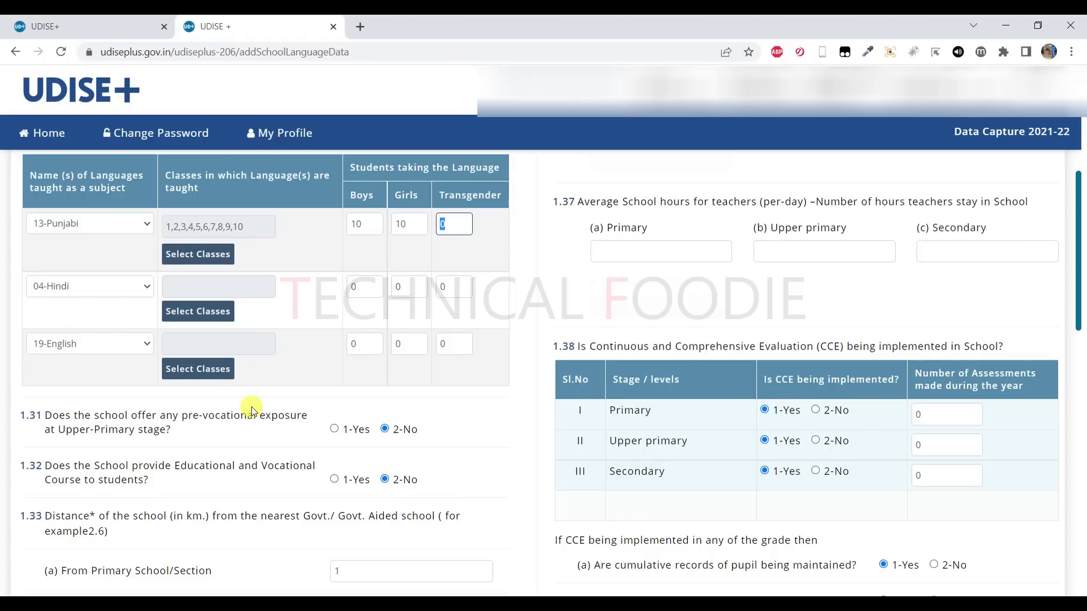
- Try 1-Yes for pre-vocational exposure at the Upper-Primary stage in item 1.31 and return the answer to 2-No
scroll(252, 410, down, 1)
scroll(202, 362, down, 1)
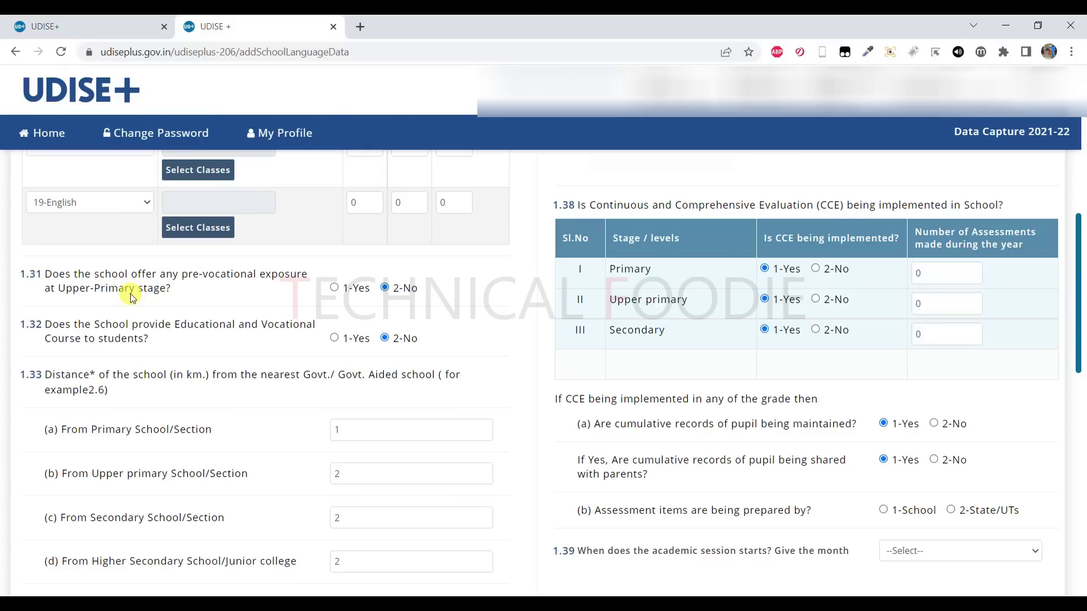
click(335, 288)
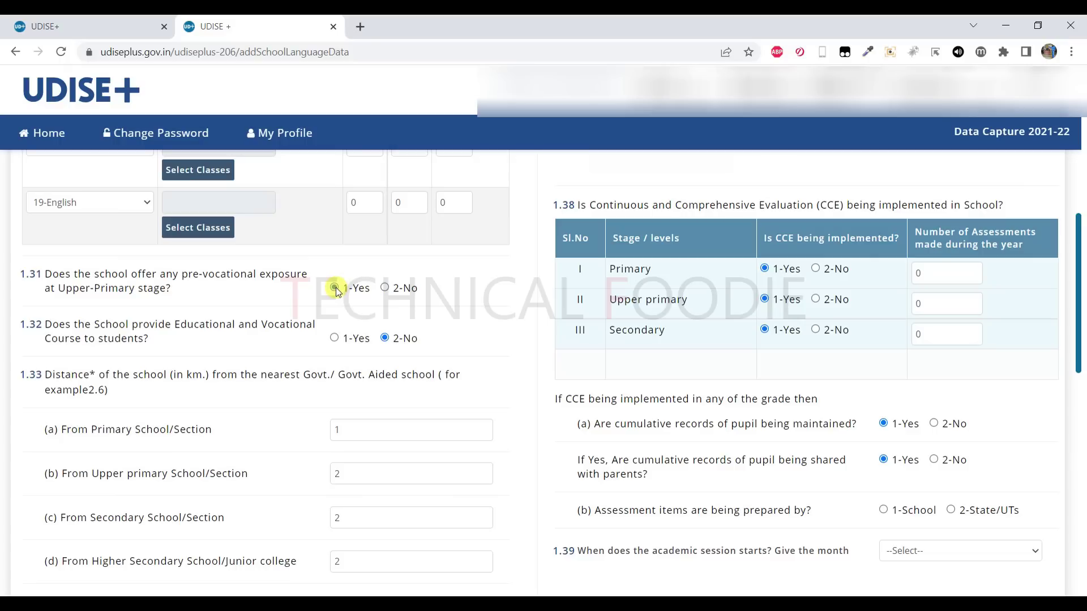
click(385, 288)
- Review the distance fields in item 1.33, try 100 for the primary school distance and restore it to 1
scroll(283, 368, down, 1)
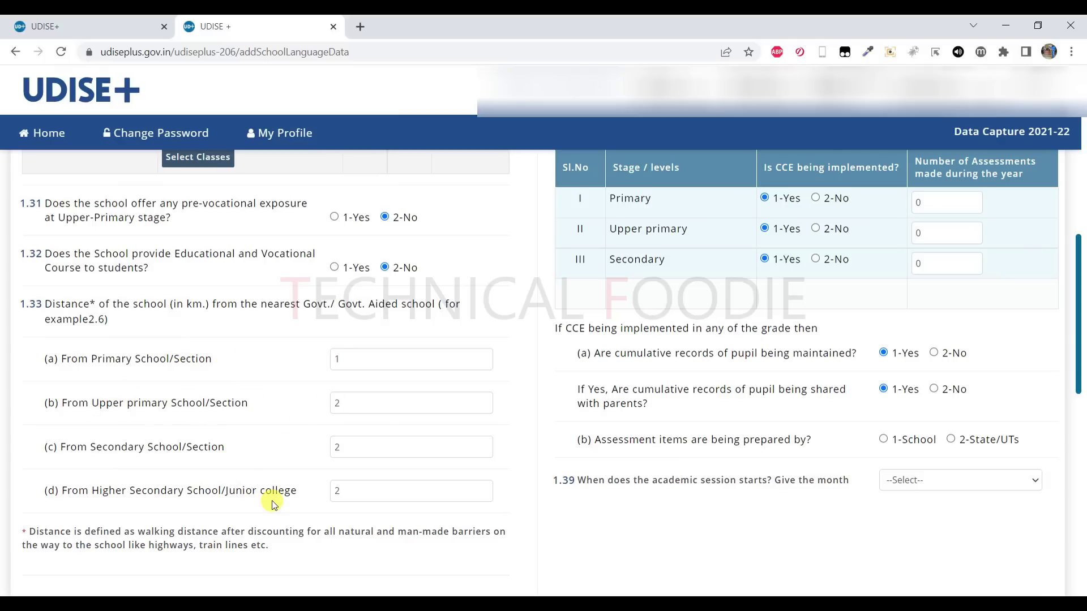
scroll(273, 501, down, 3)
scroll(272, 501, up, 2)
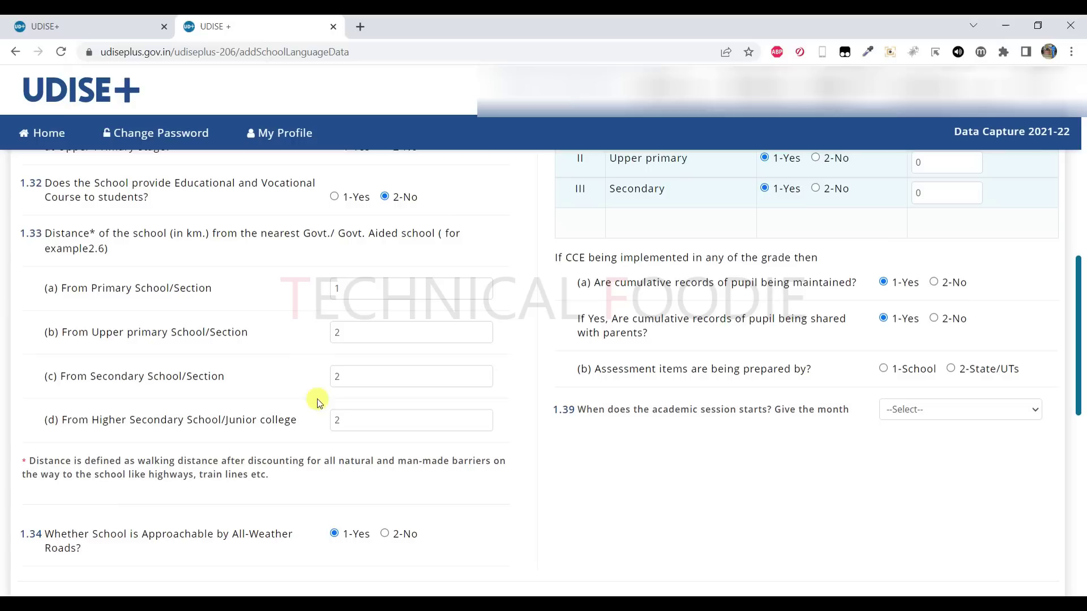
click(358, 291)
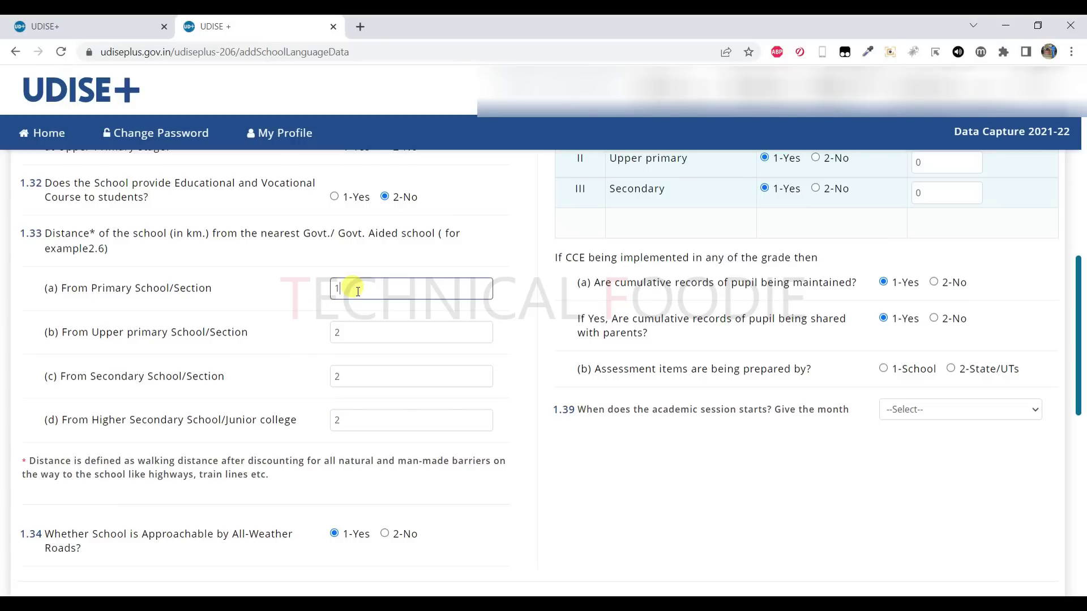
text(00)
key(BackSpace)
key(BackSpace)
- Review the all-weather roads question in item 1.34 and the 2021-22 entry-level RTE enrolment field in item 1.40(a)
scroll(279, 364, down, 1)
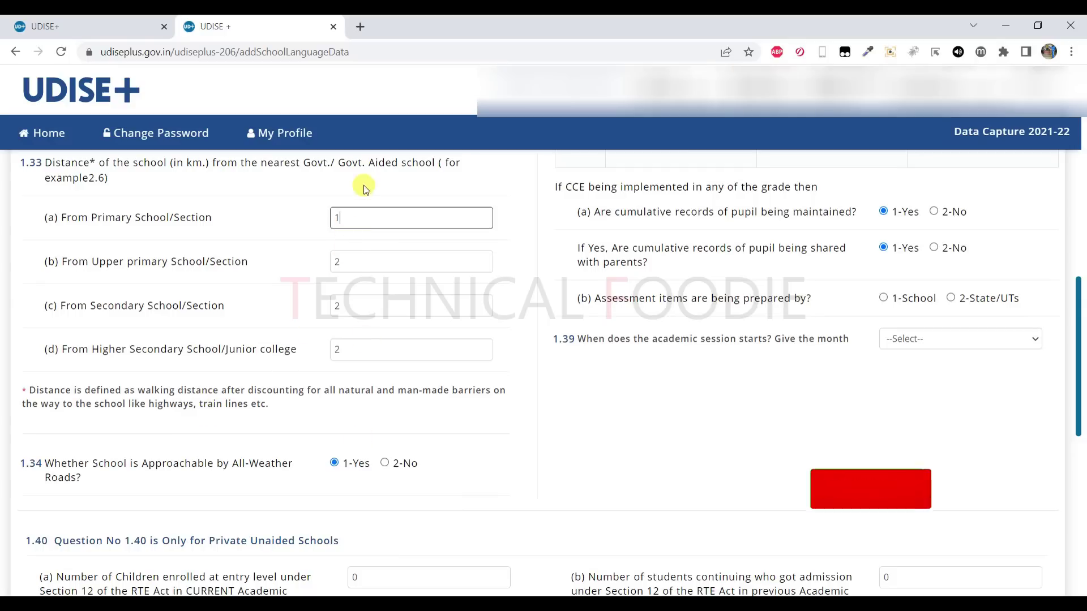
scroll(311, 347, down, 1)
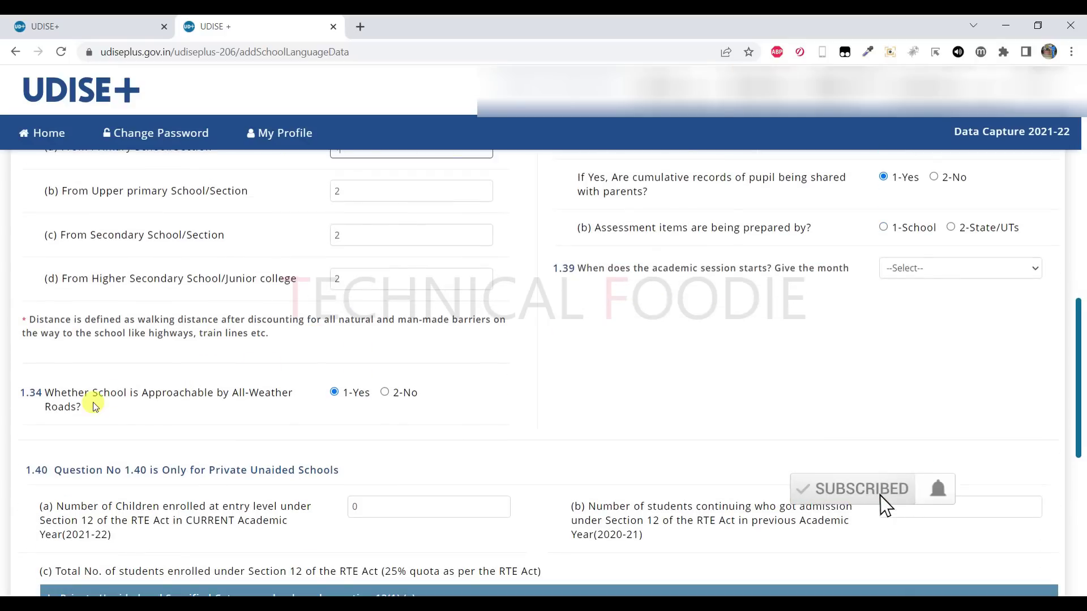
scroll(216, 408, down, 1)
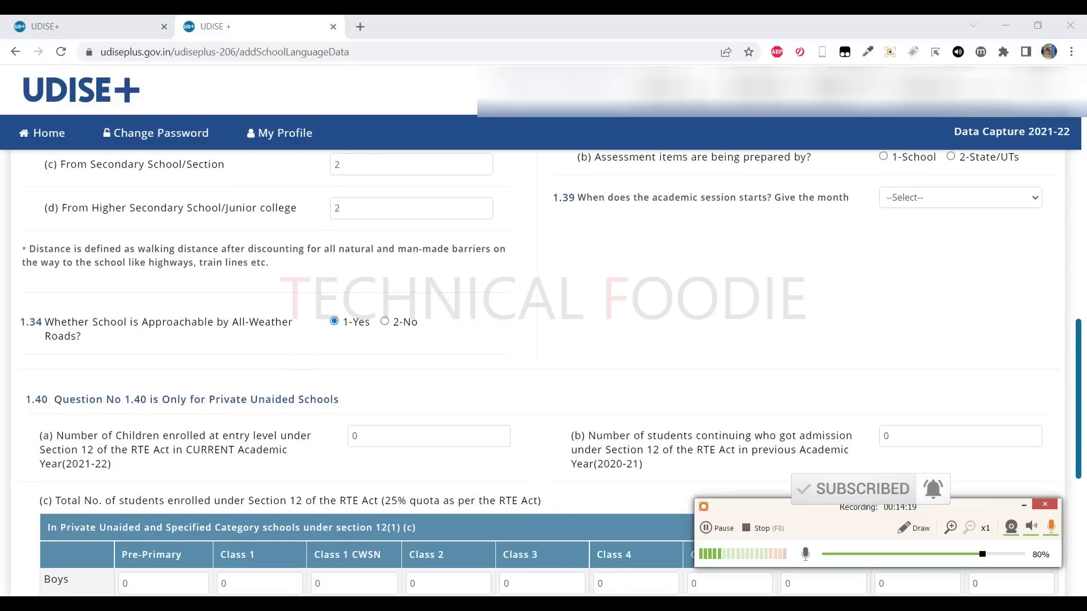
click(1024, 505)
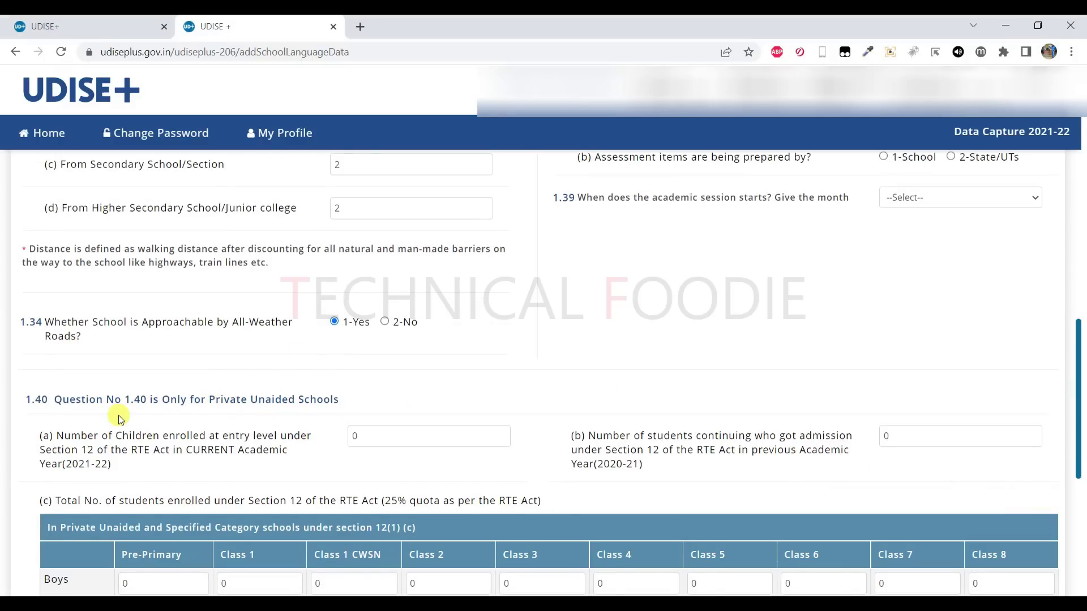
scroll(116, 416, down, 1)
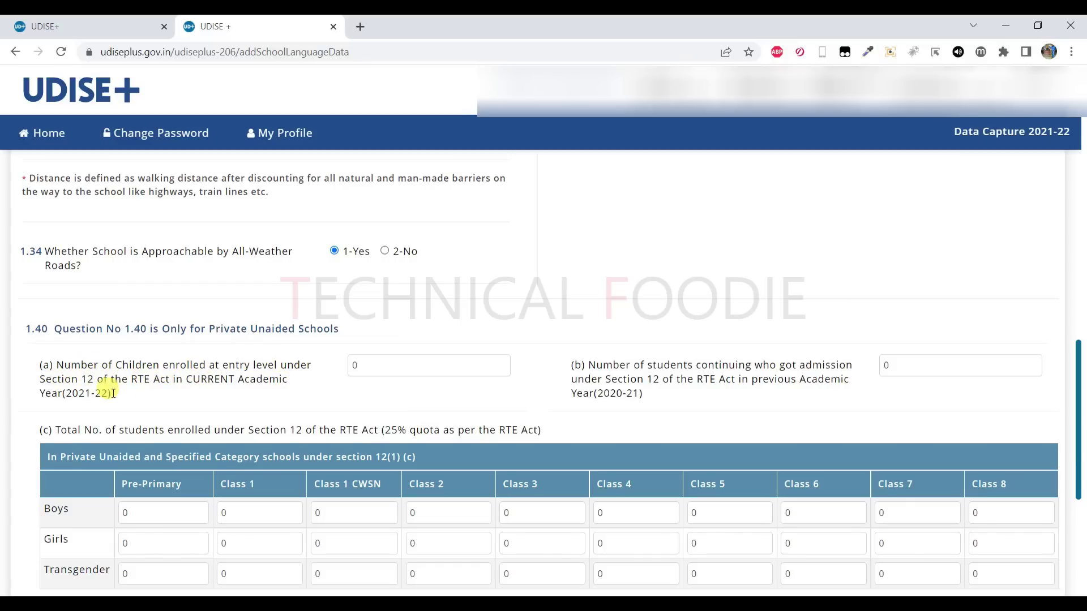
drag(114, 394, 62, 394)
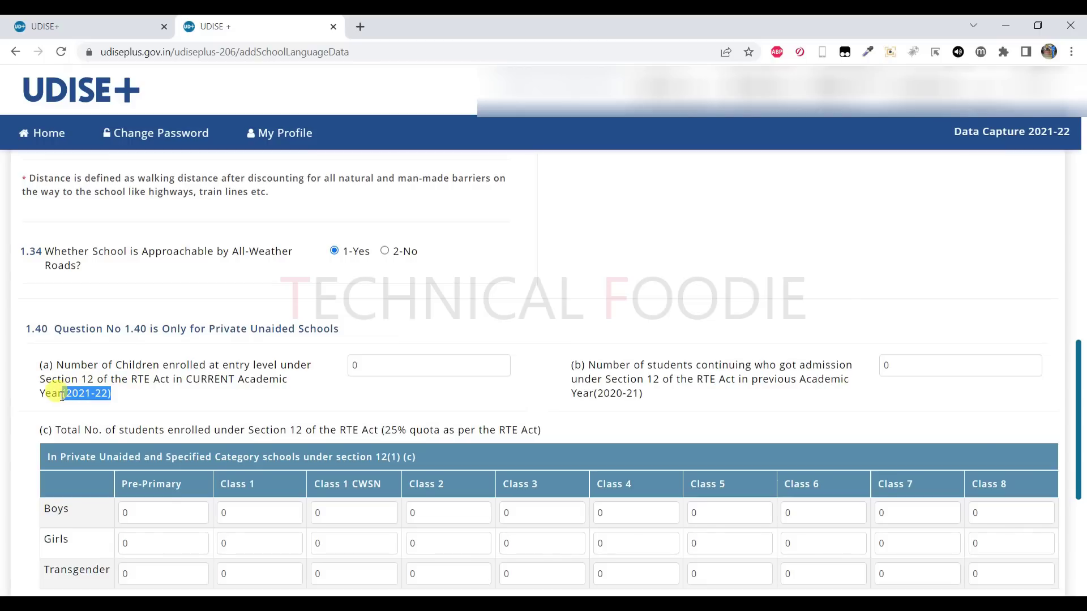
click(207, 403)
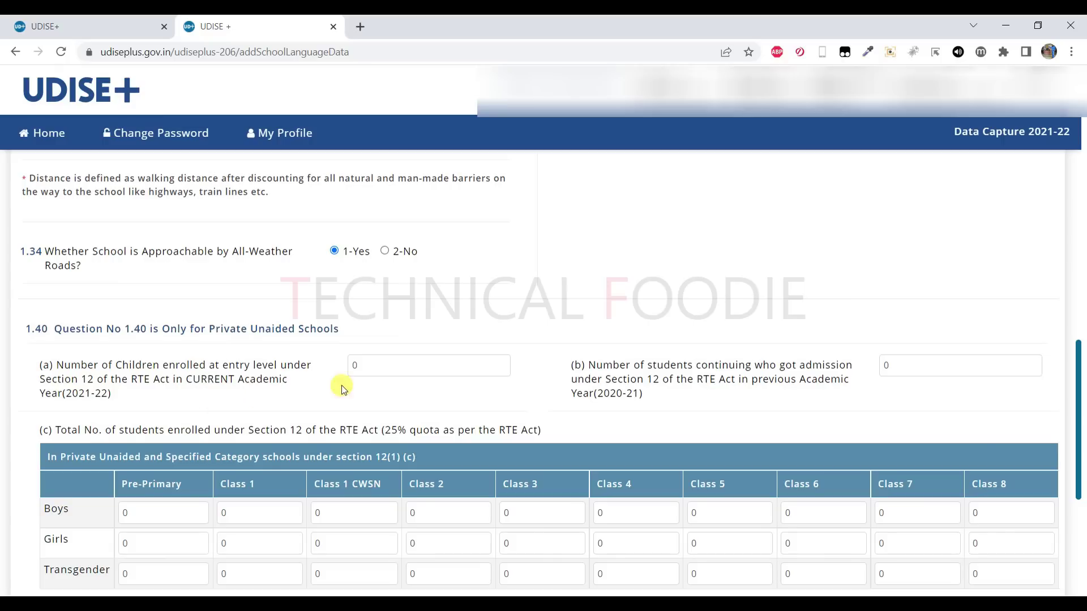
click(368, 366)
double_click(368, 366)
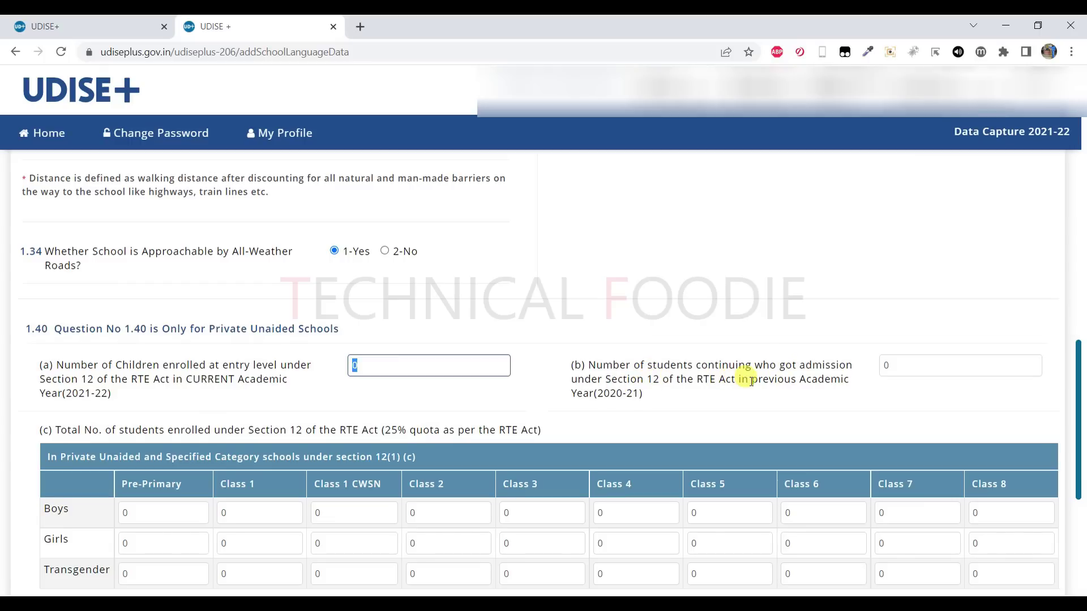
- Compare the 2020-21 continuing students field in item 1.40(b) with the 2021-22 enrolment field in item 1.40(a)
drag(597, 393, 641, 393)
double_click(884, 366)
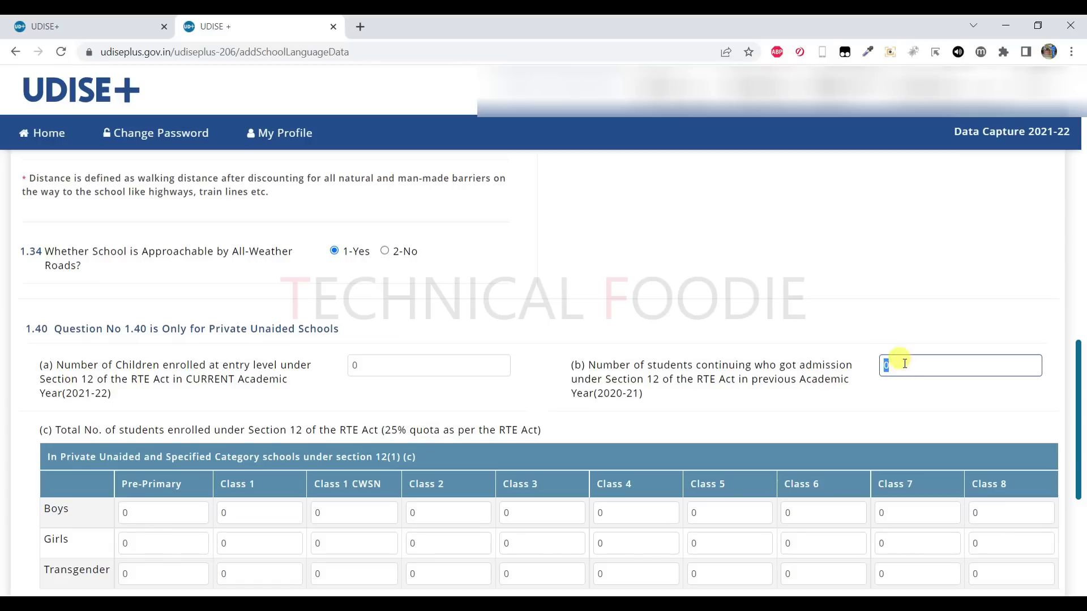
drag(64, 393, 110, 392)
click(368, 365)
double_click(368, 366)
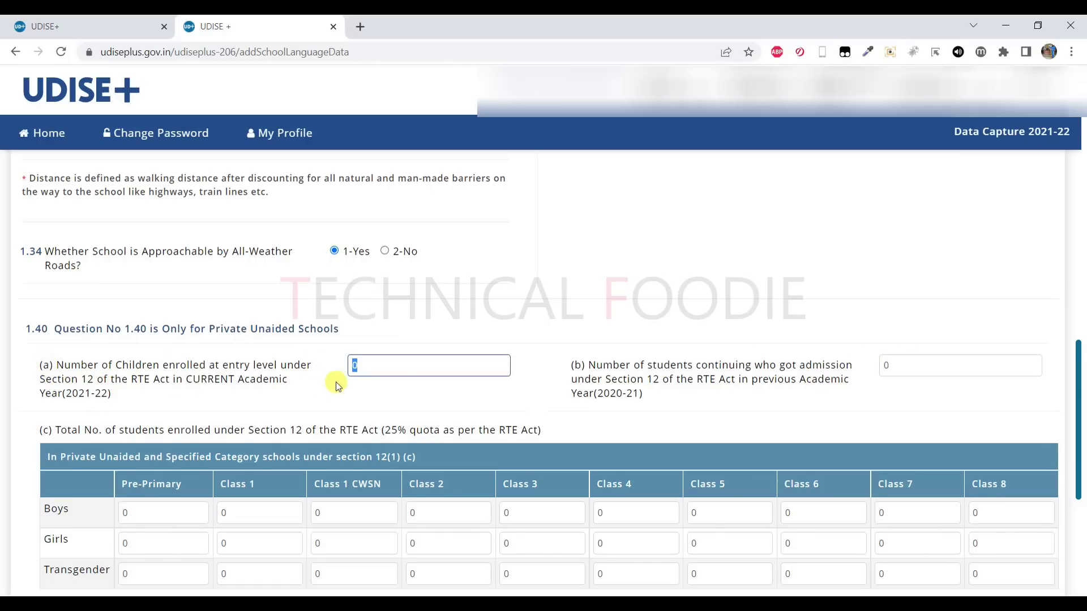
- Examine the class-wise RTE enrolment table in item 1.40(c) and the Economically Weaker Section table in item 1.40(d)
scroll(335, 382, down, 4)
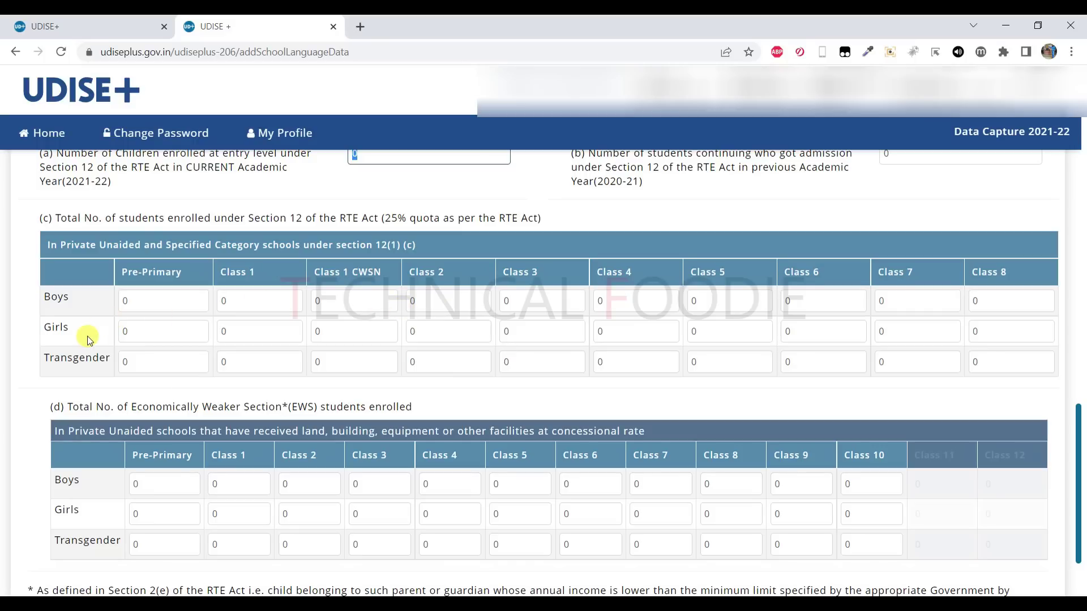
scroll(88, 338, down, 1)
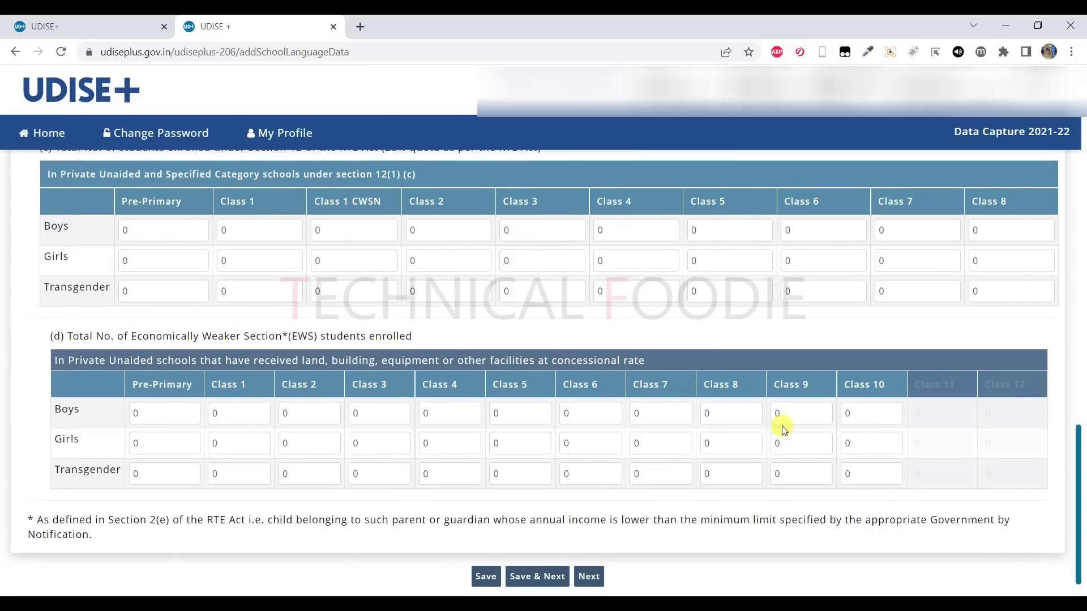
scroll(391, 352, up, 1)
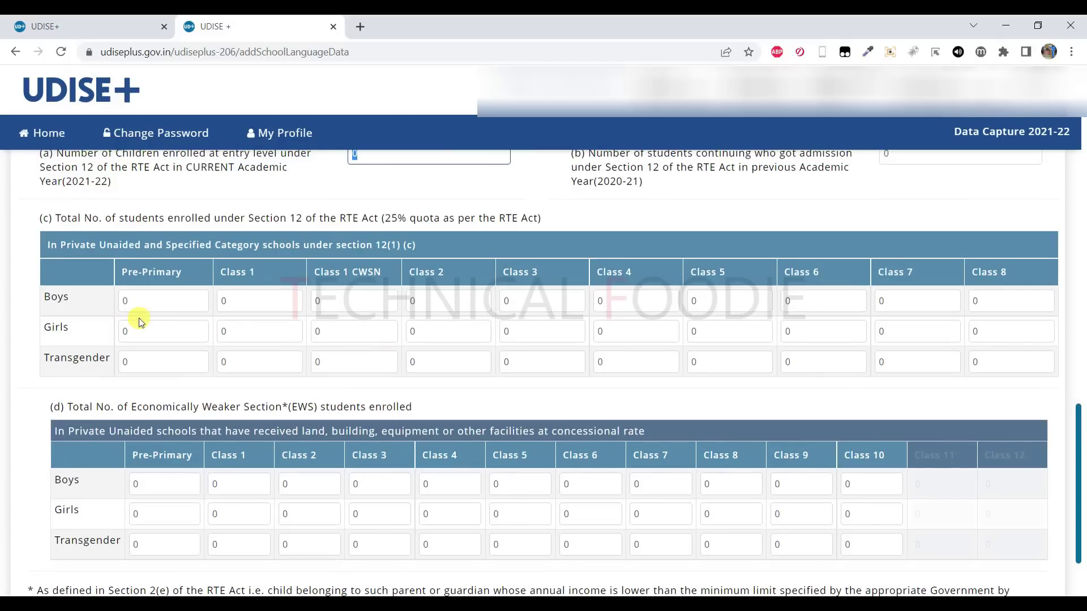
scroll(730, 393, down, 1)
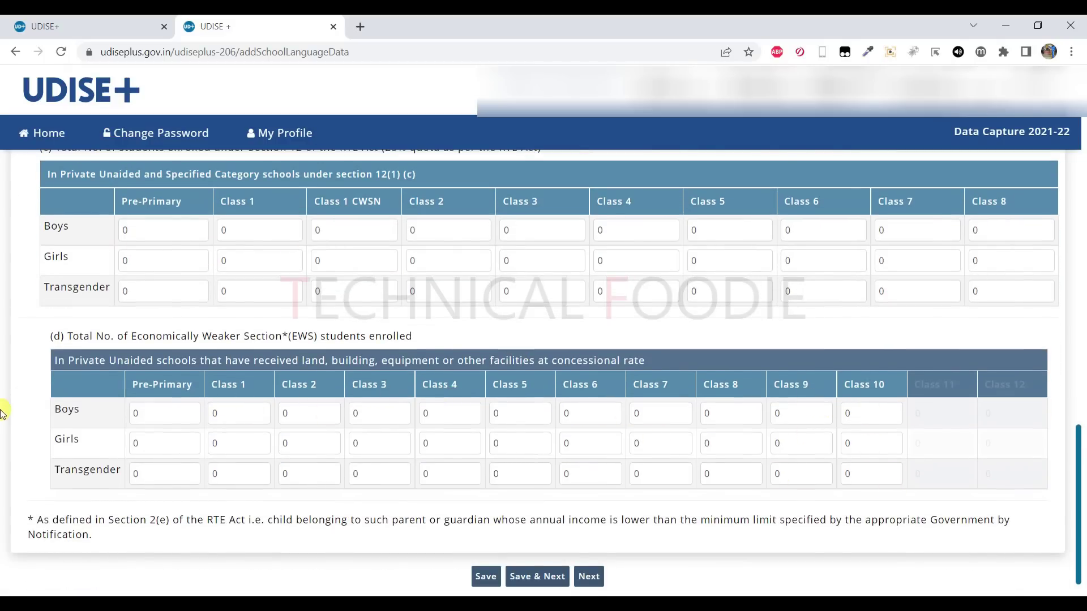
scroll(122, 364, up, 1)
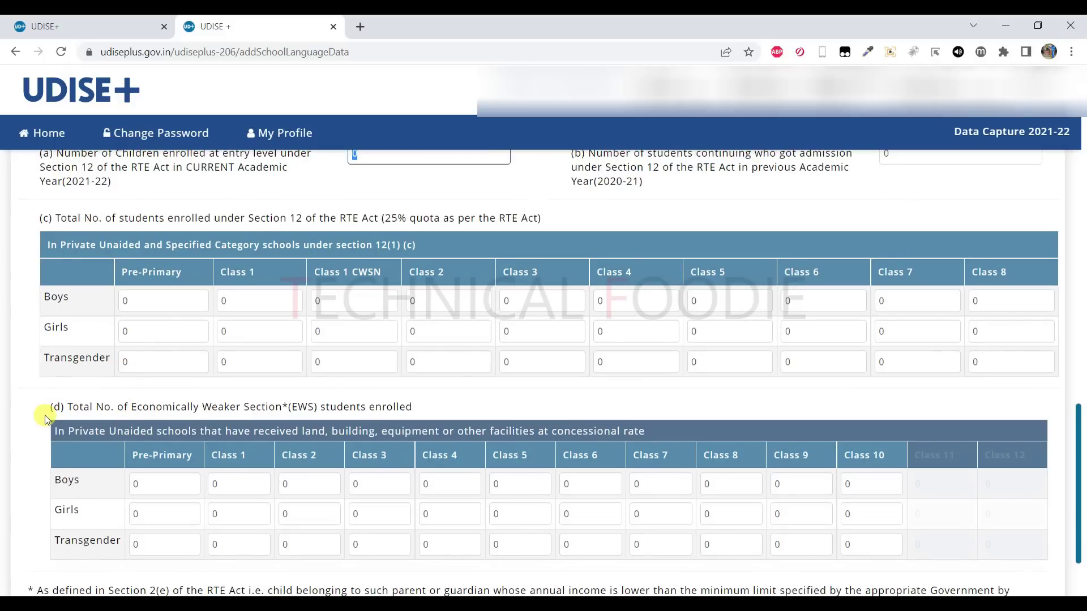
scroll(168, 382, down, 2)
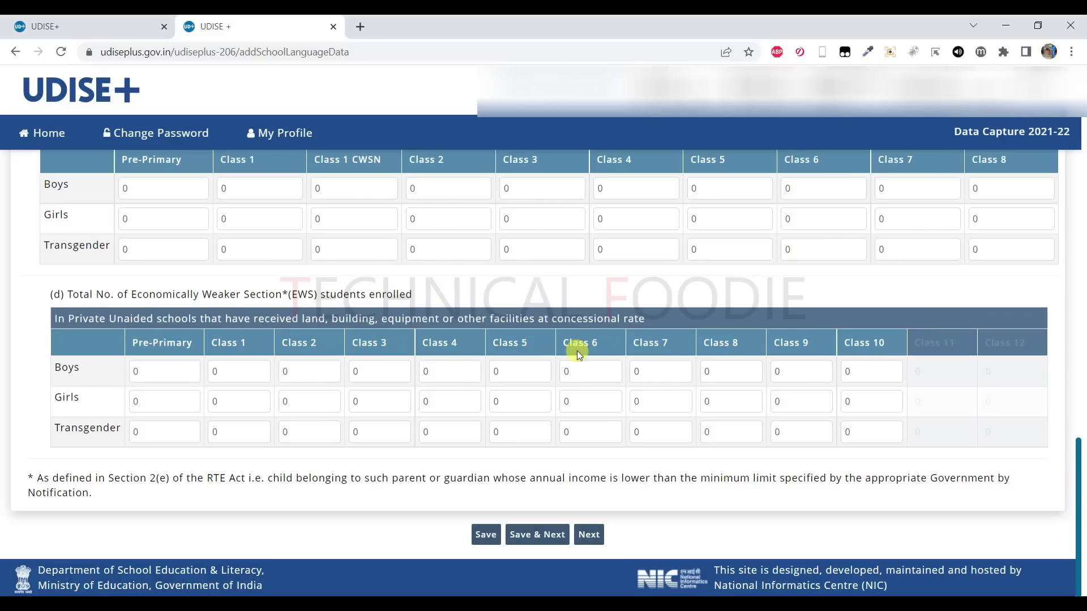
- Move on to the Section 2 form for items 2.1 to 2.4 without saving, and review its heading
click(589, 535)
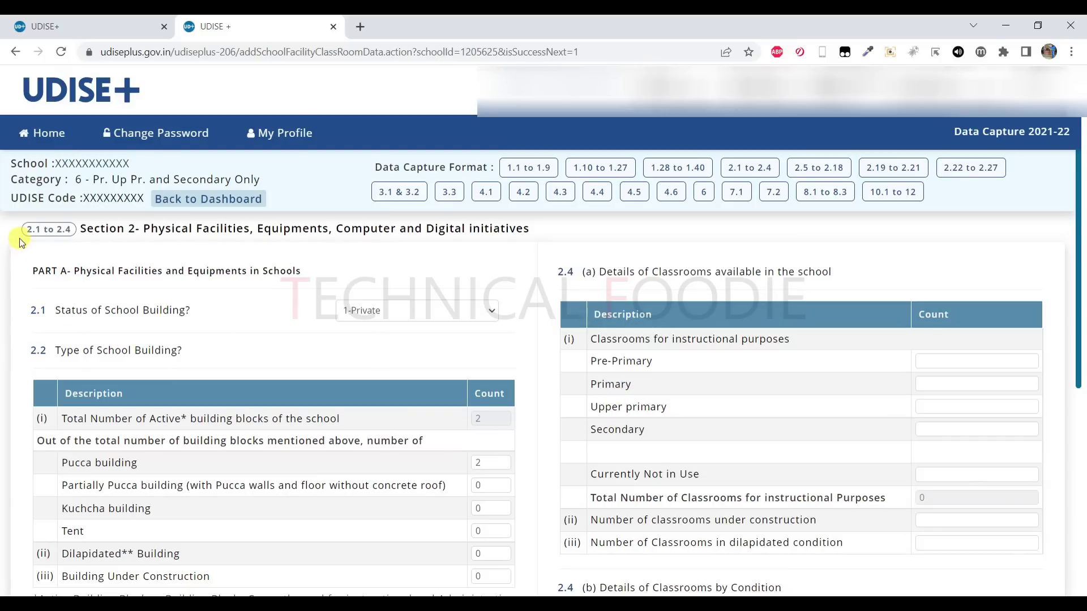
drag(25, 231, 37, 230)
drag(142, 228, 542, 228)
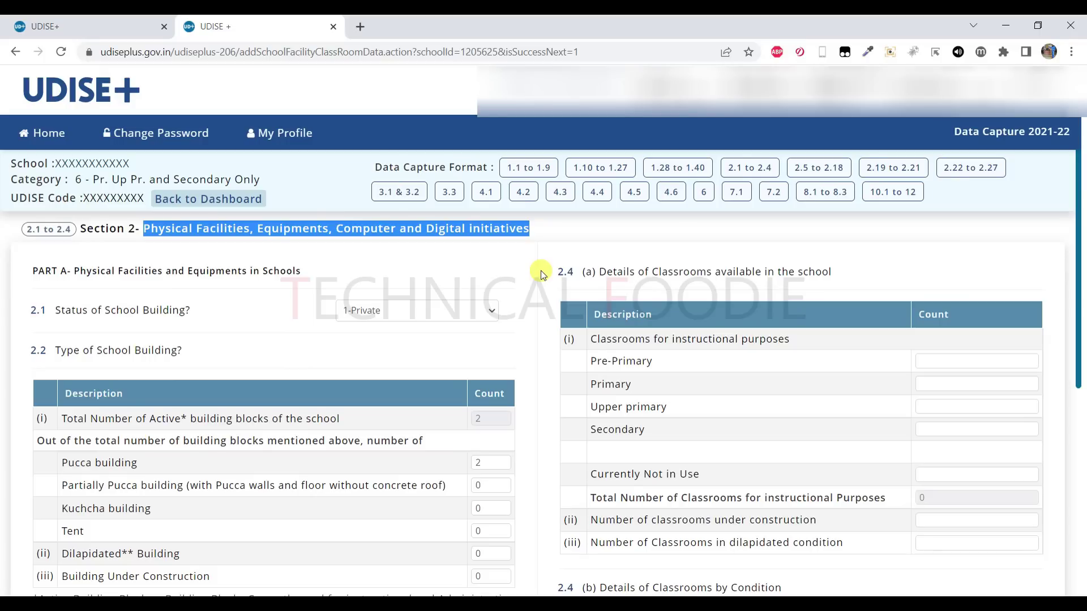
- Review the school building status options in item 2.1 and the total active building blocks field in item 2.2
scroll(267, 306, down, 1)
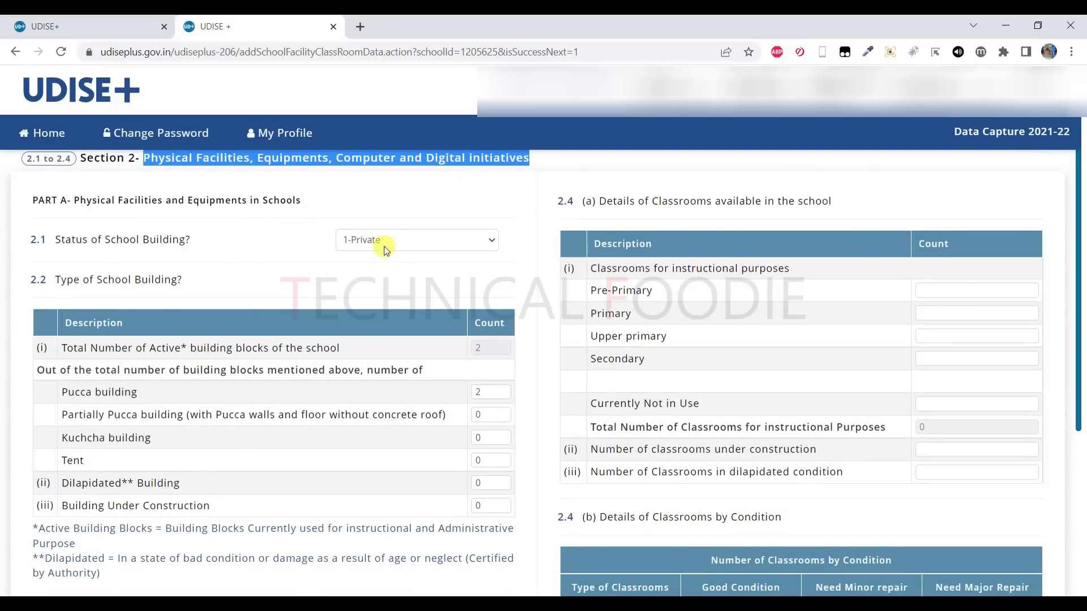
click(387, 244)
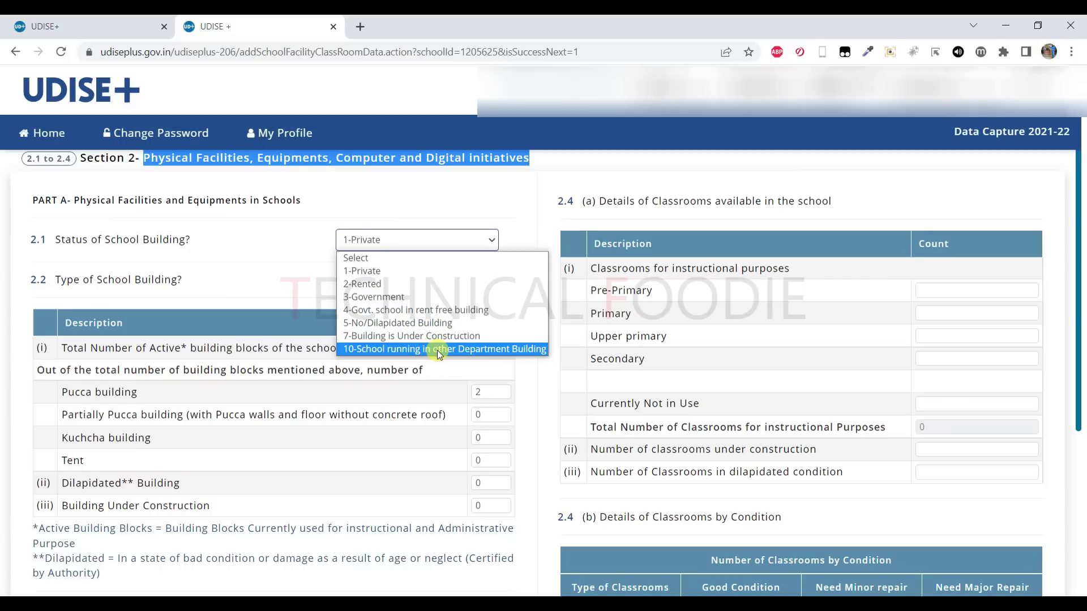
click(301, 299)
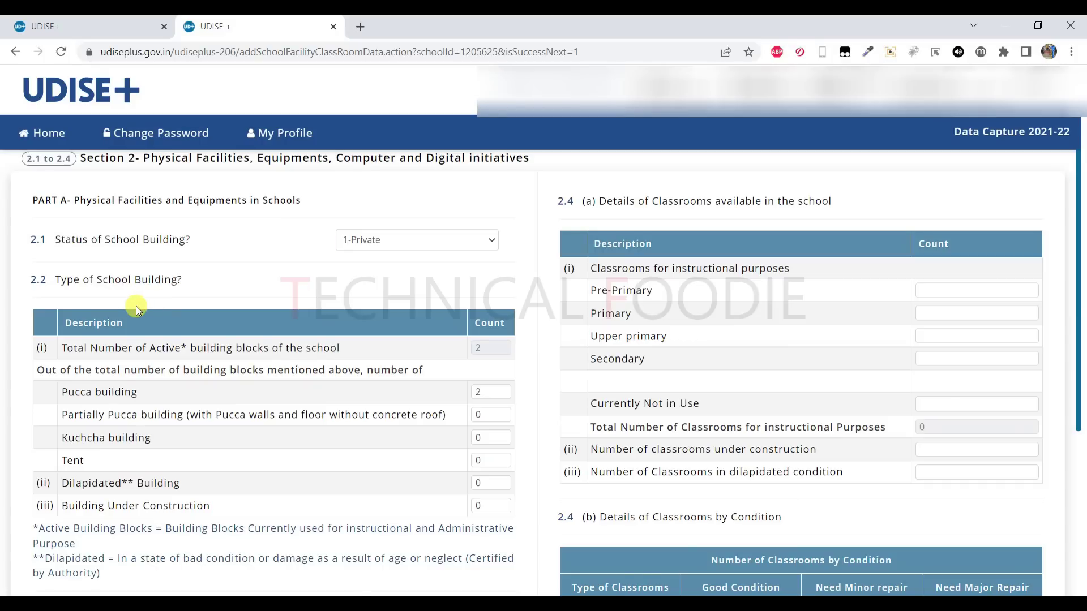
scroll(137, 301, down, 1)
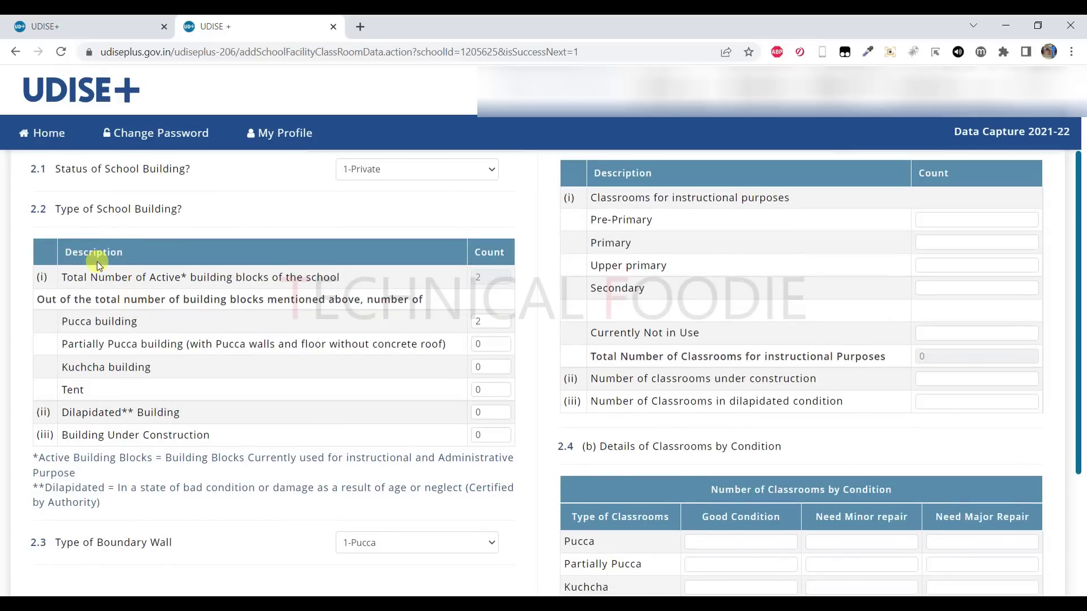
triple_click(185, 278)
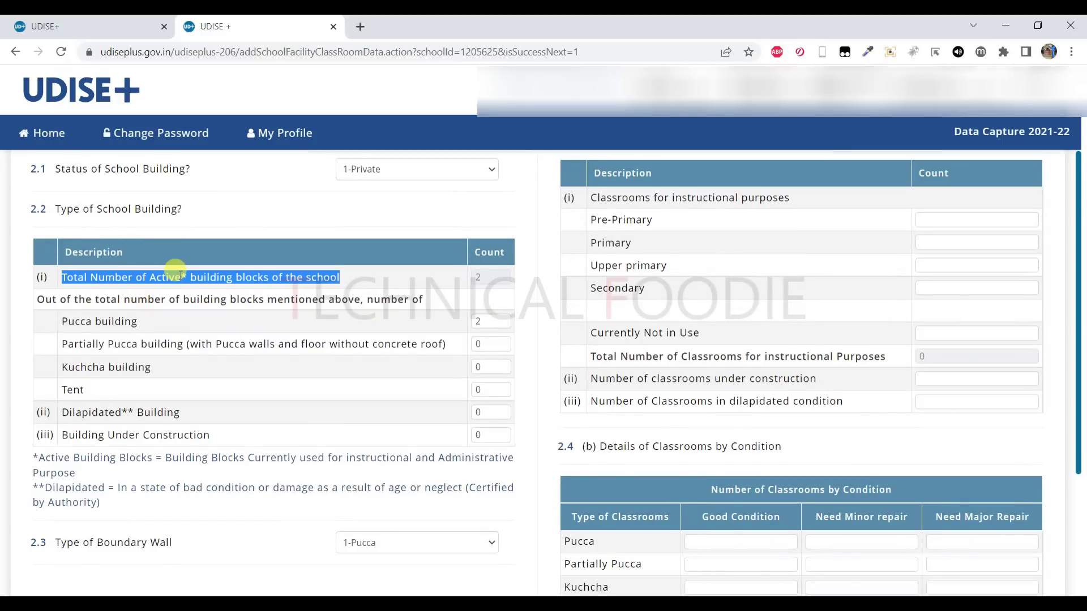
double_click(480, 277)
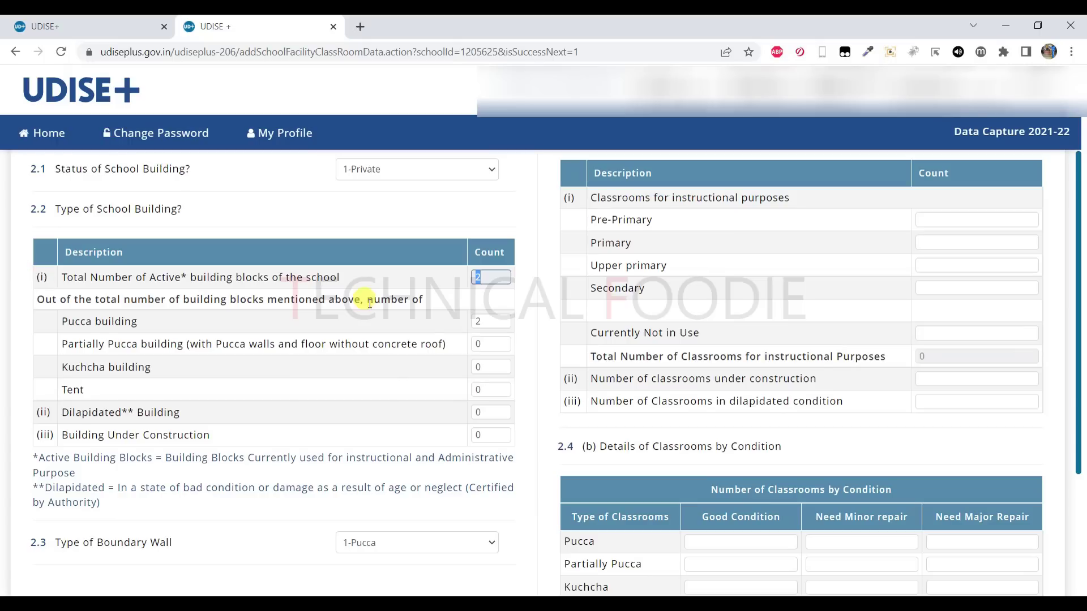
- Try 3 for the Pucca building count in item 2.2 and restore it to 2
double_click(492, 319)
text(3)
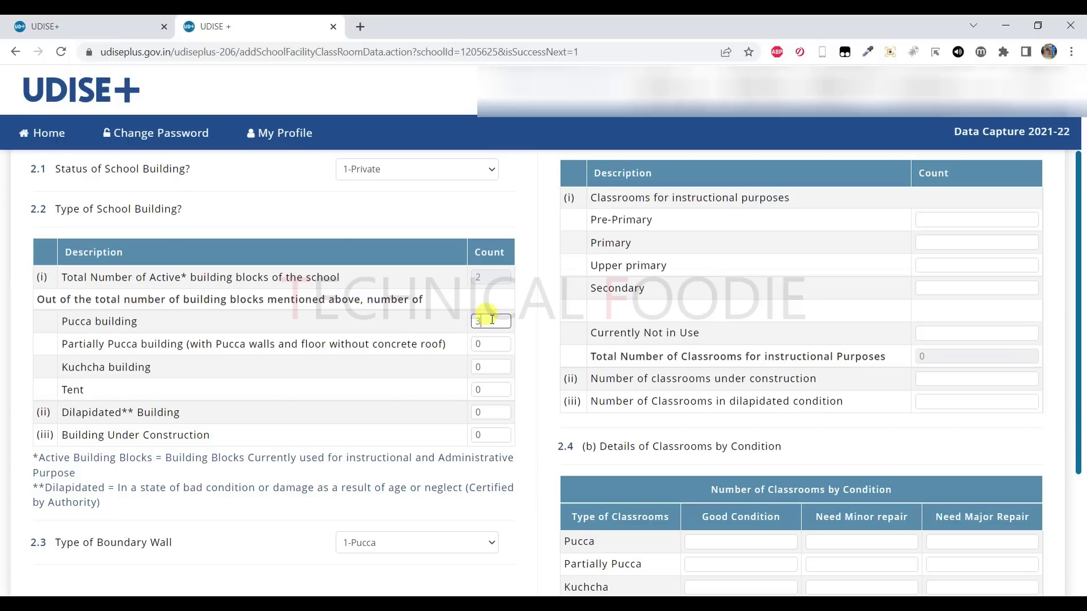
key(Tab)
click(489, 321)
click(449, 343)
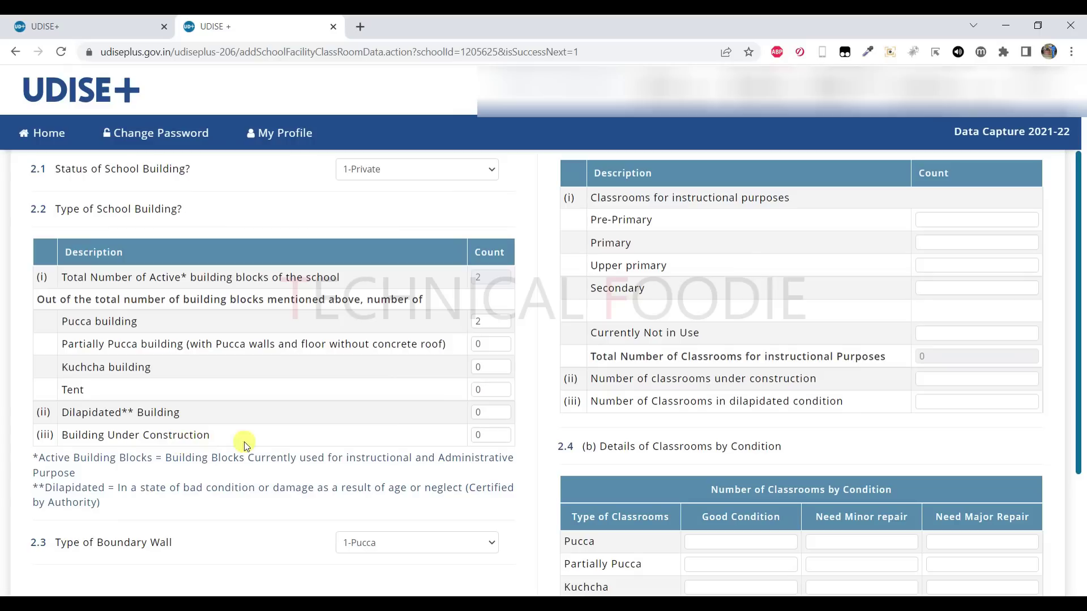
- Try 1 for both the dilapidated and under-construction building counts in item 2.2, and reset both to 0
double_click(485, 407)
text(1)
key(Tab)
text(1)
key(Tab)
double_click(485, 405)
text(0)
key(Tab)
text(0)
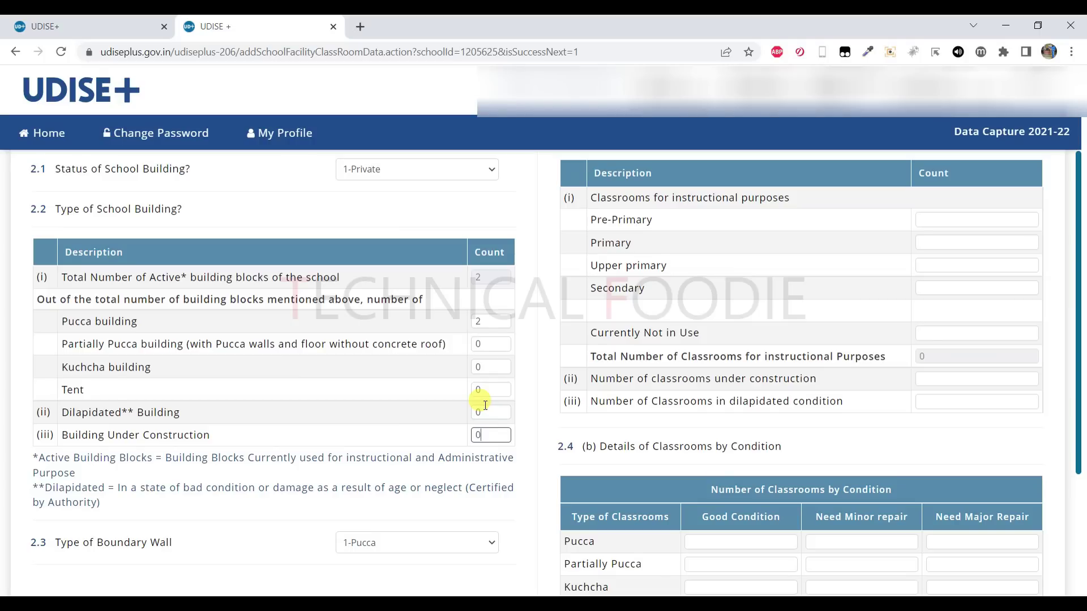
key(Tab)
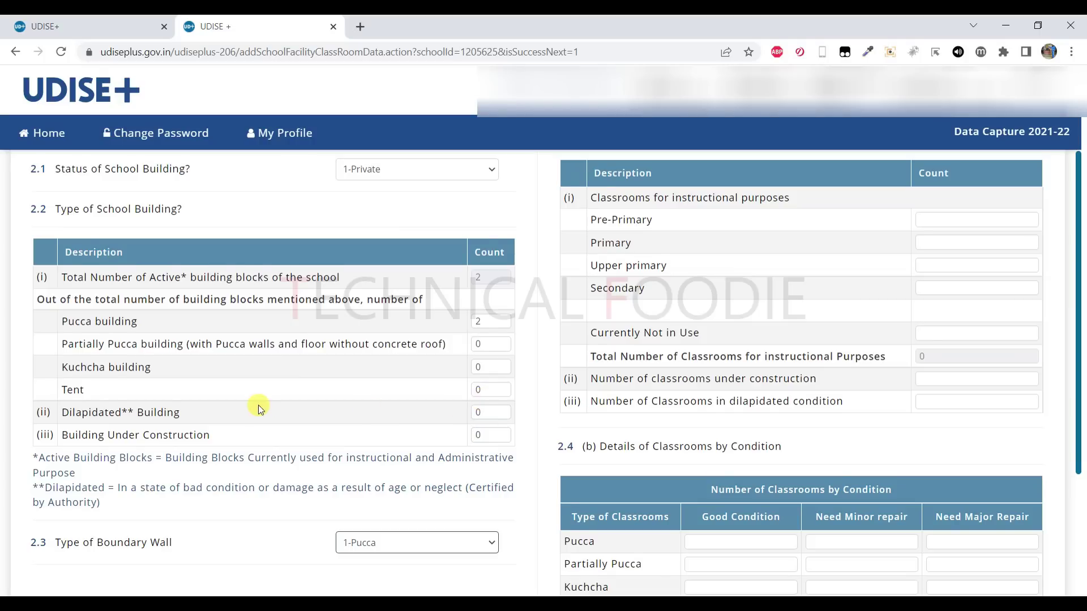
- Review the boundary wall type options in item 2.3, keeping 1-Pucca selected
scroll(258, 405, down, 4)
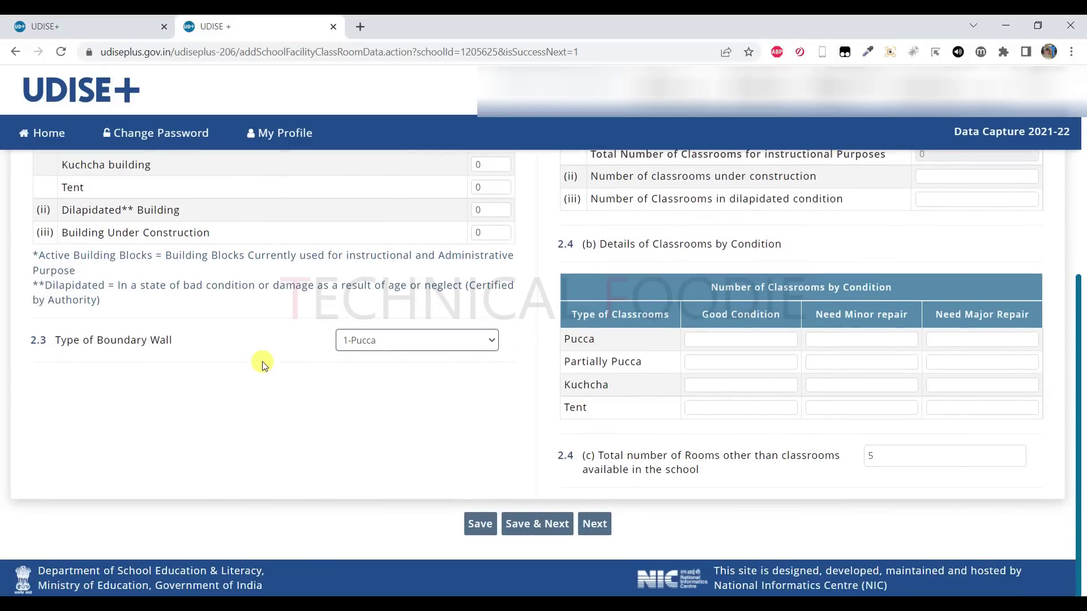
click(387, 343)
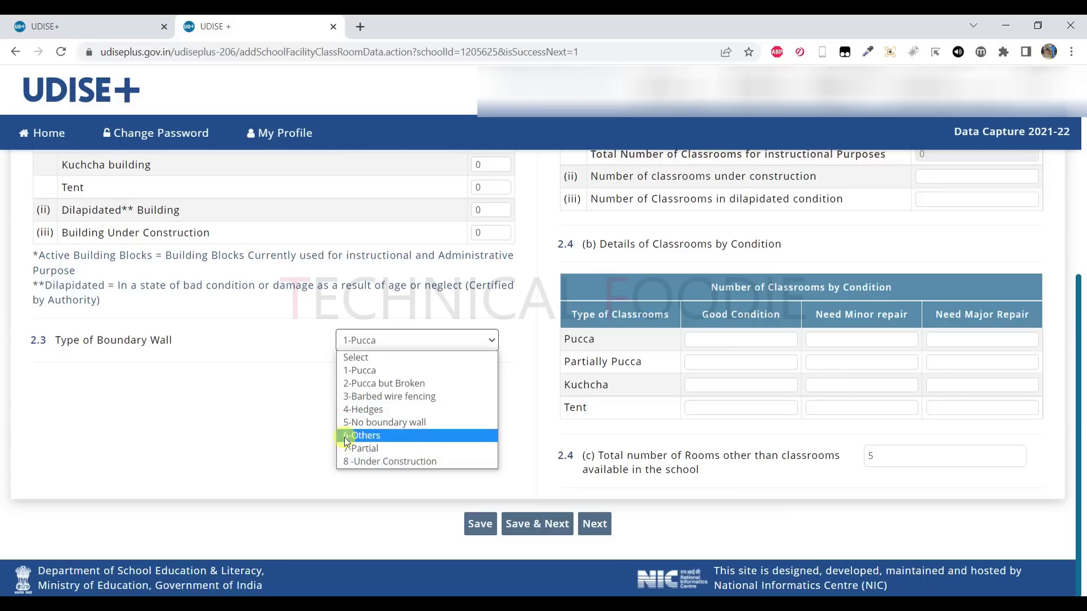
click(357, 372)
click(360, 344)
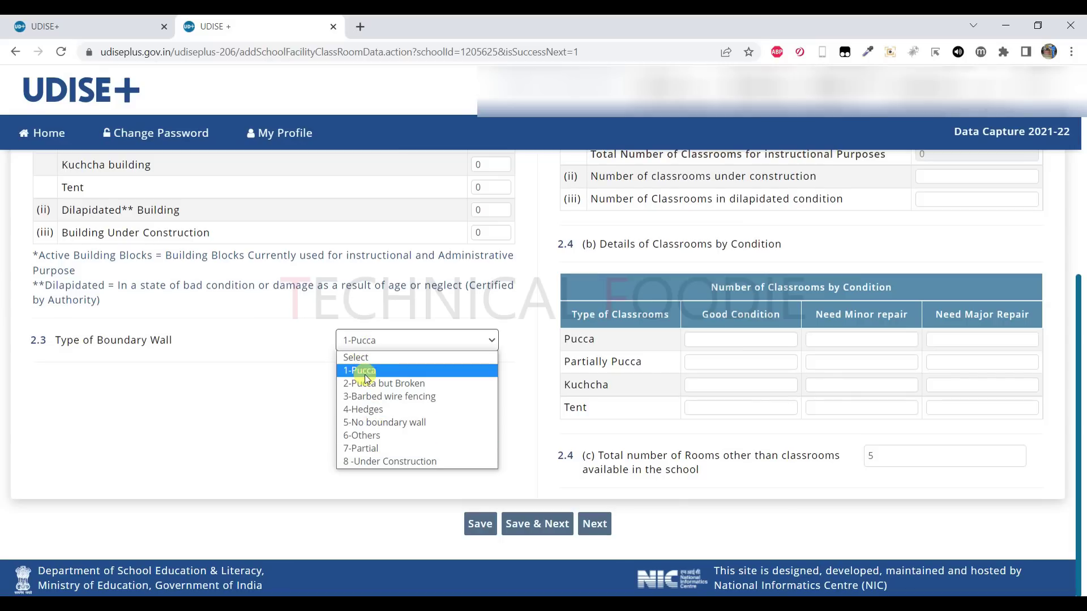
click(302, 376)
- Examine the classroom count fields by school level, the not-in-use field and the calculated total in item 2.4(a)
scroll(301, 375, up, 6)
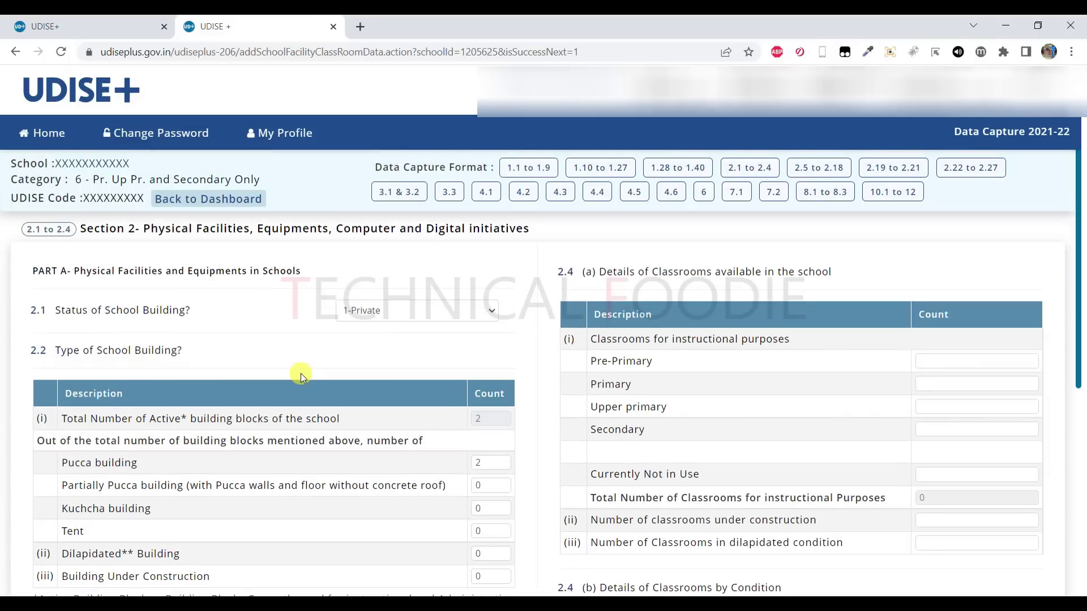
scroll(301, 373, down, 1)
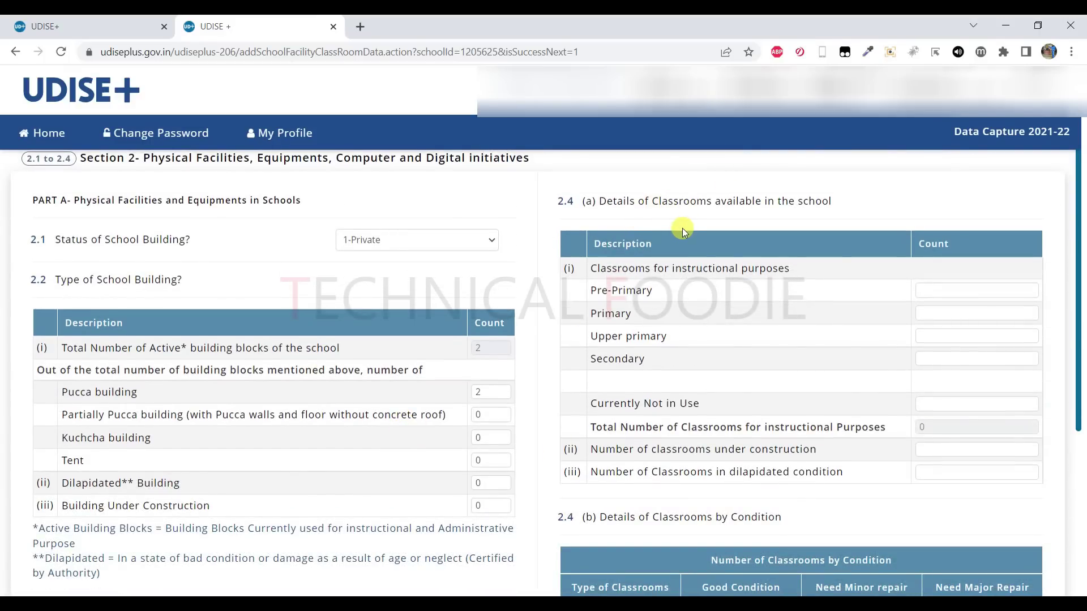
scroll(704, 286, down, 1)
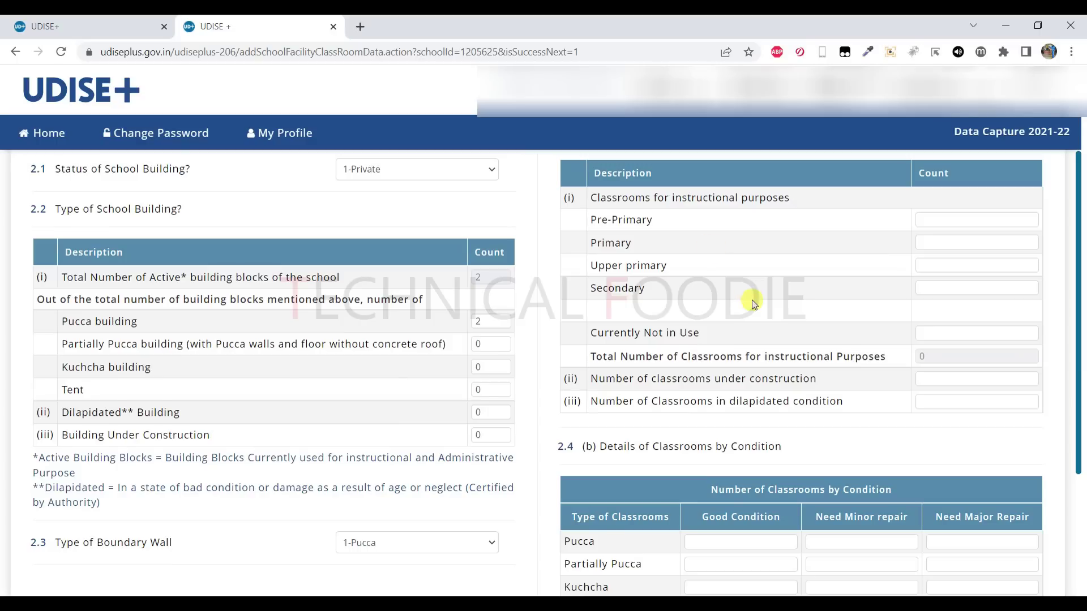
click(935, 244)
click(942, 263)
click(939, 287)
click(930, 334)
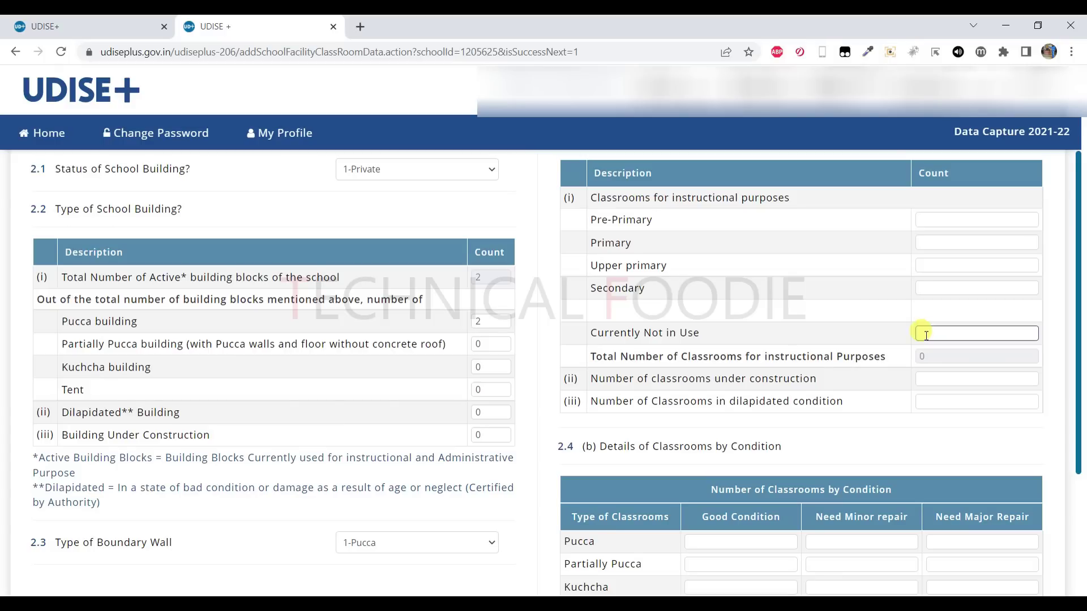
click(912, 358)
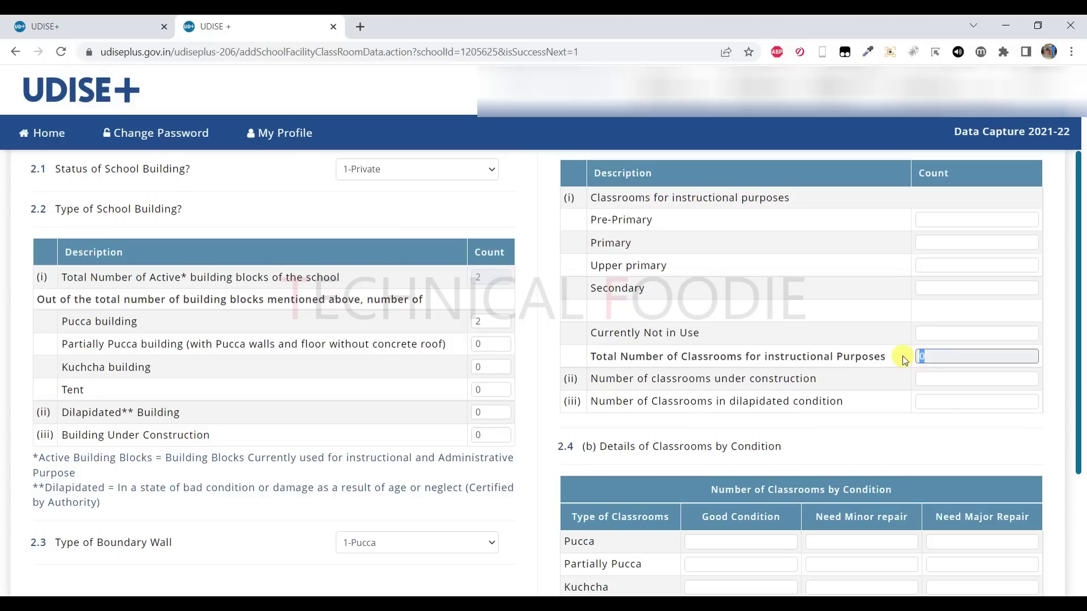
- Enter 10 classrooms each for Pre-Primary, Primary, Upper primary and Secondary in item 2.4(a), and 5 as Currently Not in Use
click(934, 220)
text(10)
key(Tab)
text(10)
key(Tab)
text(10)
key(Tab)
text(10)
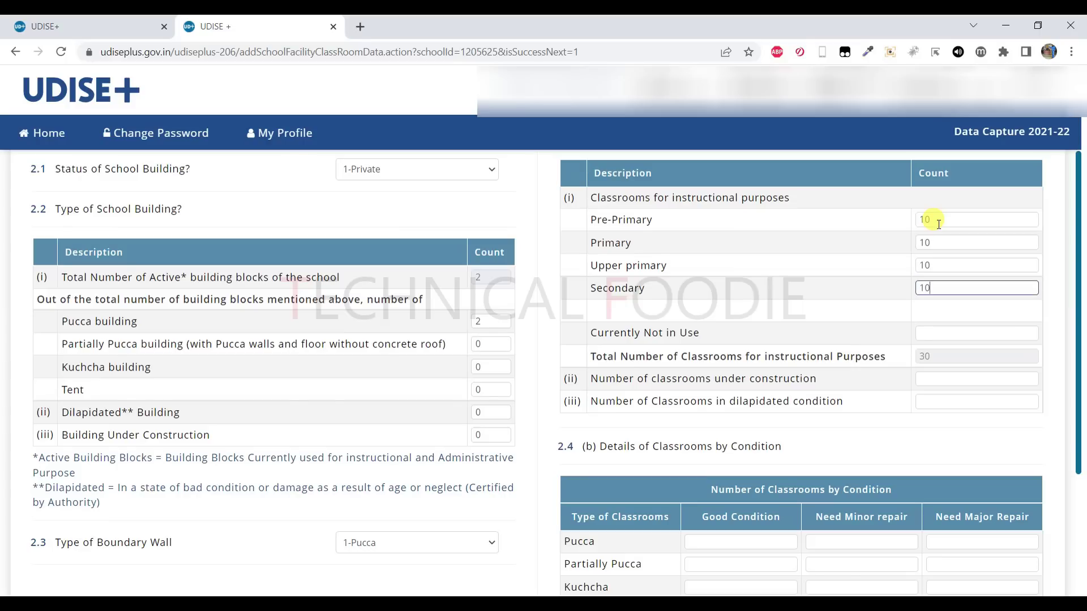
key(Tab)
text(5)
key(Tab)
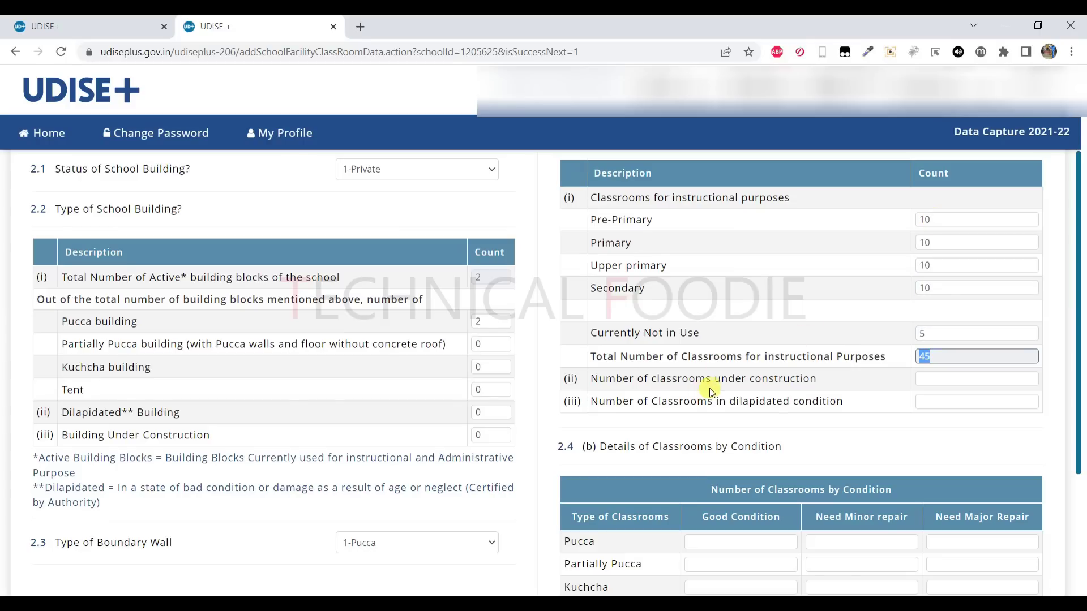
- Review the fields for classrooms under construction and in dilapidated condition in item 2.4(a)
click(925, 380)
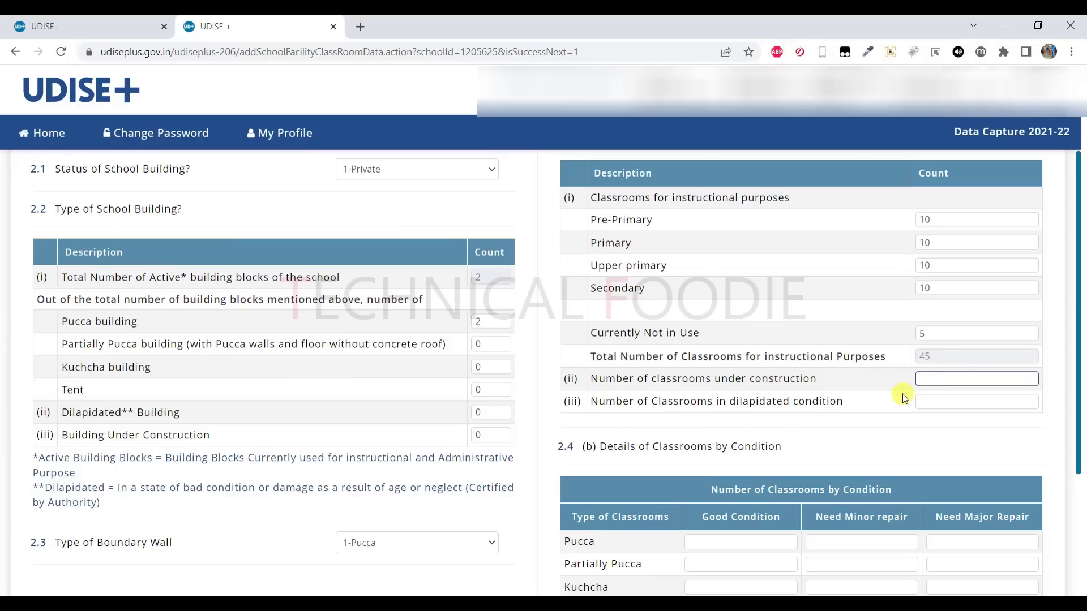
click(920, 401)
scroll(886, 410, down, 3)
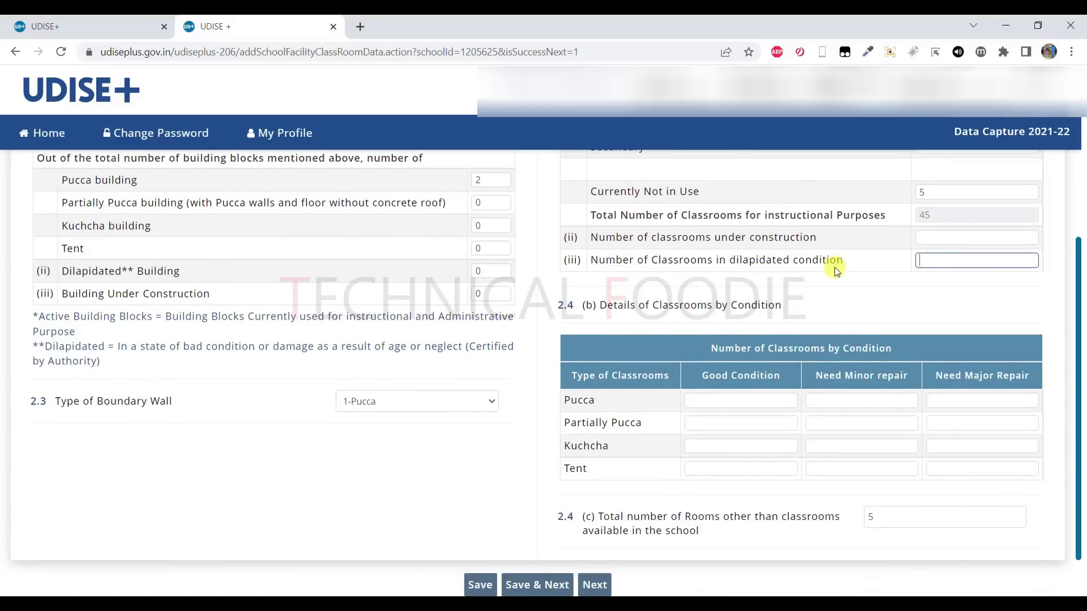
scroll(767, 294, up, 1)
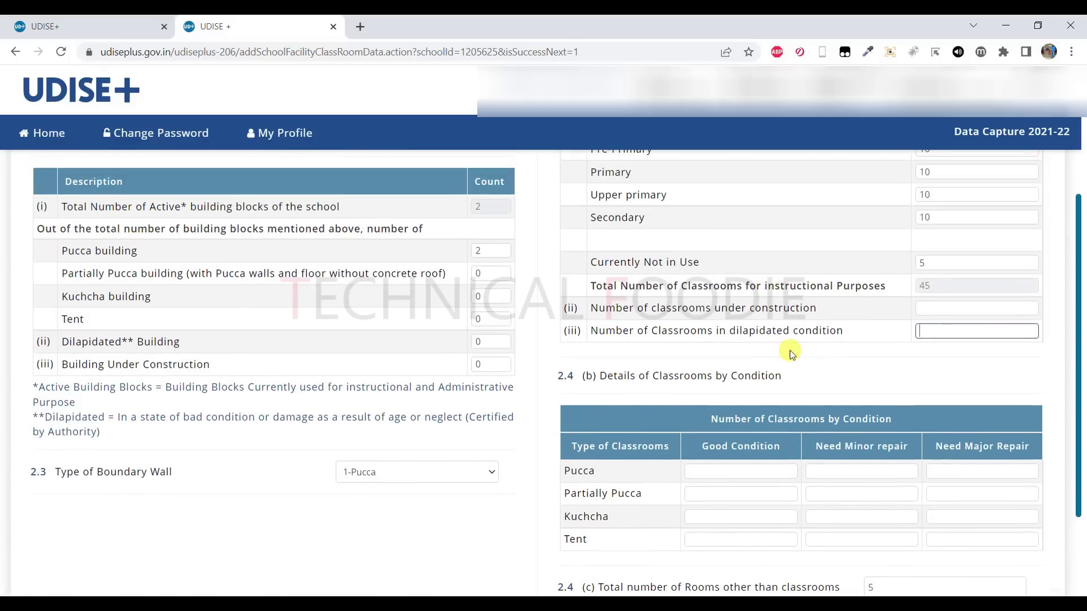
- Examine the good, minor repair and major repair columns in item 2.4(b) against the total instructional classrooms
scroll(656, 396, down, 1)
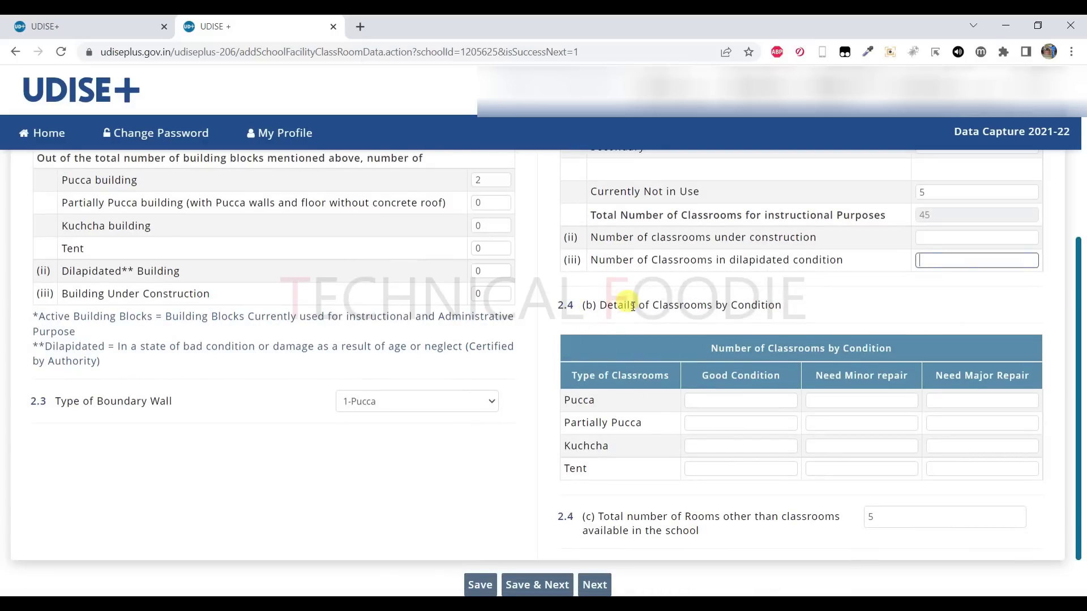
scroll(645, 300, down, 1)
scroll(864, 306, up, 1)
drag(932, 226, 877, 223)
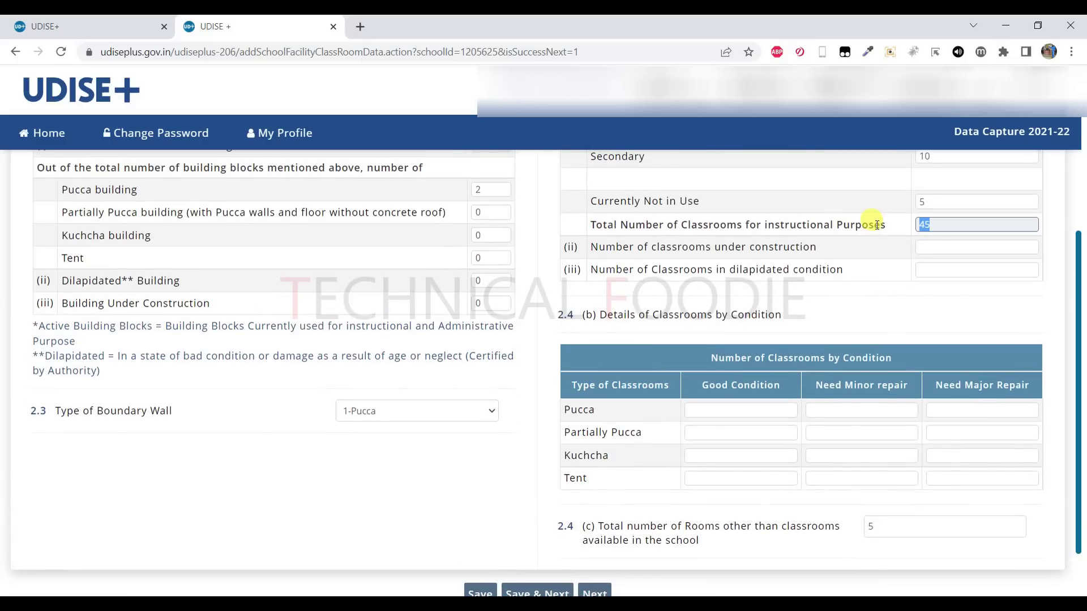
click(713, 410)
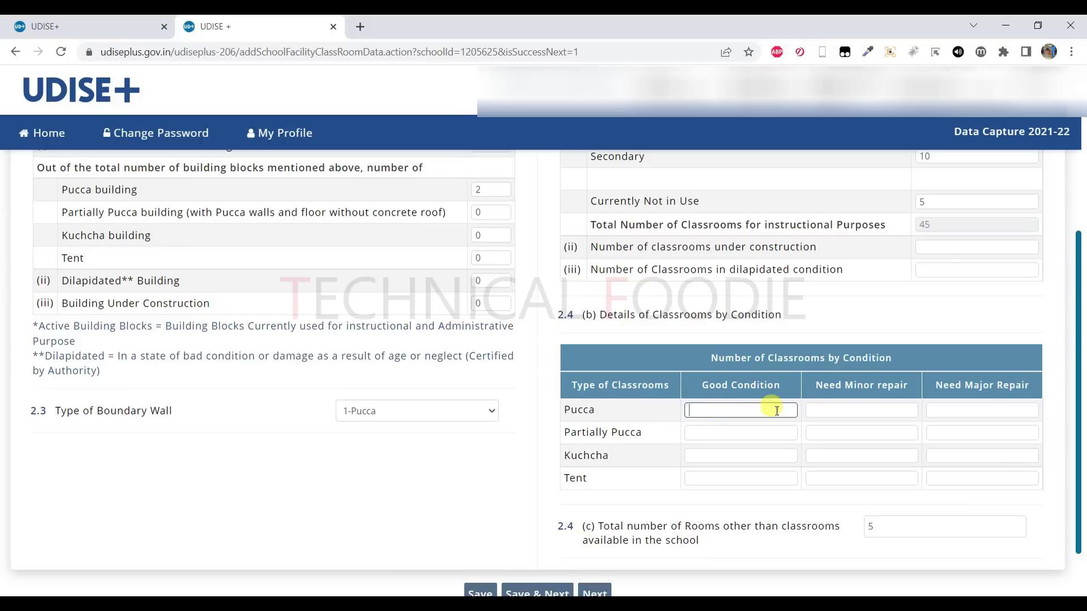
drag(693, 387, 785, 386)
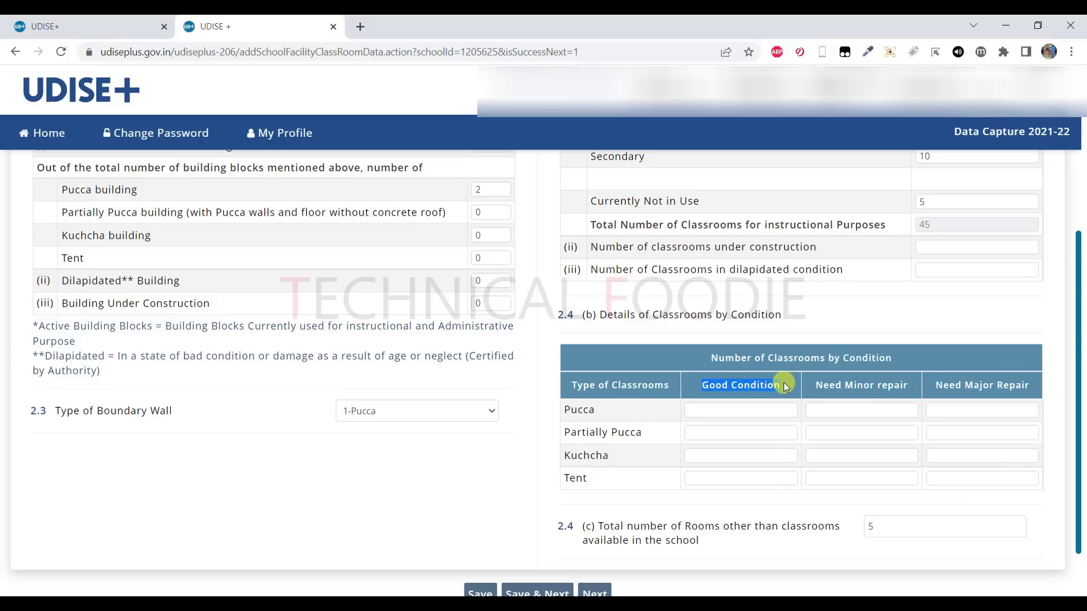
click(815, 394)
click(888, 412)
drag(929, 397, 1004, 395)
click(985, 410)
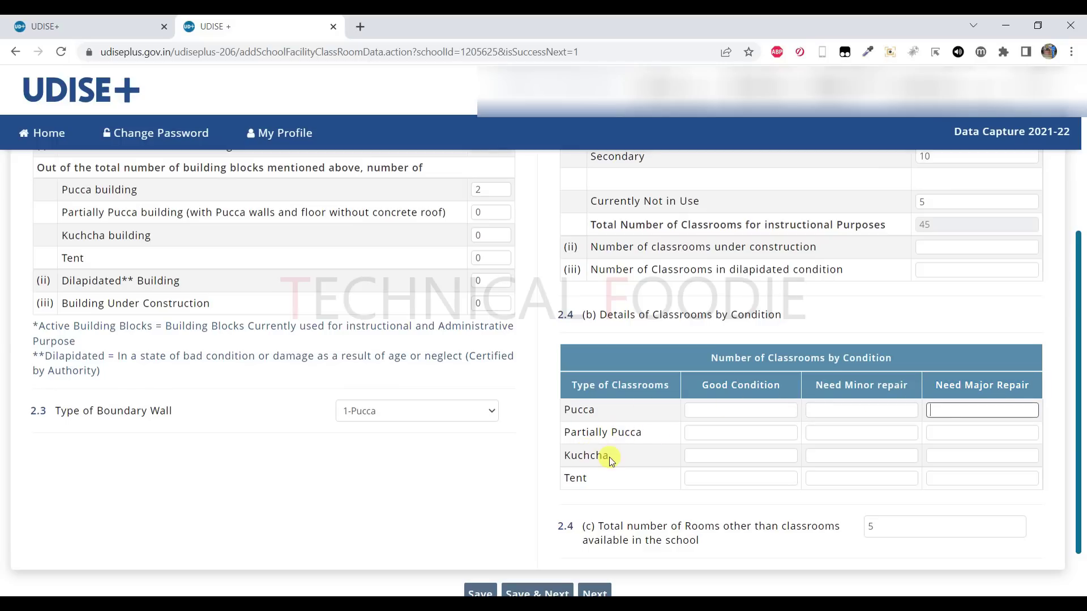
- Check the number of rooms other than classrooms in item 2.4(c) and look over the whole 2.1 to 2.4 form
scroll(608, 480, down, 1)
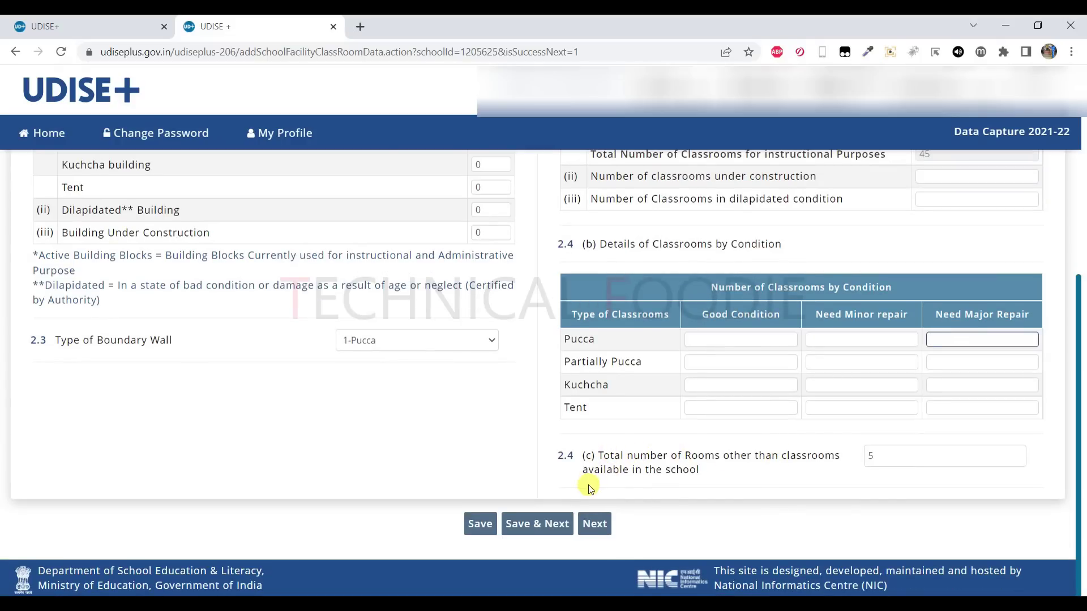
double_click(872, 457)
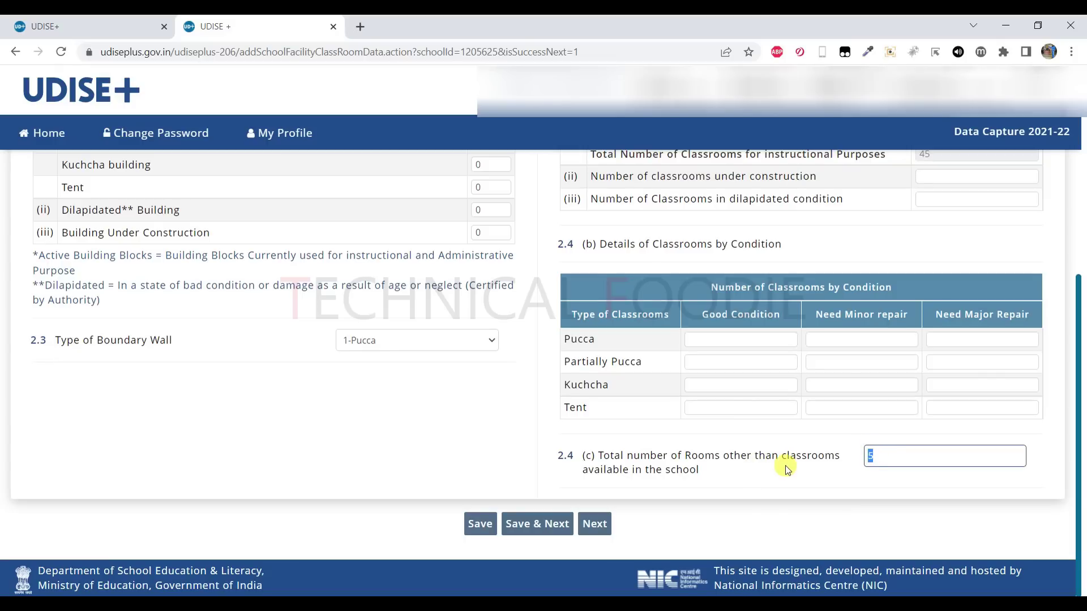
scroll(781, 475, up, 6)
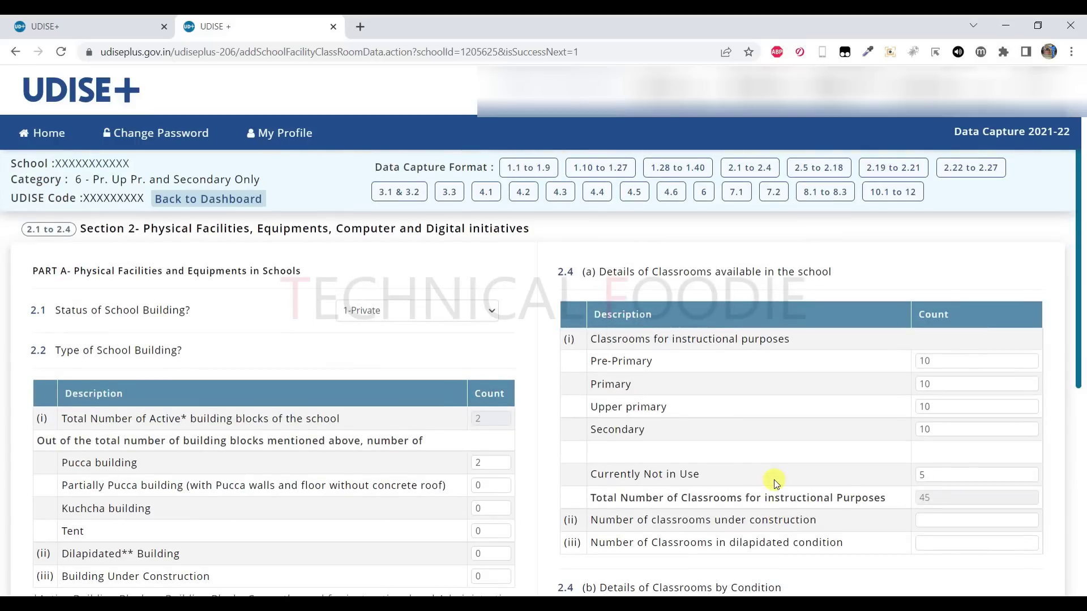
scroll(773, 479, down, 6)
scroll(773, 480, up, 6)
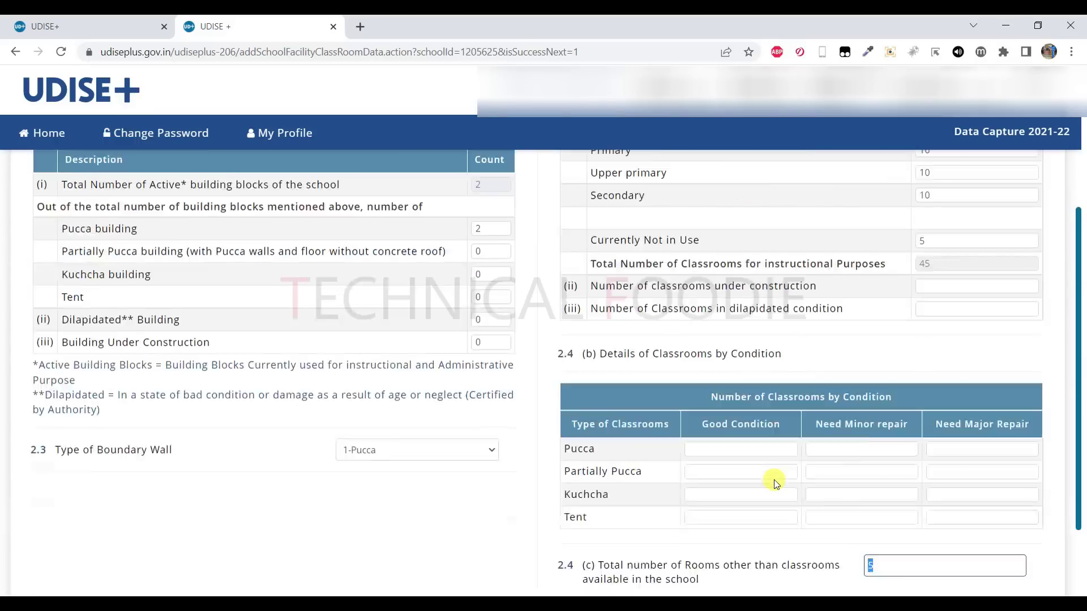
scroll(688, 377, down, 6)
scroll(687, 377, up, 6)
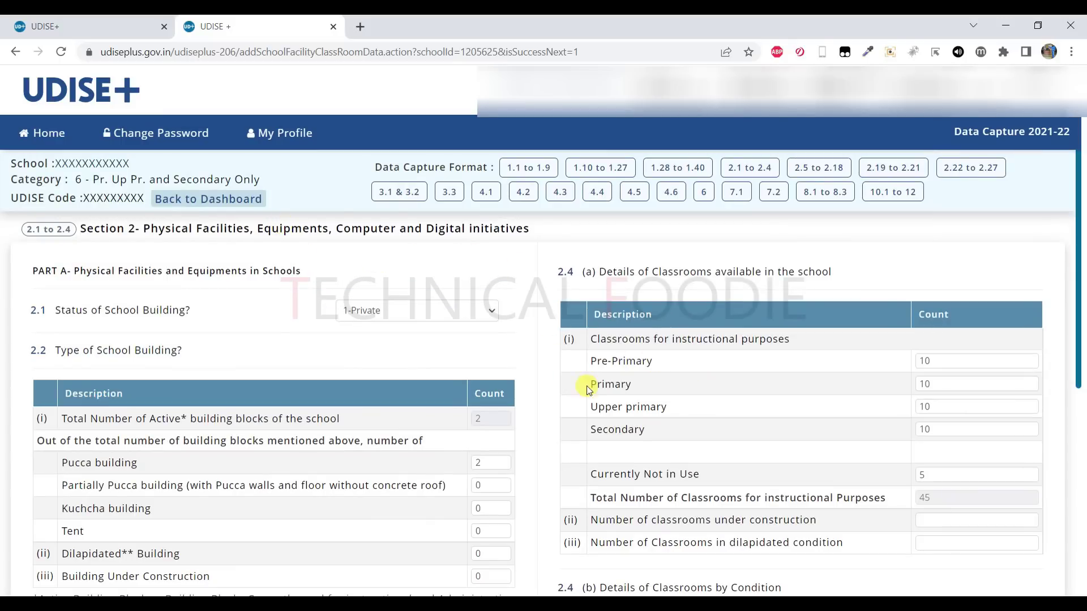
- Move on to the 2.5 to 2.18 Toilet Facility form and set item 2.5 on school toilets to 2-No, ending on 1-Yes
scroll(582, 383, down, 6)
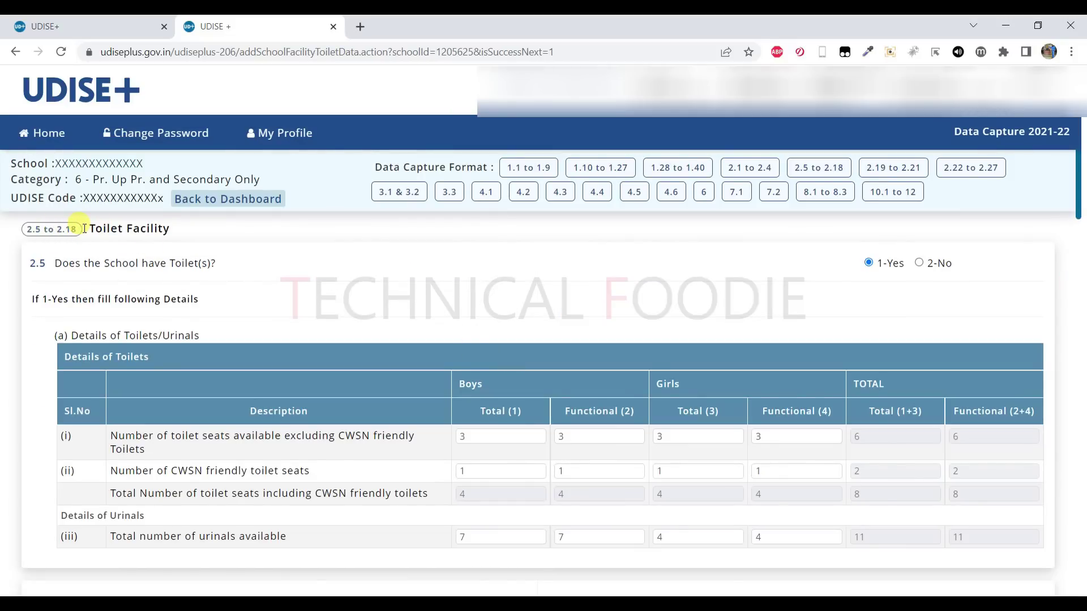
drag(84, 229, 173, 229)
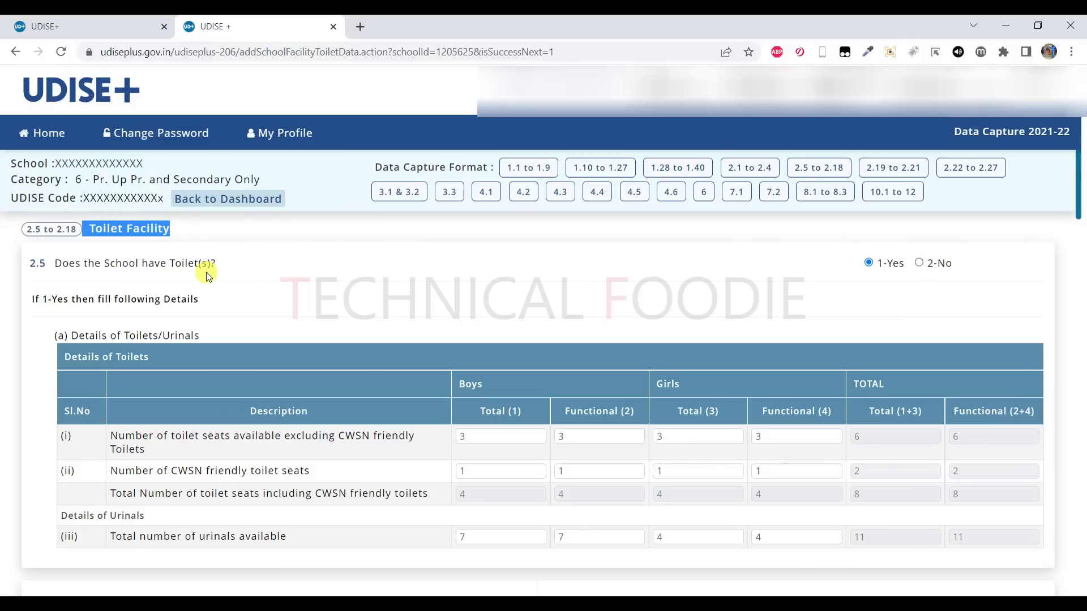
click(919, 263)
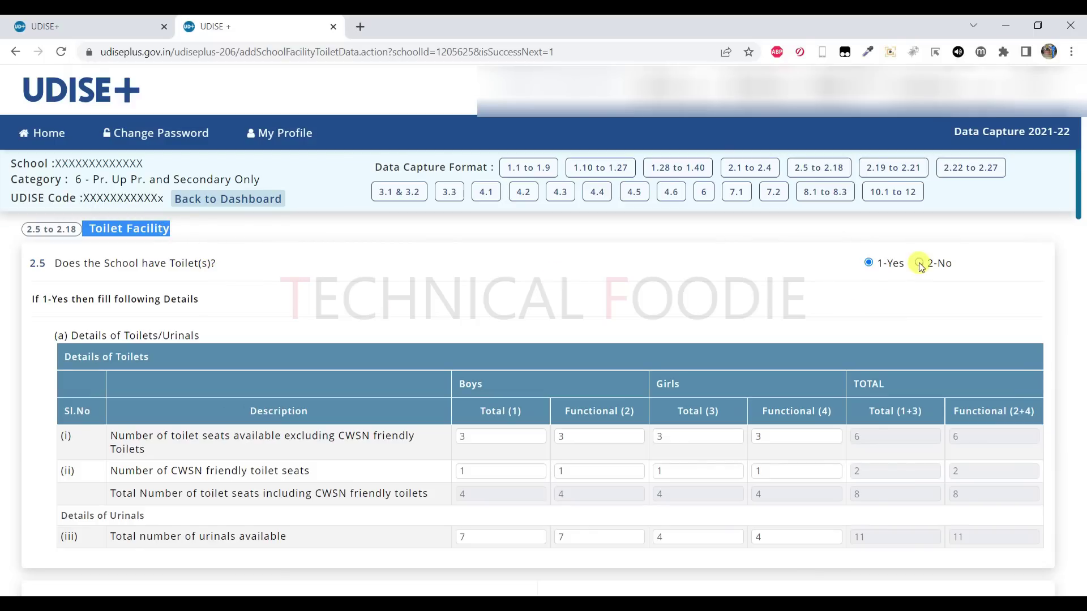
click(870, 263)
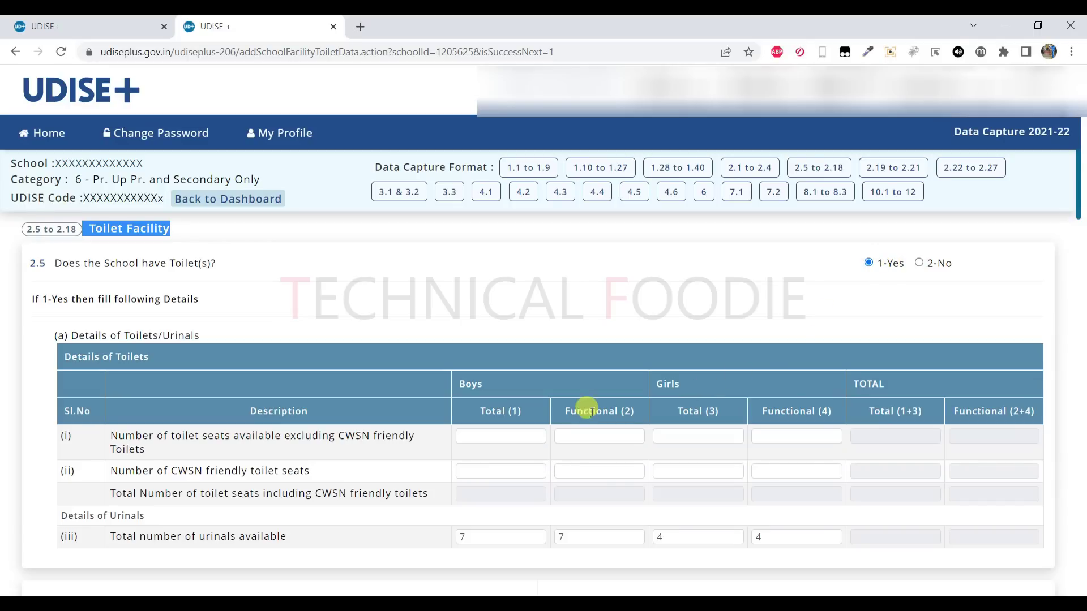
click(918, 262)
click(868, 263)
- Examine the boys' and girls' total and functional fields for toilet seats, CWSN friendly seats and urinals in item 2.5(a)
scroll(302, 408, down, 1)
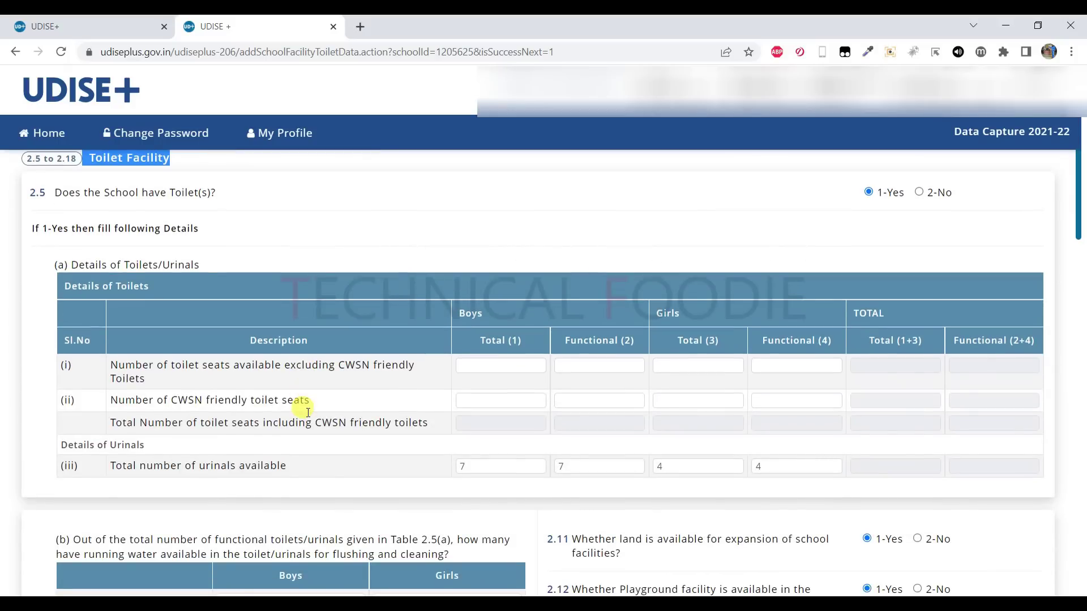
drag(110, 366, 379, 382)
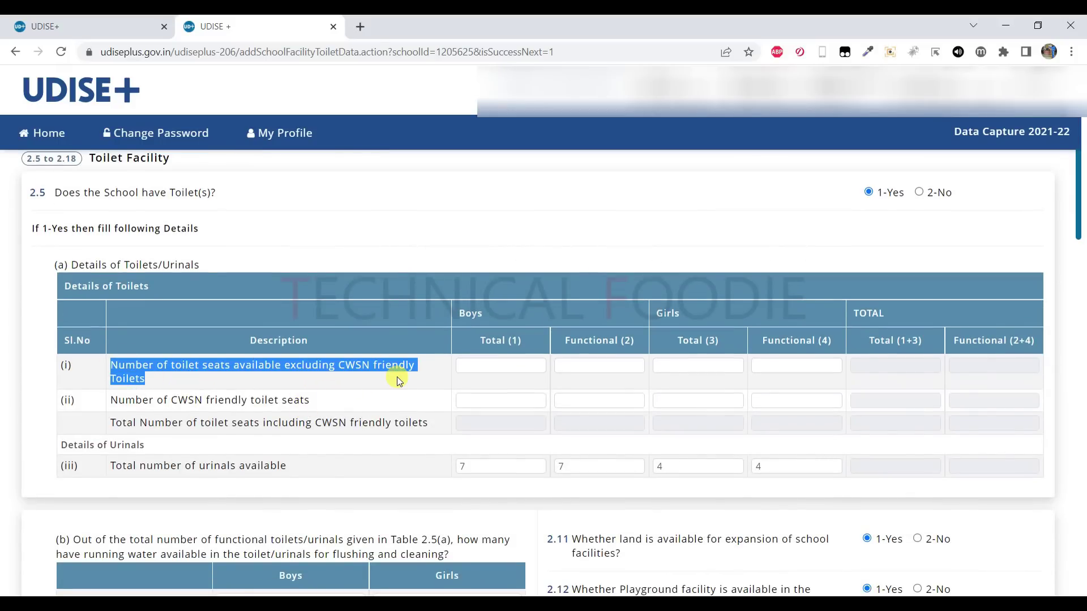
click(471, 363)
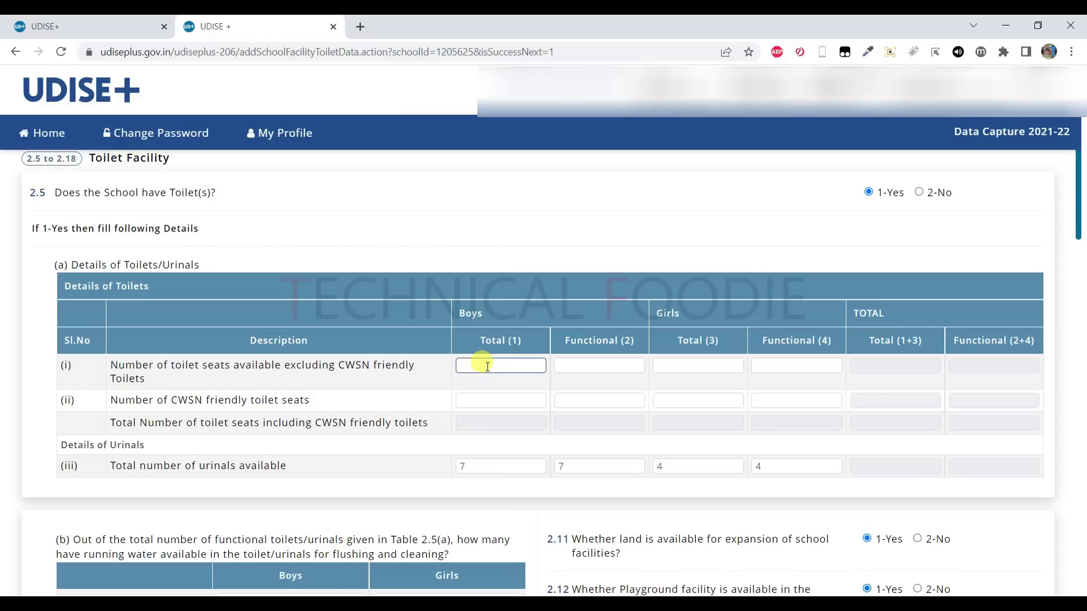
drag(453, 311, 545, 345)
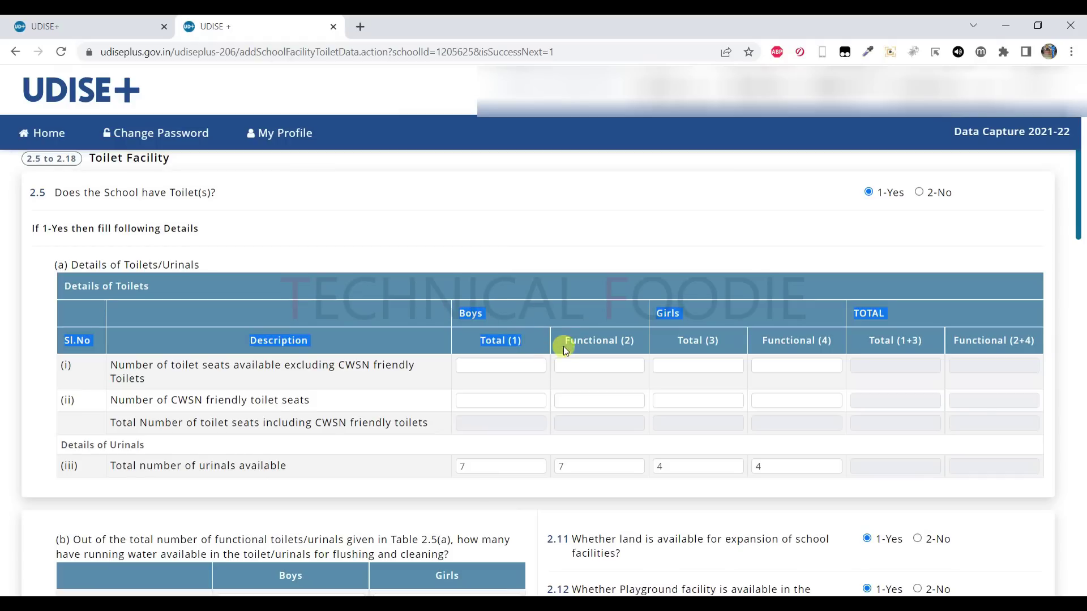
click(549, 353)
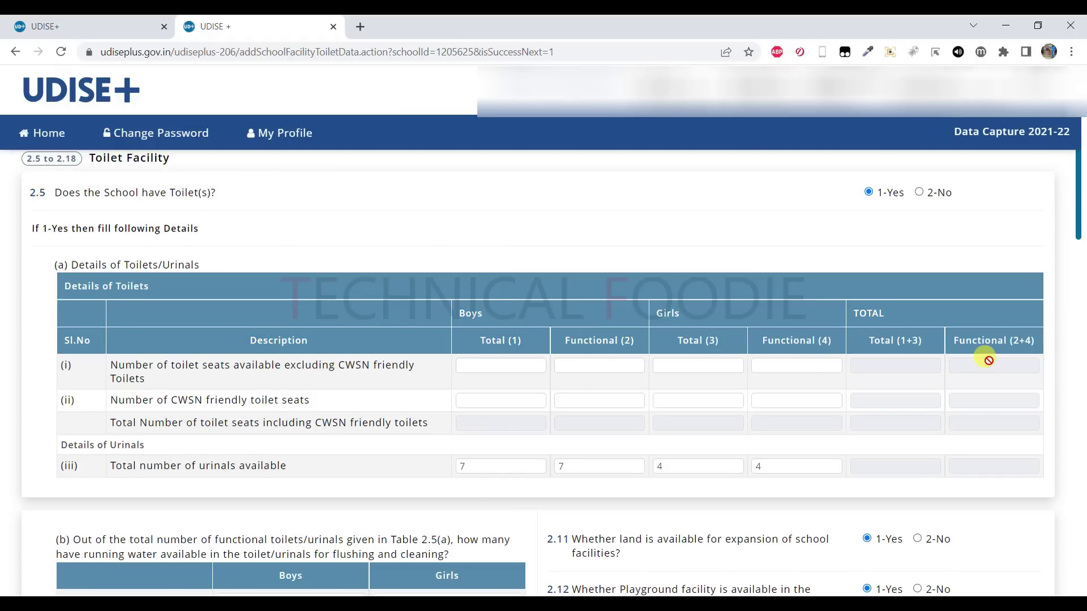
drag(110, 401, 309, 408)
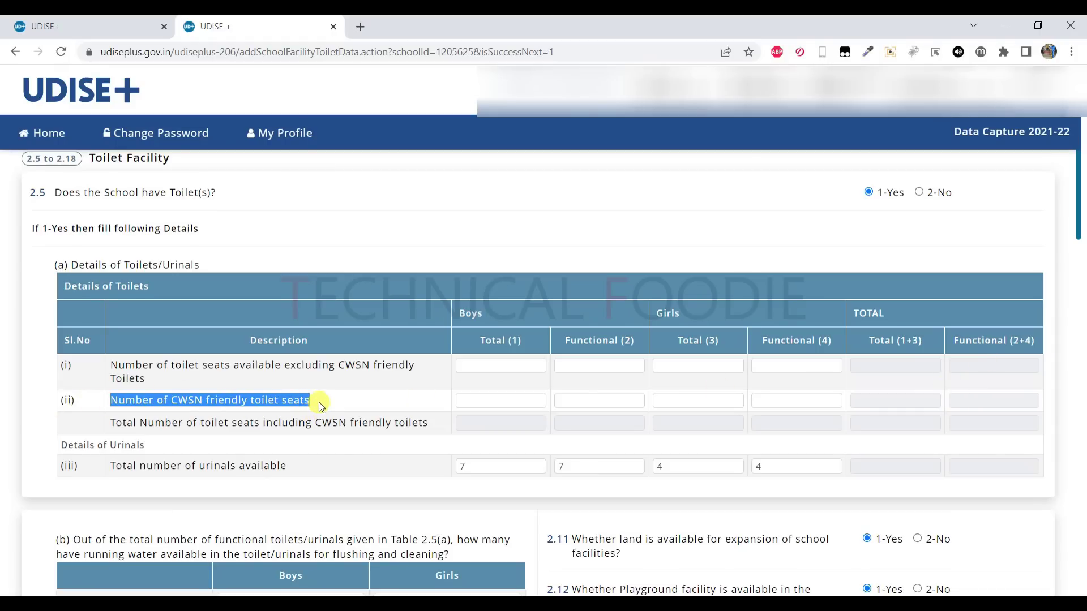
click(461, 401)
click(475, 365)
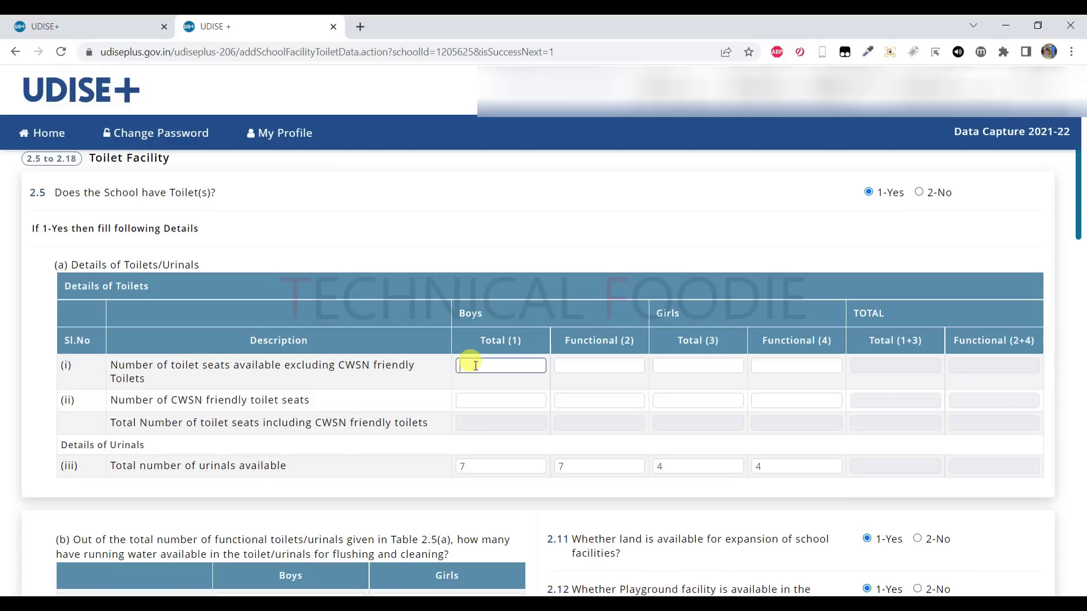
click(482, 403)
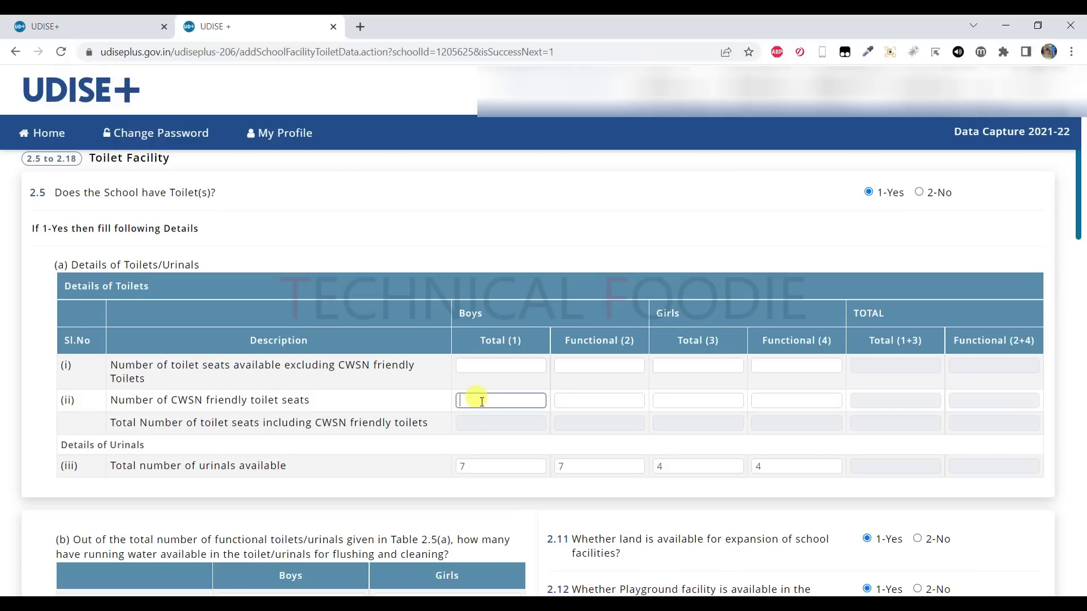
click(597, 399)
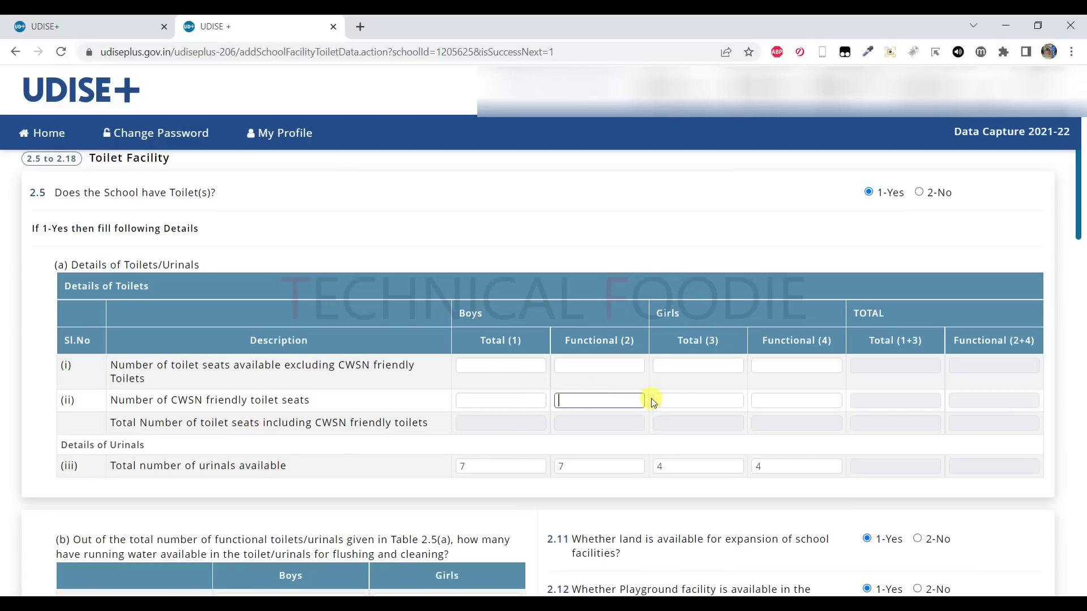
click(684, 395)
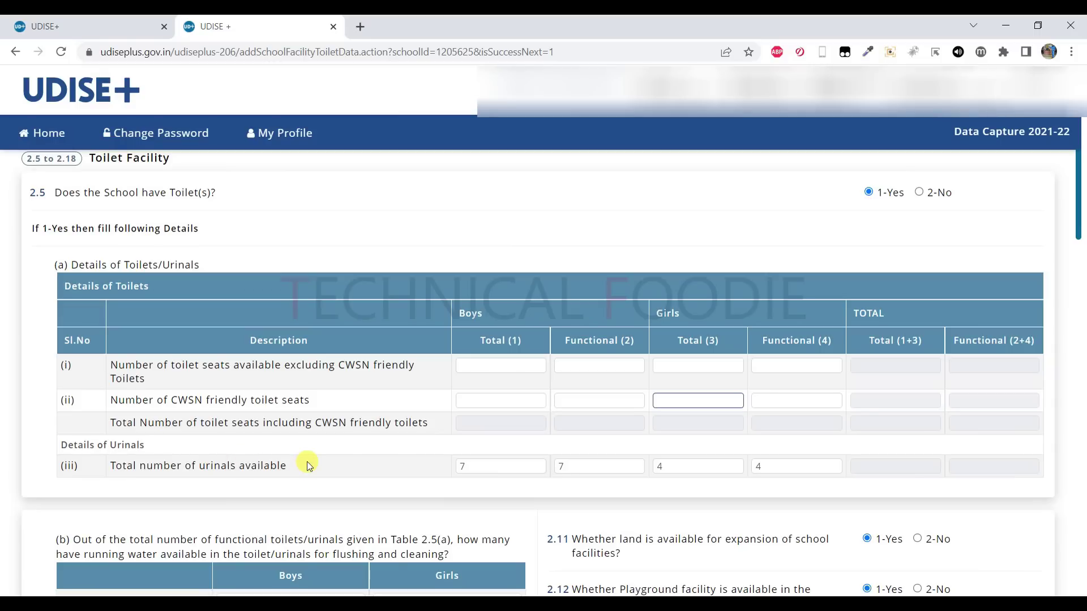
click(488, 466)
click(566, 467)
click(696, 465)
click(762, 465)
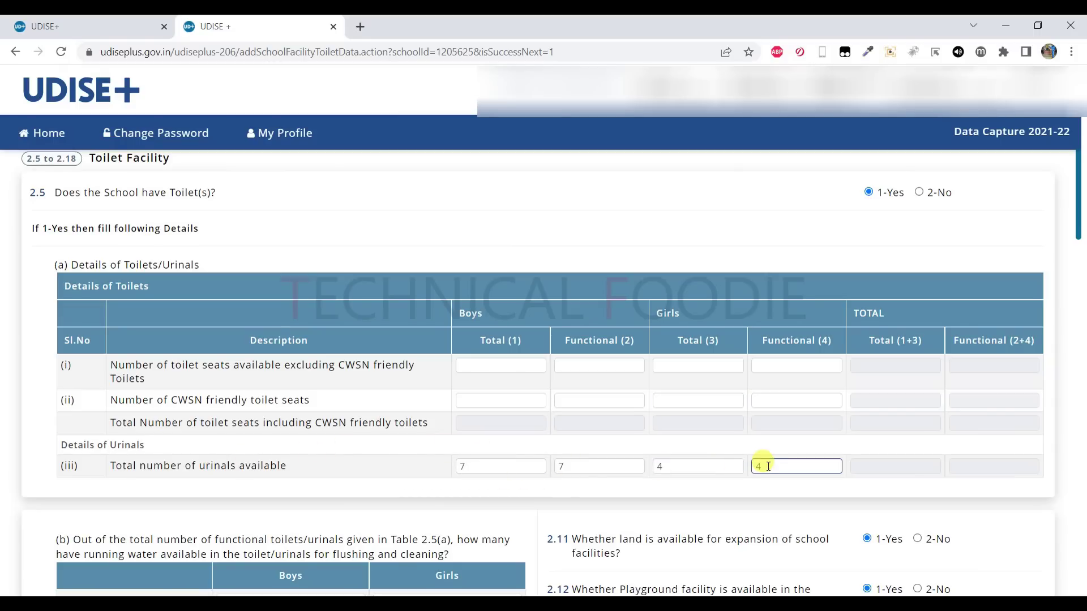
- Enter 4 total and 4 functional toilet seats excluding CWSN friendly ones for both boys and girls in item 2.5(a)
scroll(536, 508, down, 5)
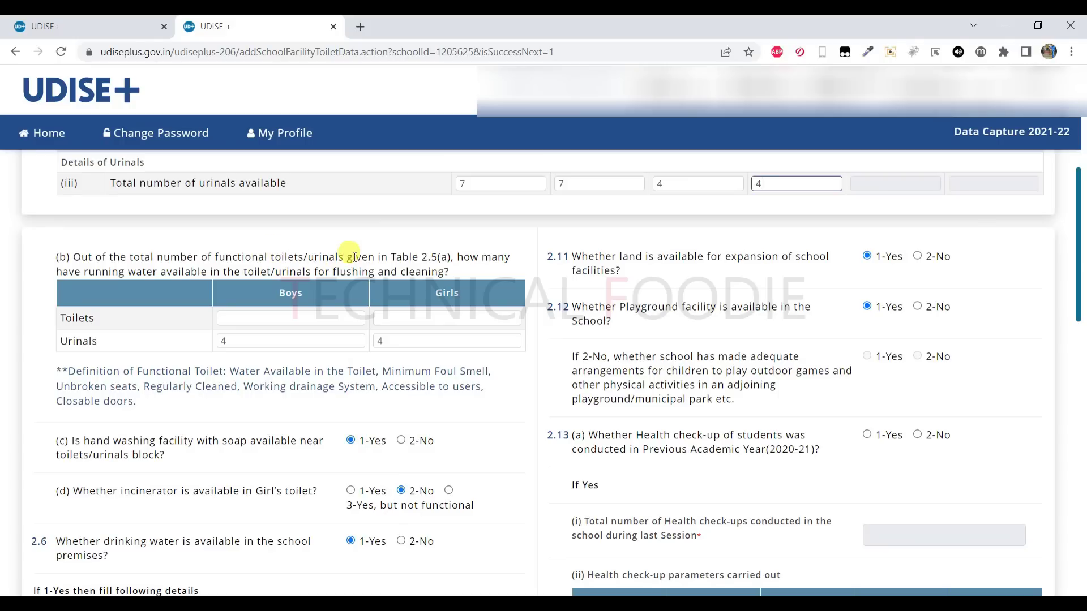
scroll(349, 253, up, 2)
click(480, 222)
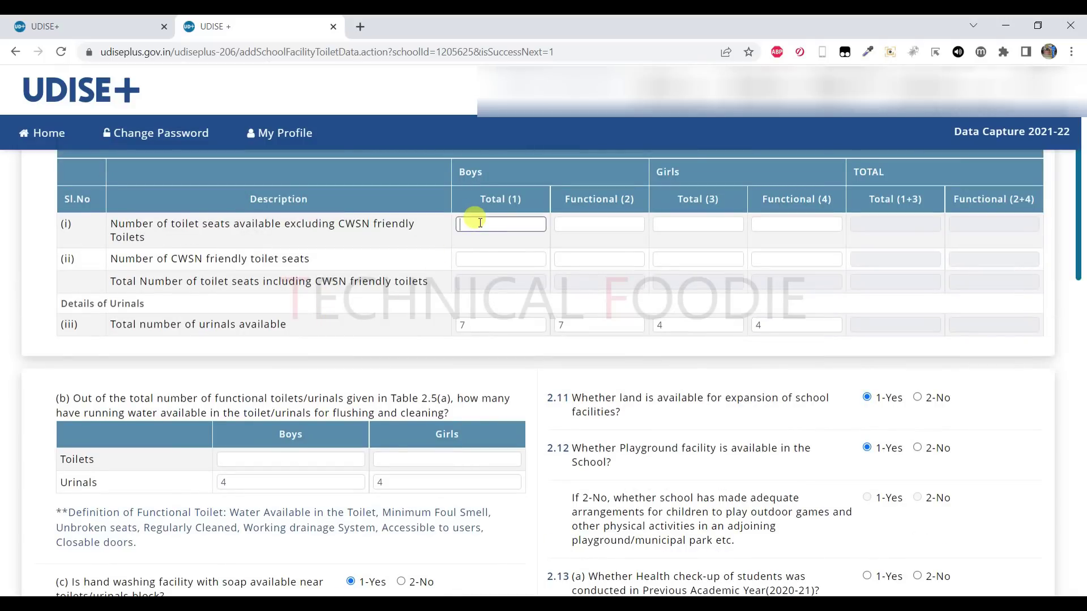
text(4)
key(Tab)
text(4)
key(Tab)
text(4)
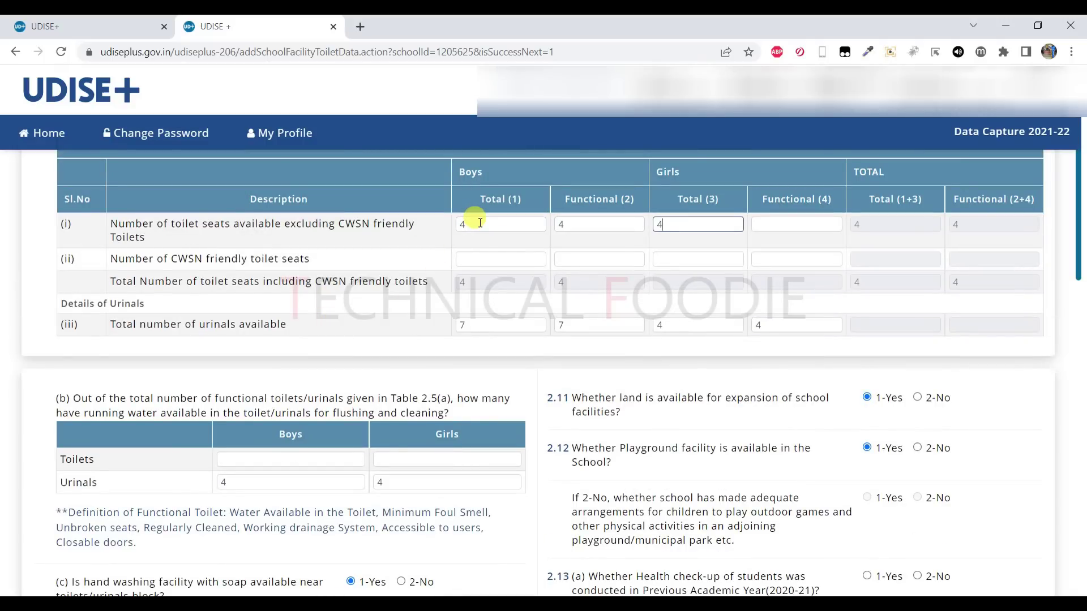
key(Tab)
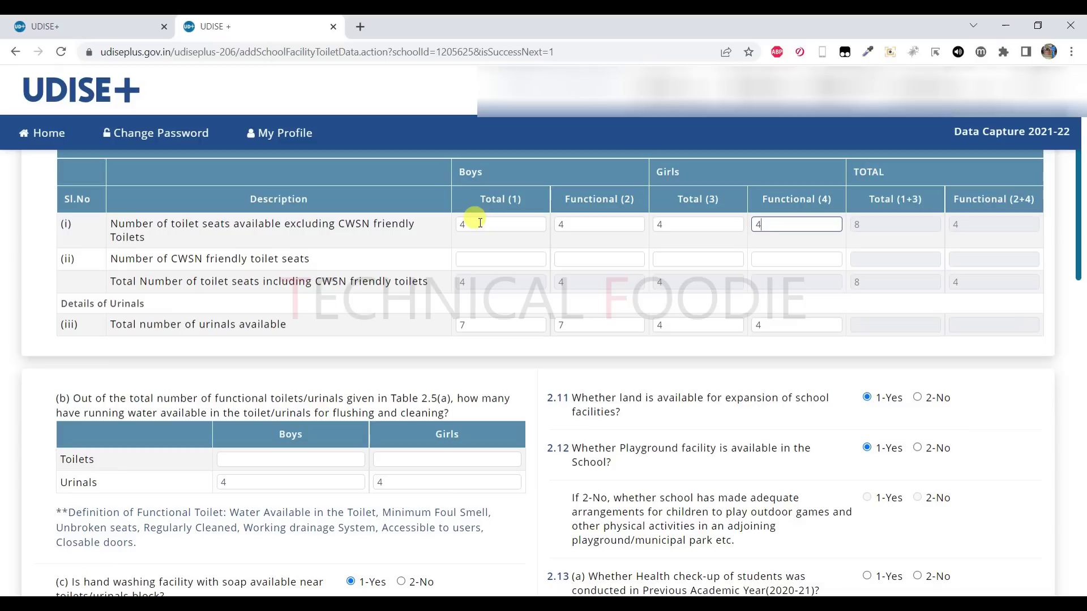
key(Tab)
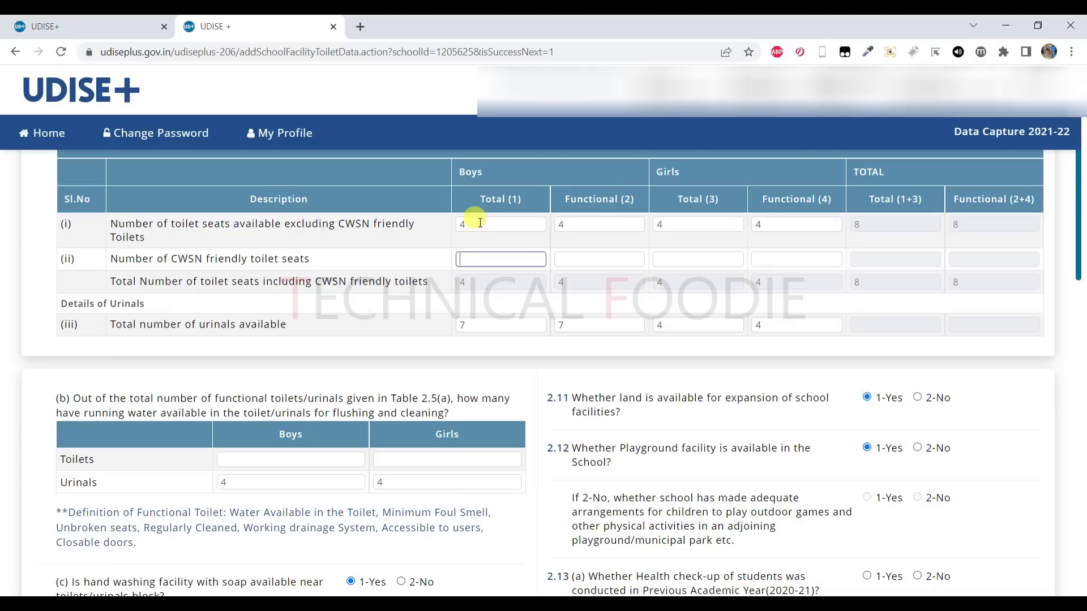
- Enter 4 boys' and 4 girls' toilets with running water in item 2.5(b), checking against the functional seats in 2.5(a)
scroll(283, 426, down, 1)
click(274, 387)
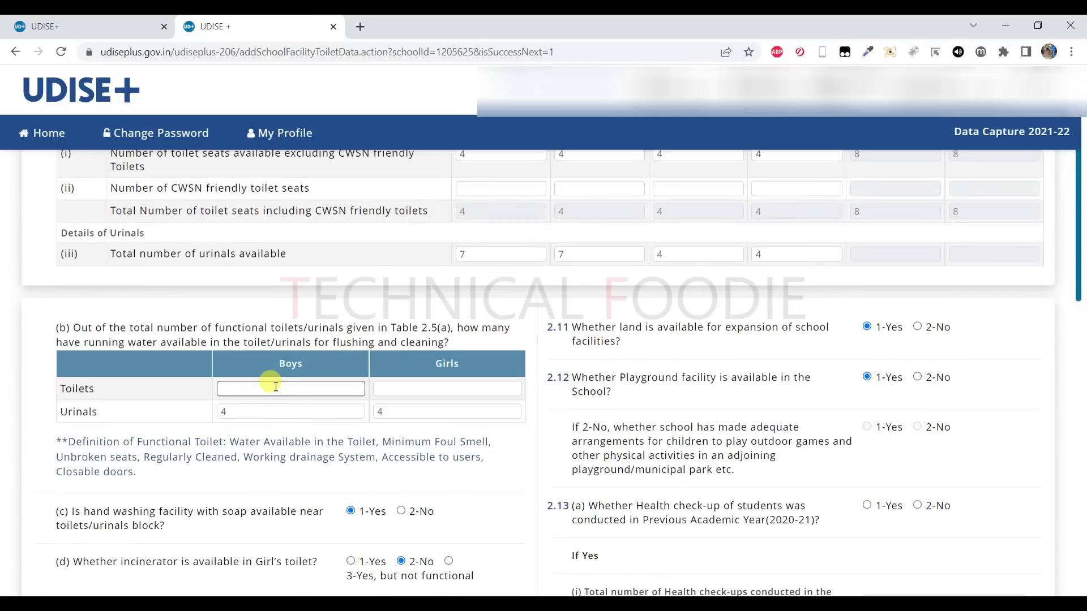
scroll(545, 337, up, 2)
click(567, 291)
click(261, 532)
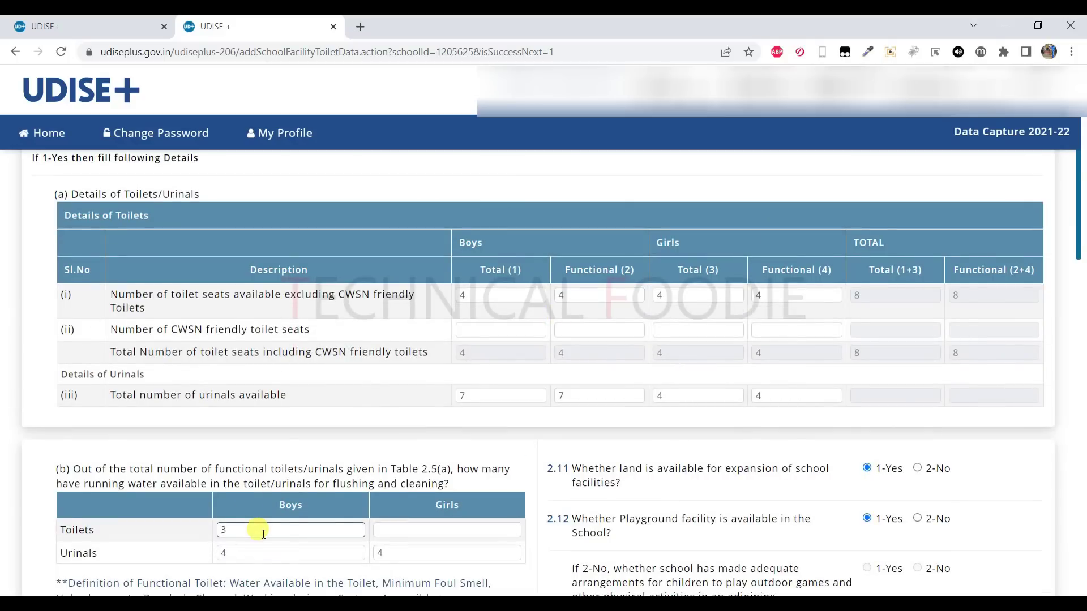
scroll(263, 534, down, 1)
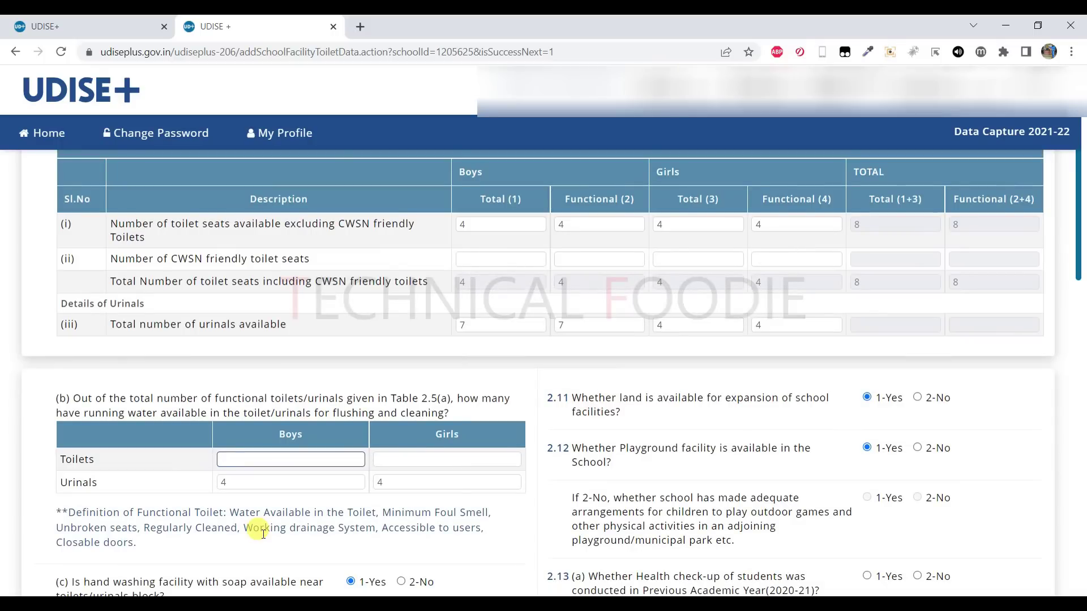
key(Tab)
key(shift+Tab)
text(4)
key(Tab)
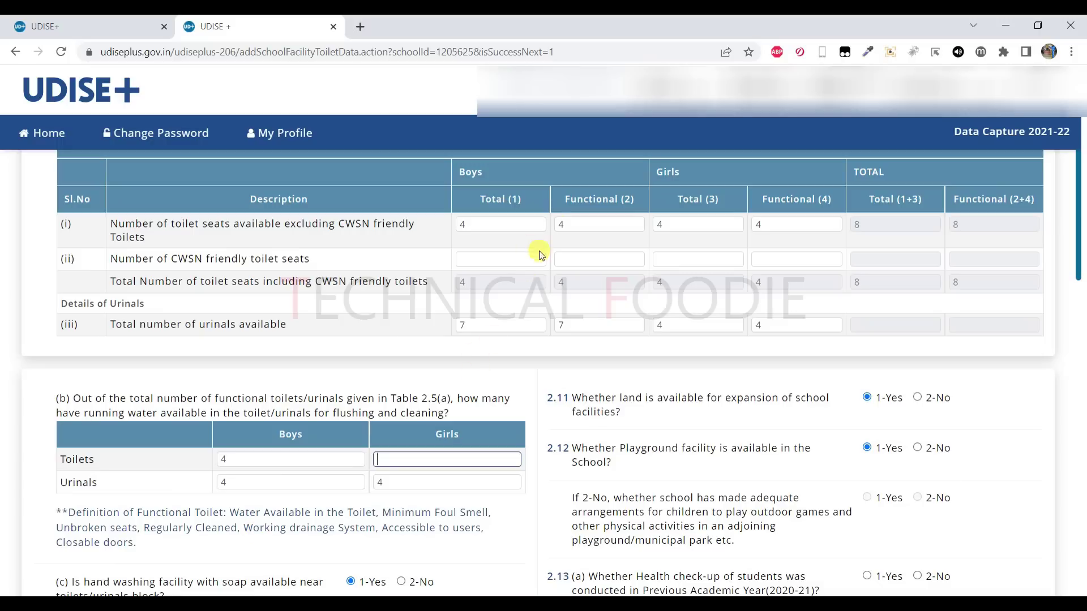
click(564, 222)
click(389, 459)
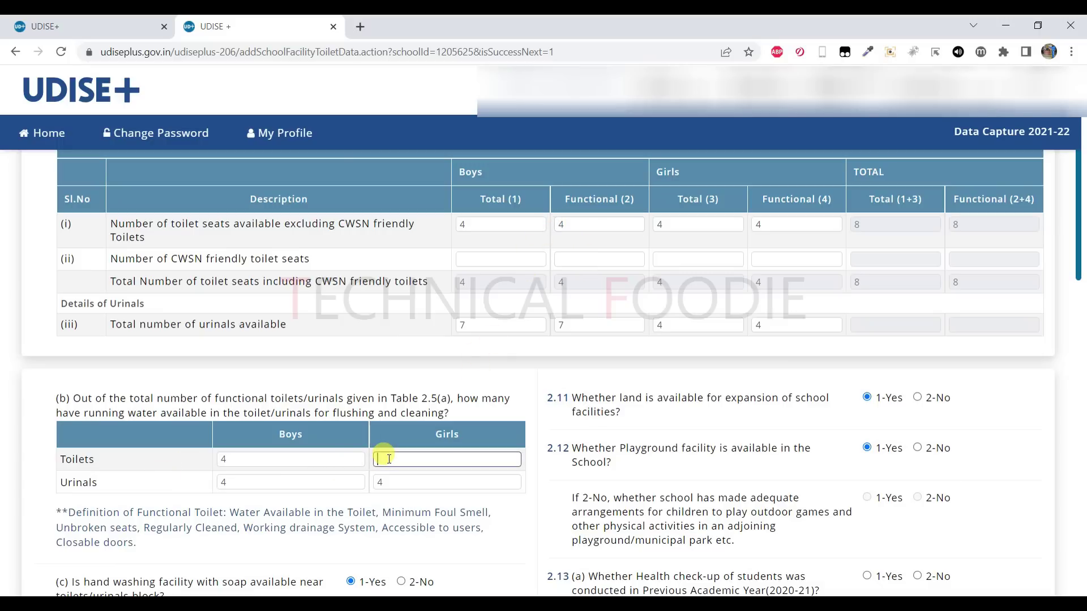
text(4)
- Try 3-Yes, but not functional for the girls' toilet incinerator in item 2.5(d), and return it to 2-No
scroll(362, 453, down, 5)
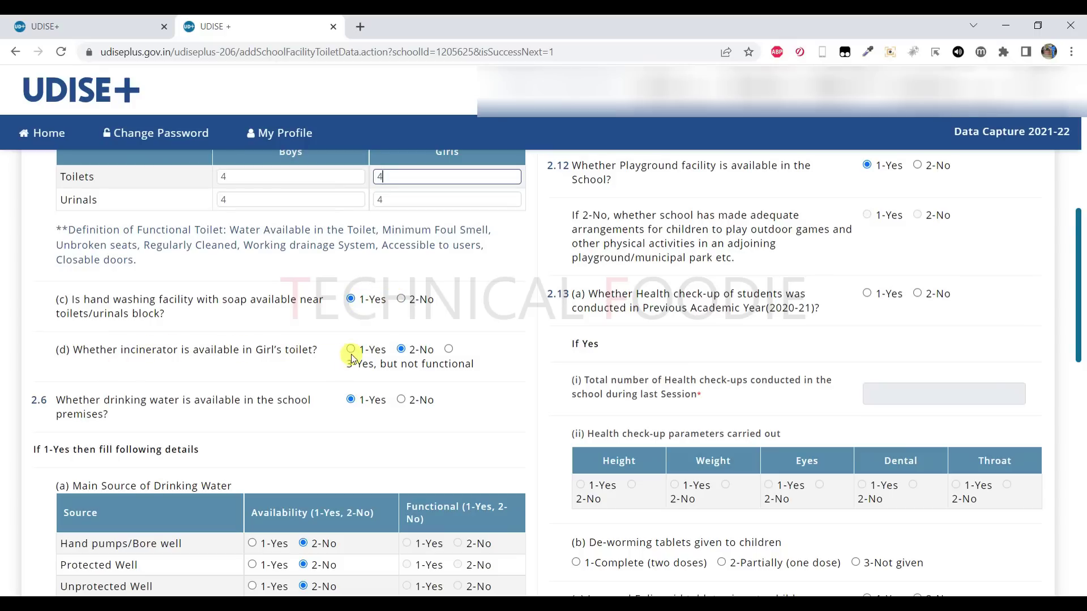
double_click(424, 365)
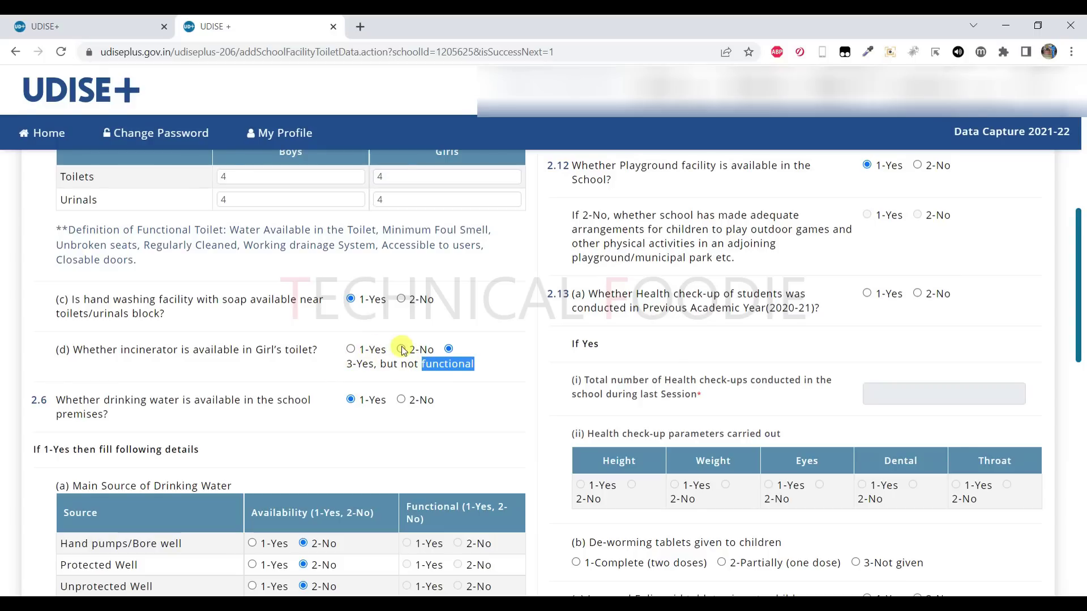
click(402, 350)
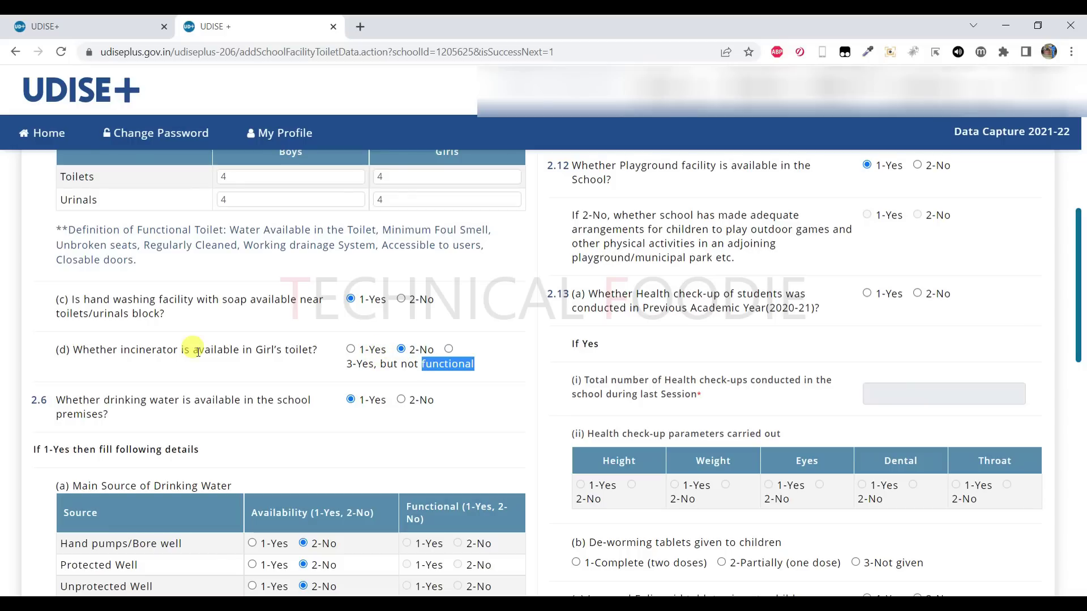
scroll(197, 350, down, 3)
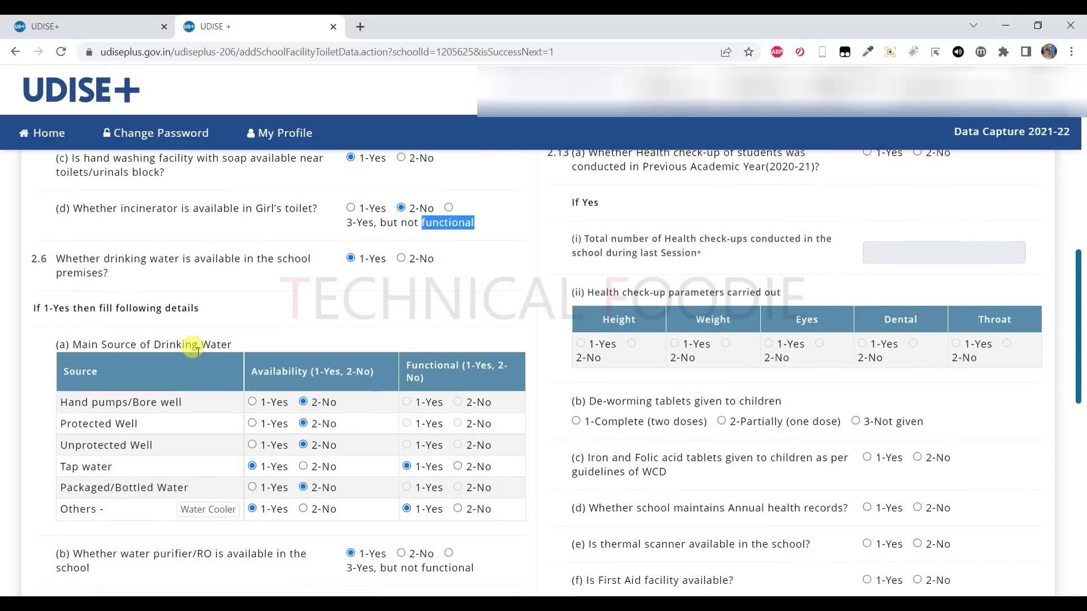
double_click(141, 208)
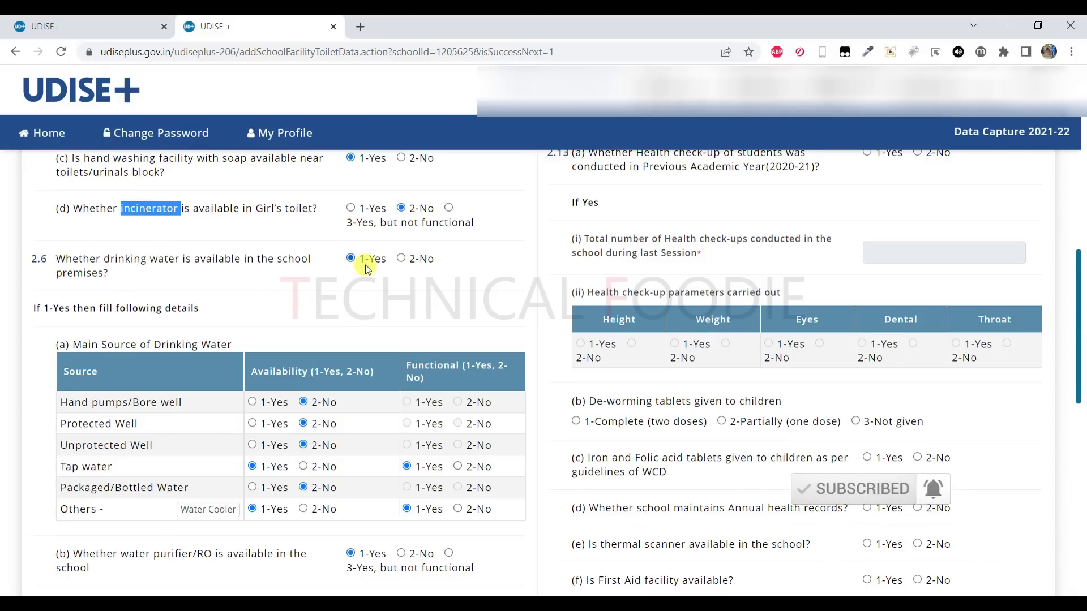
- Try marking Hand pumps/Bore well as available but not functional in item 2.6(a), and return its availability to 2-No
scroll(352, 274, down, 2)
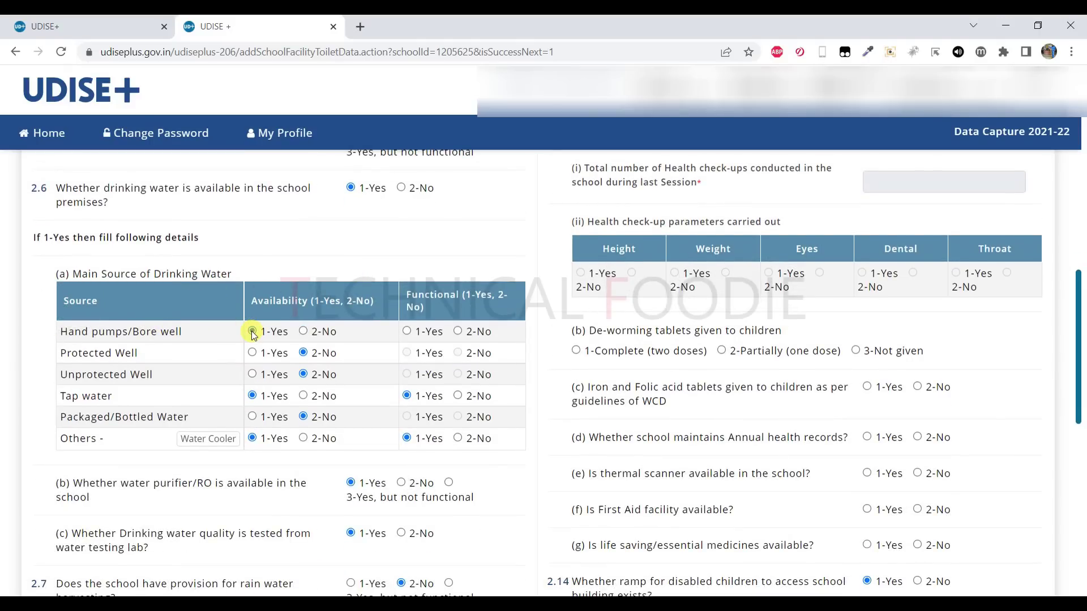
click(457, 331)
click(303, 332)
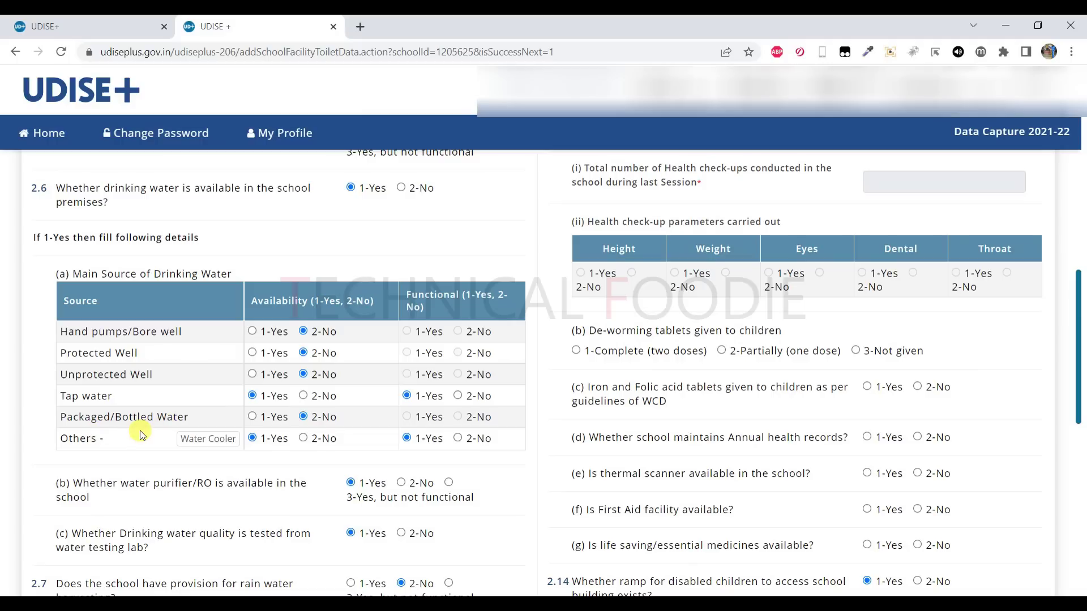
- Review the Others source entry in item 2.6(a) and the water purifier and water quality testing answers in 2.6(b) and (c)
triple_click(200, 438)
scroll(199, 438, down, 4)
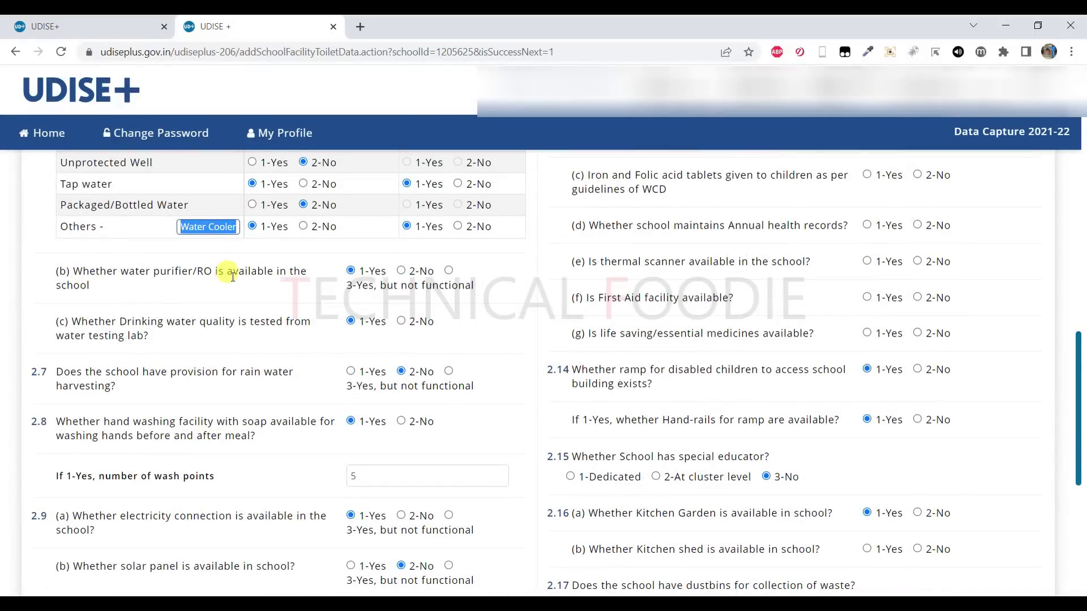
scroll(226, 308, up, 3)
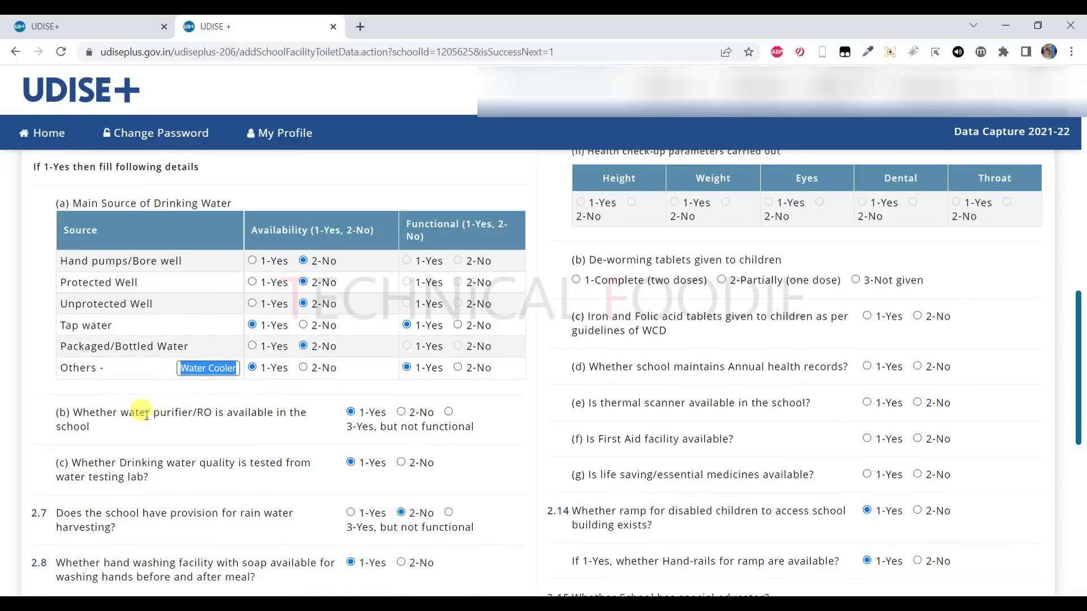
scroll(260, 416, down, 1)
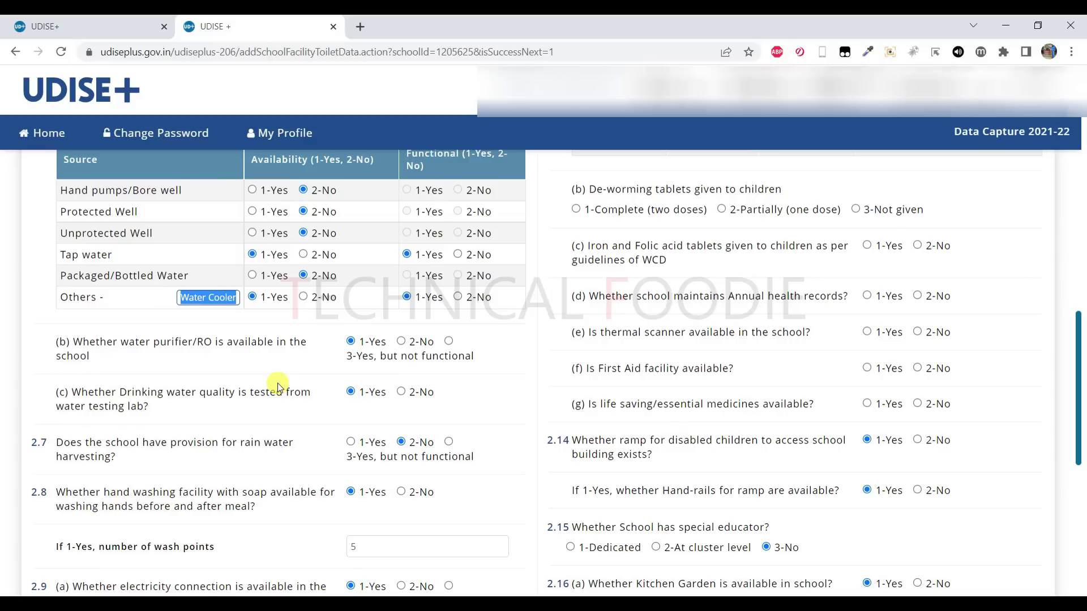
- Review the rainwater harvesting, hand washing, wash points, electricity and solar panel answers in items 2.7 to 2.9, comparing hand washing with item 2.5(c)
scroll(335, 407, down, 1)
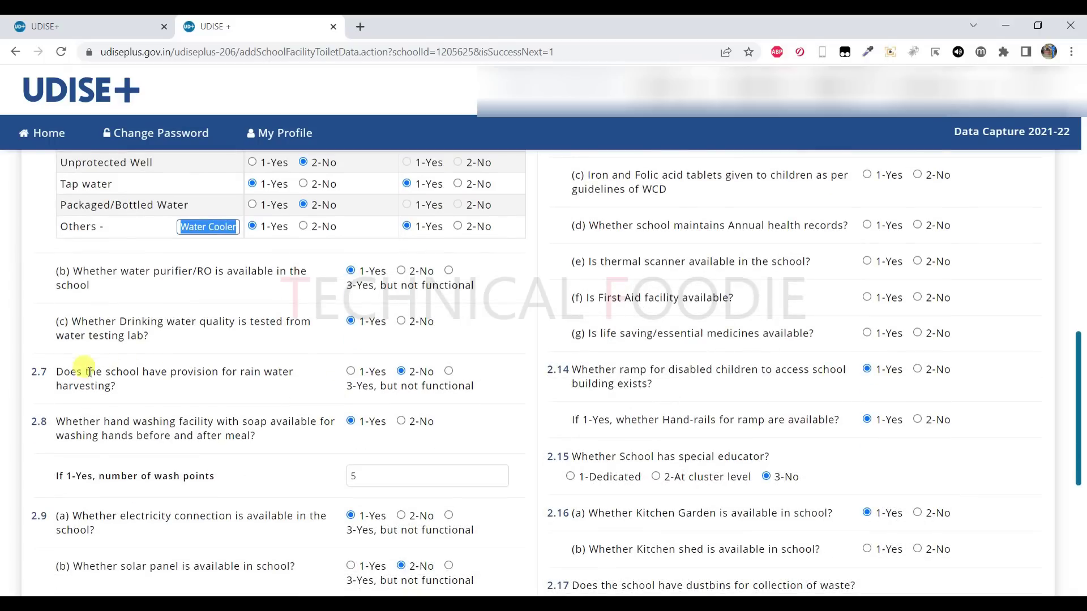
drag(150, 336, 69, 318)
click(120, 355)
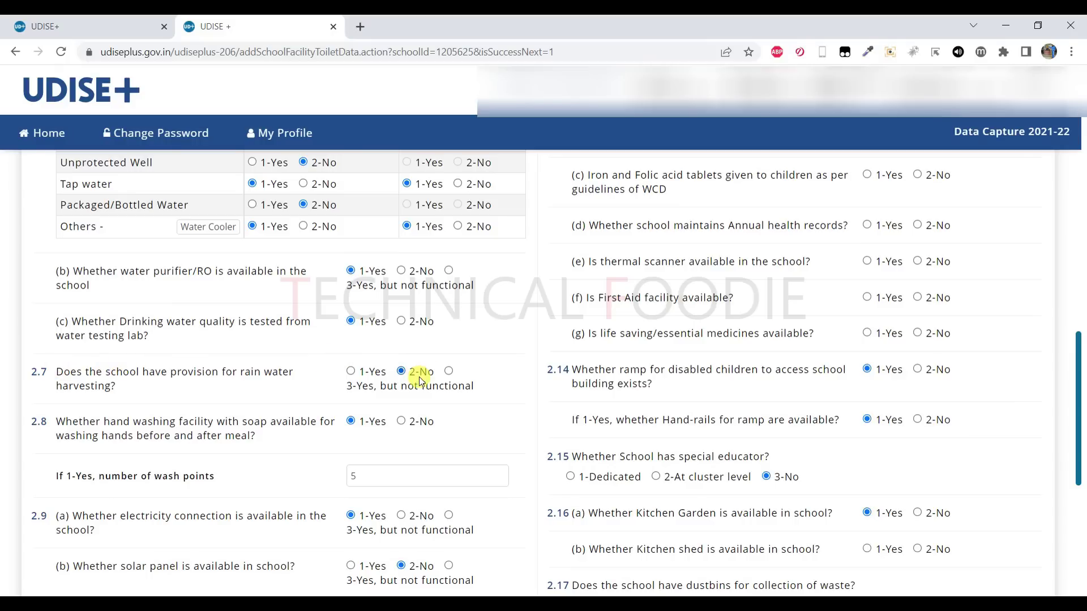
scroll(283, 420, down, 1)
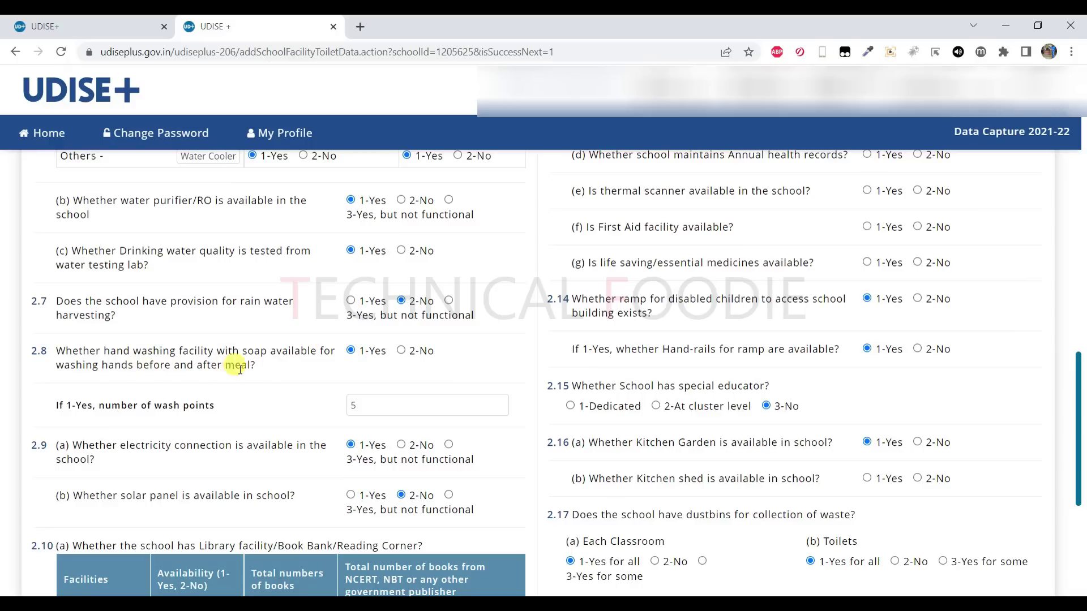
scroll(268, 369, up, 7)
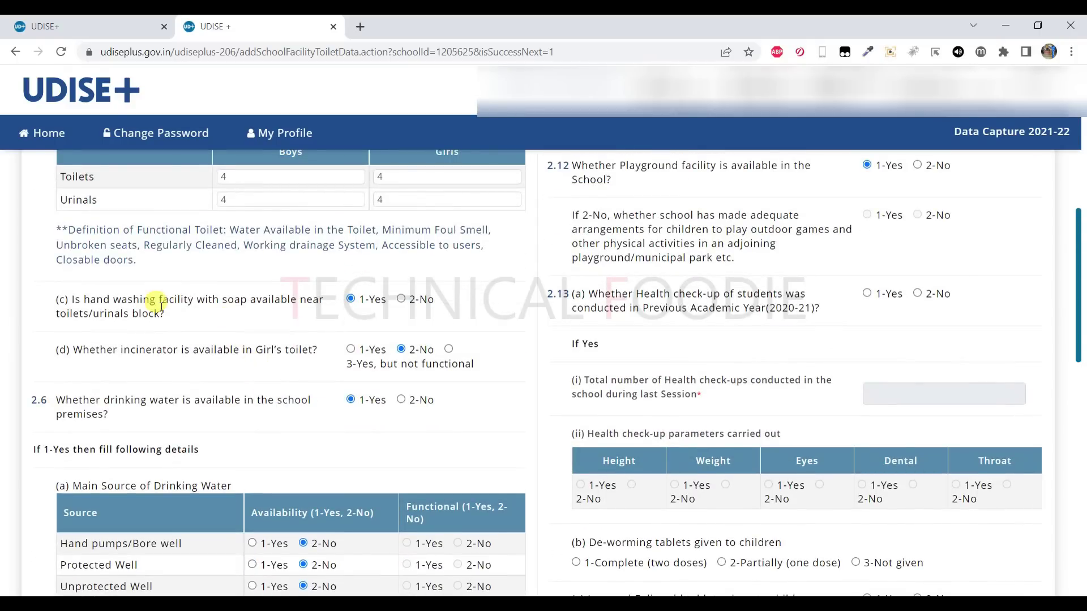
scroll(181, 315, down, 5)
scroll(183, 316, down, 2)
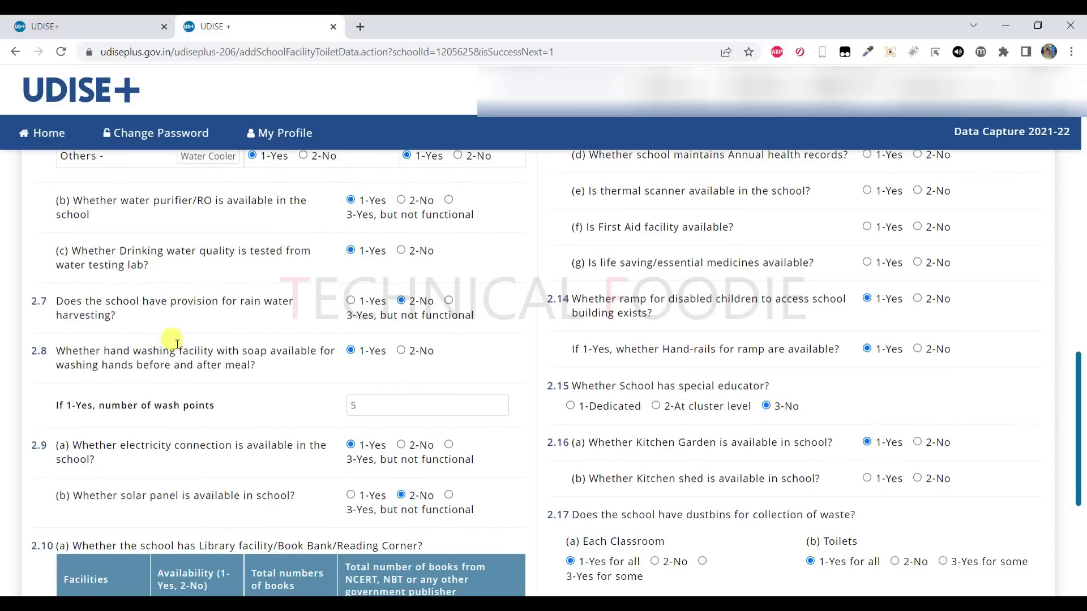
scroll(288, 390, down, 1)
key(Tab)
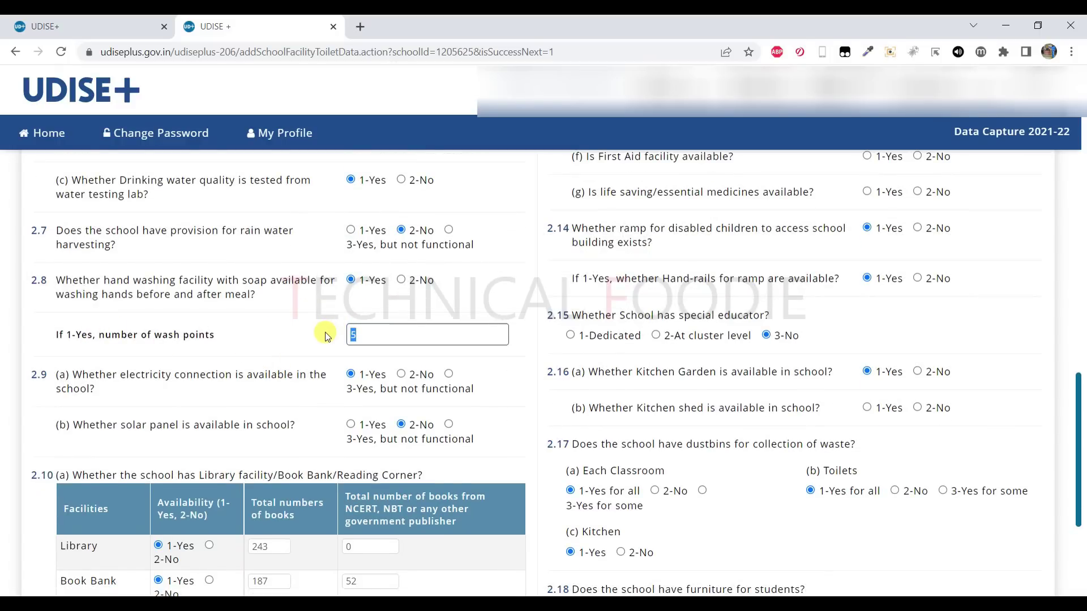
scroll(326, 336, down, 1)
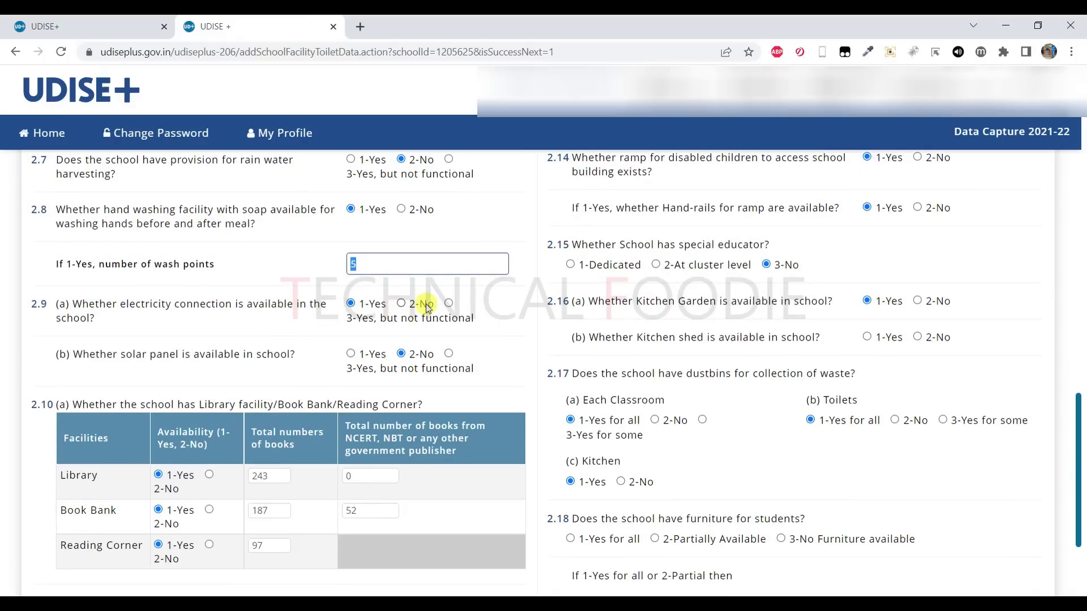
scroll(308, 362, down, 1)
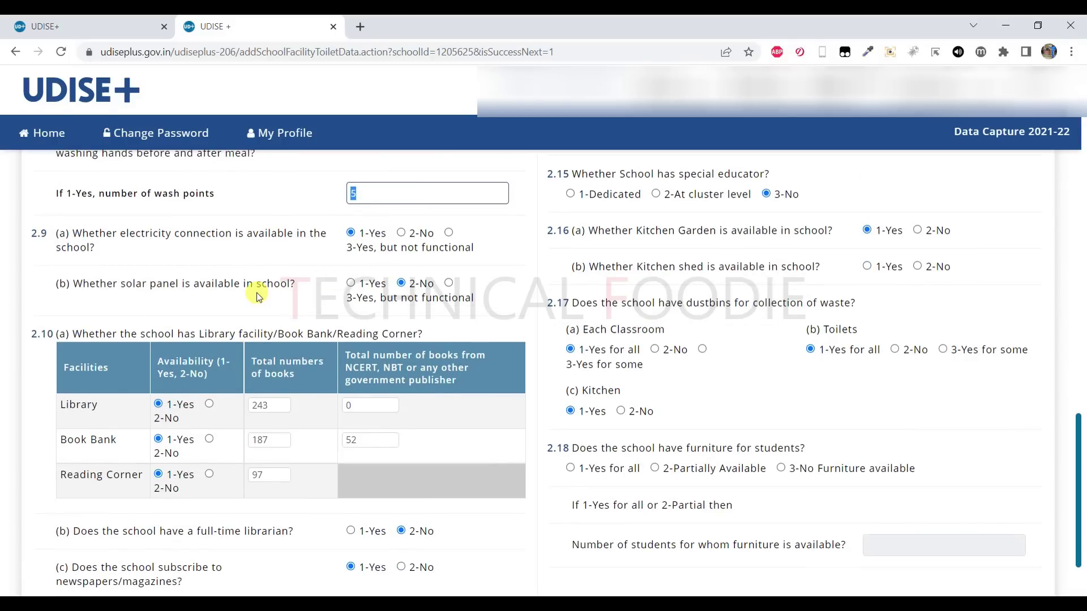
scroll(258, 296, down, 1)
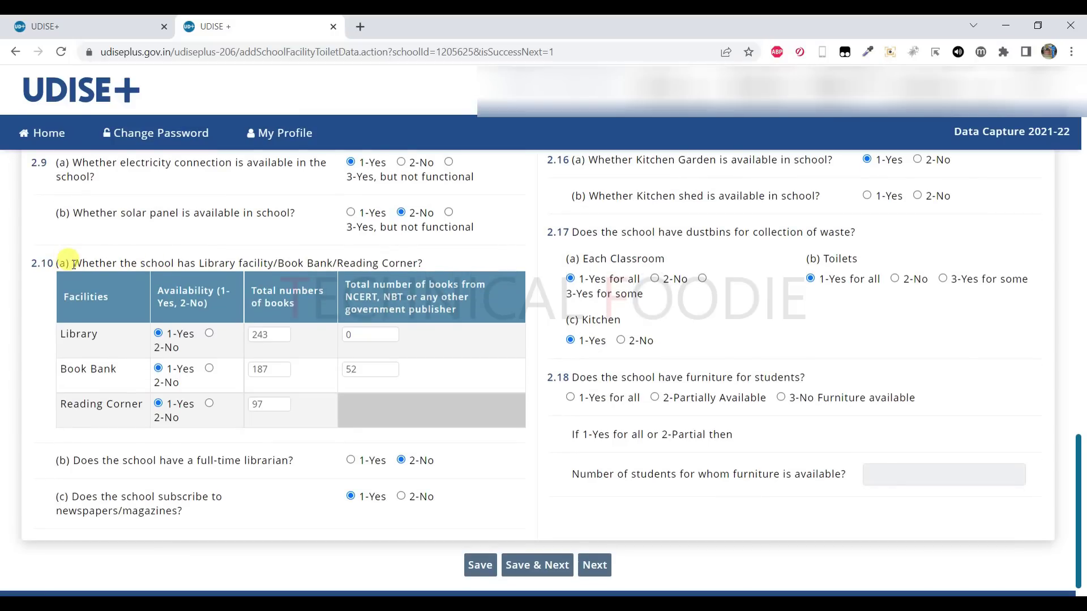
- Try 2-No for the Library's availability in item 2.10(a), return it to 1-Yes and check its book count fields
click(209, 333)
click(159, 333)
click(258, 335)
click(348, 334)
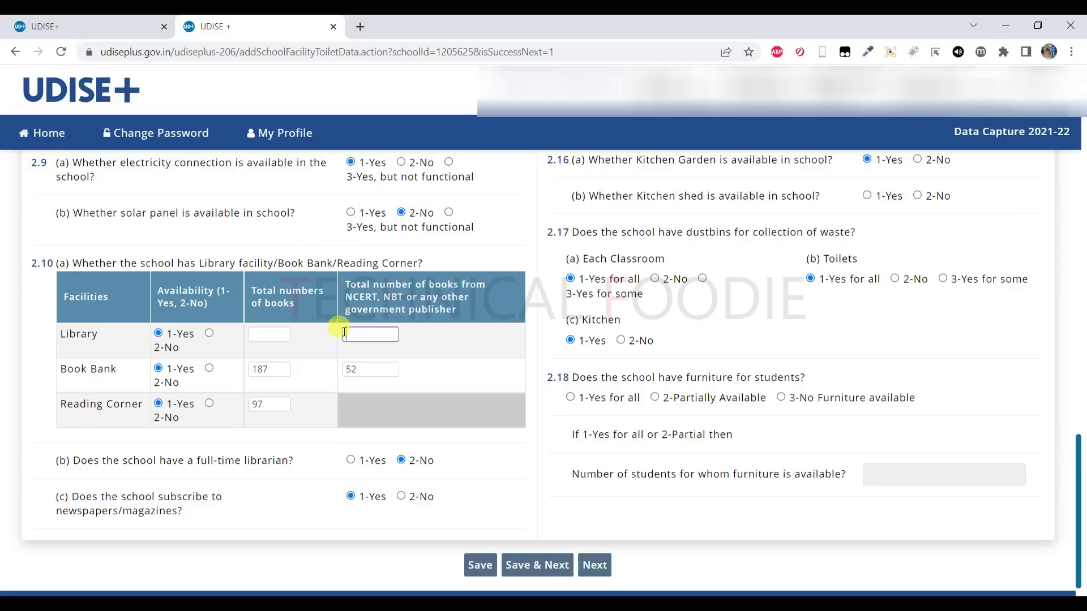
click(283, 333)
click(348, 334)
scroll(227, 409, down, 1)
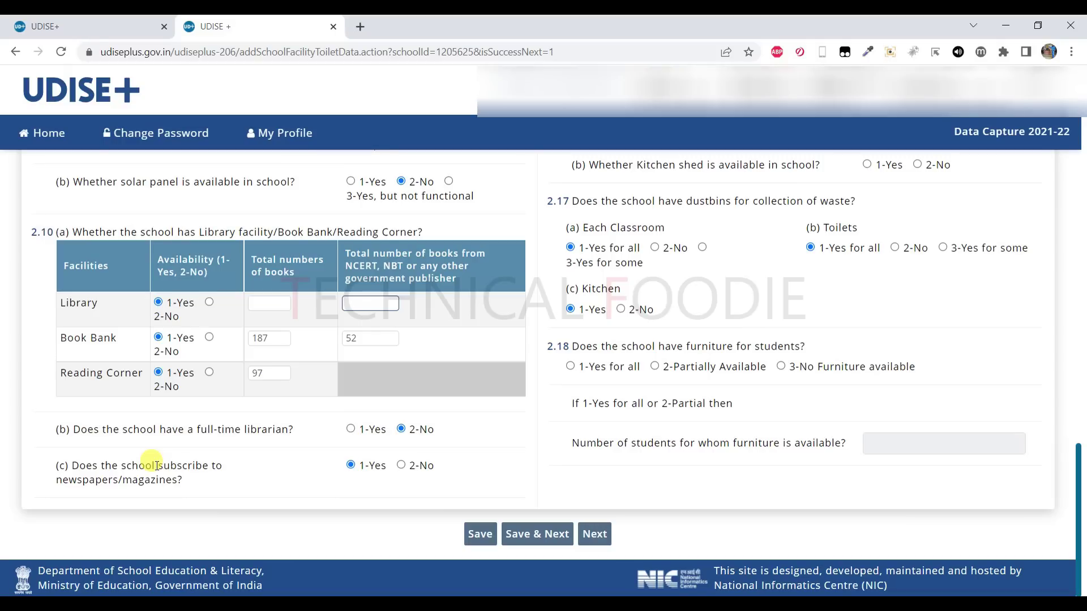
- Mark the Library, Book Bank and Reading Corner as 2-No under availability in item 2.10(a)
click(208, 302)
click(209, 338)
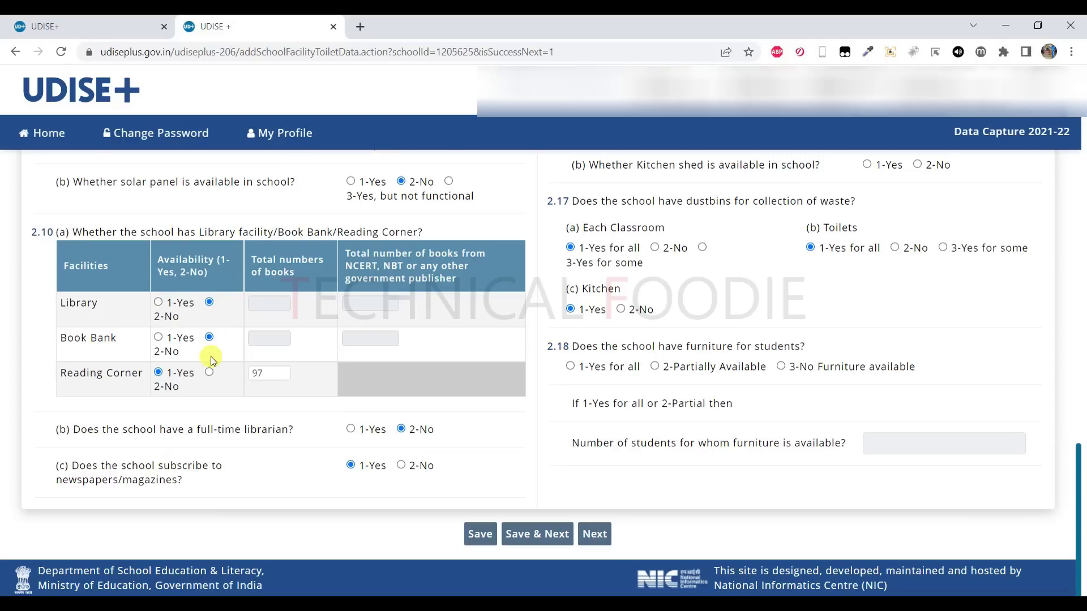
click(209, 373)
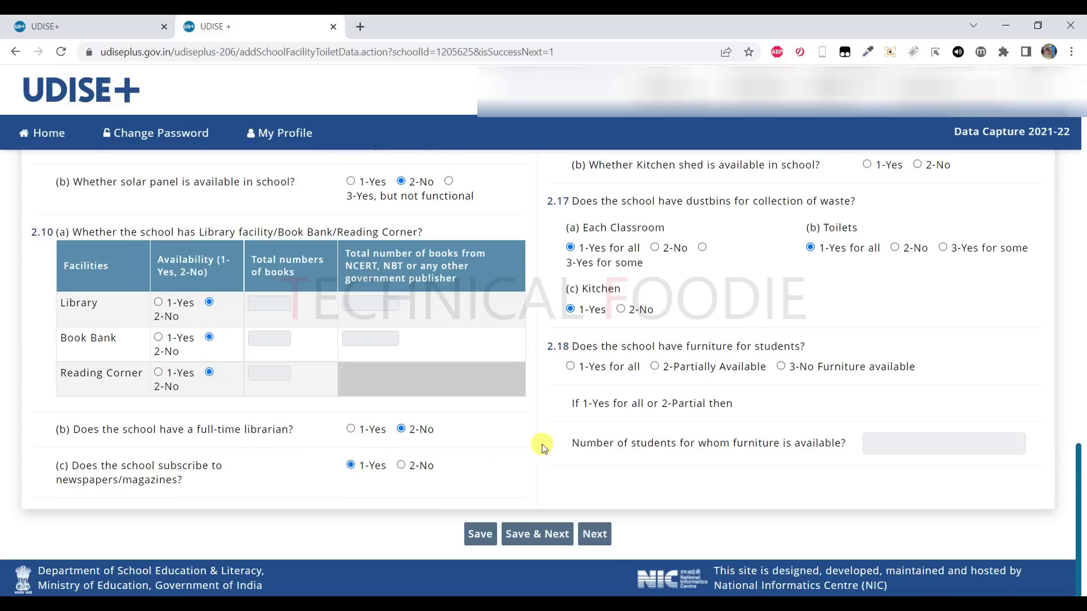
- Try 2-No for the playground facility in item 2.12, and return it to 1-Yes
scroll(522, 446, up, 12)
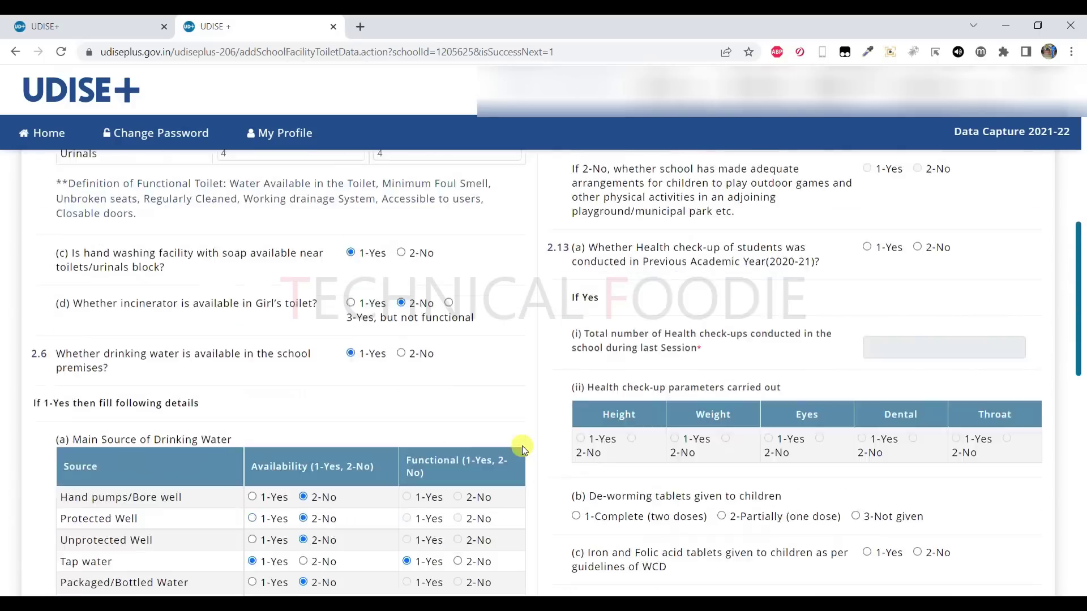
scroll(522, 447, up, 5)
scroll(523, 450, down, 1)
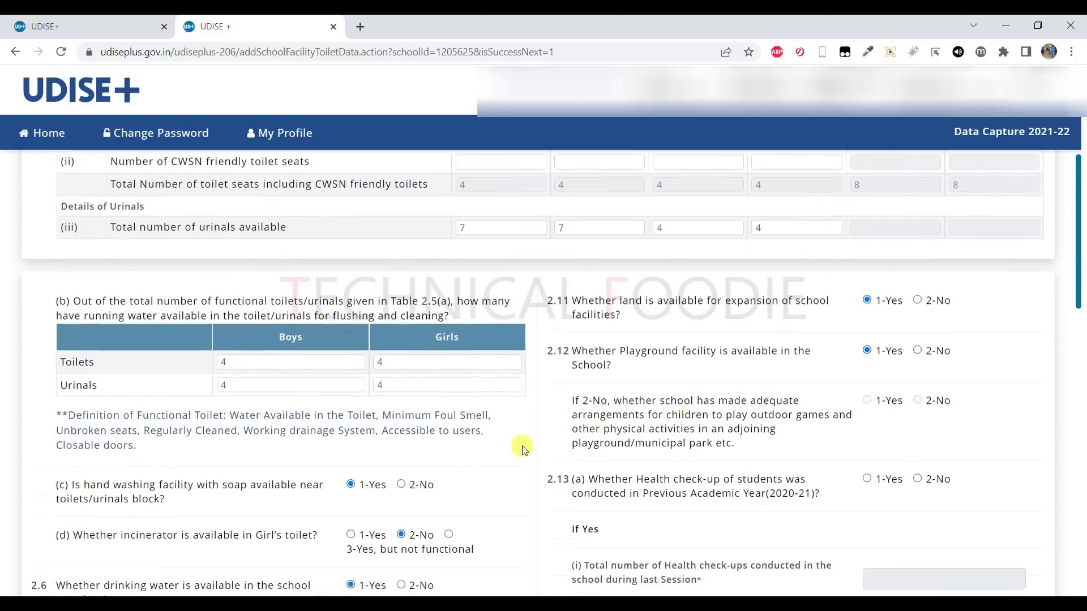
scroll(522, 450, up, 3)
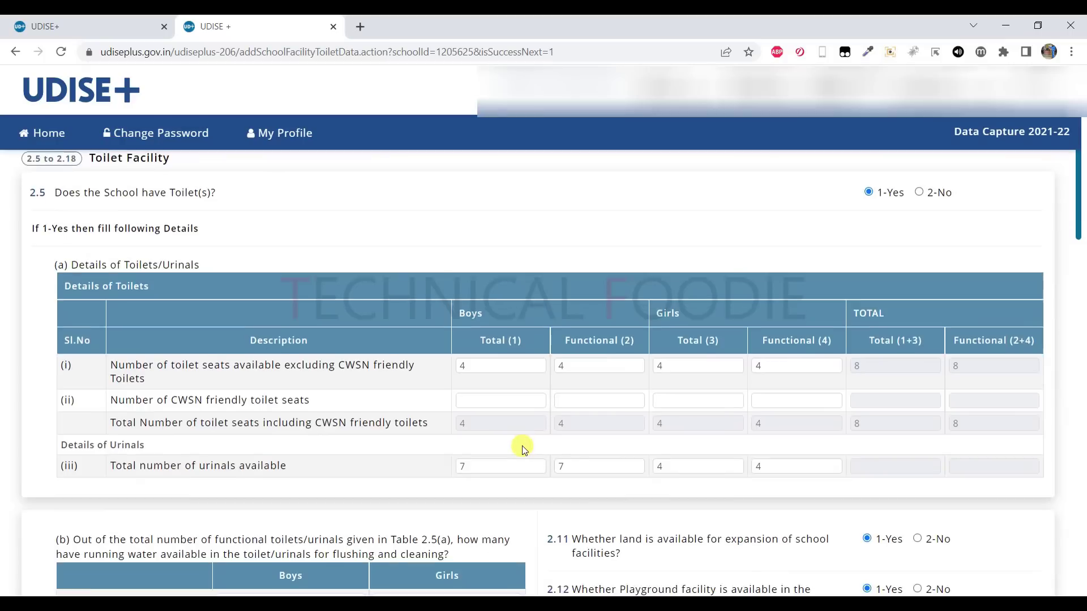
scroll(522, 446, down, 3)
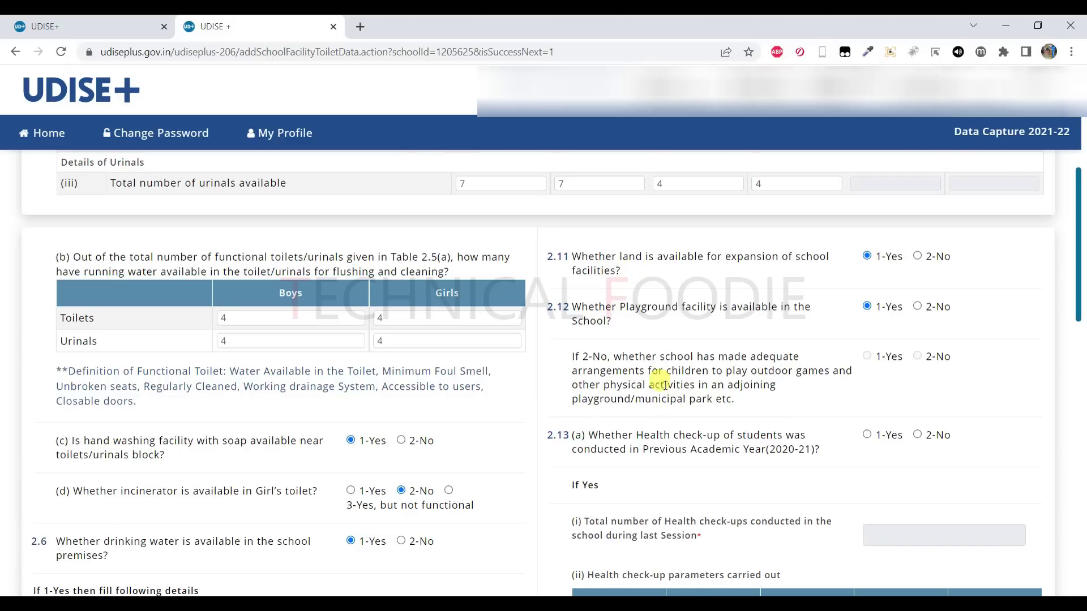
click(1000, 510)
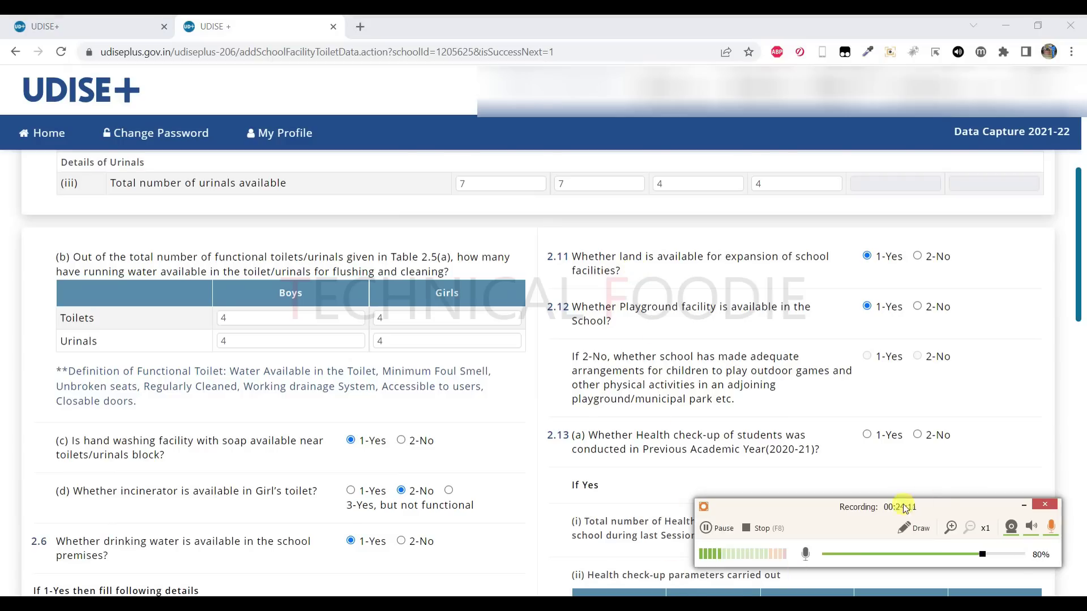
click(1023, 505)
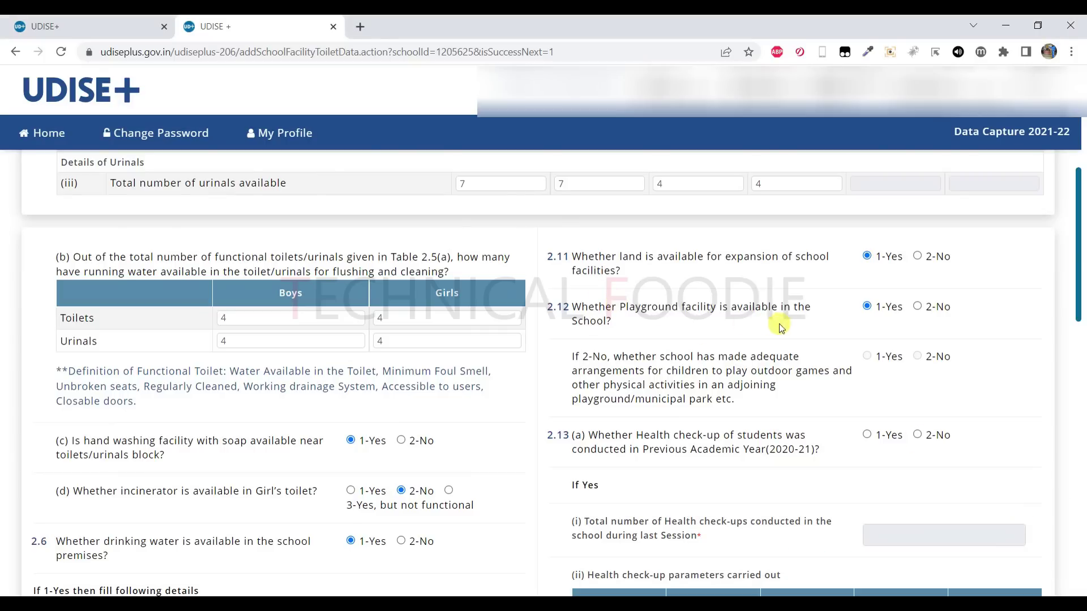
scroll(645, 351, down, 1)
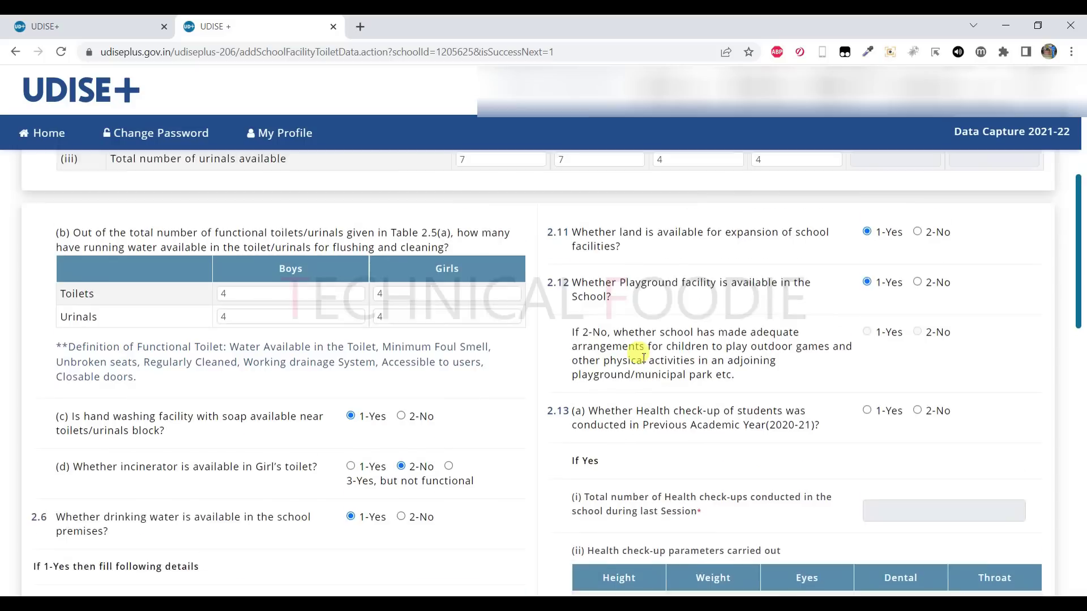
click(917, 237)
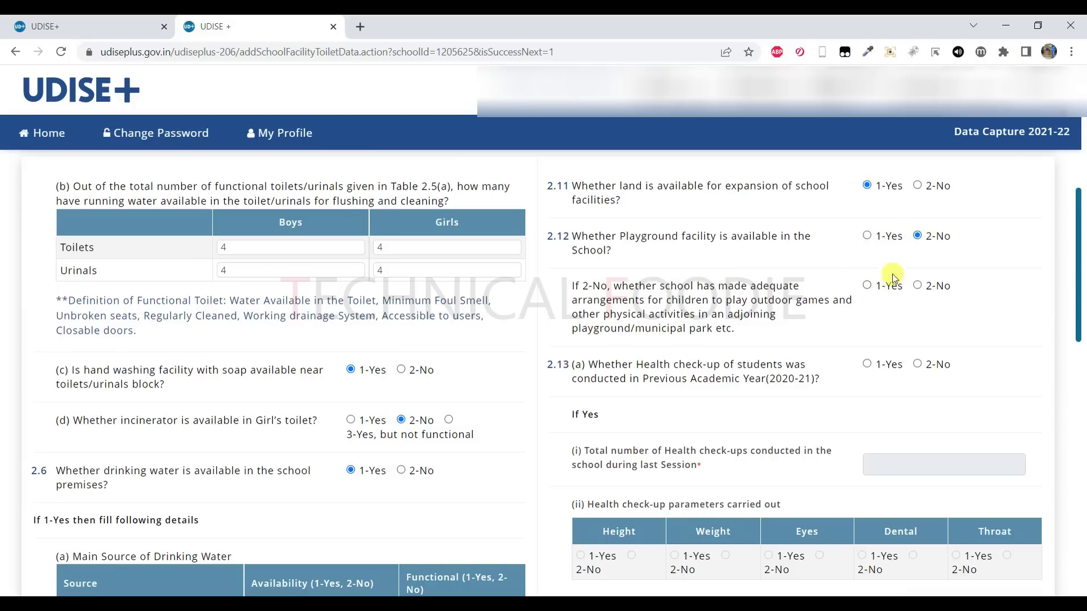
click(867, 235)
- Answer 1-Yes for the 2020-21 student health check-up in item 2.13(a), and examine its total number and parameter fields
scroll(701, 345, down, 1)
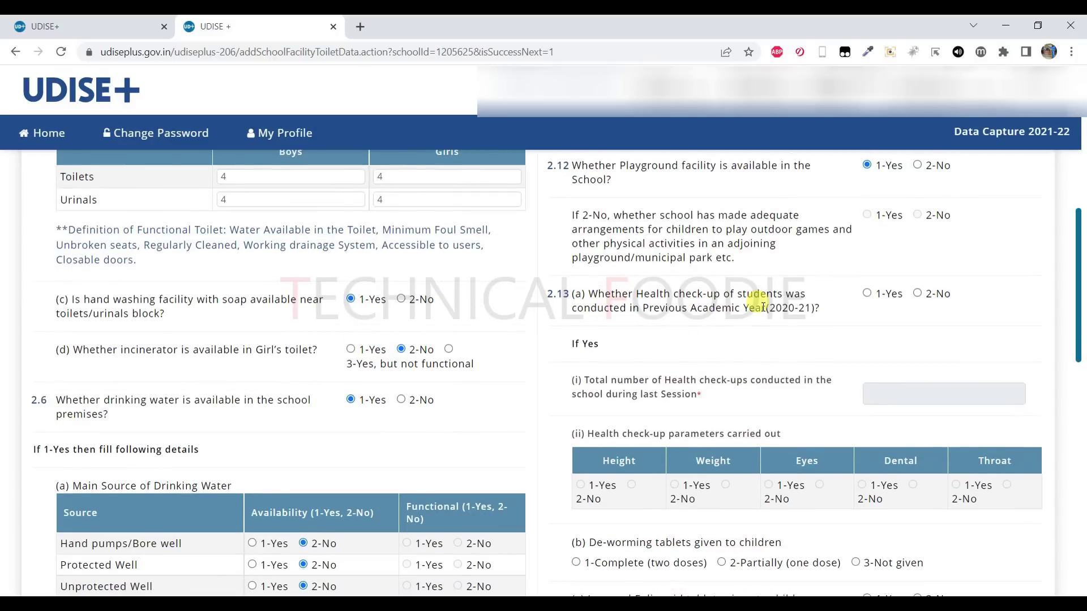
drag(766, 307, 835, 320)
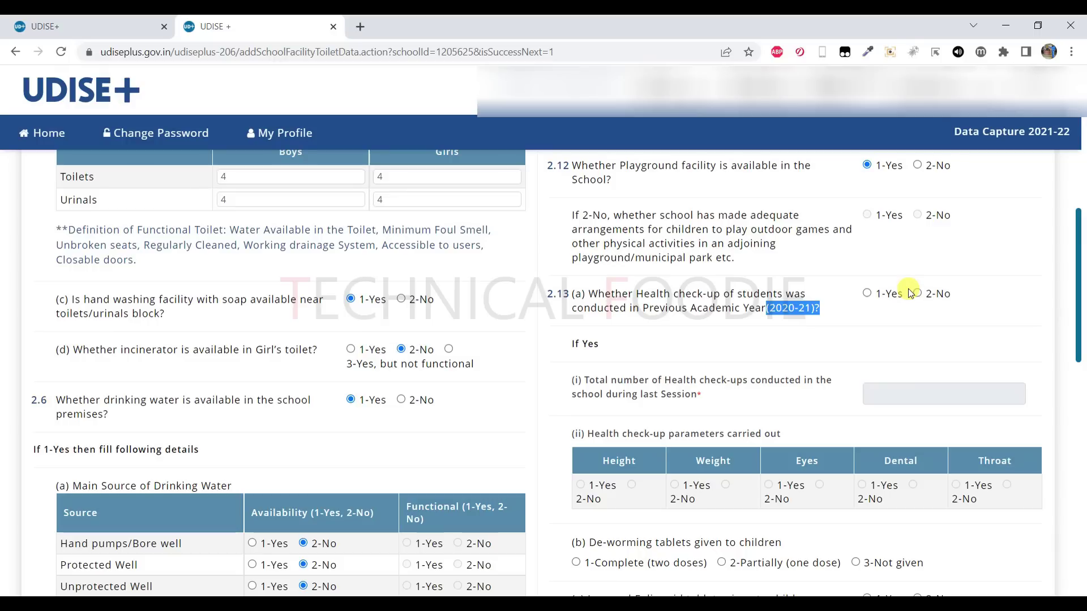
click(867, 294)
scroll(809, 376, down, 1)
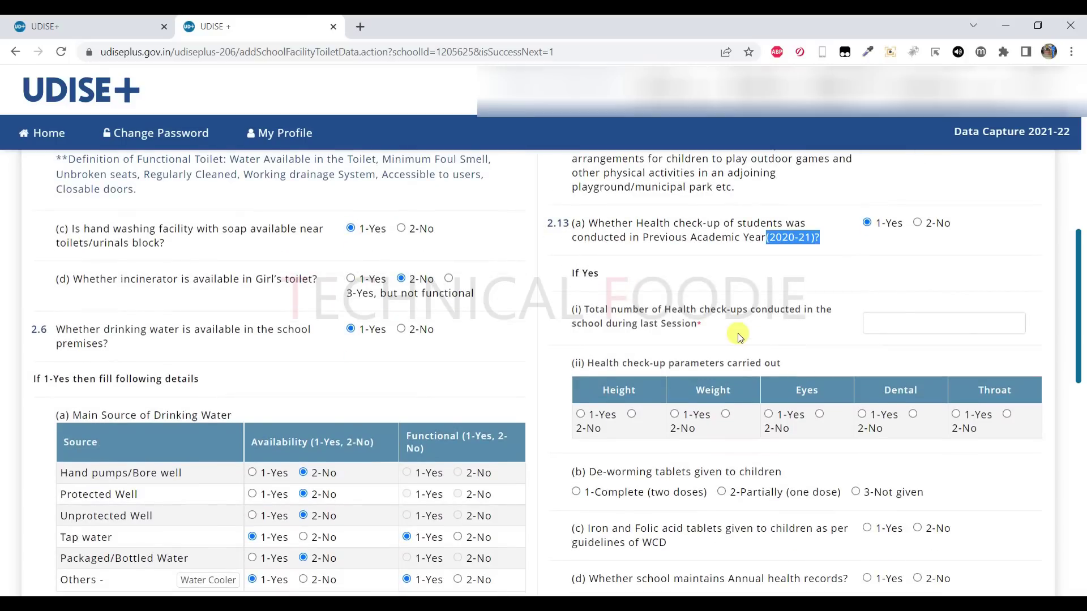
click(879, 326)
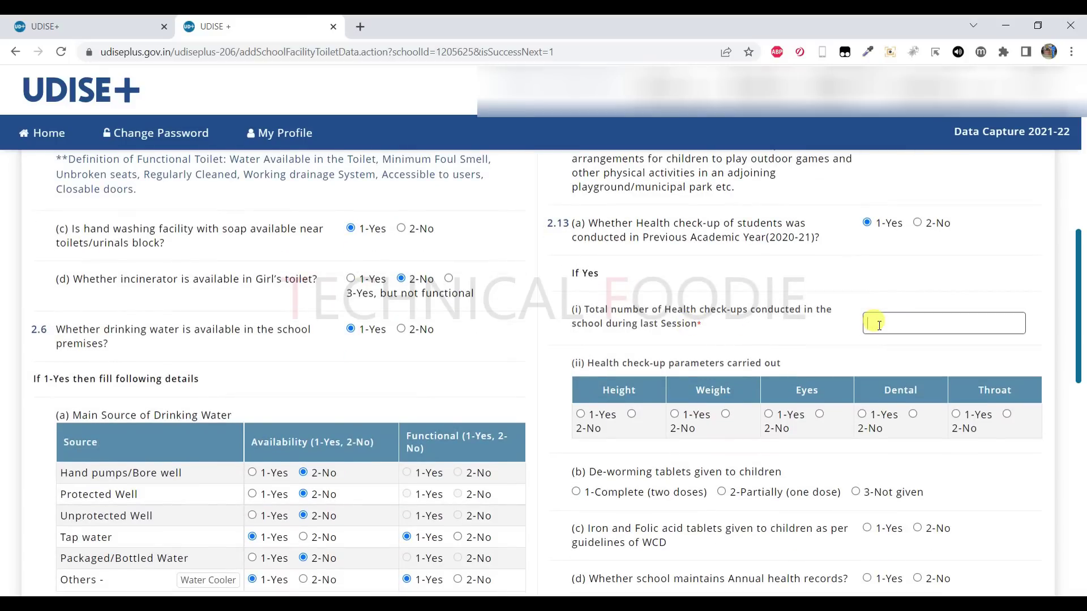
scroll(849, 325, down, 1)
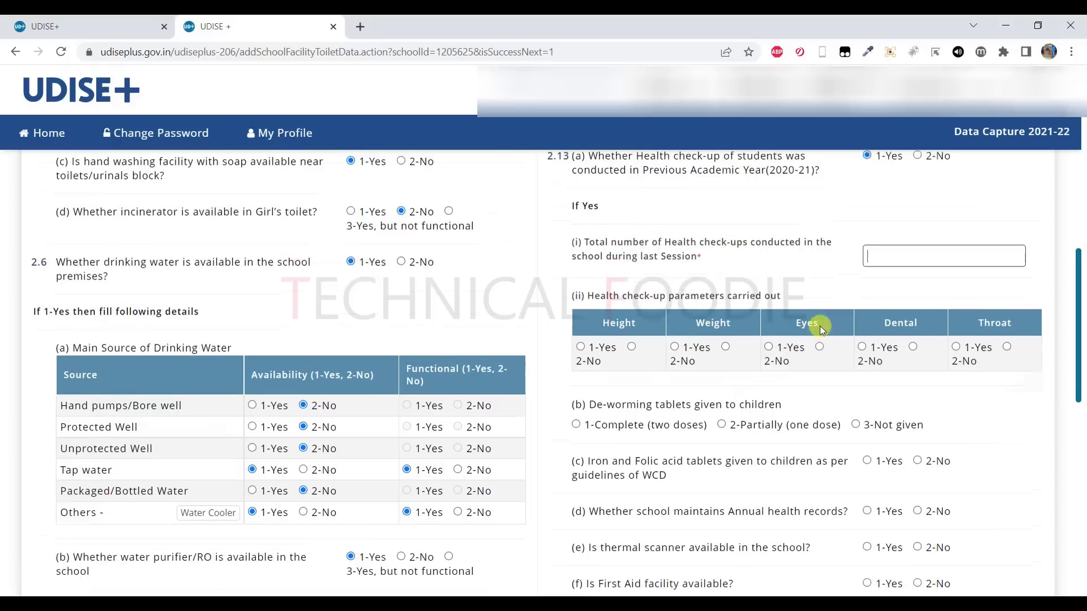
triple_click(607, 296)
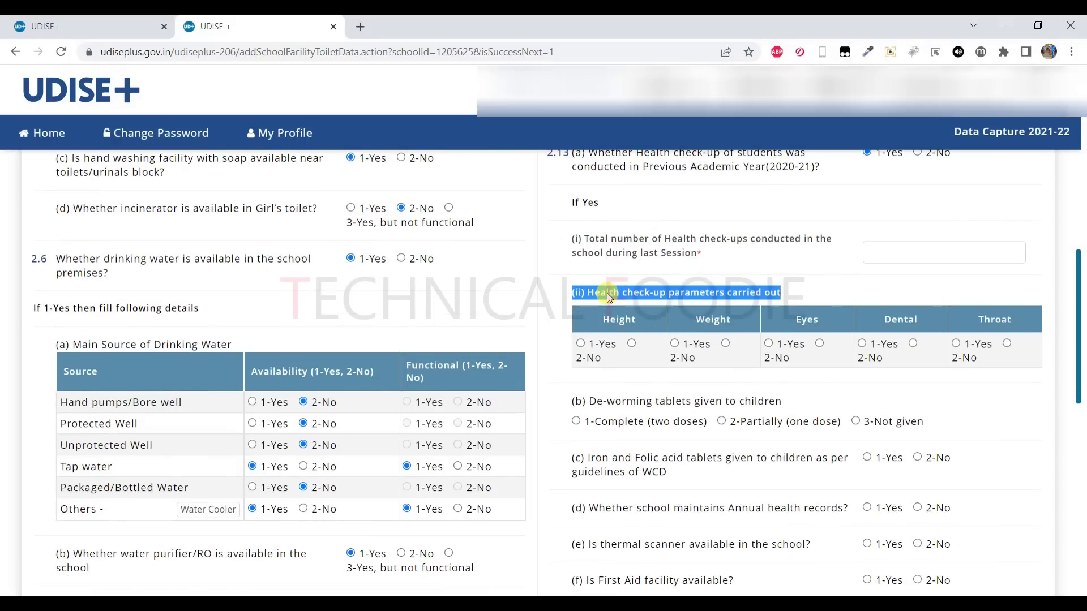
scroll(607, 293, down, 1)
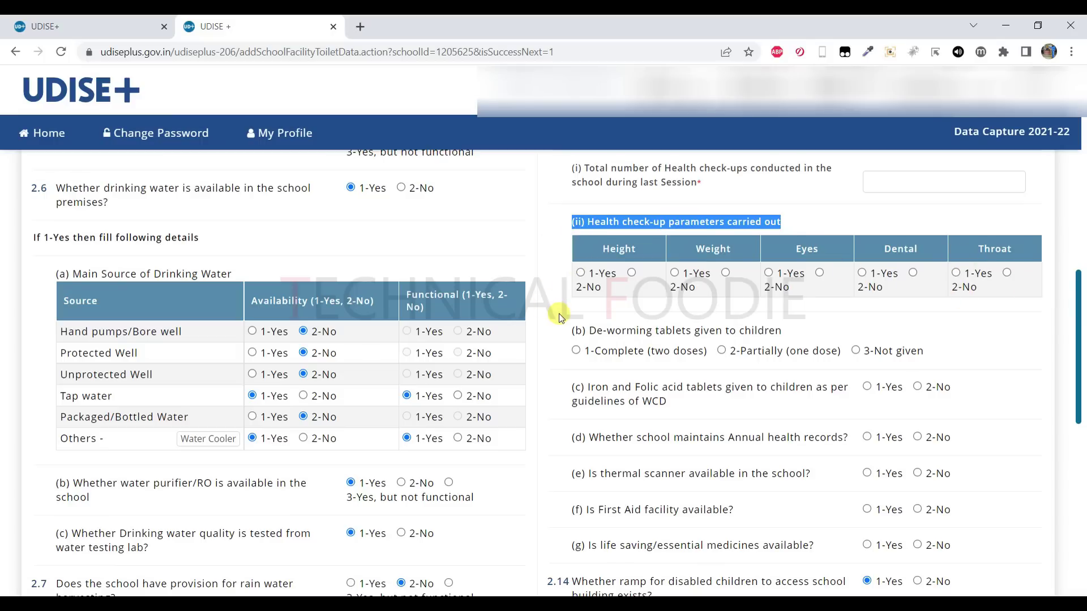
- Review the health check-up questions in 2.13 and answer 2-No for kitchen shed availability in question 2.16(b)
scroll(559, 317, down, 1)
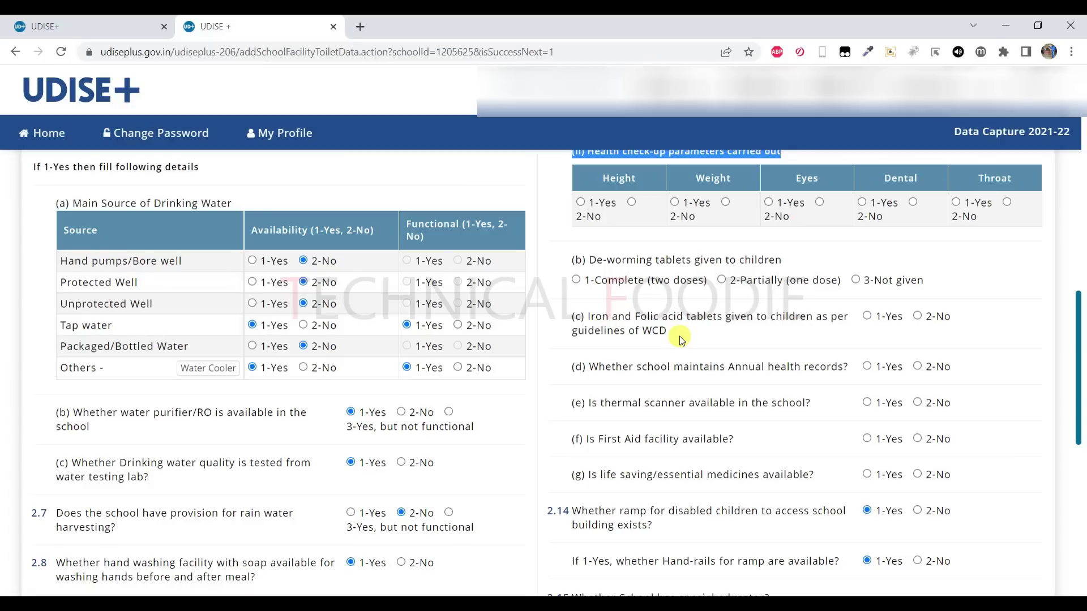
scroll(679, 334, down, 1)
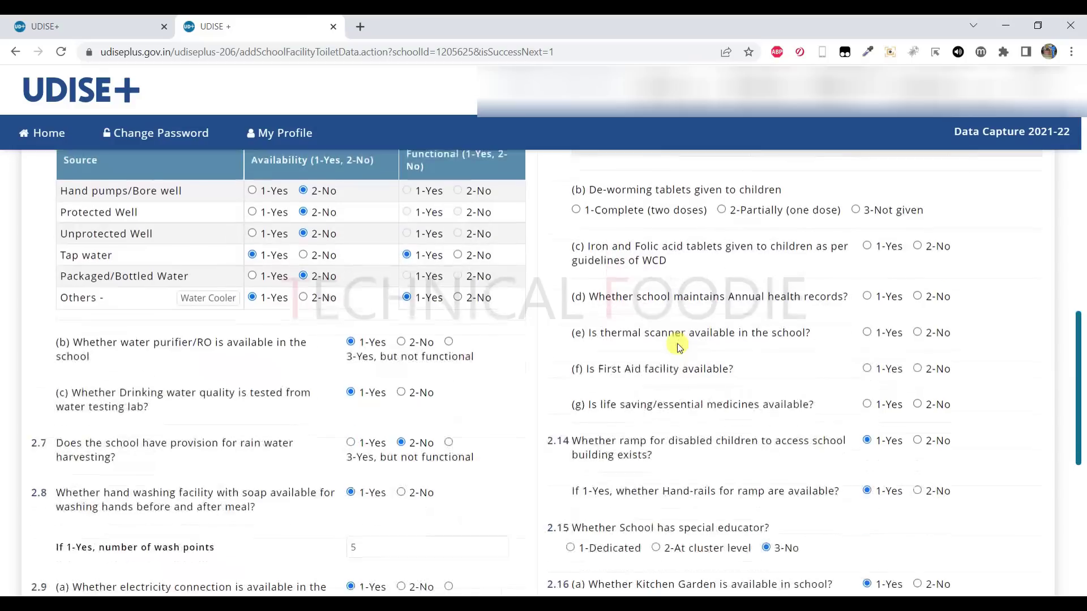
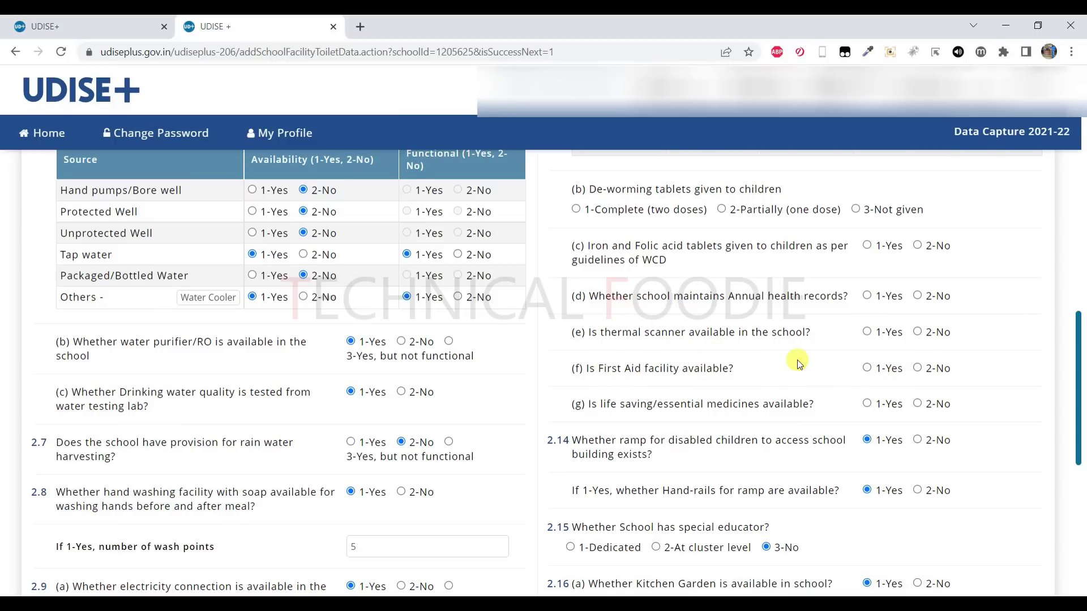
scroll(796, 361, down, 1)
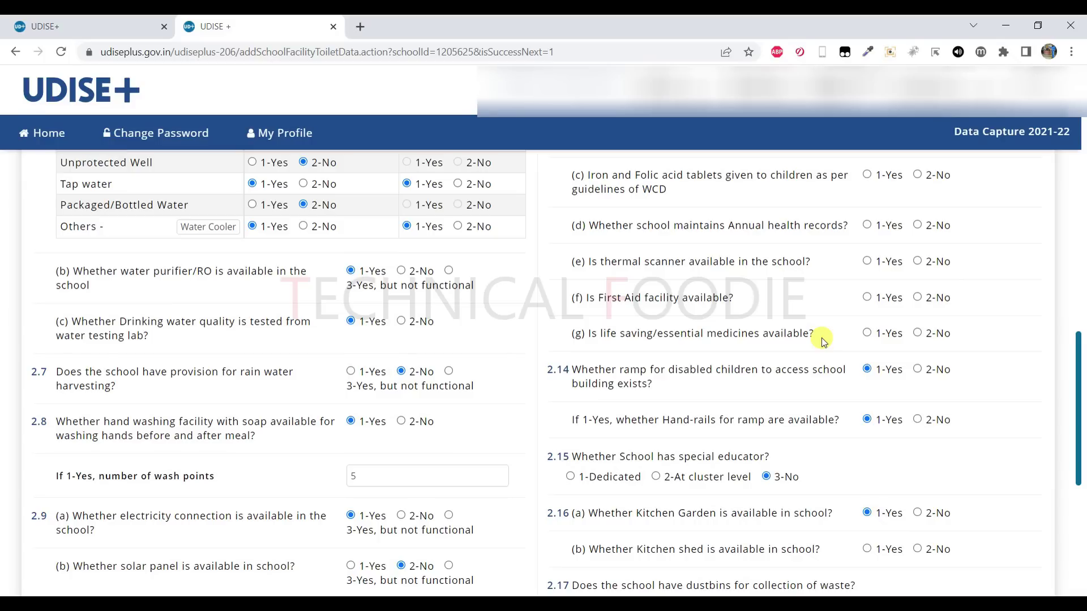
scroll(821, 341, down, 3)
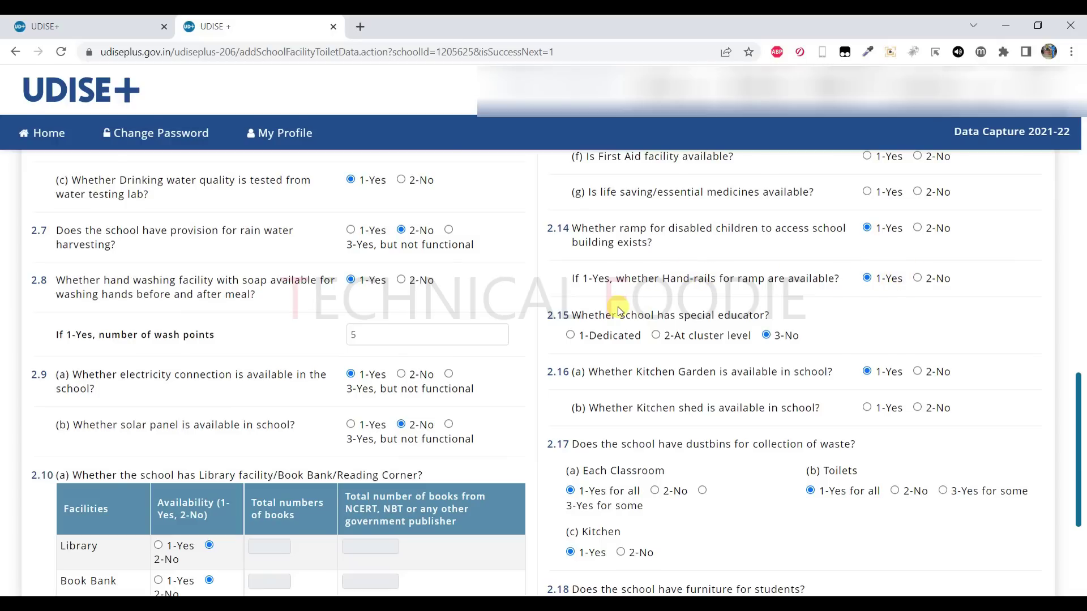
scroll(589, 369, down, 1)
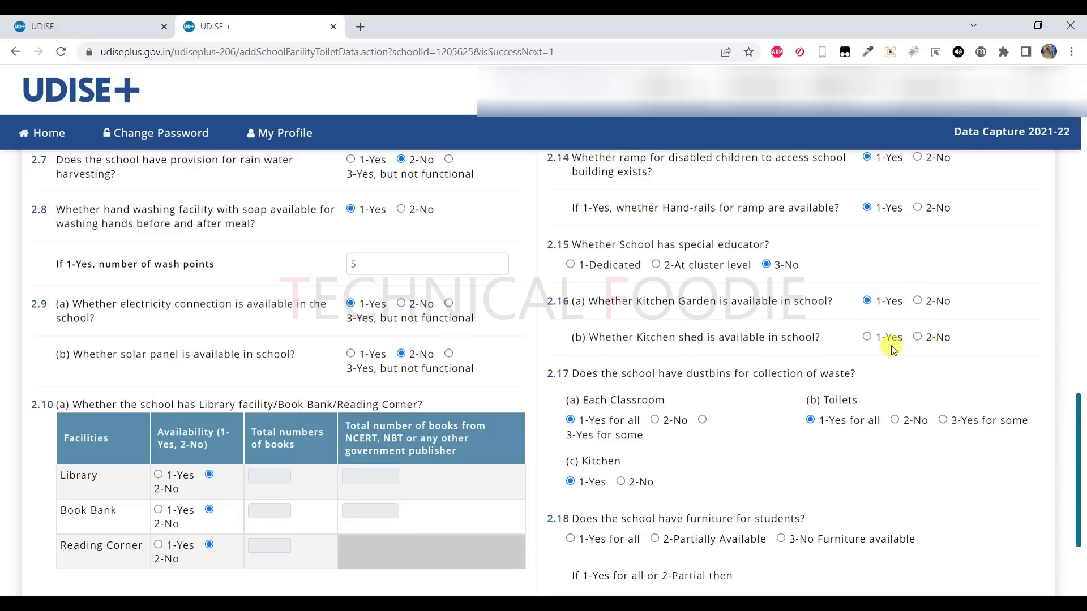
click(916, 337)
- Answer 1-Yes for all to student furniture in question 2.18 and activate the field for the number of students with furniture
scroll(655, 366, down, 1)
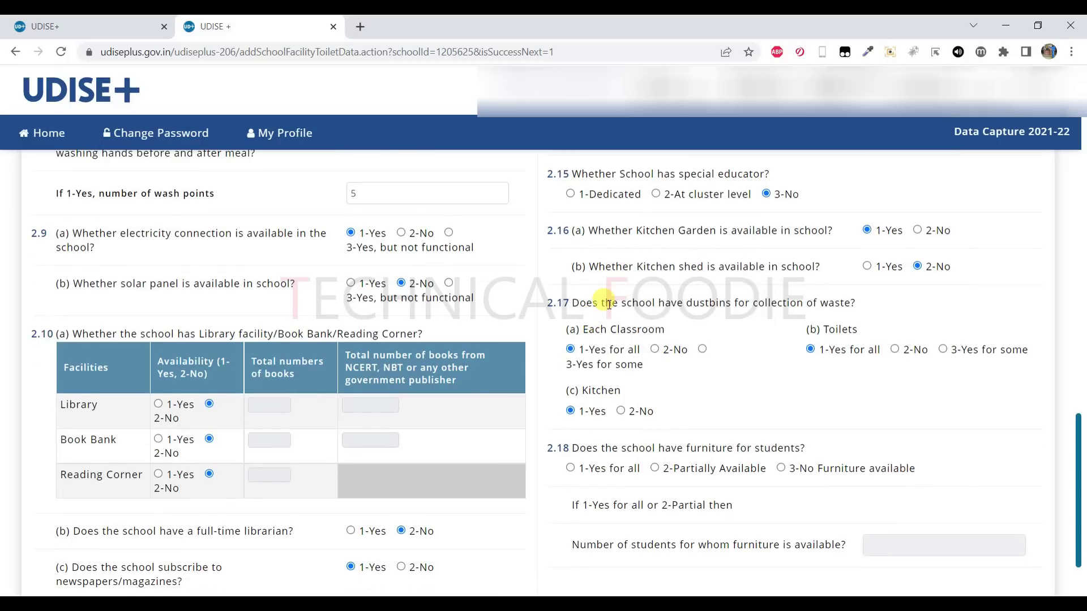
scroll(606, 300, down, 1)
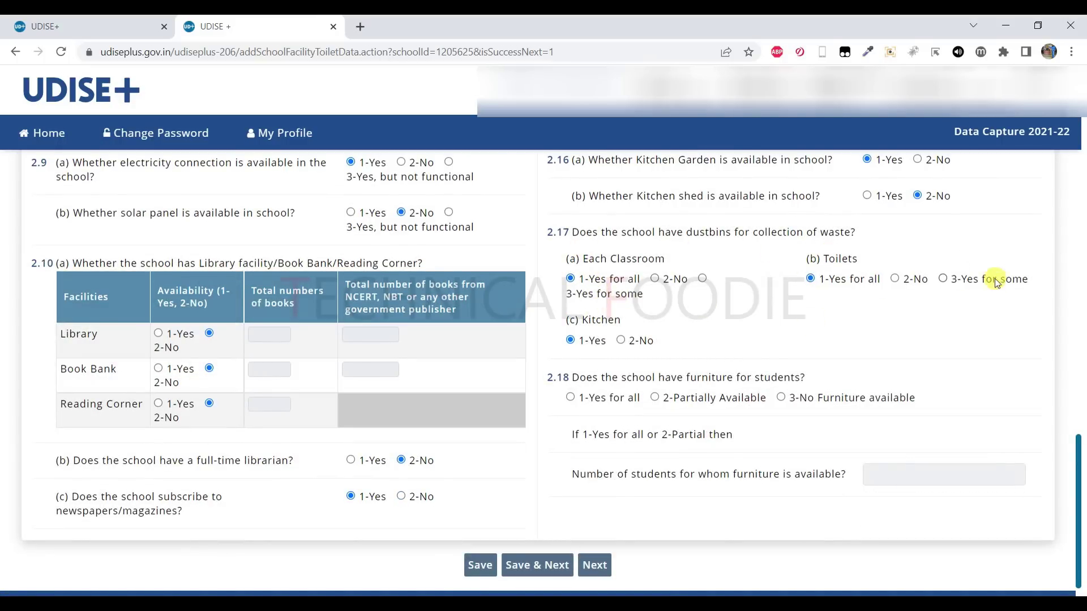
scroll(657, 365, down, 1)
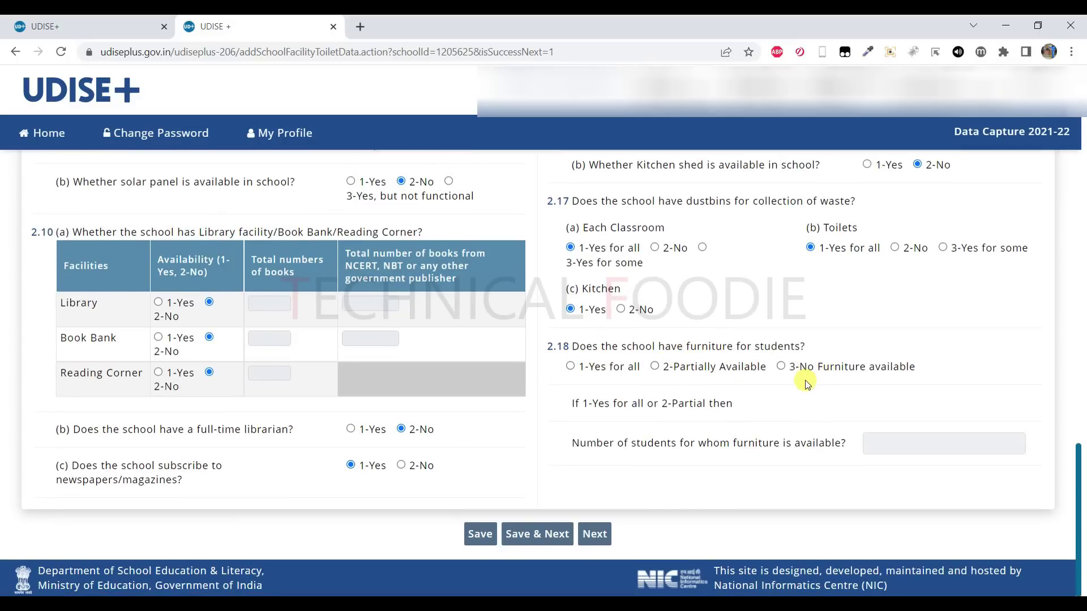
click(570, 367)
click(875, 439)
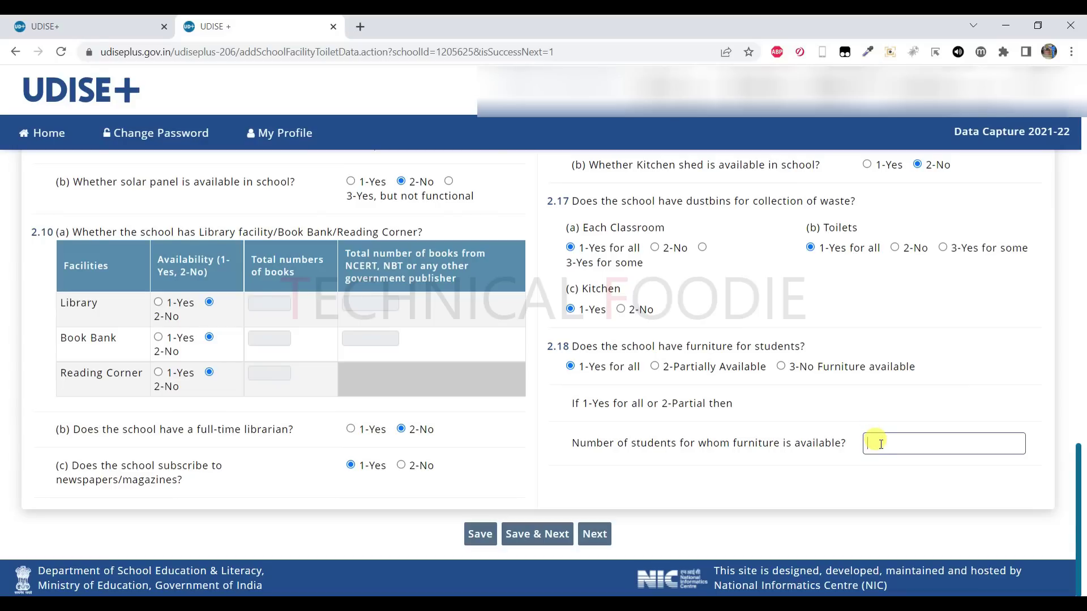
- Open the data capture section 2.19 to 2.21 on physical facilities and equipment
scroll(722, 522, up, 15)
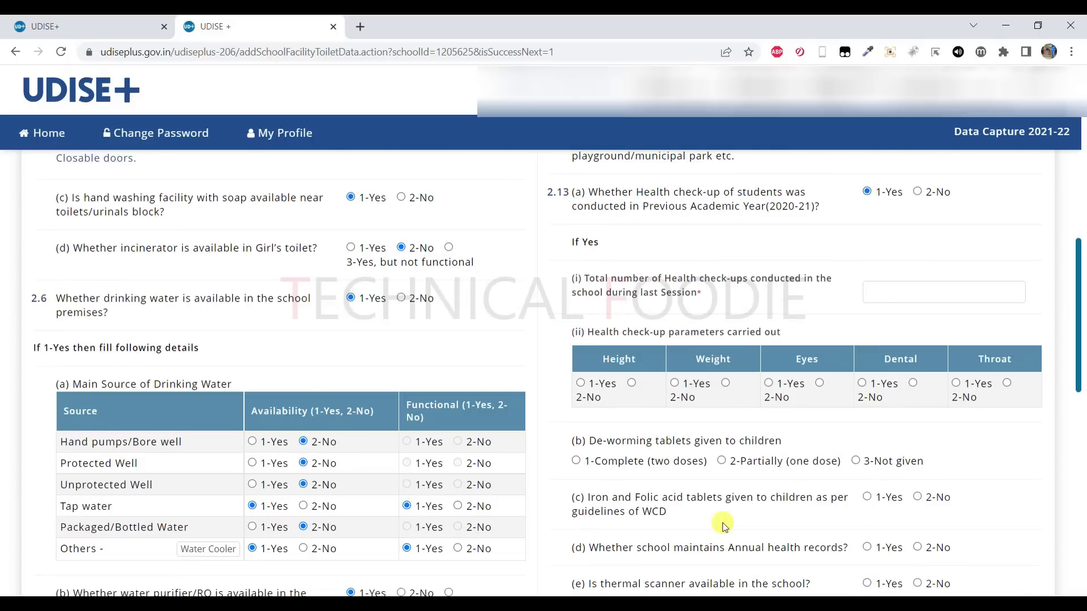
scroll(721, 523, up, 4)
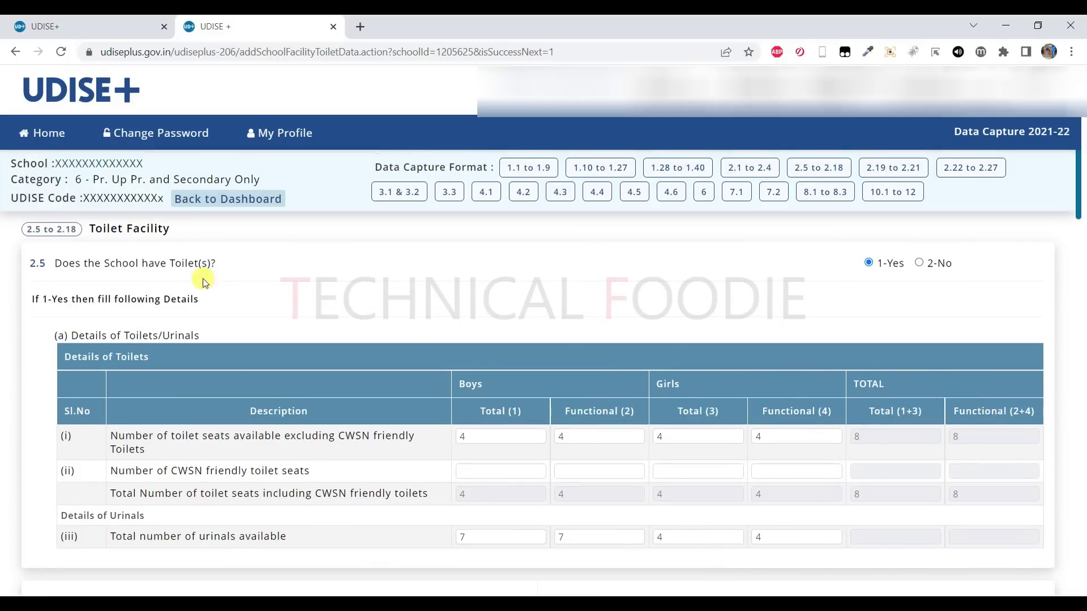
click(879, 170)
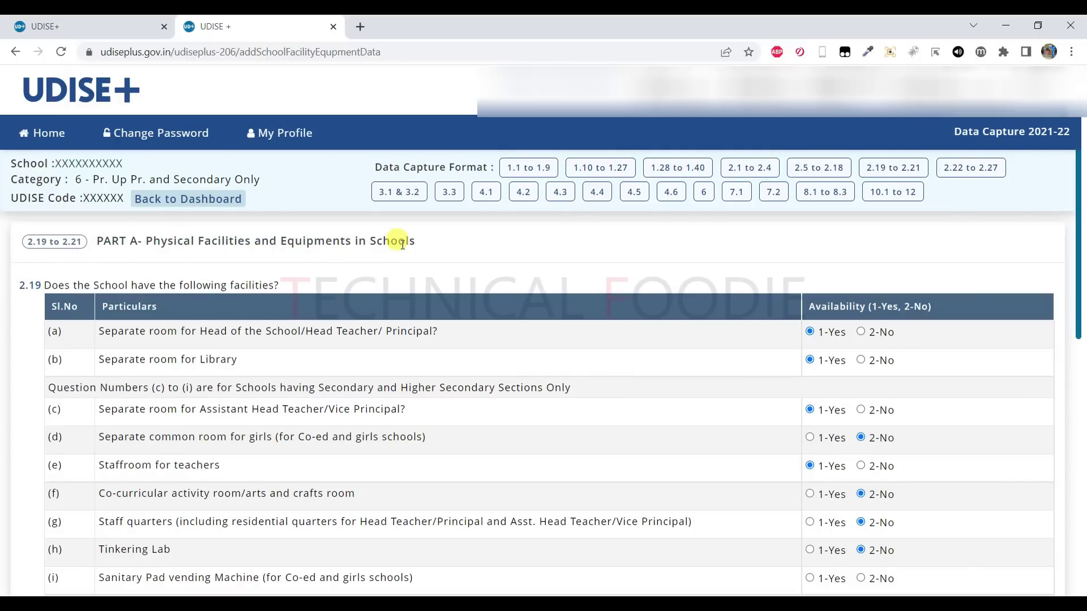
- Examine the facilities in question 2.19, the laboratories in 2.20 and the equipment in 2.21
scroll(448, 292, down, 1)
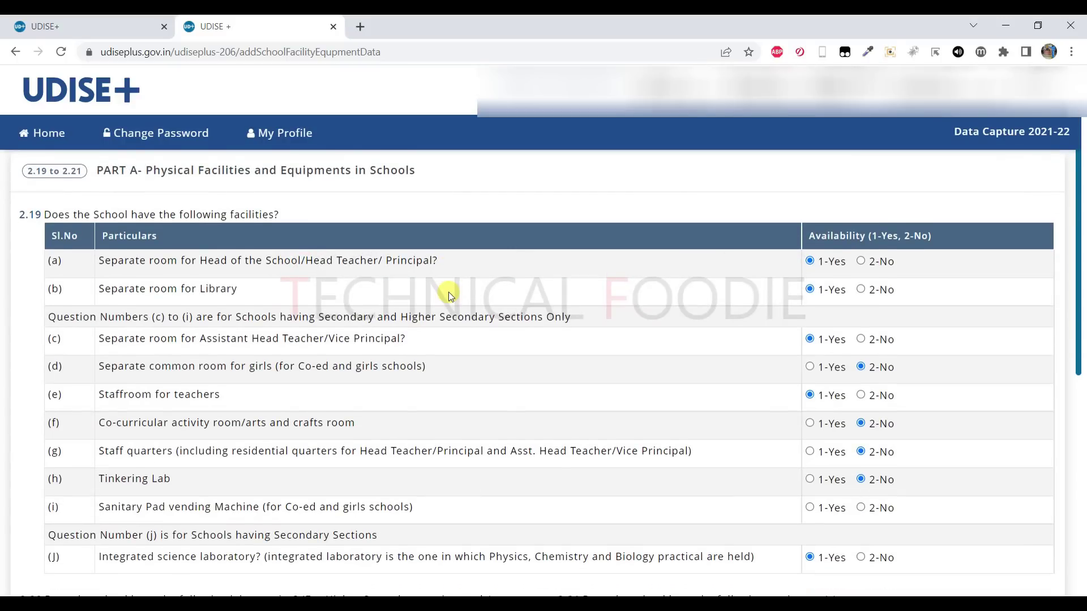
scroll(448, 292, down, 1)
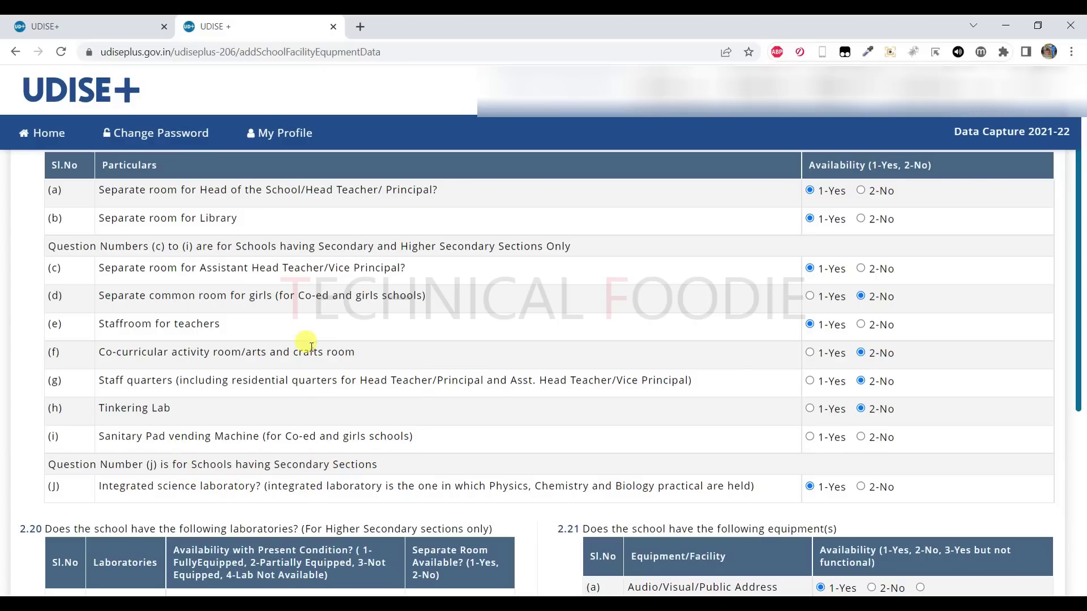
scroll(367, 322, up, 3)
triple_click(226, 281)
scroll(383, 415, down, 3)
scroll(382, 416, down, 4)
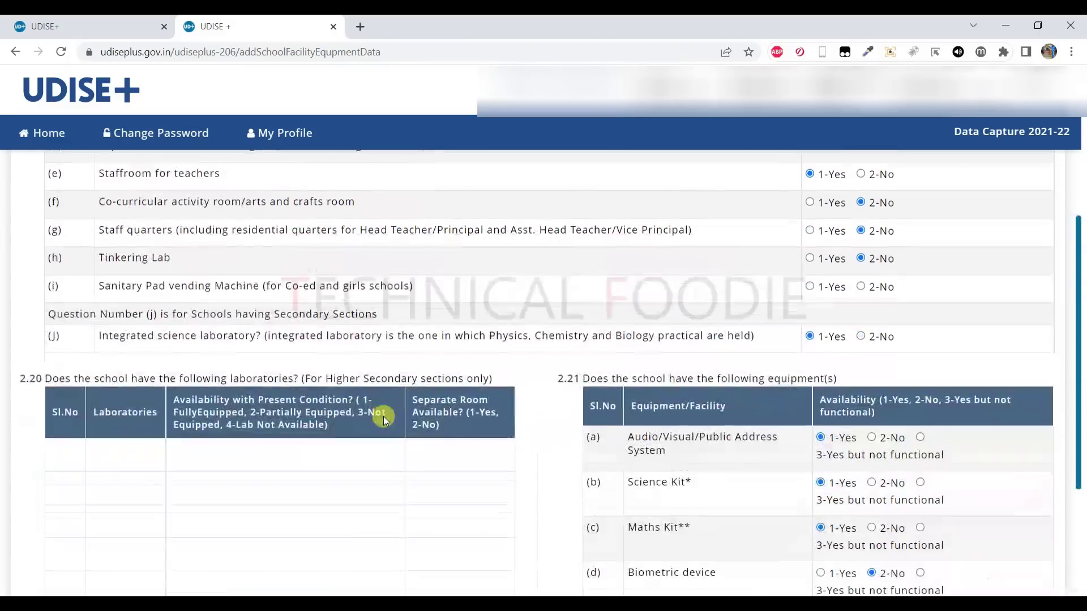
scroll(283, 342, down, 1)
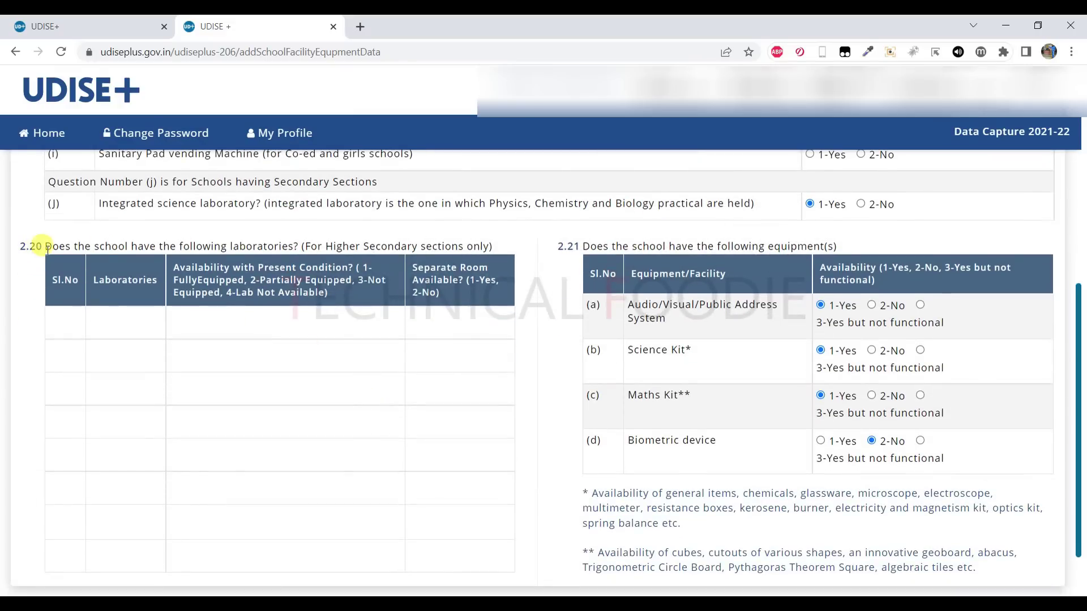
triple_click(339, 240)
drag(338, 240, 236, 322)
scroll(236, 322, down, 1)
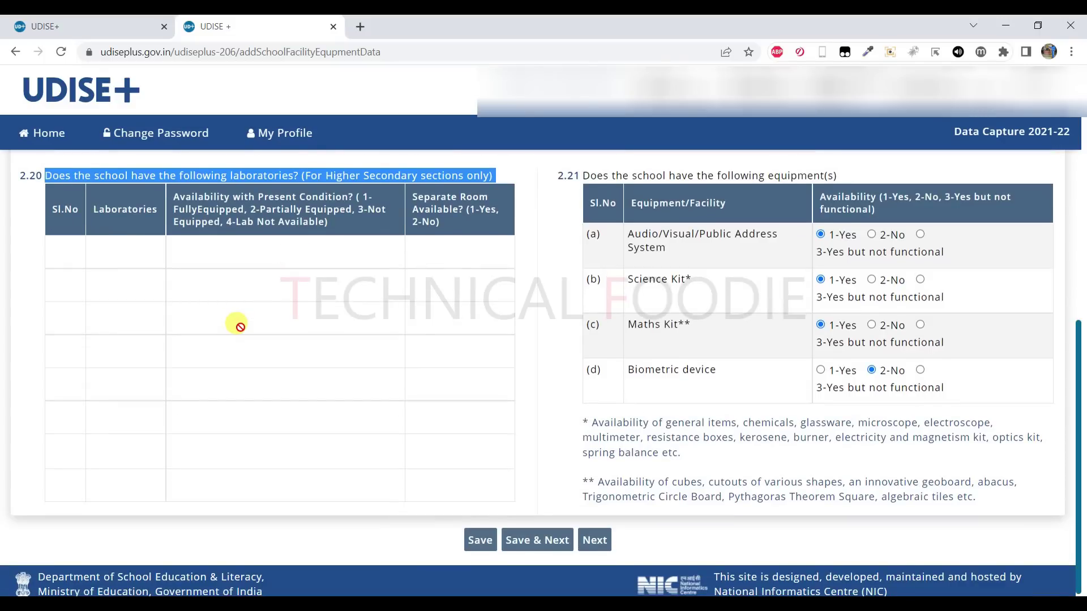
drag(240, 328, 164, 260)
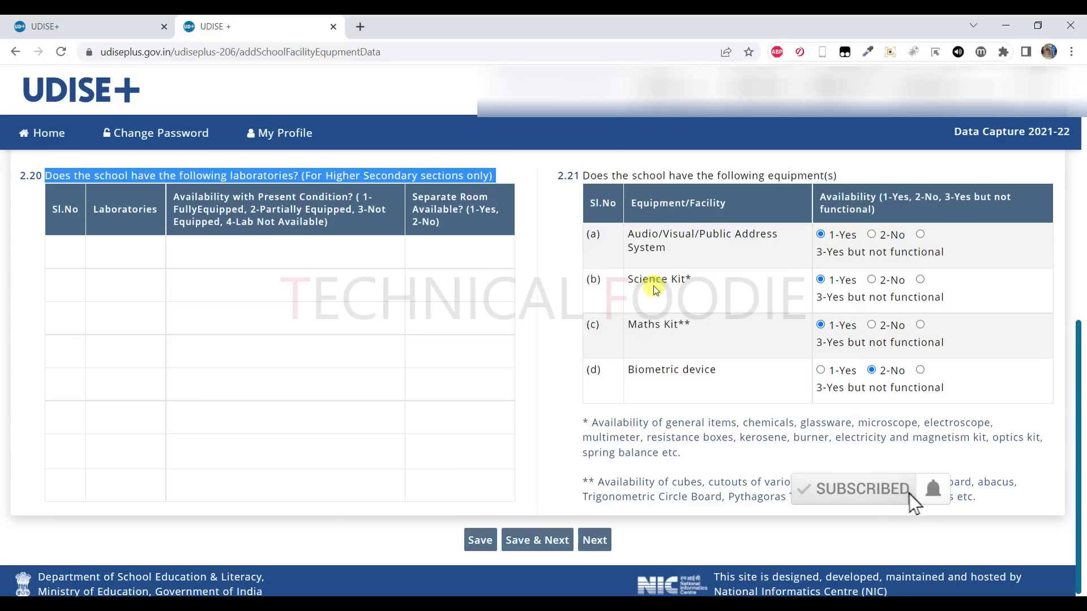
double_click(700, 176)
click(701, 246)
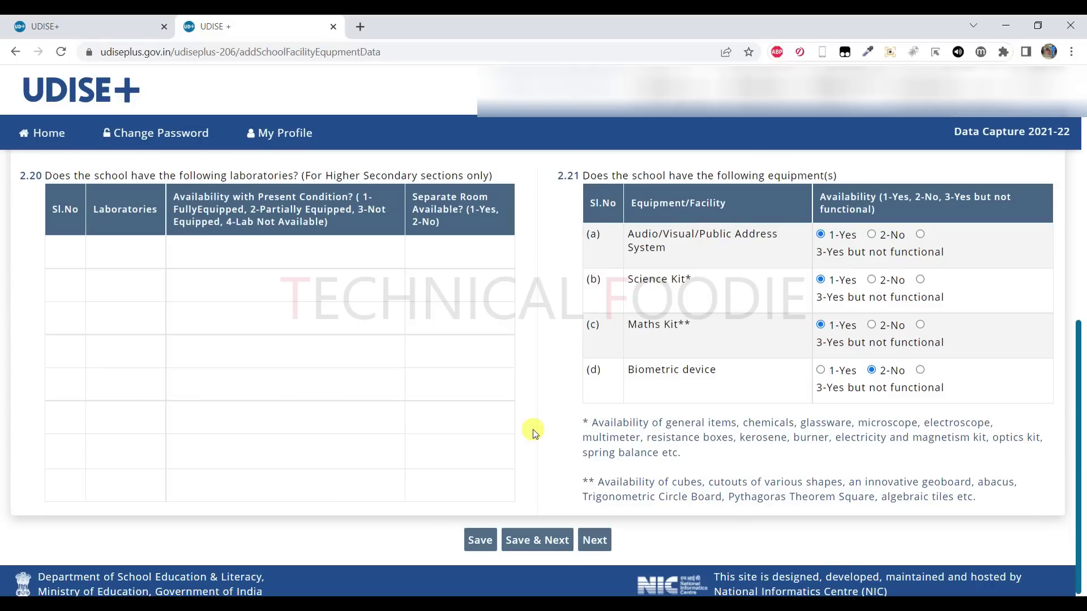
- Open the data capture section 2.22 to 2.27 on computers and digital initiatives
scroll(532, 429, up, 6)
scroll(532, 429, up, 1)
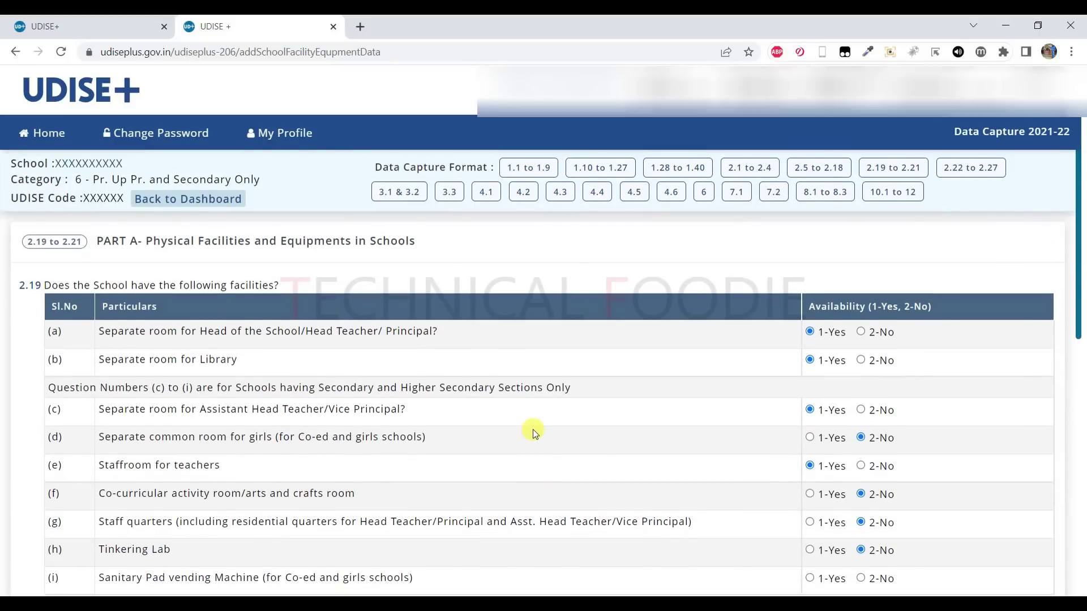
click(969, 170)
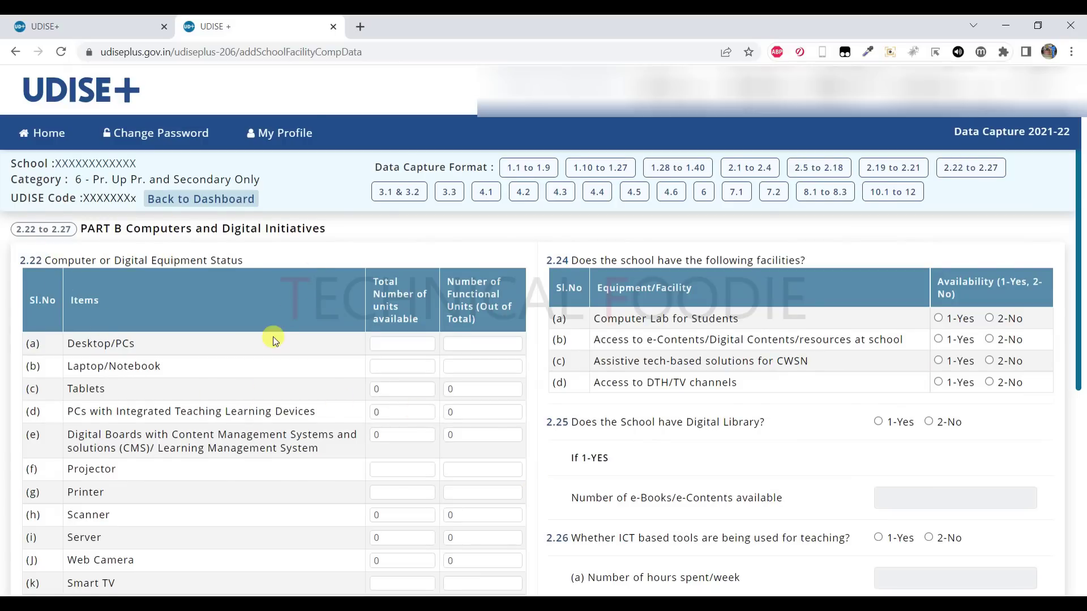
- Review the digital equipment table, answer 1-Yes to internet facility in question 2.23 and view the available connection types
scroll(272, 336, down, 1)
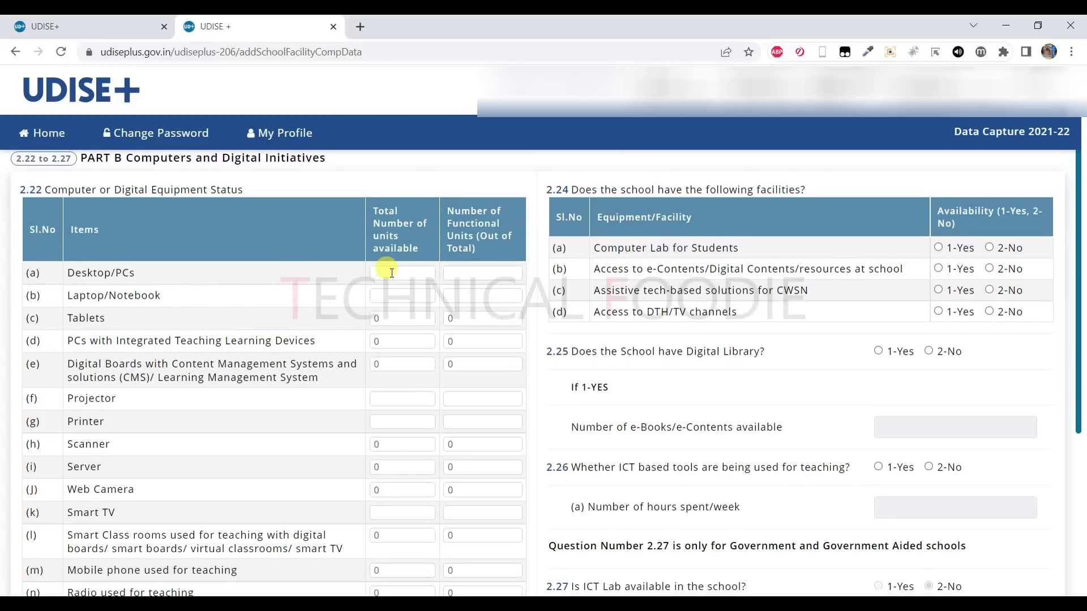
click(484, 273)
scroll(199, 437, down, 2)
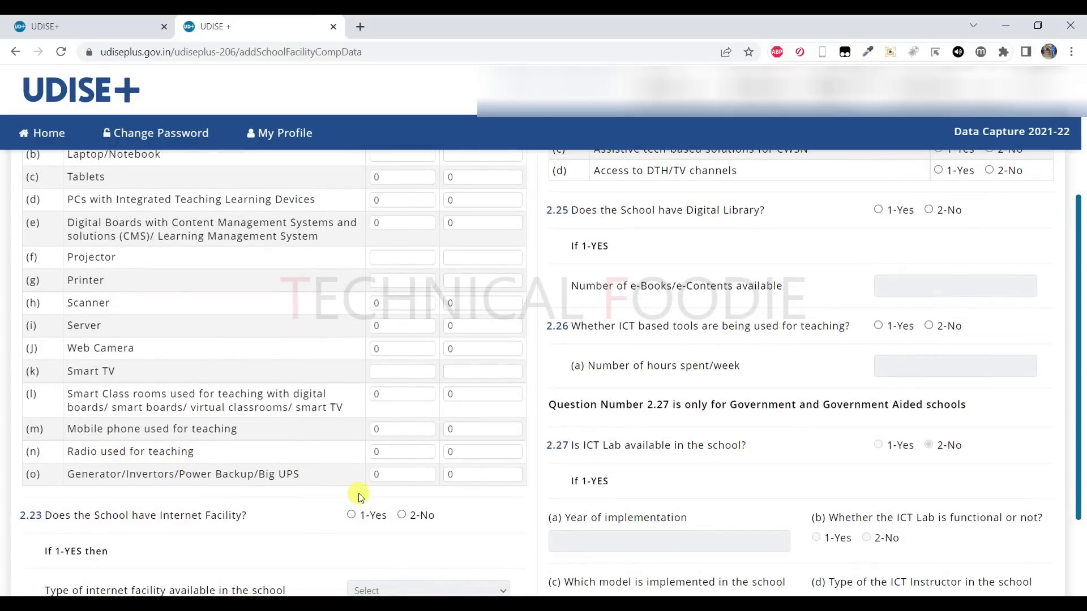
scroll(298, 504, down, 2)
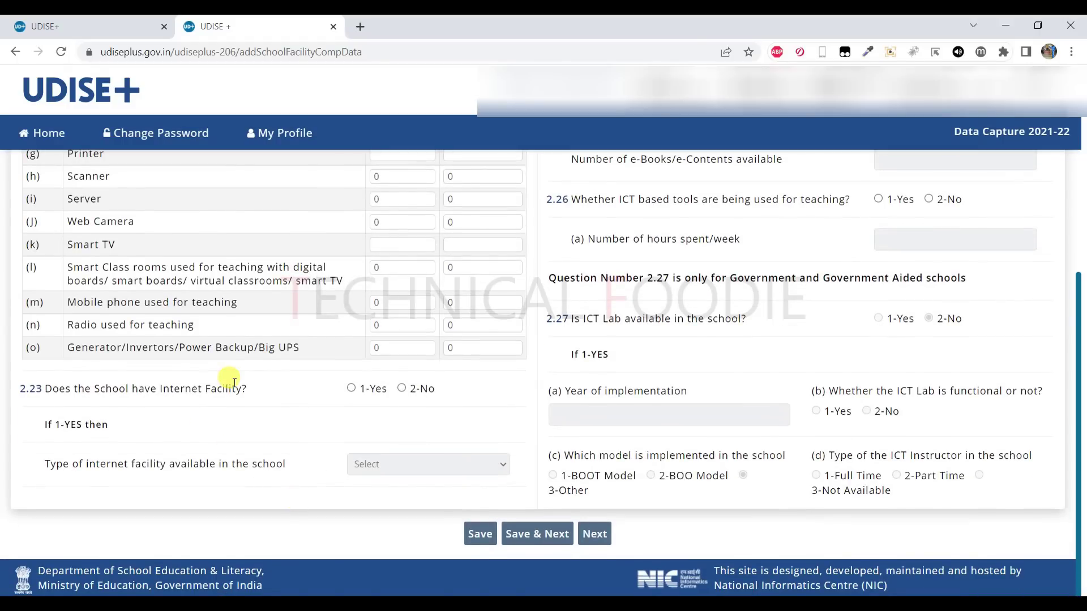
click(351, 388)
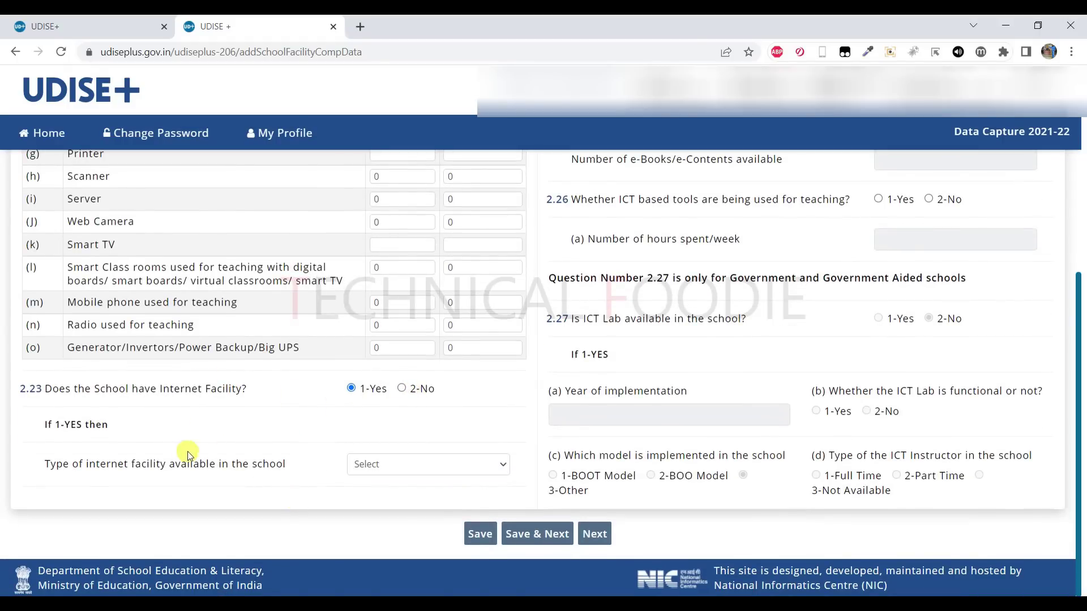
click(374, 464)
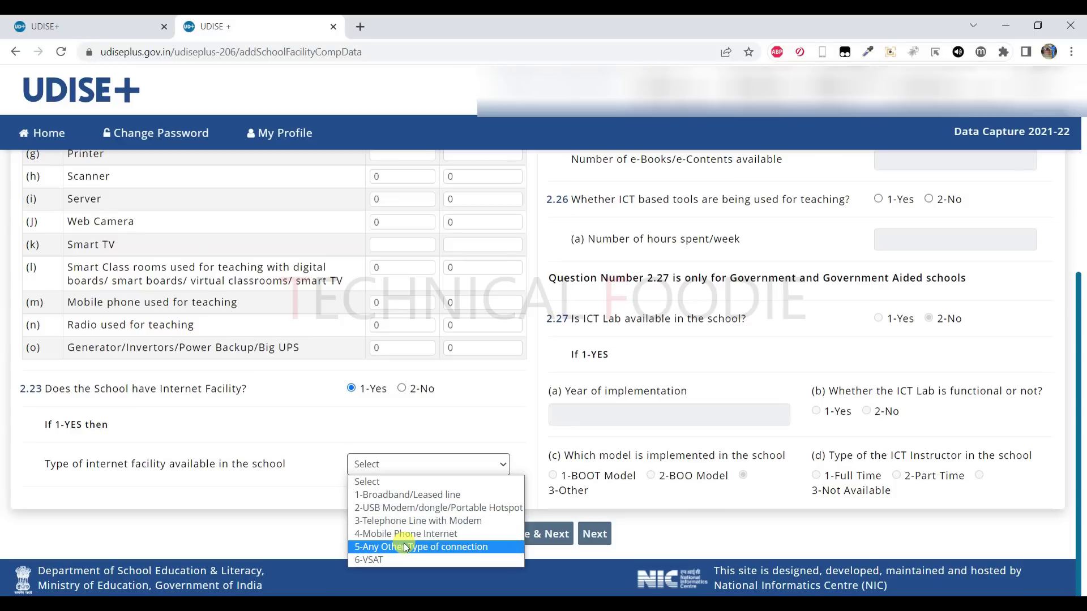
click(329, 547)
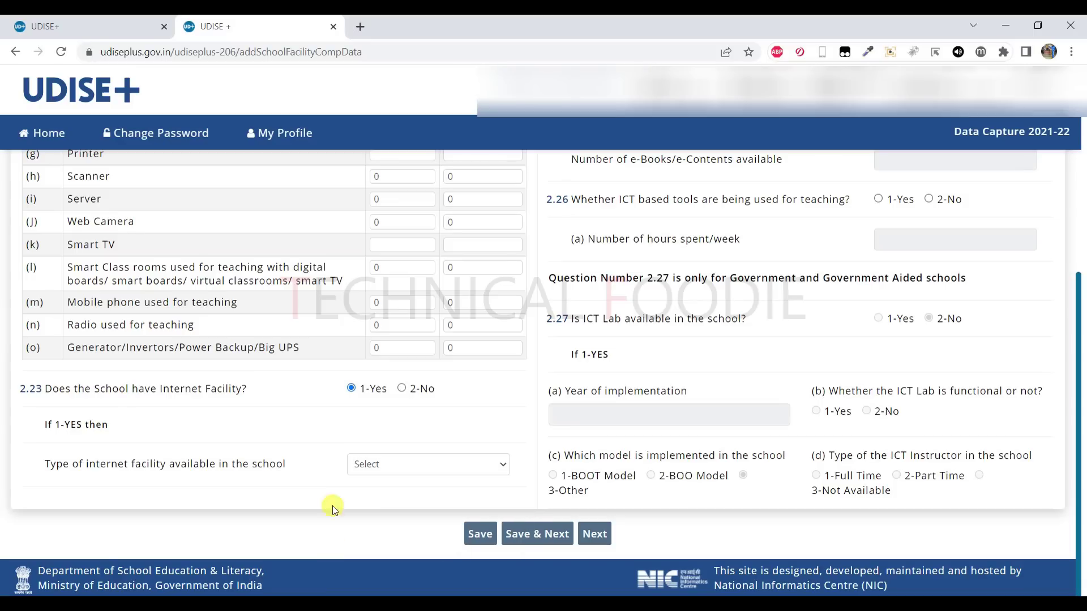
- Answer 1-Yes to the digital library in question 2.25 and activate the field for the number of e-Books/e-Contents
scroll(327, 505, up, 6)
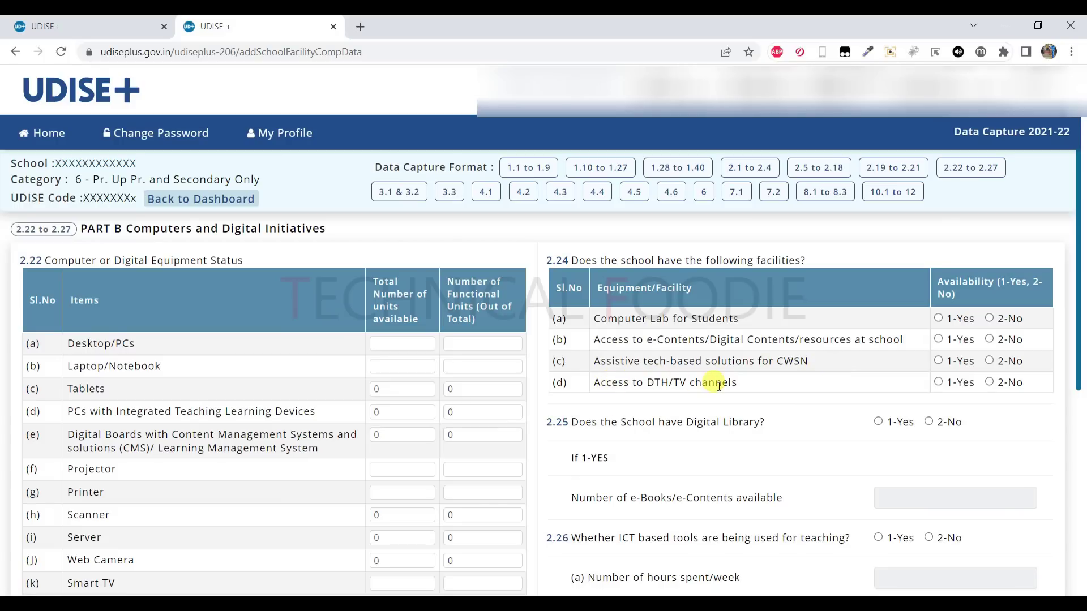
scroll(854, 389, down, 1)
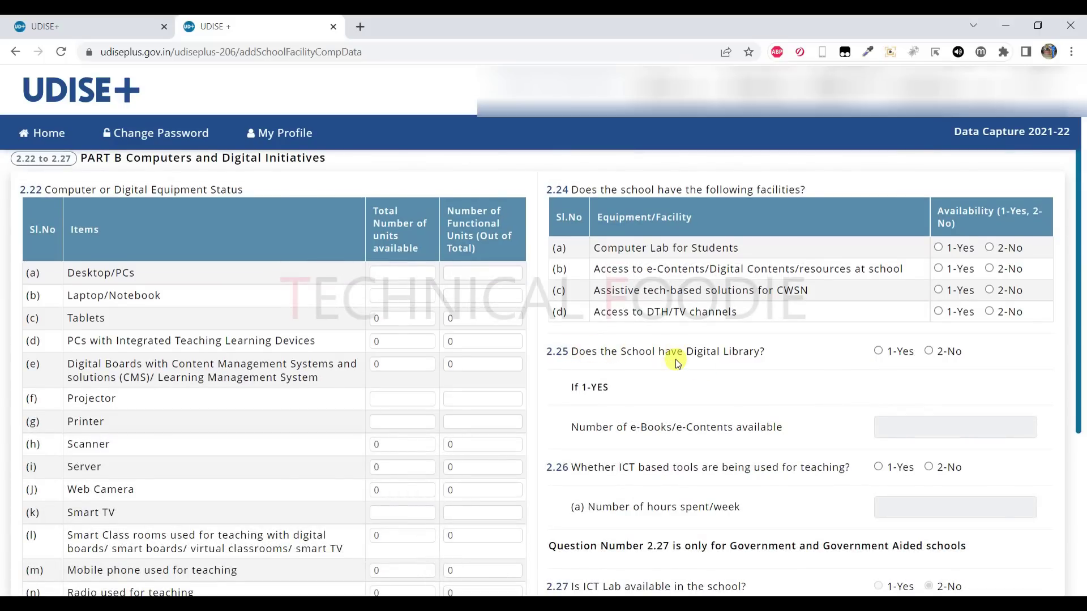
click(878, 351)
scroll(817, 433, down, 1)
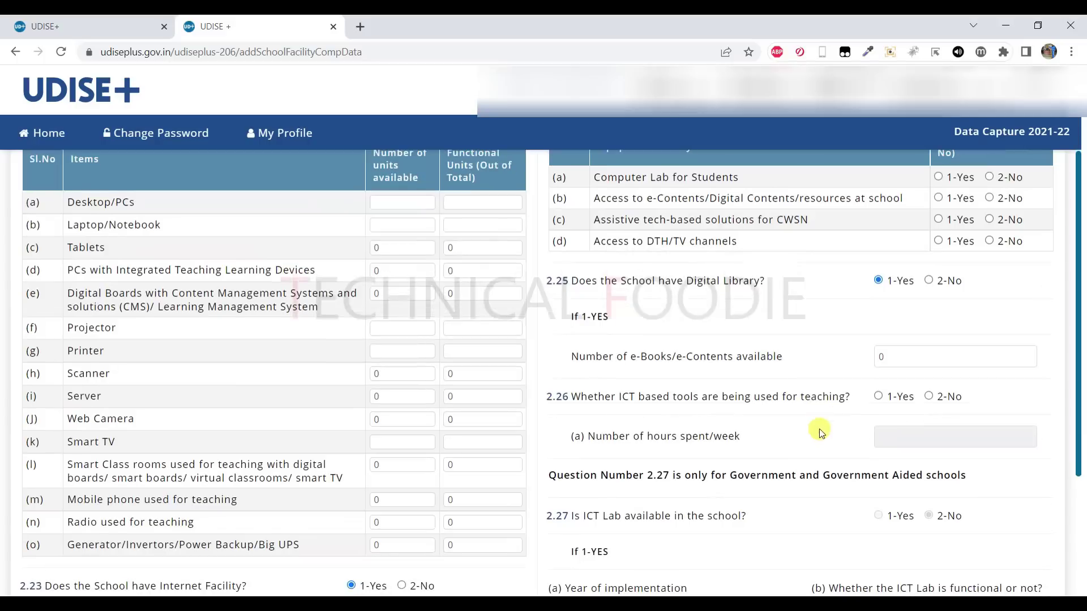
click(882, 357)
- Answer 1-Yes to ICT based teaching tools in question 2.26 and activate the hours spent per week field
scroll(826, 379, down, 1)
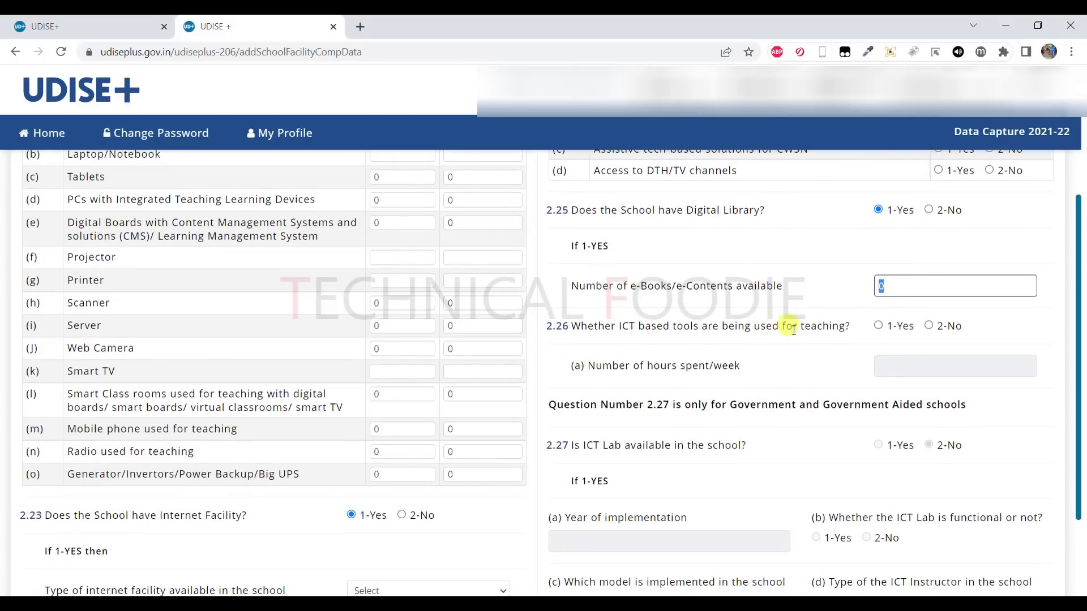
click(878, 325)
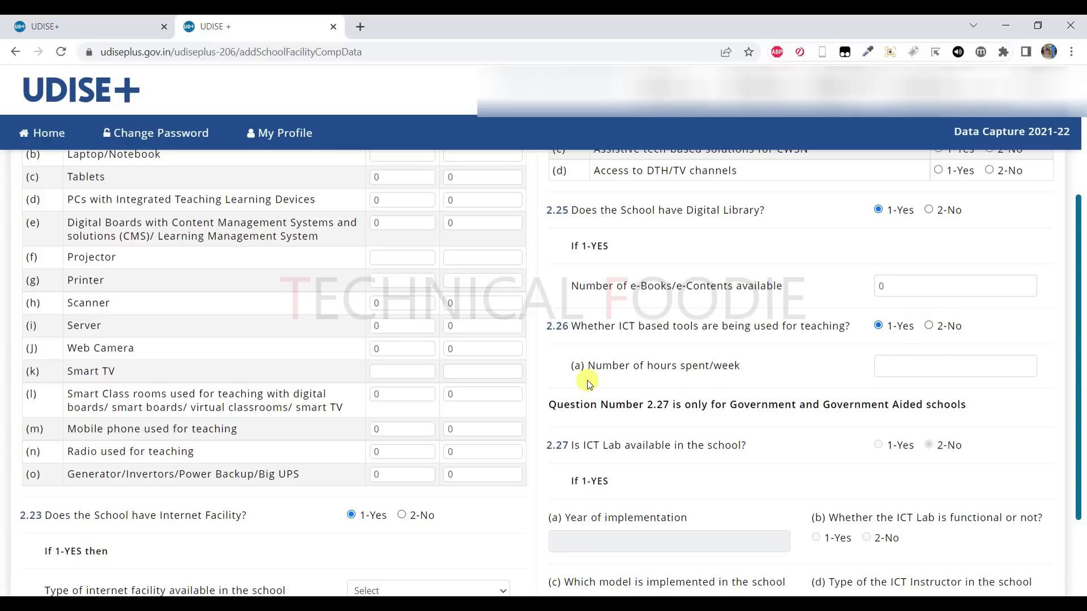
click(888, 366)
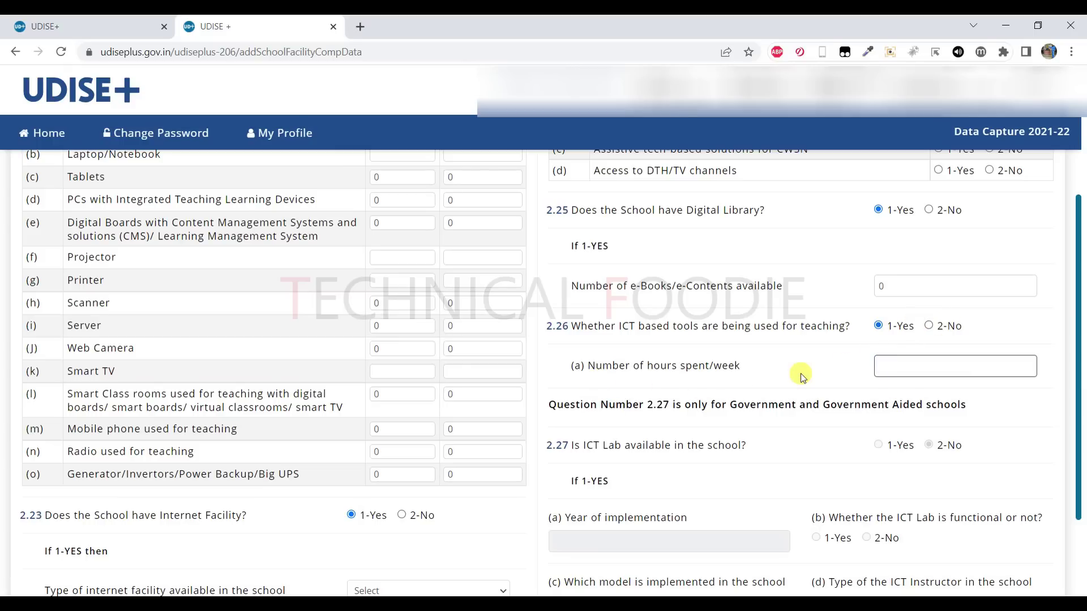
scroll(874, 364, down, 1)
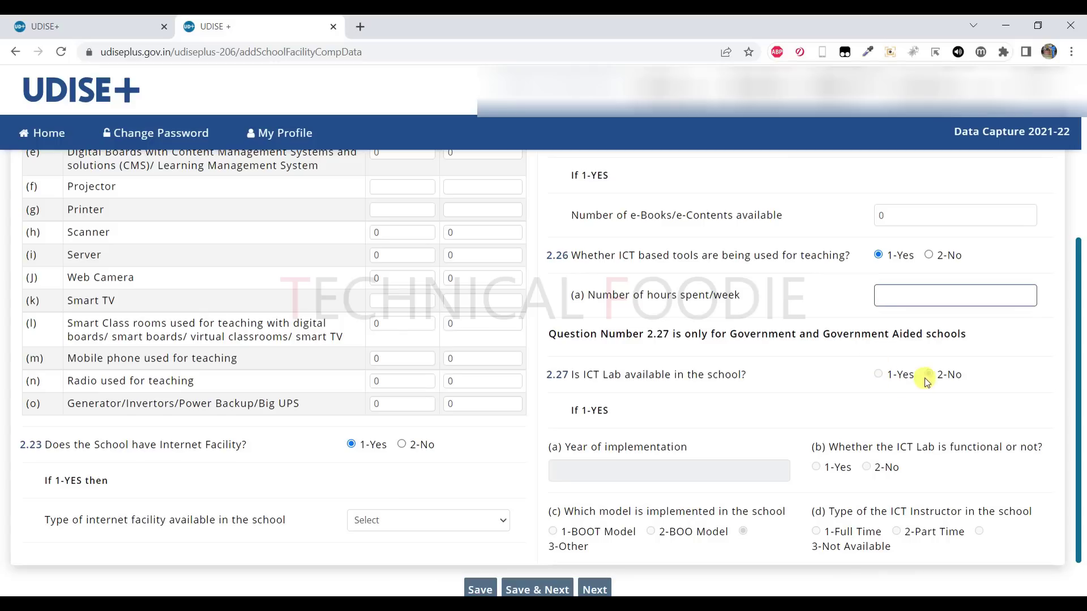
- Review question 2.27 on the ICT Lab and its sub-questions for Government and Government Aided schools
scroll(803, 395, down, 1)
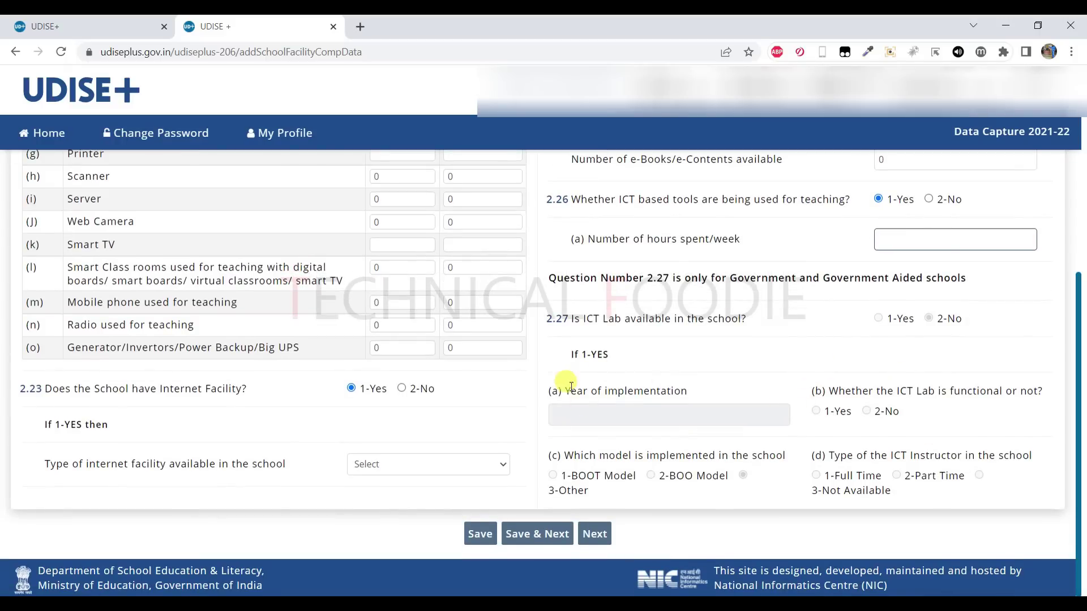
drag(550, 281, 880, 514)
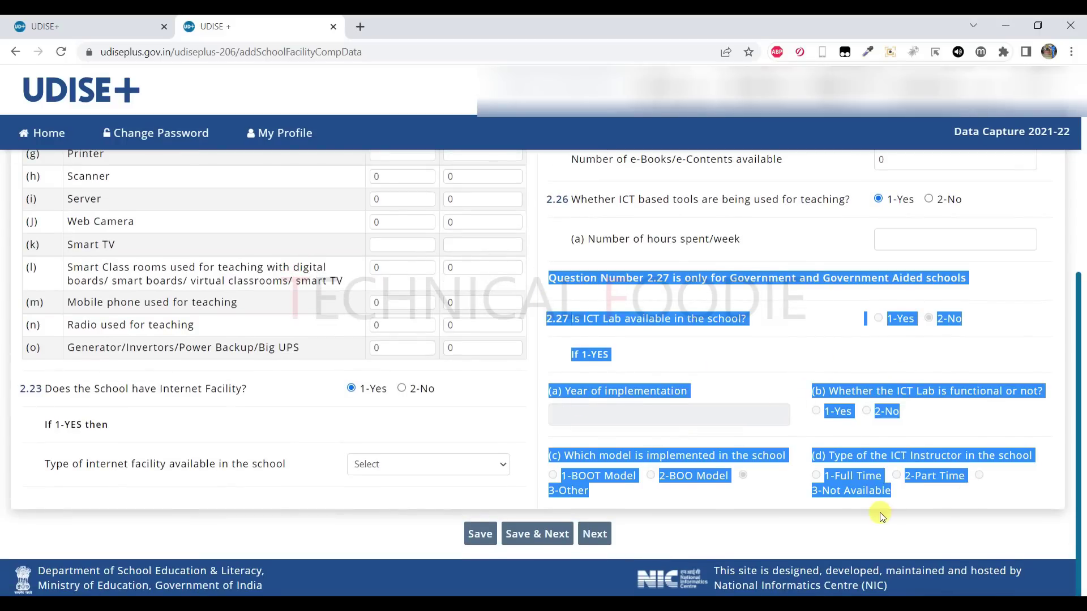
click(881, 515)
scroll(736, 545, up, 6)
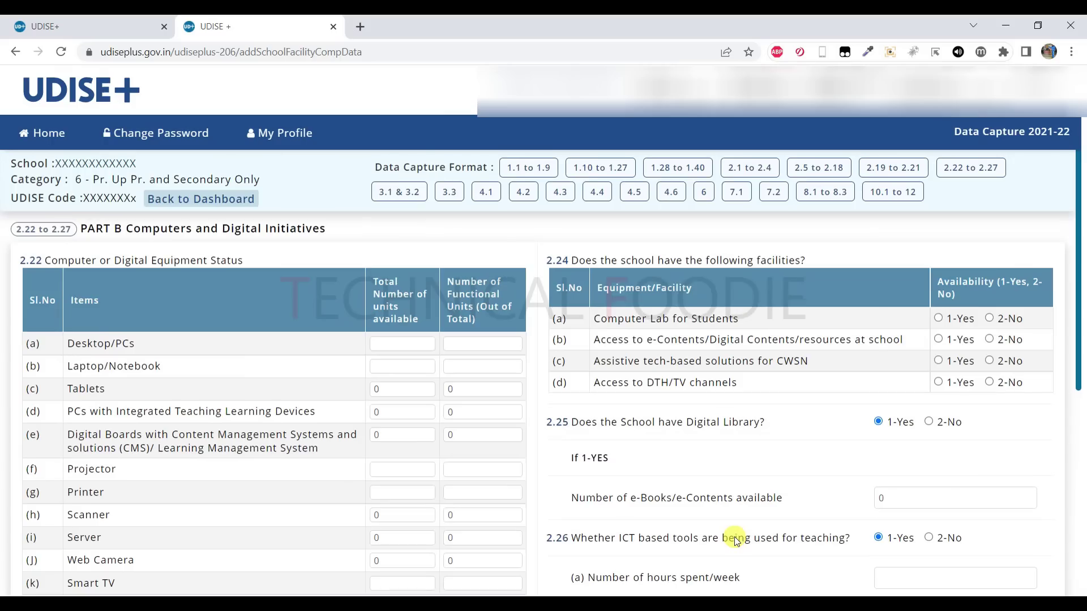
- Open data capture section 3.1 & 3.2 and review the non-teaching staff types in table 3.1
click(401, 192)
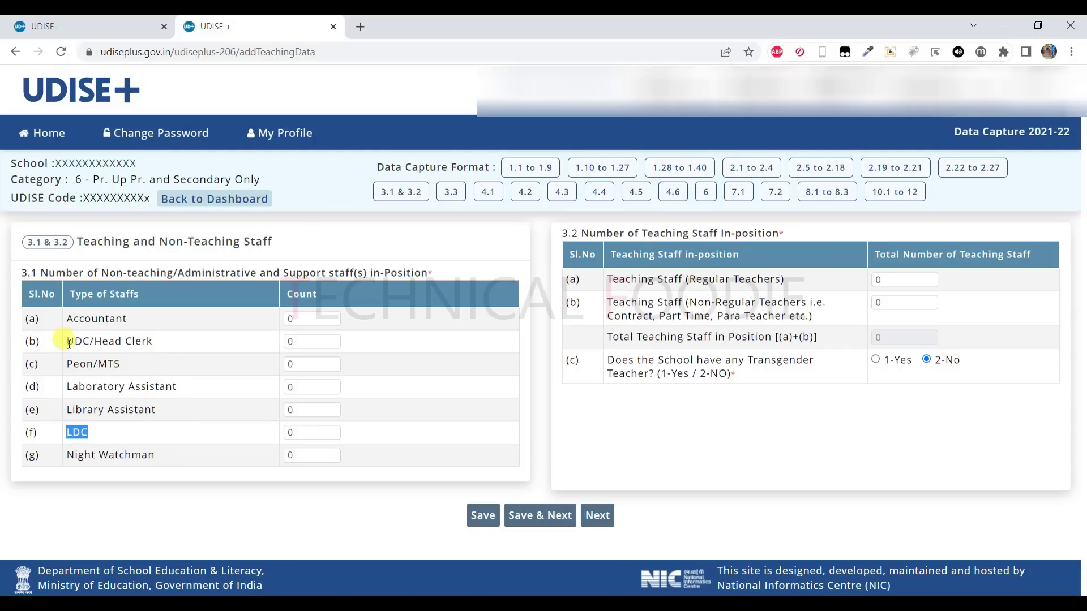
drag(65, 341, 91, 341)
click(90, 341)
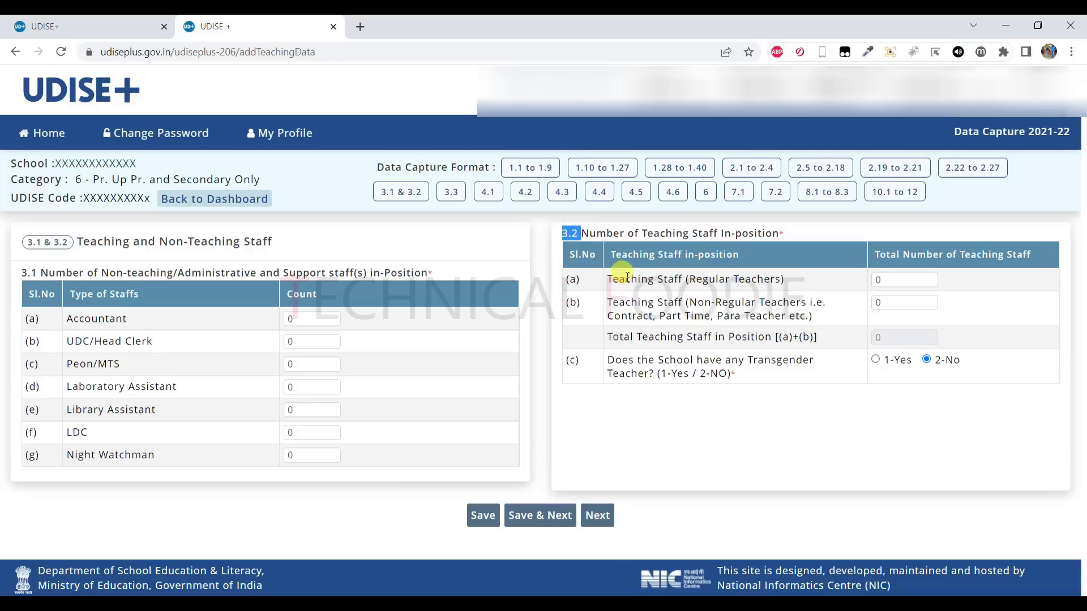
- Enter 10 regular teachers and 1 non-regular teacher in table 3.2, and review the transgender teacher question
drag(625, 279, 806, 283)
drag(619, 302, 892, 303)
click(894, 336)
click(894, 282)
text(10)
key(Tab)
text(1)
key(Tab)
key(Tab)
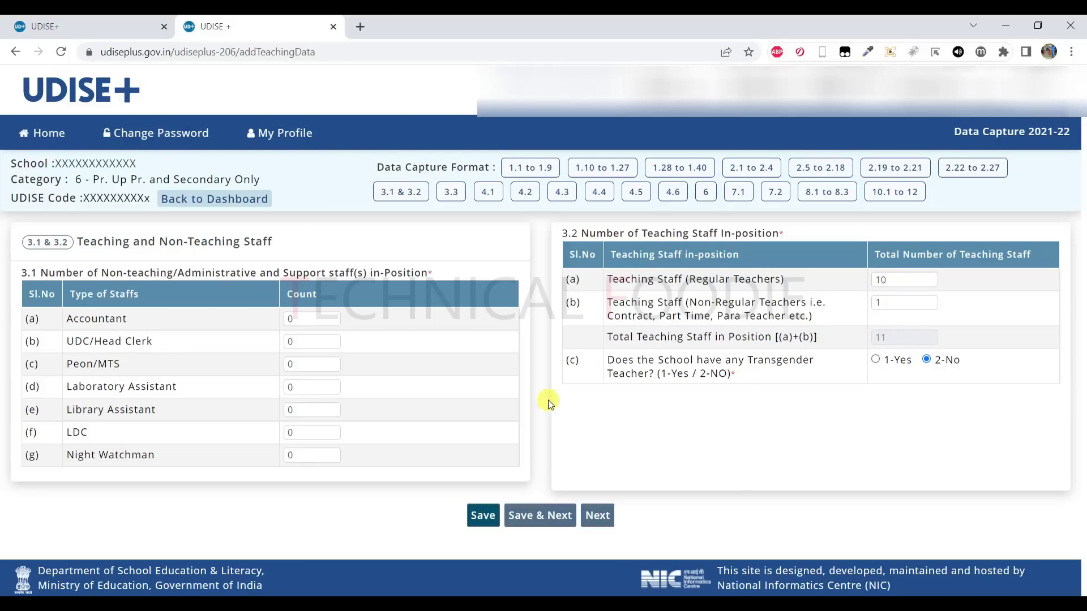
drag(607, 362, 759, 377)
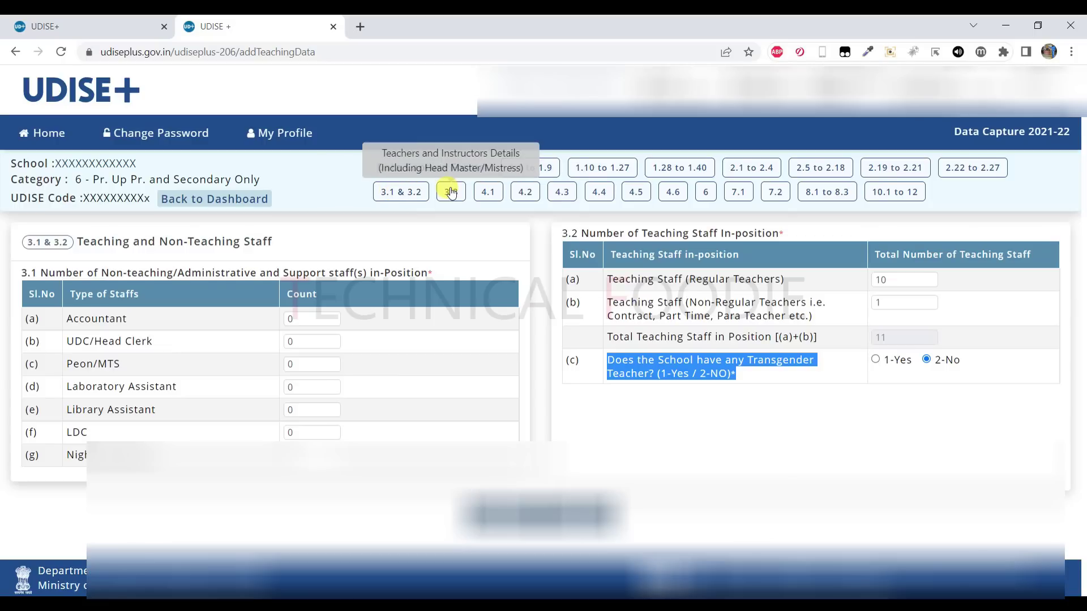
- Open section 3.3 on teacher details and review its search field, entries-per-page options and teacher totals
click(450, 192)
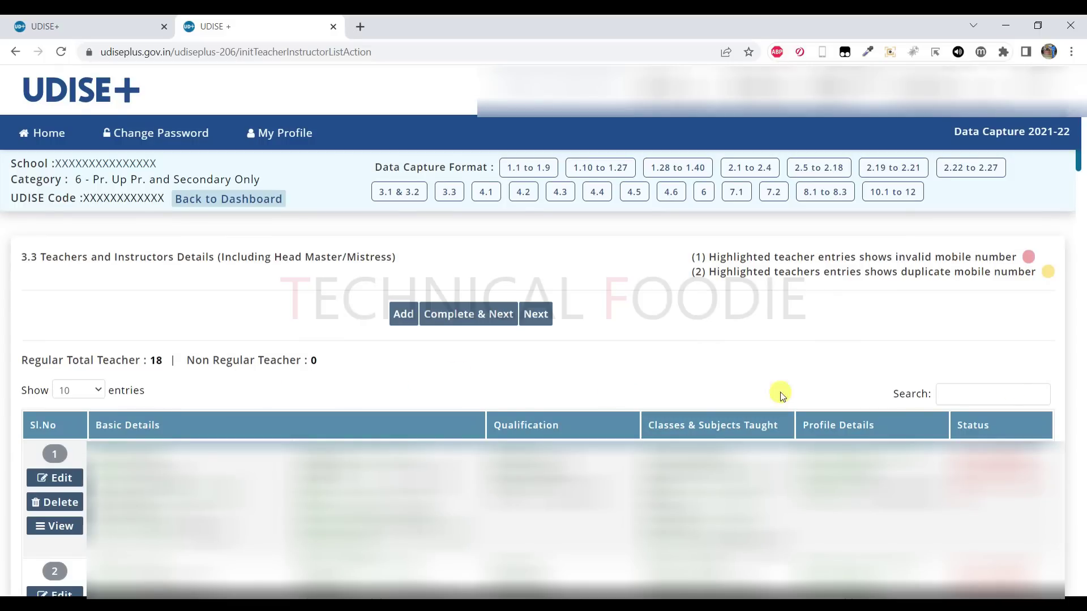
click(975, 394)
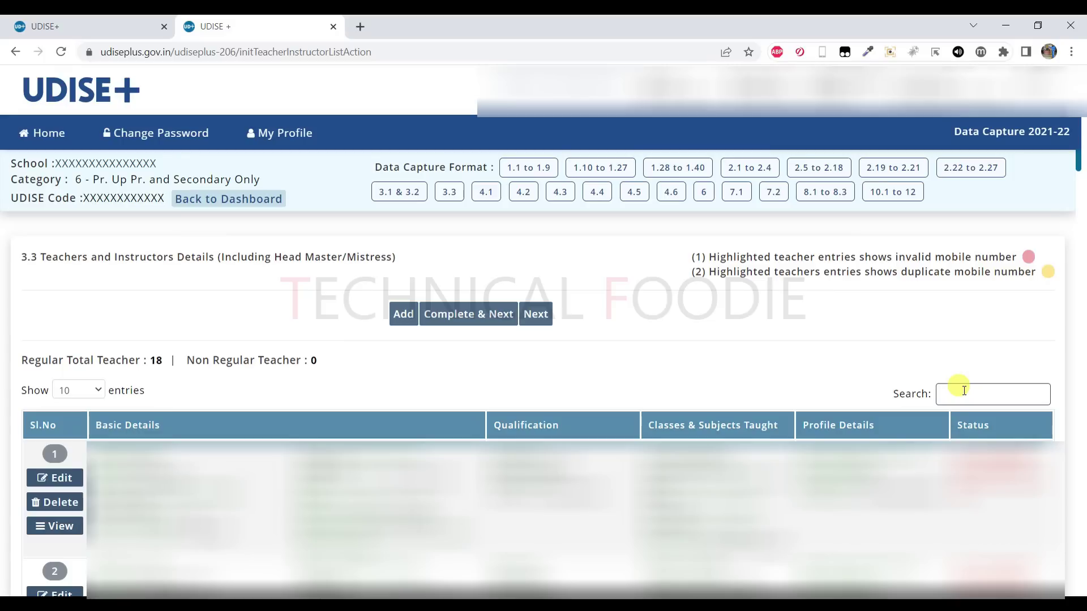
click(98, 390)
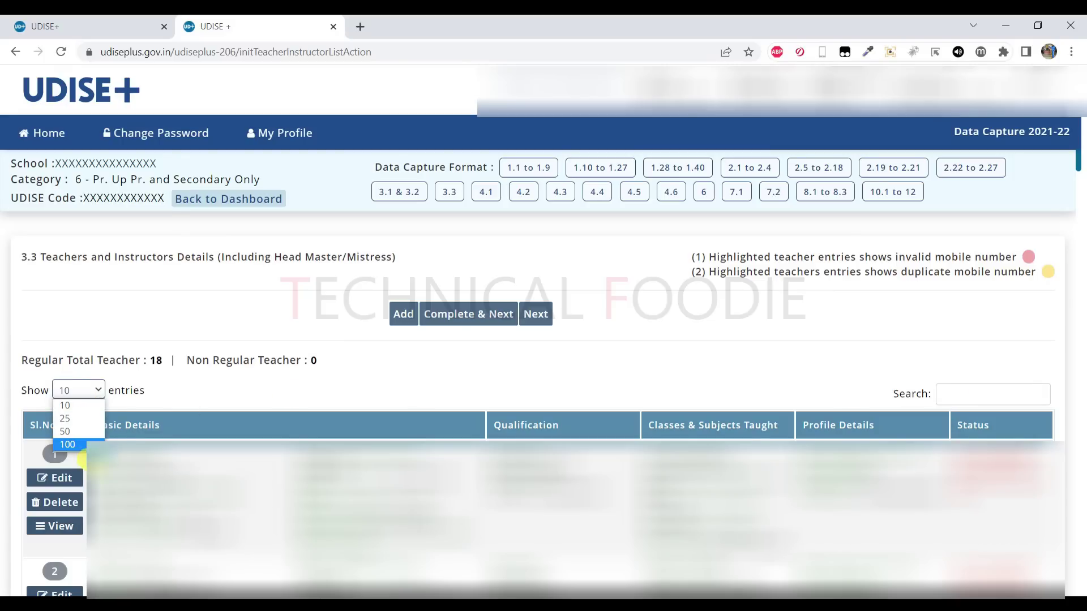
click(222, 373)
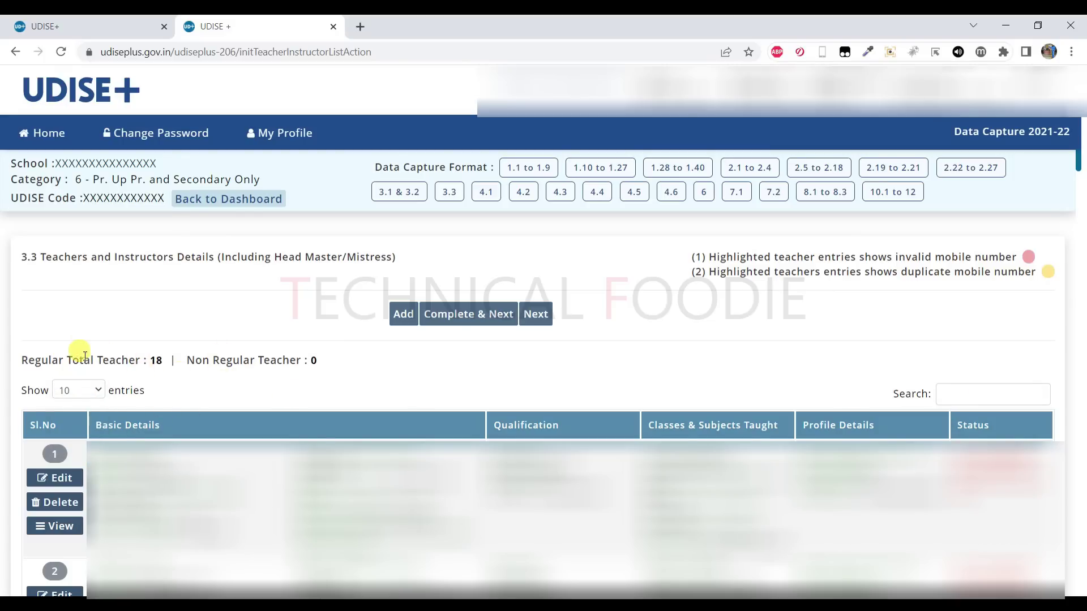
drag(149, 359, 322, 359)
click(317, 359)
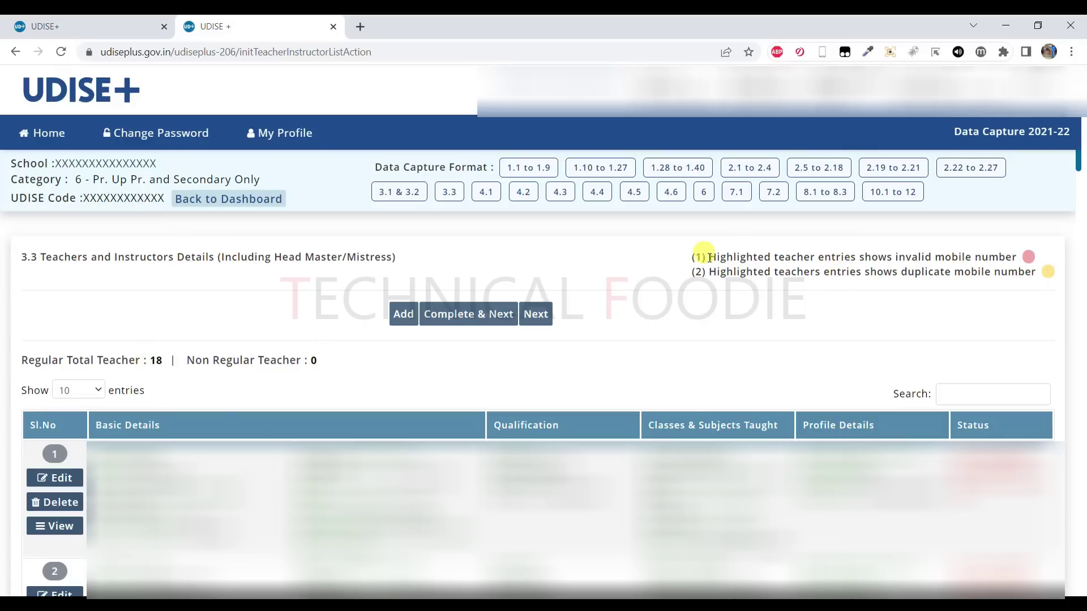
- Read the two notes on highlighted teacher entries with invalid and duplicate mobile numbers
drag(694, 256, 1016, 260)
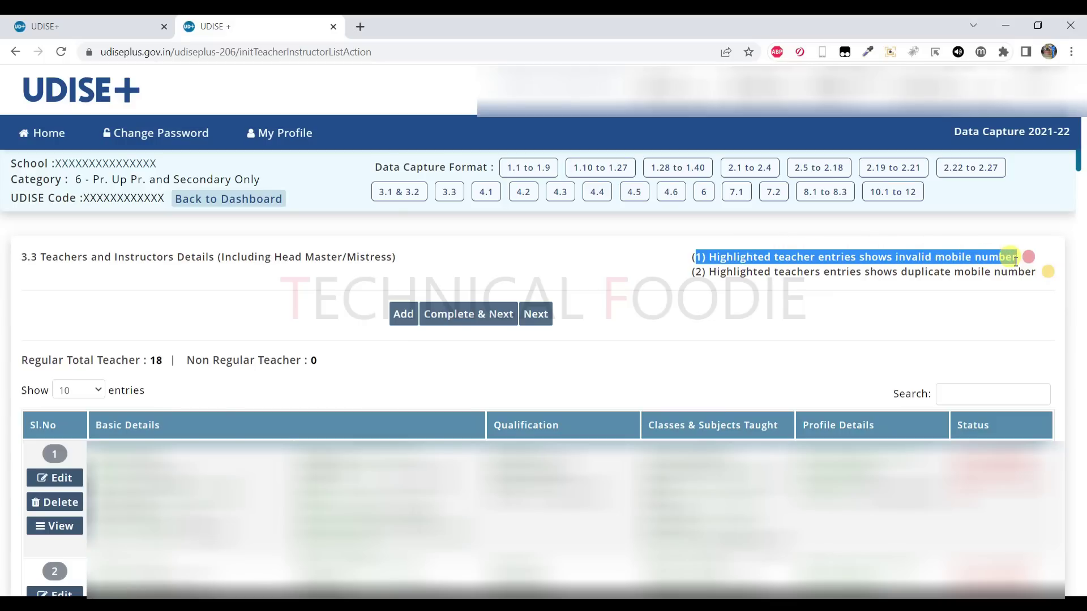
drag(706, 272, 1031, 277)
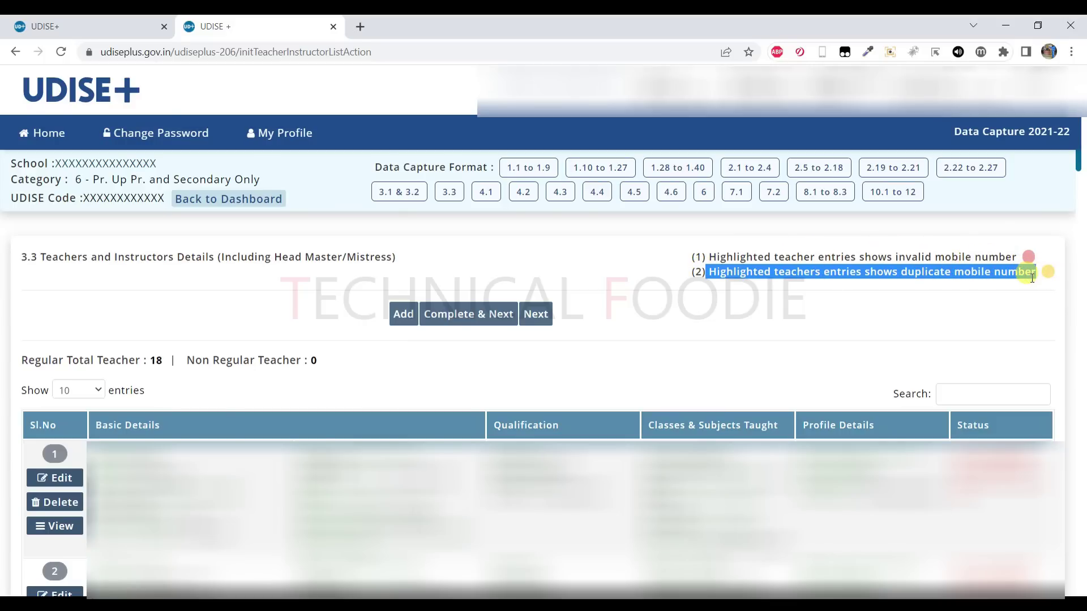
click(1031, 278)
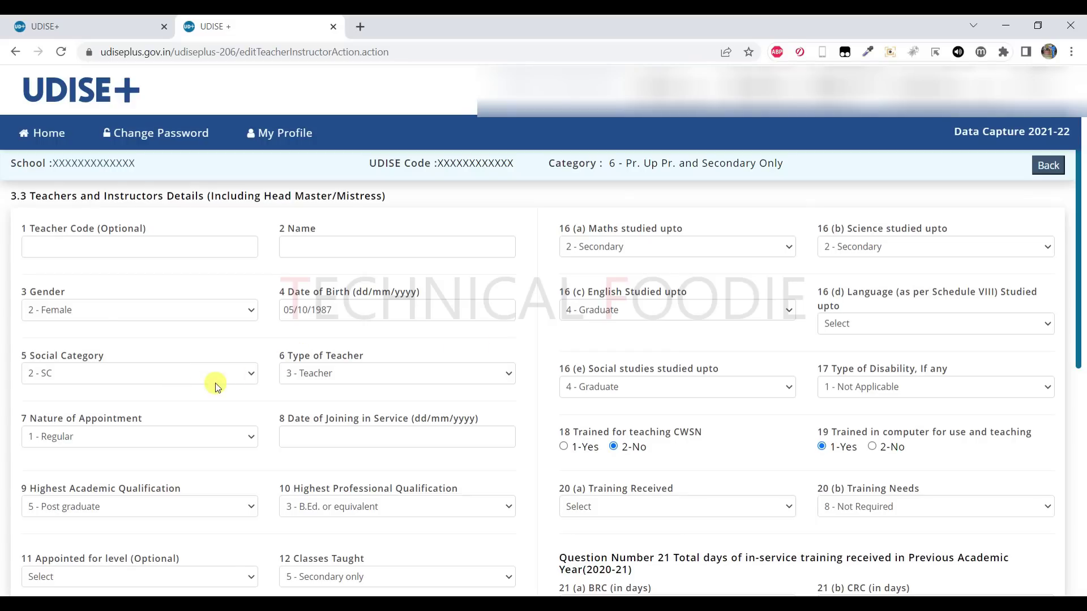
- Examine the Type of Teacher options and the remaining fields in the teacher's edit form
click(317, 374)
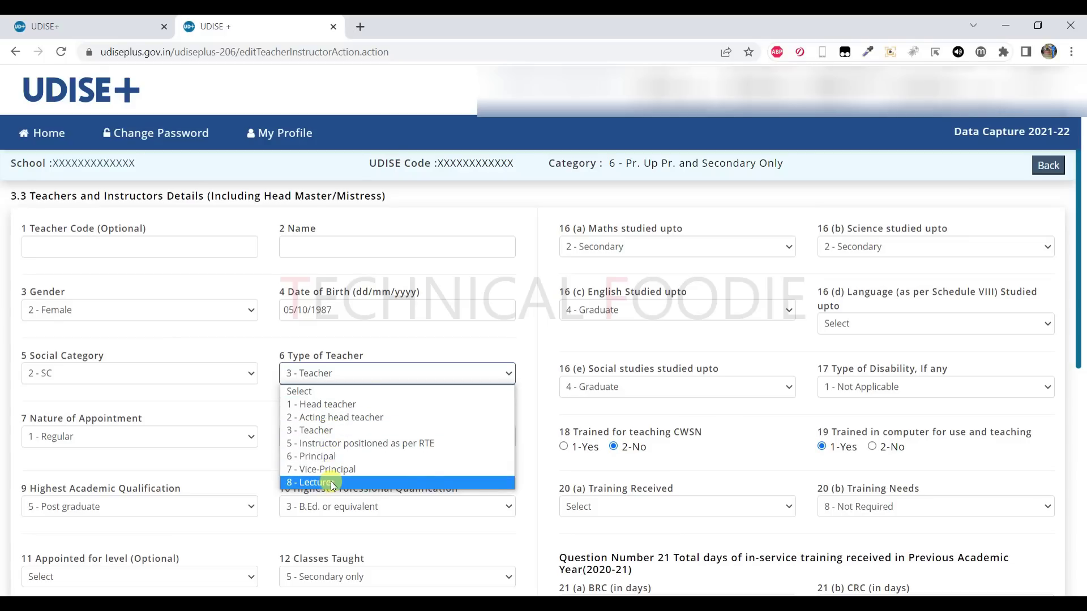
click(253, 411)
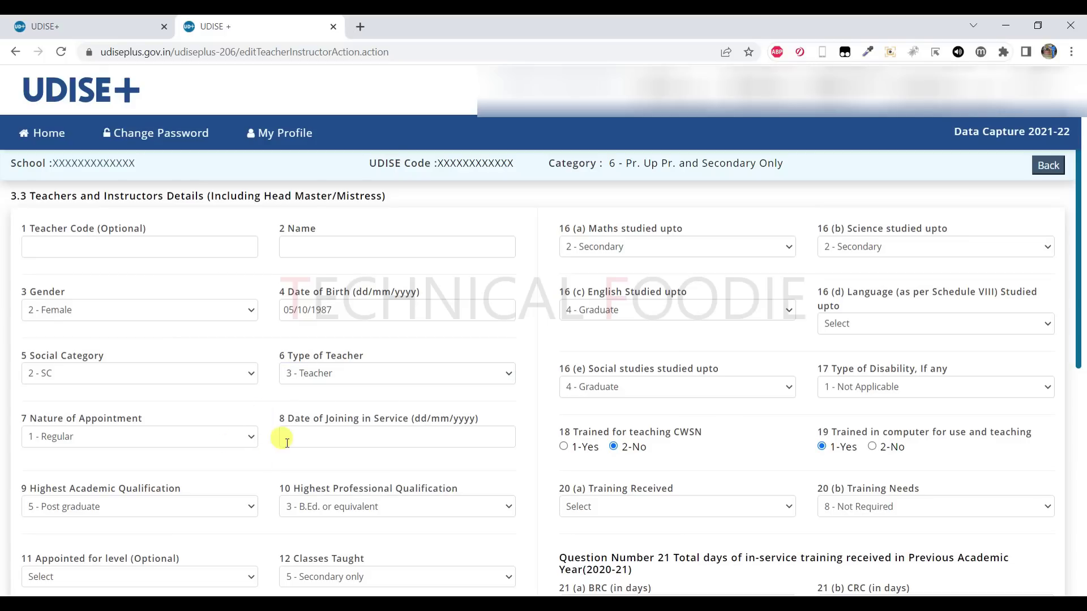
scroll(300, 475, down, 7)
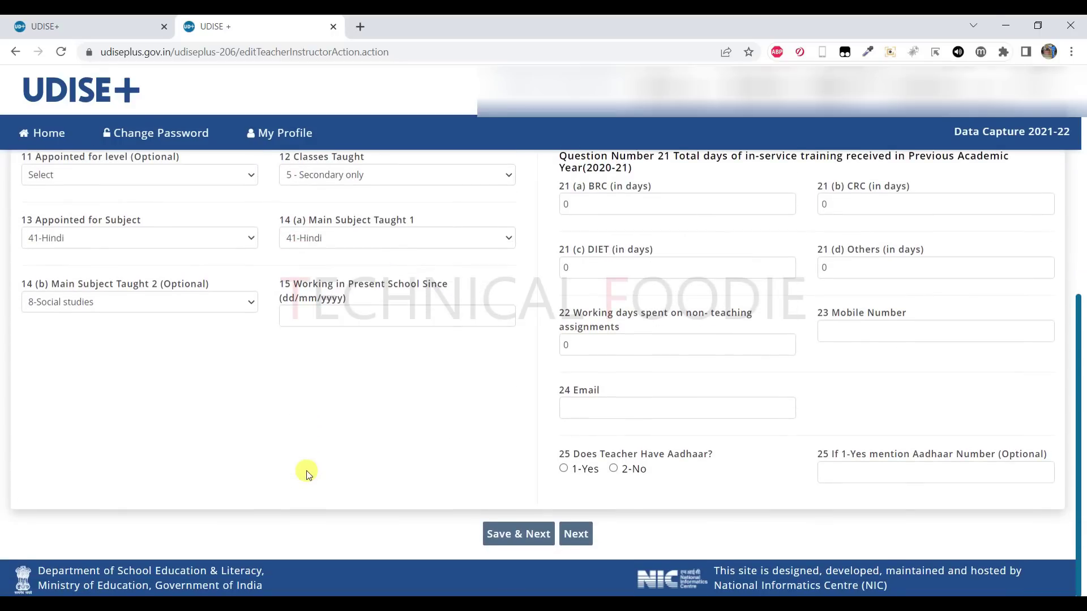
scroll(306, 470, up, 7)
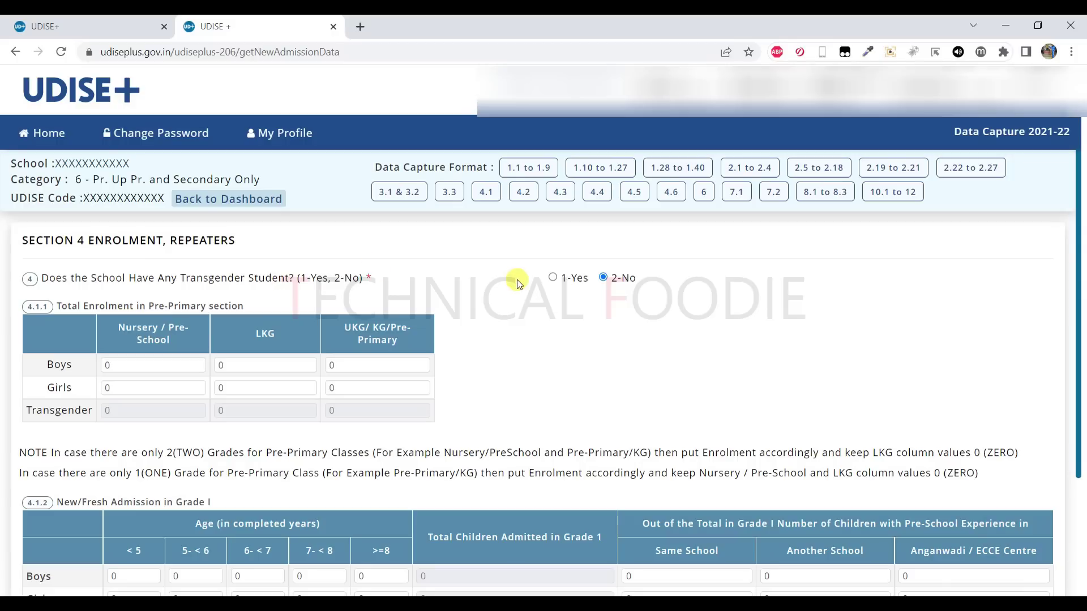
- Switch the transgender student question in section 4 to 1-Yes and back to 2-No to compare the Transgender rows
click(553, 278)
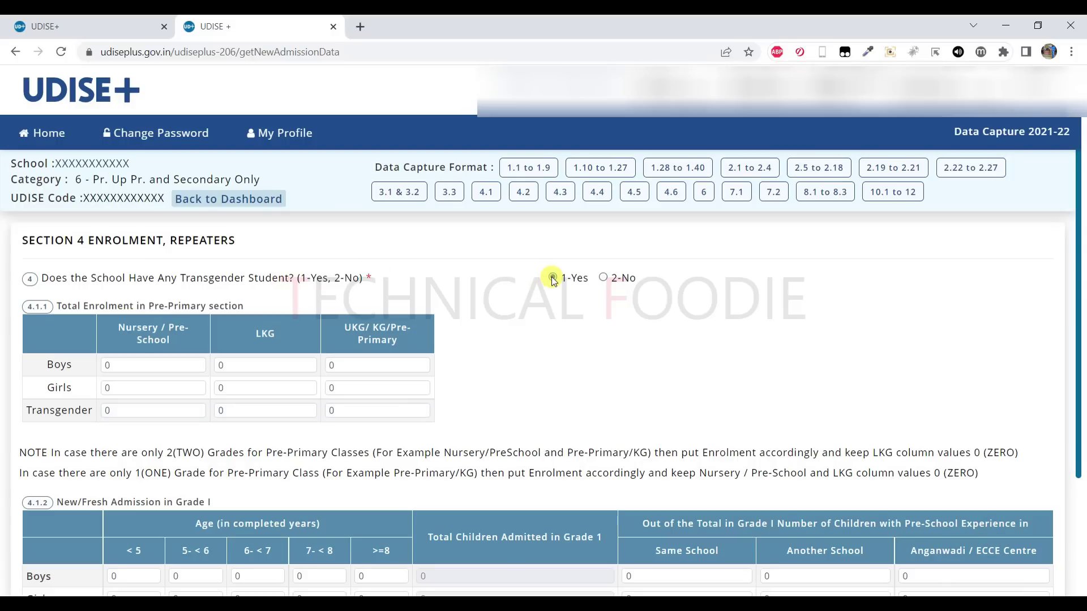
double_click(50, 412)
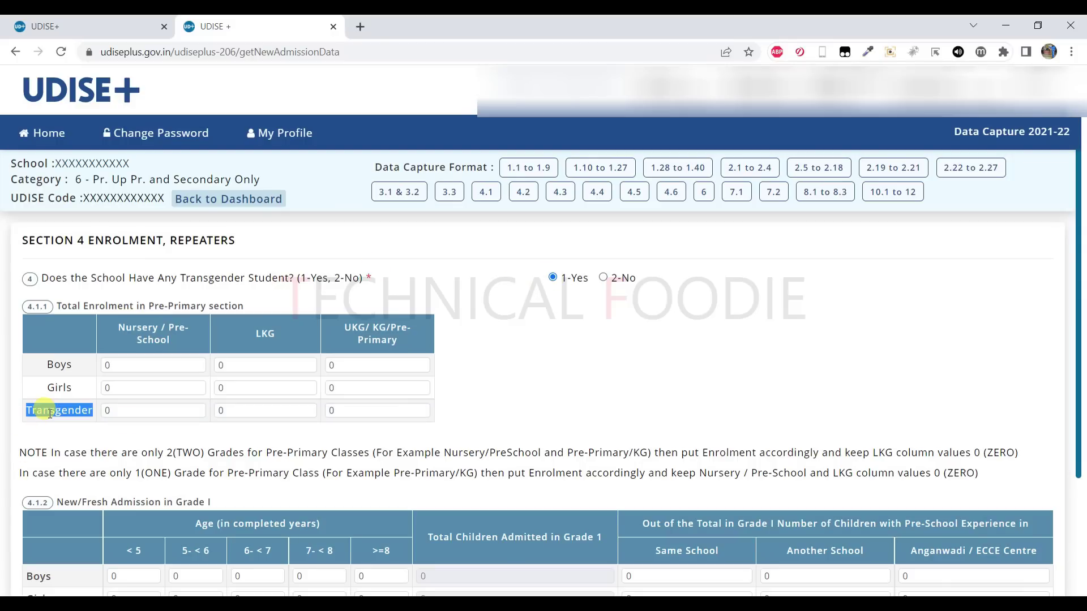
click(604, 278)
scroll(561, 347, down, 3)
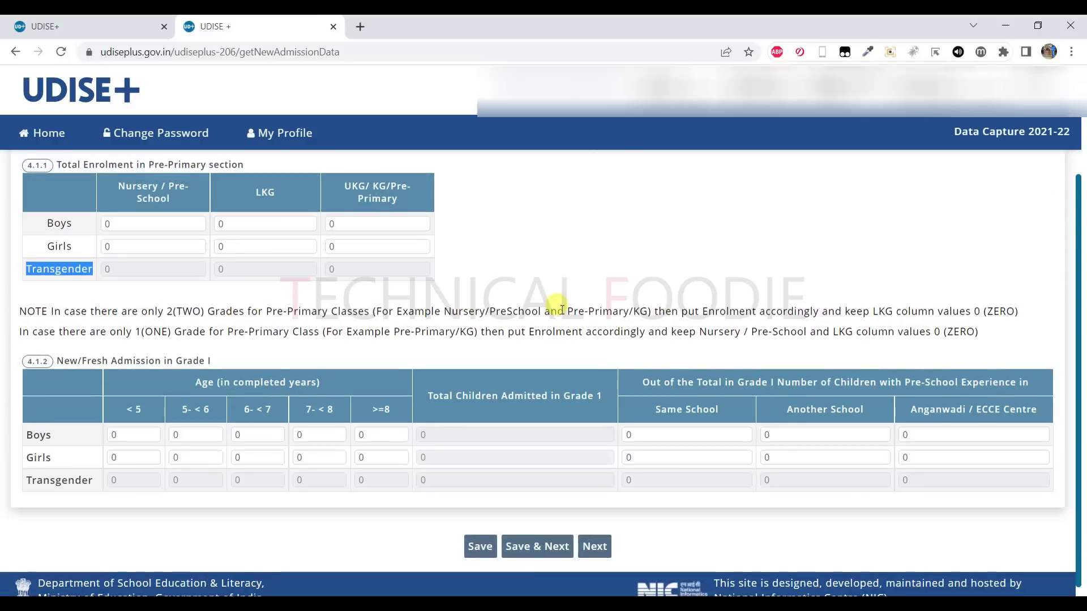
scroll(560, 300, up, 1)
click(553, 206)
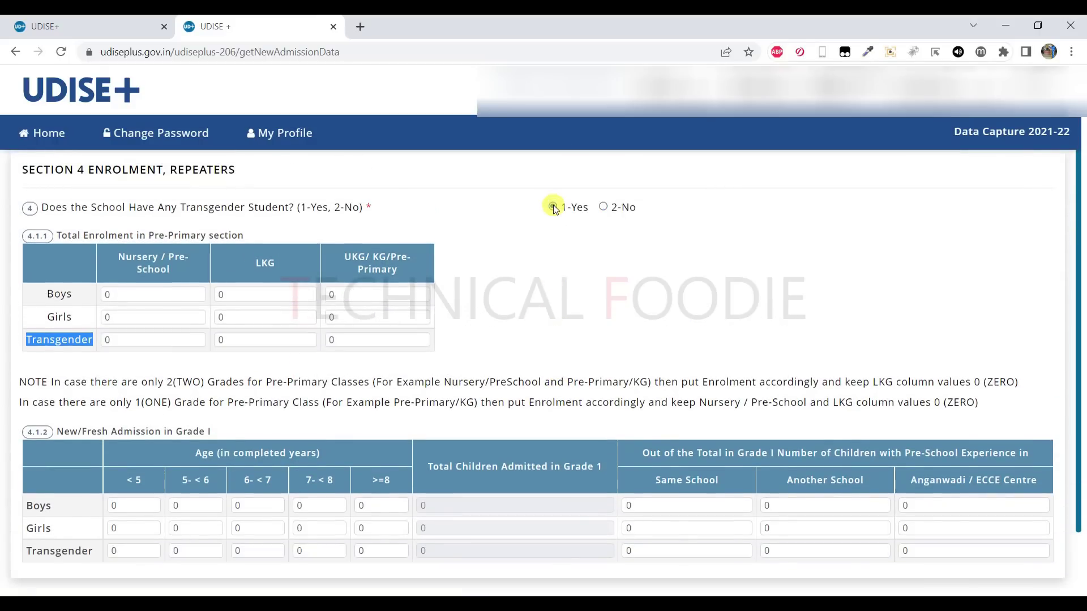
click(604, 206)
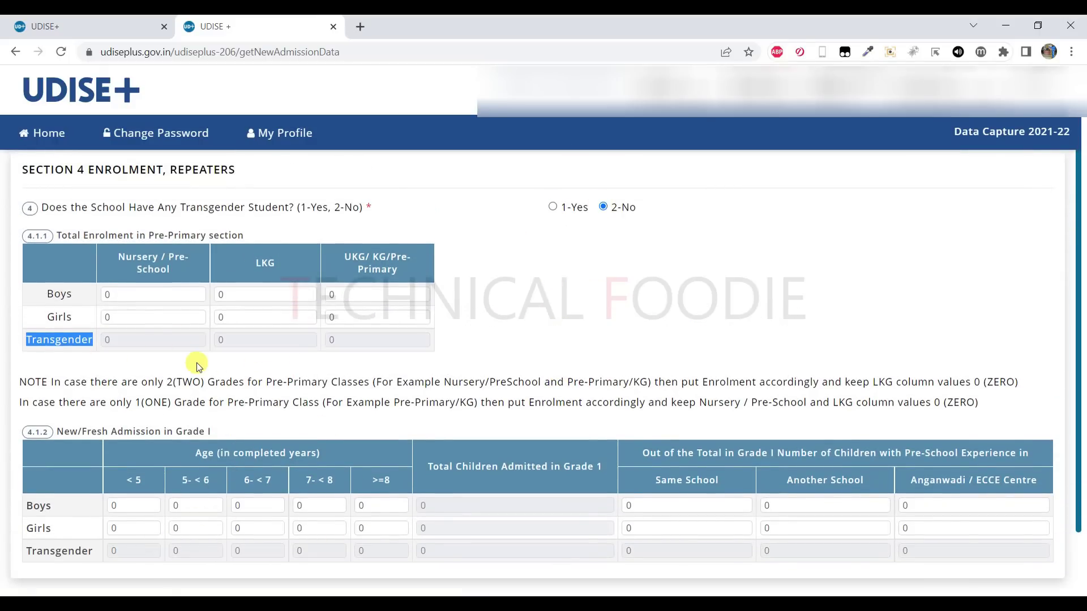
- Go through the Boys and Girls fields for Nursery, LKG and UKG in pre-primary enrolment table 4.1.1
click(151, 285)
click(154, 295)
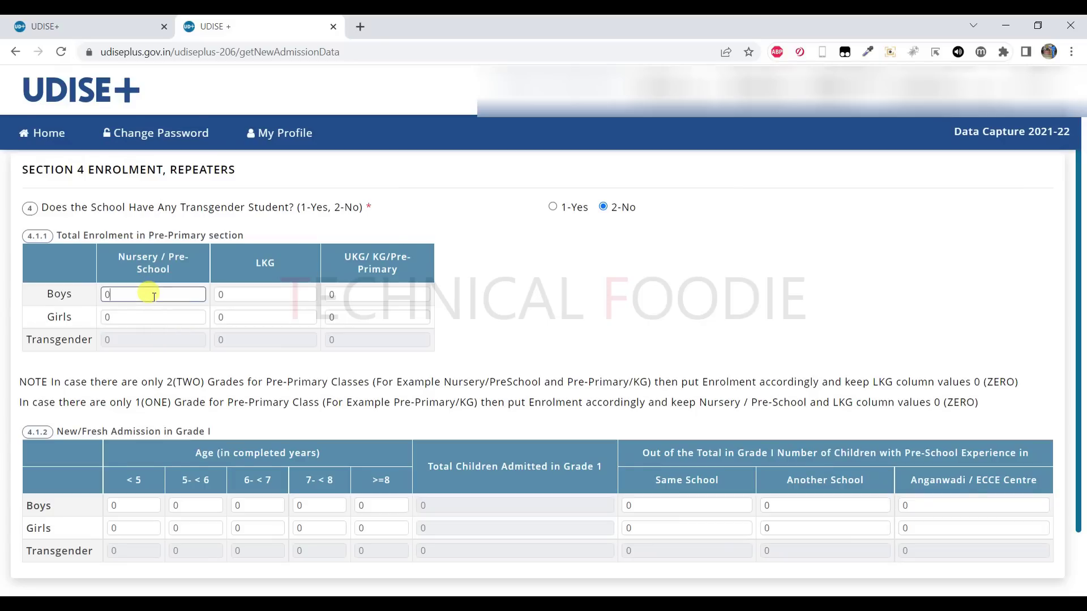
click(258, 295)
click(329, 294)
click(202, 318)
click(258, 317)
click(331, 317)
- Review the Grade I new admission table 4.1.2 and check the data capture session year
scroll(287, 411, down, 1)
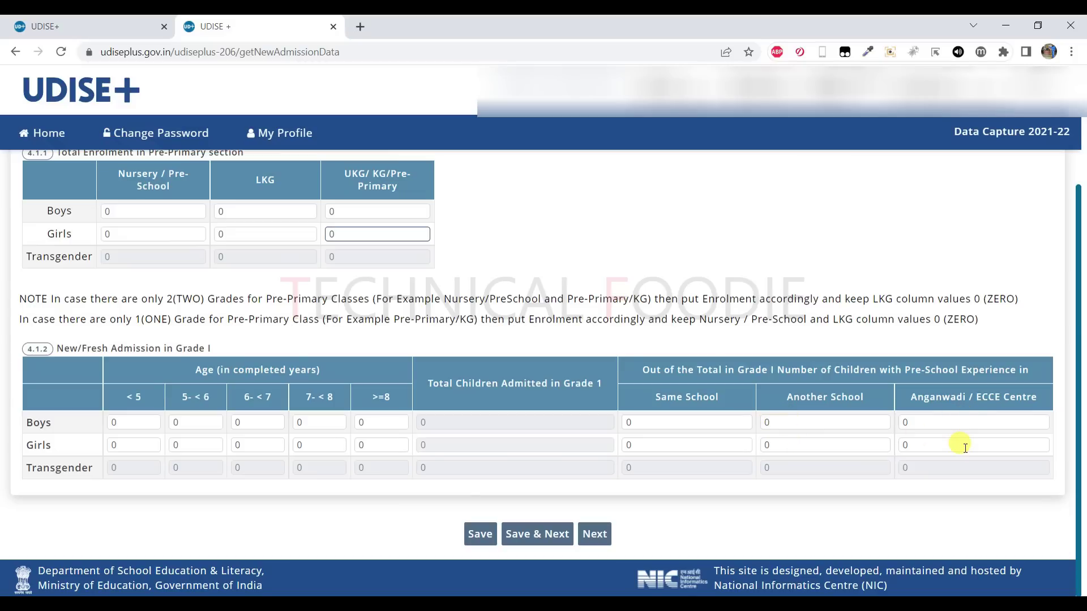
scroll(965, 447, up, 3)
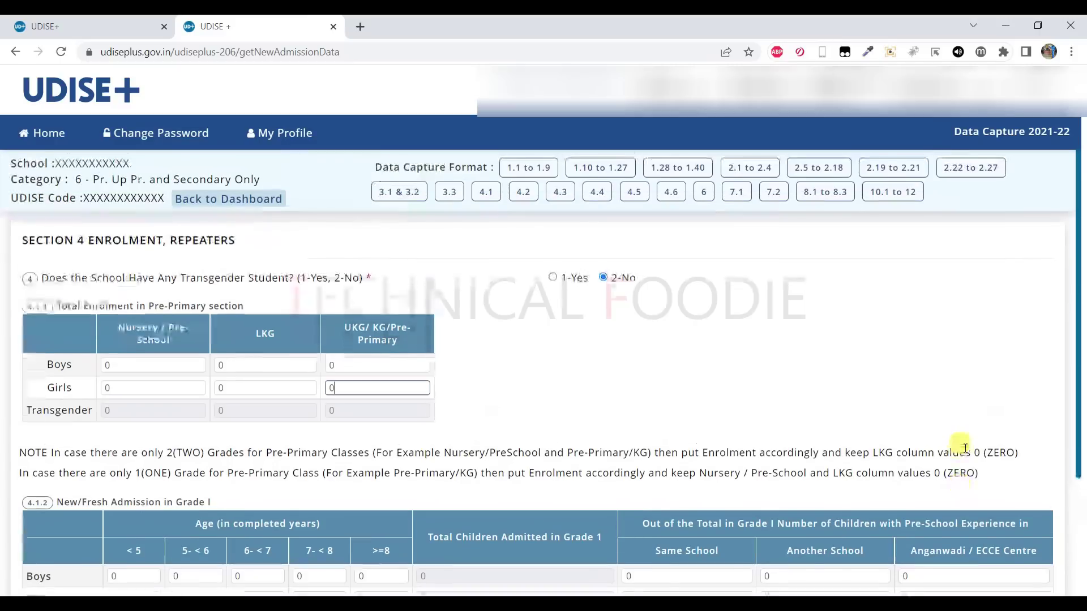
drag(1022, 130, 1081, 132)
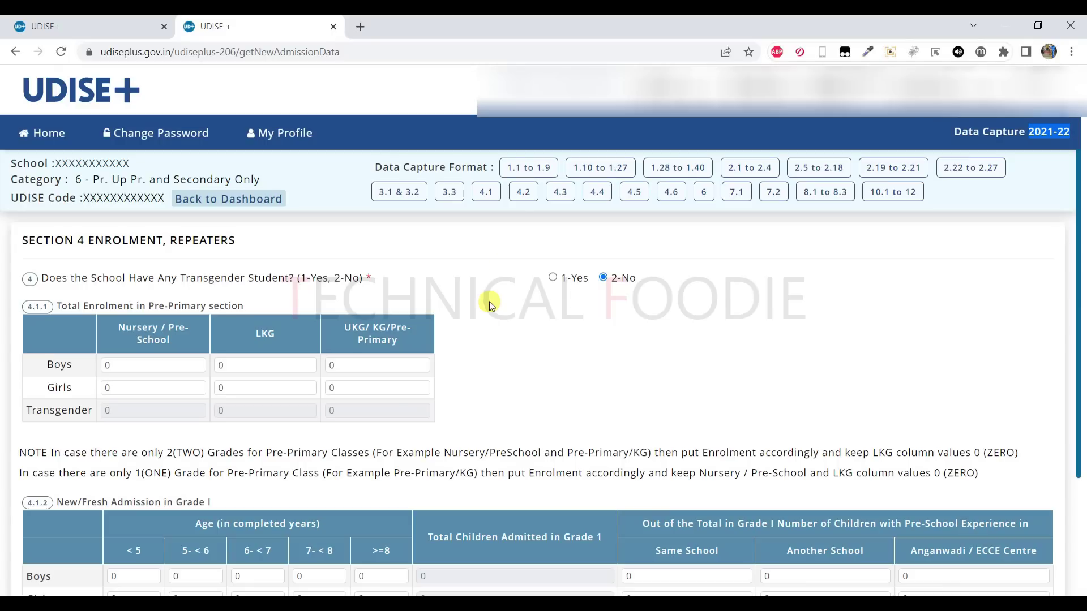
- Open section 4.2 on current session enrolment and review the social category table down to its grand totals
click(521, 193)
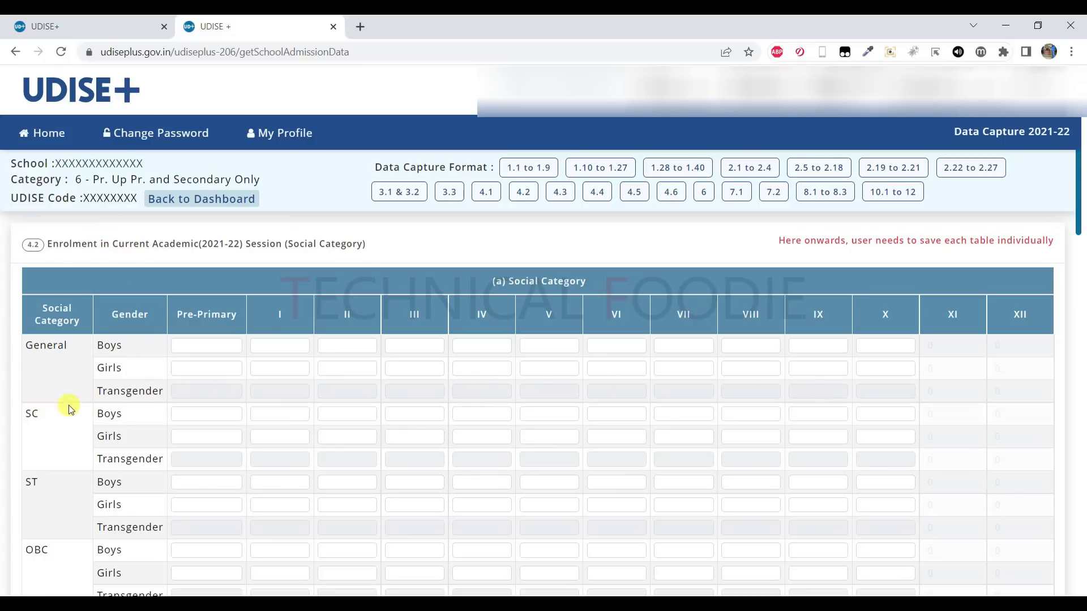
scroll(69, 429, down, 1)
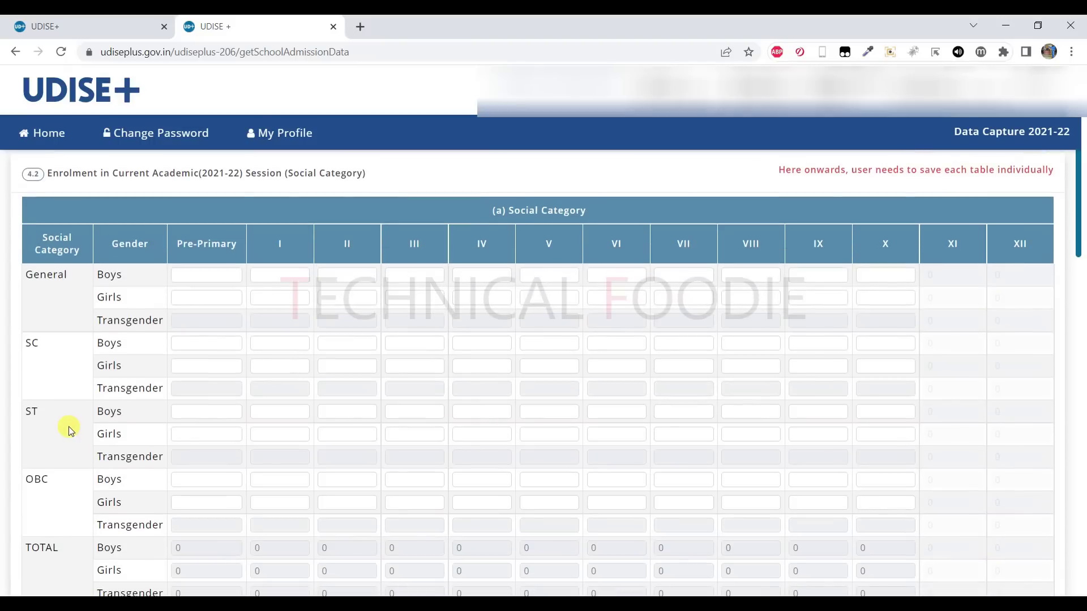
scroll(72, 481, down, 1)
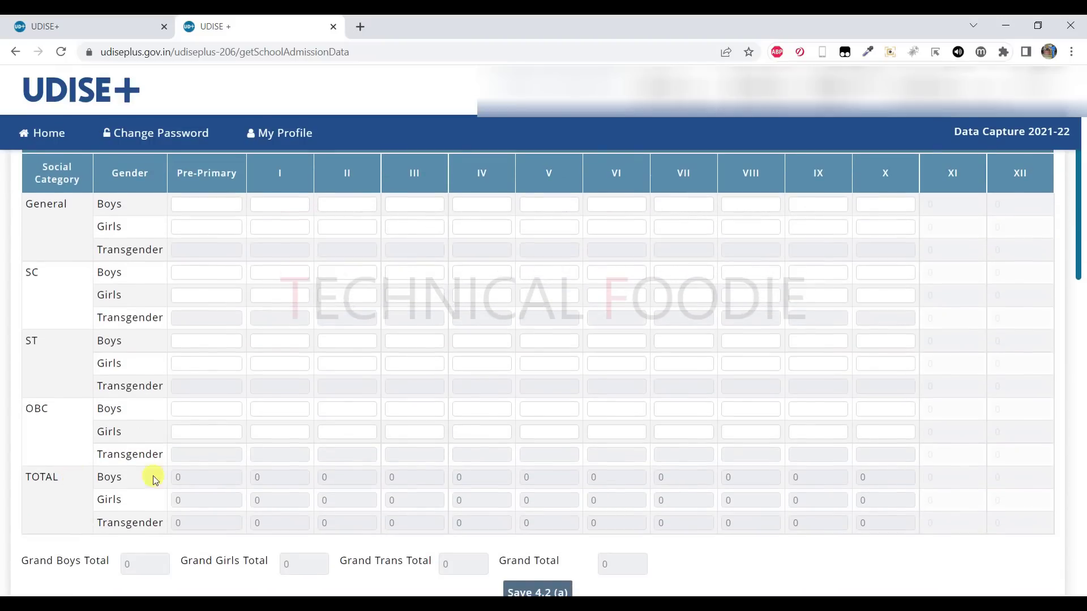
scroll(303, 500, down, 1)
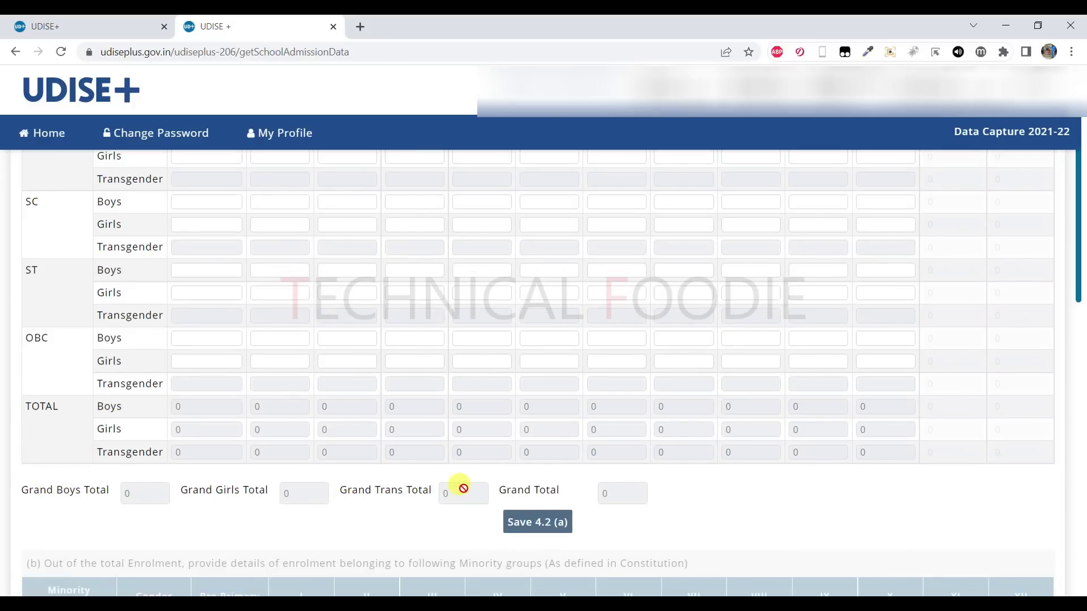
drag(606, 492, 587, 493)
- Review the save option for table 4.2 (a) and the minority groups enrolment table (b) below it
scroll(319, 485, down, 1)
scroll(319, 485, down, 1)
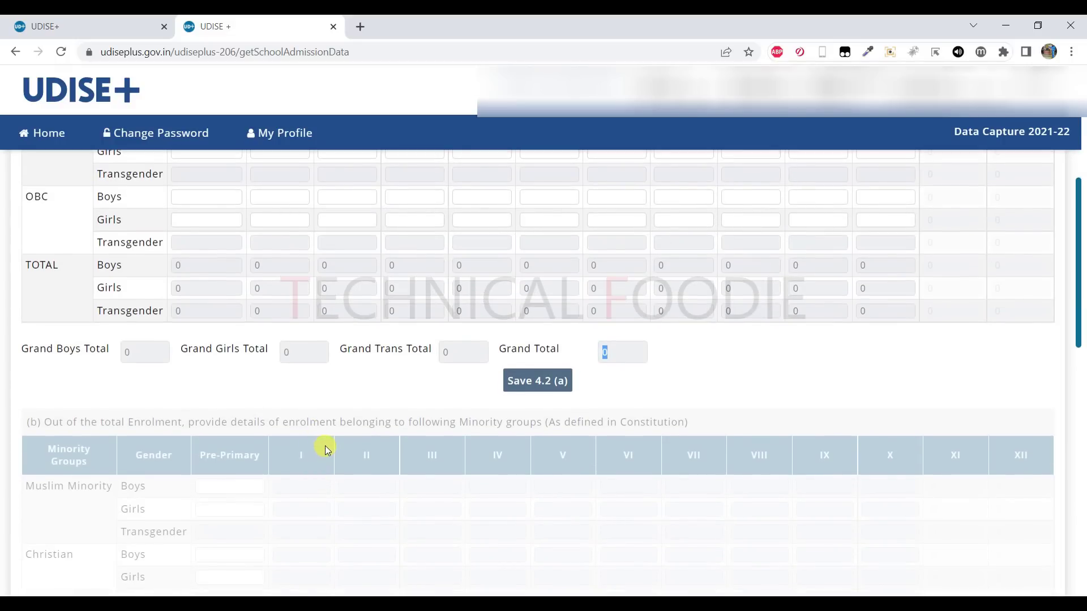
scroll(325, 451, down, 2)
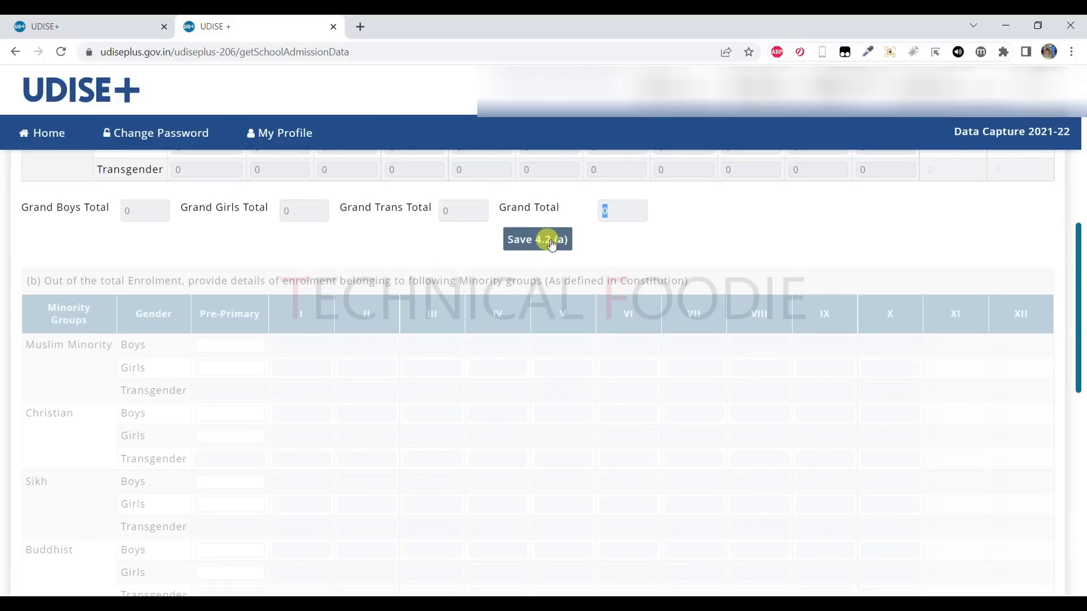
scroll(298, 284, down, 1)
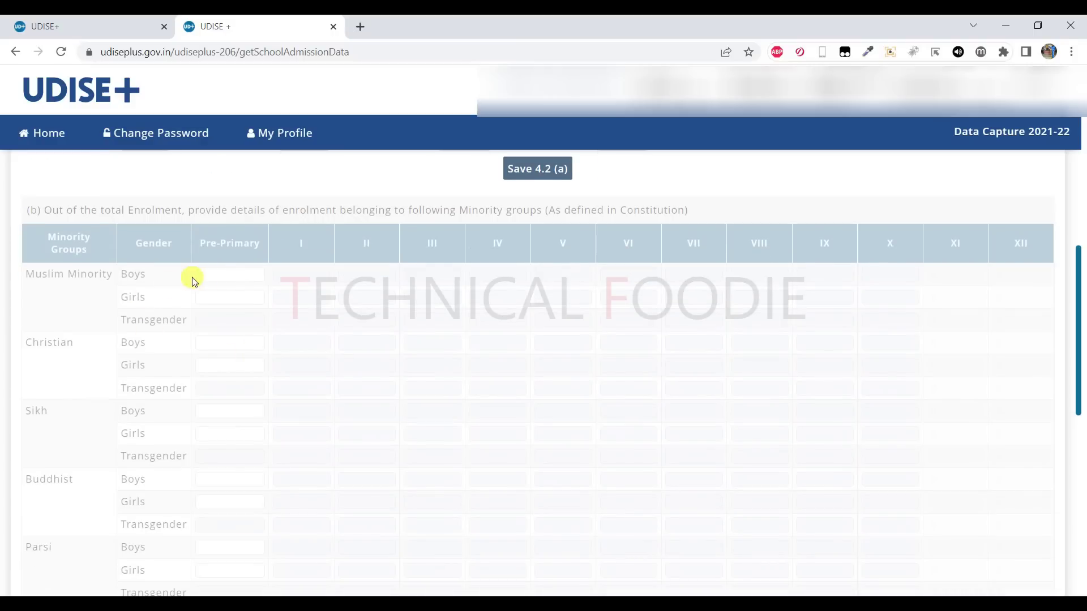
- Look through the minority groups enrolment table 4.2 (b) down to table (c) on Aadhaar and BPL students
scroll(177, 383, down, 4)
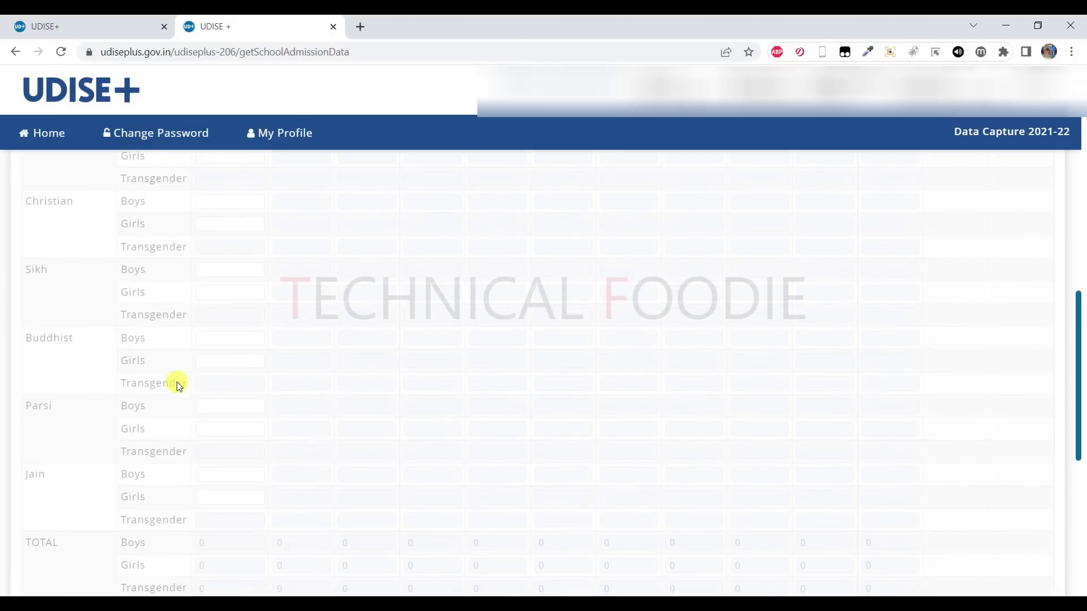
scroll(173, 443, down, 3)
scroll(174, 444, down, 3)
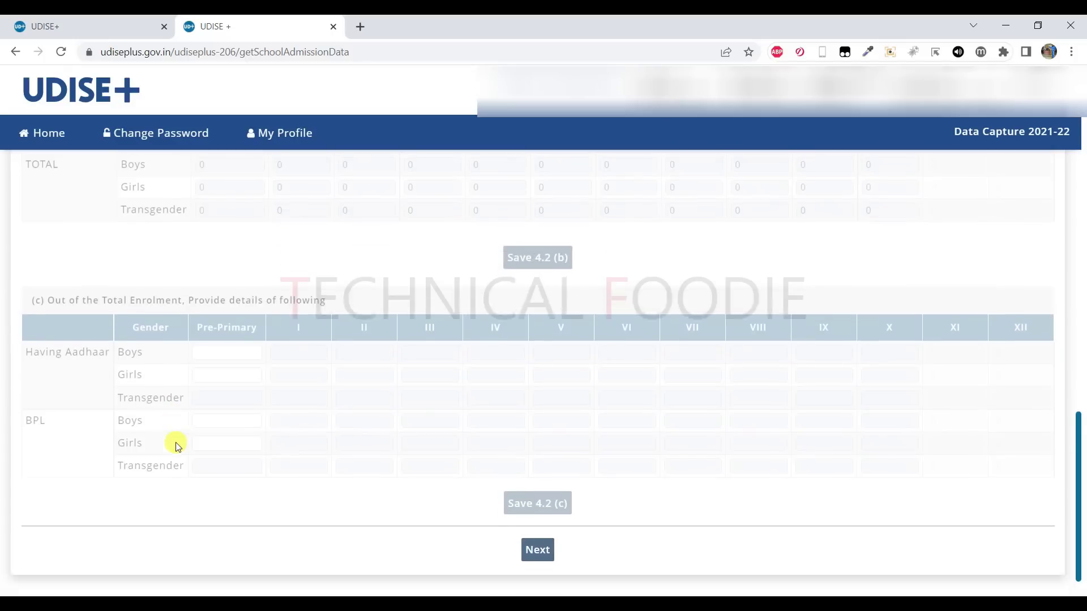
- Review the social category rows and grand totals of table 4.2 (a) against the start of minority table (b)
scroll(176, 444, up, 15)
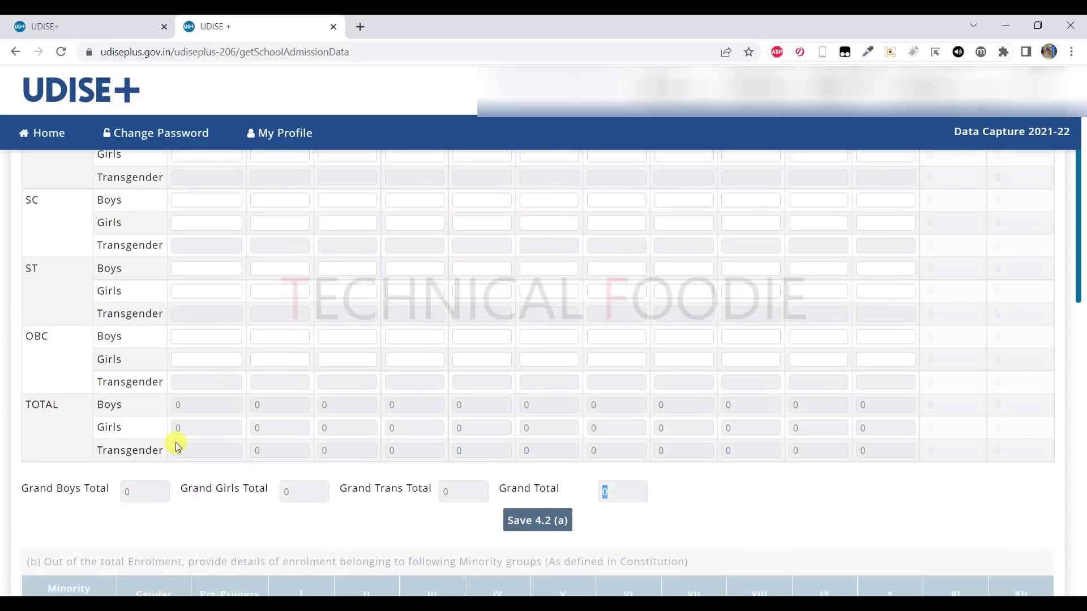
scroll(315, 364, down, 2)
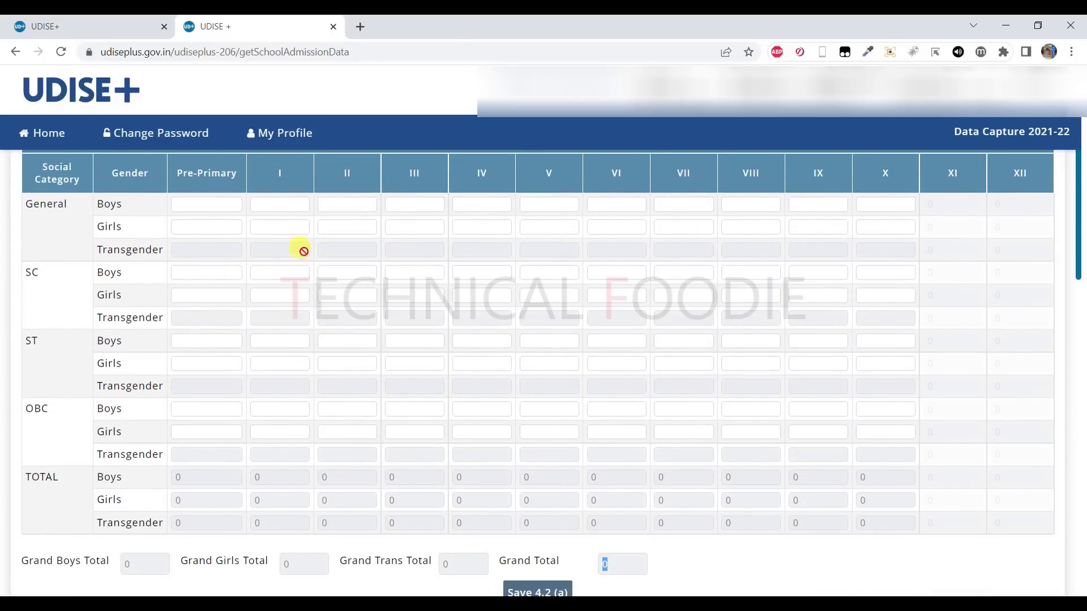
scroll(461, 286, down, 1)
scroll(461, 286, down, 2)
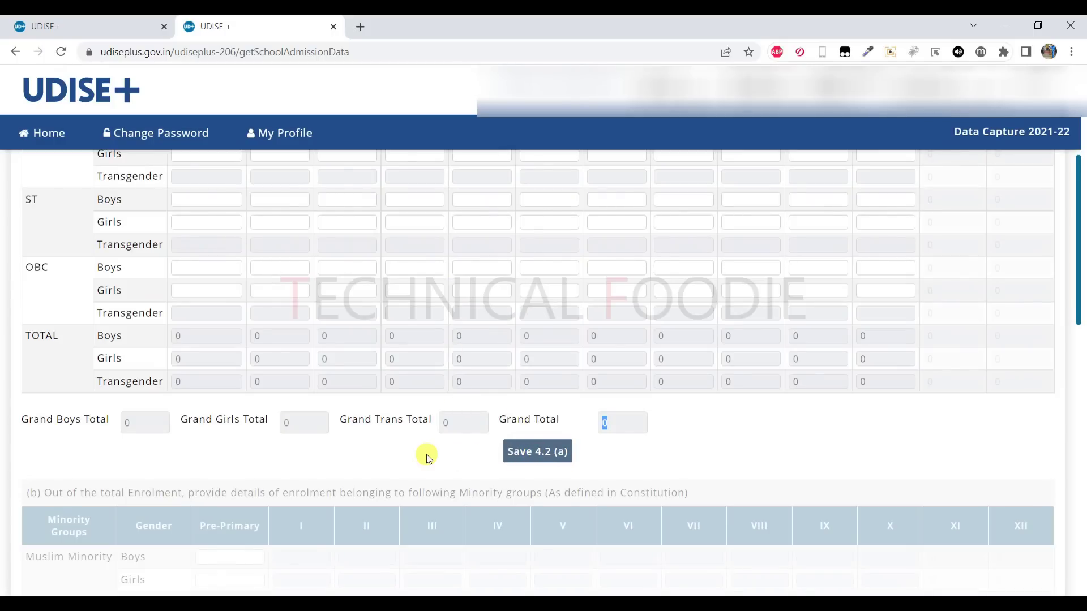
scroll(426, 454, down, 3)
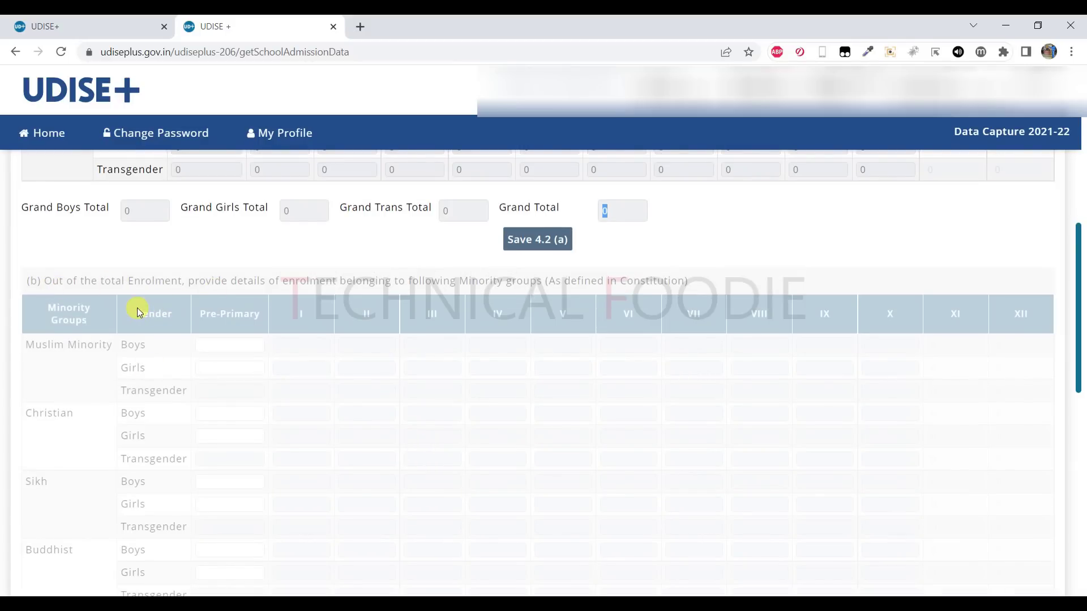
scroll(137, 307, up, 5)
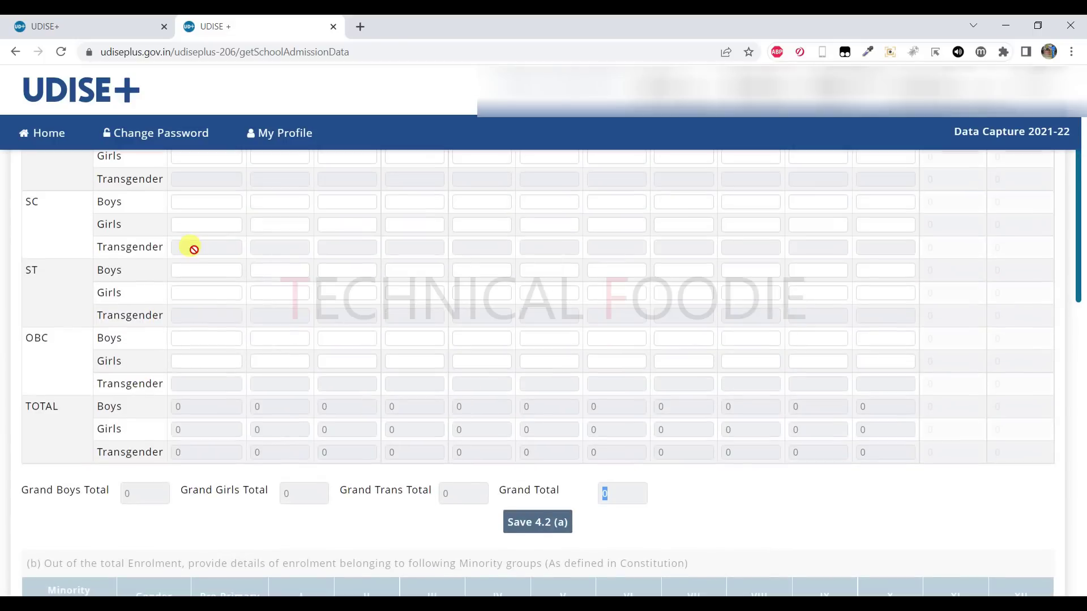
scroll(202, 313, down, 4)
scroll(203, 313, up, 5)
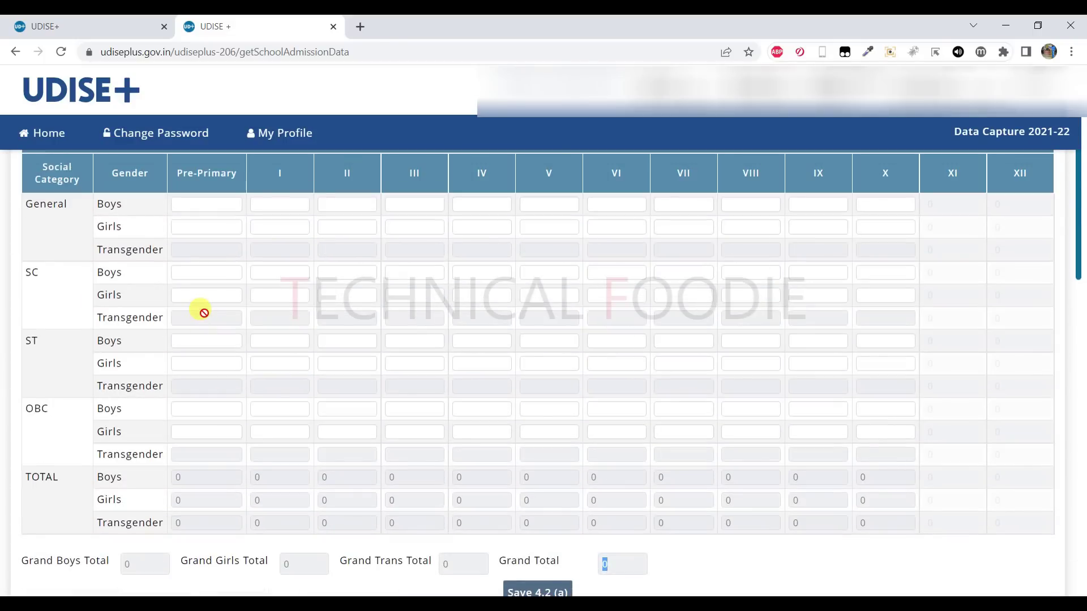
- Go through the minority groups from Muslim to Jain in table 4.2 (b), down to its totals and save option
scroll(204, 313, down, 5)
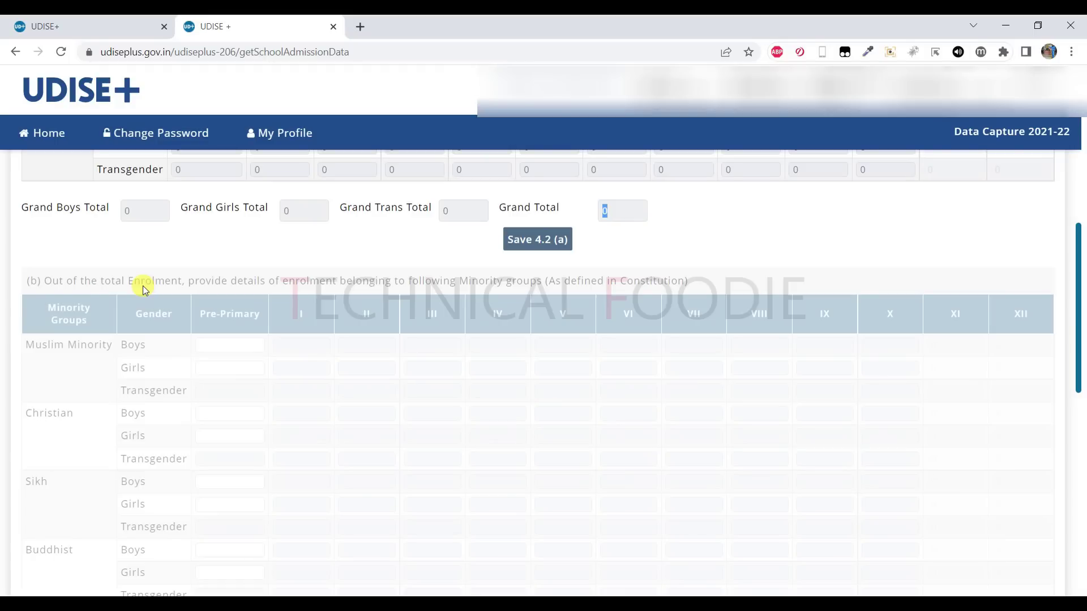
scroll(243, 445, down, 2)
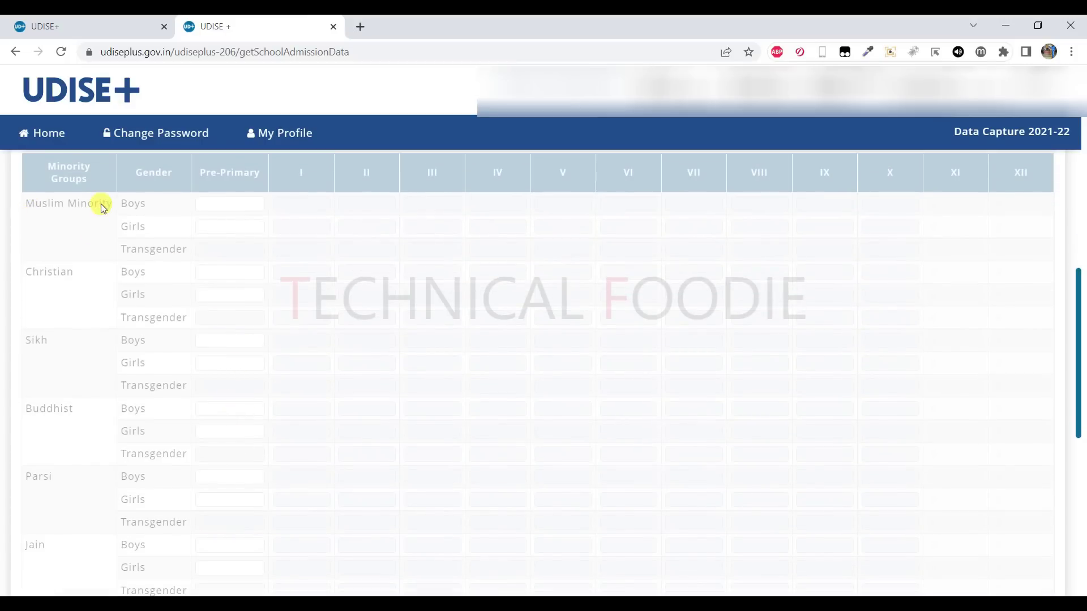
scroll(89, 422, down, 1)
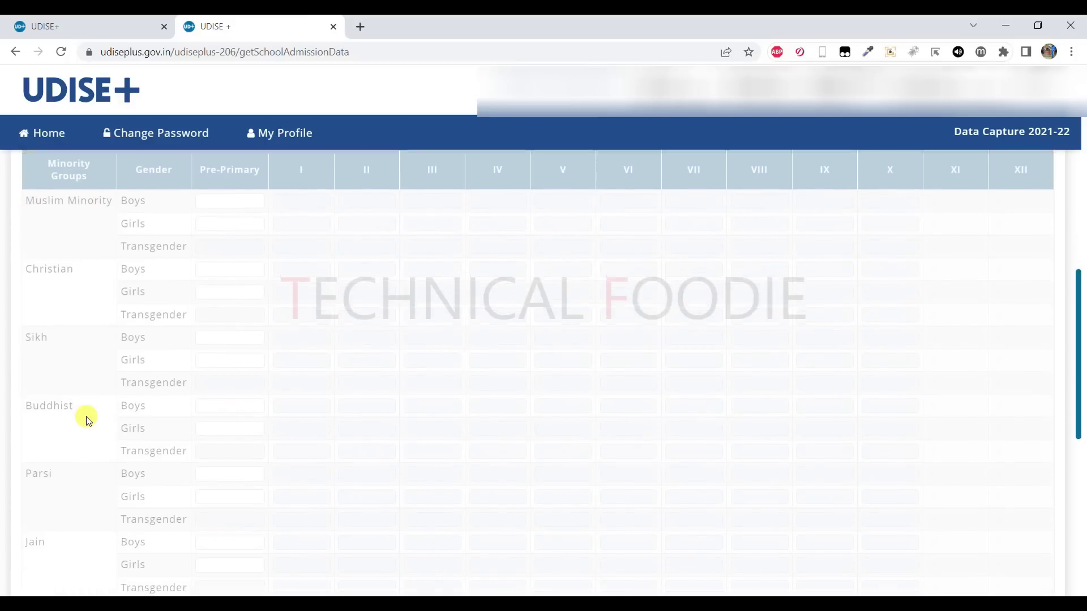
scroll(57, 470, down, 2)
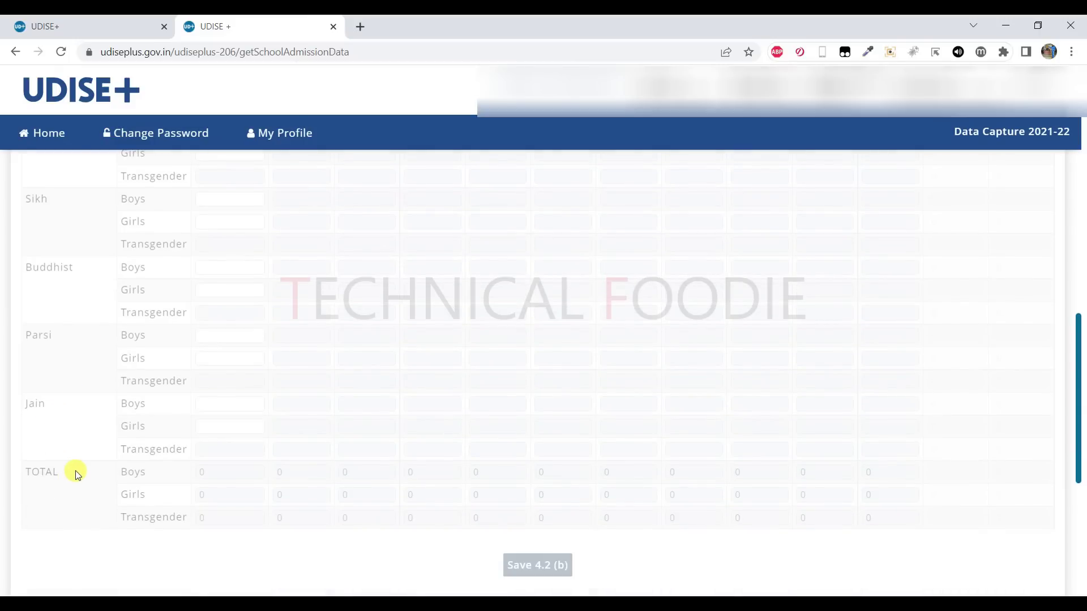
scroll(77, 472, up, 1)
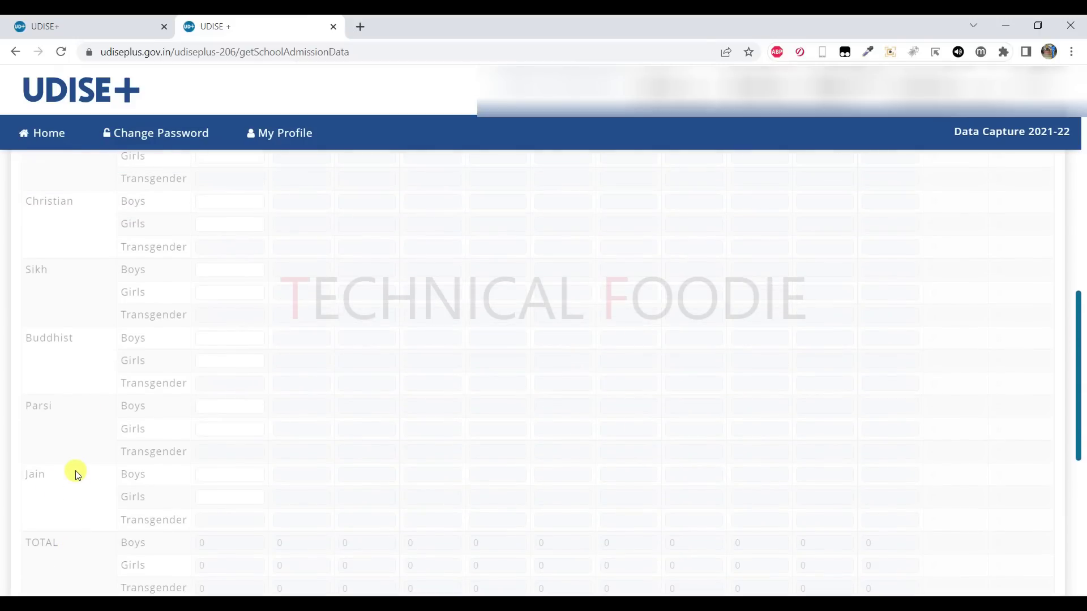
scroll(102, 458, up, 2)
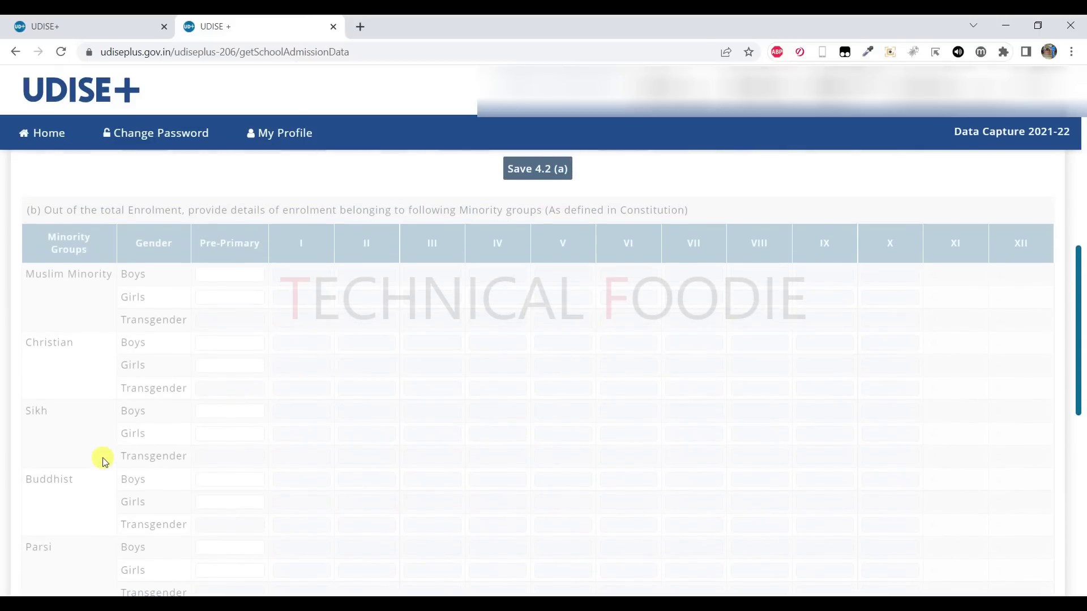
scroll(104, 461, down, 4)
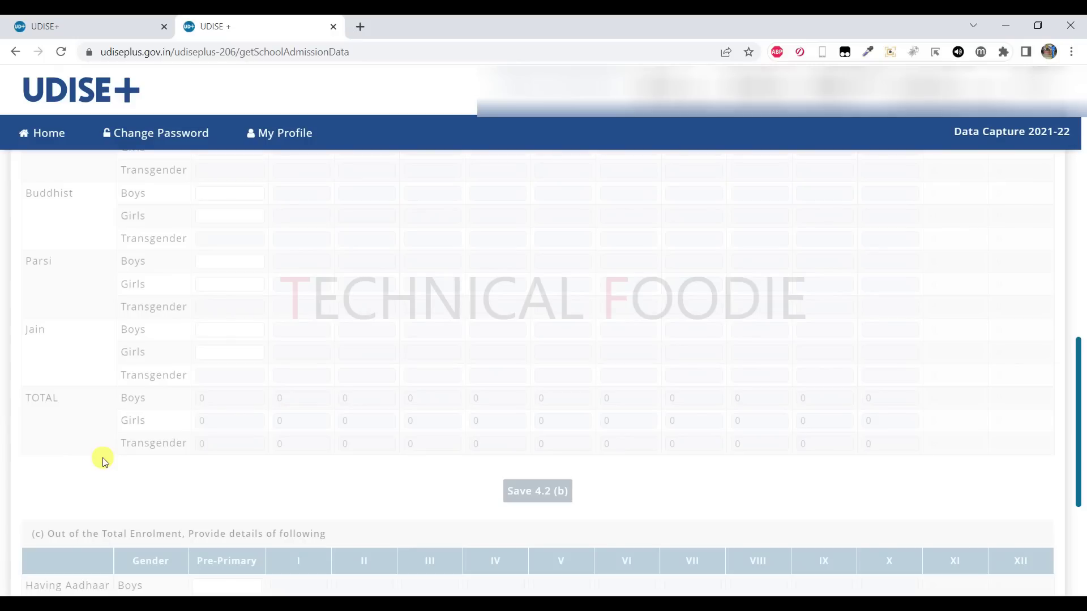
scroll(425, 395, down, 1)
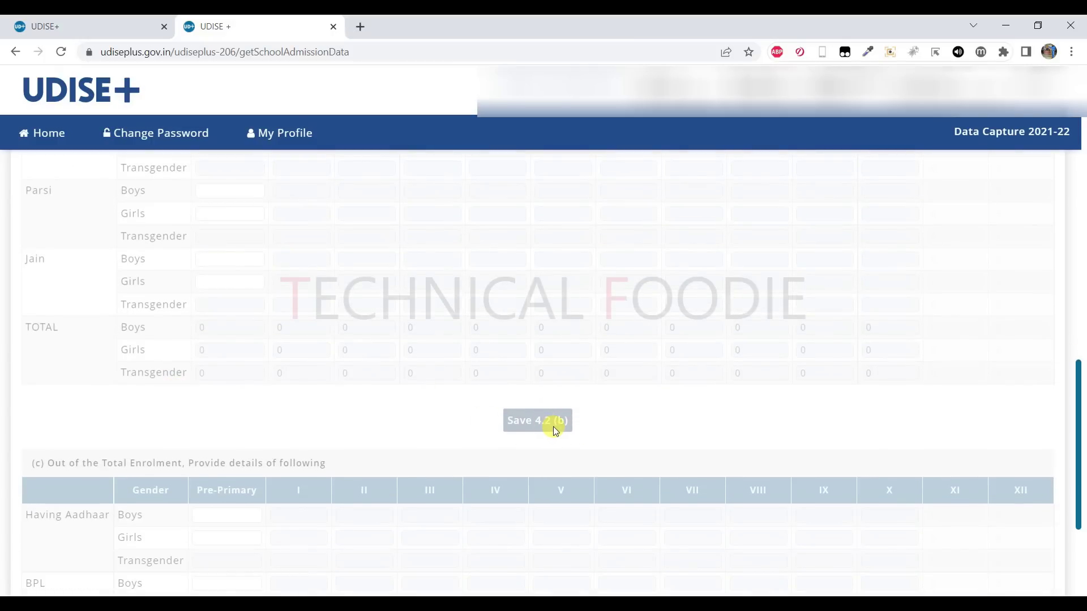
- Review the Having Aadhaar and BPL rows of table 4.2 (c) against the total enrolment in table (a)
scroll(553, 426, down, 3)
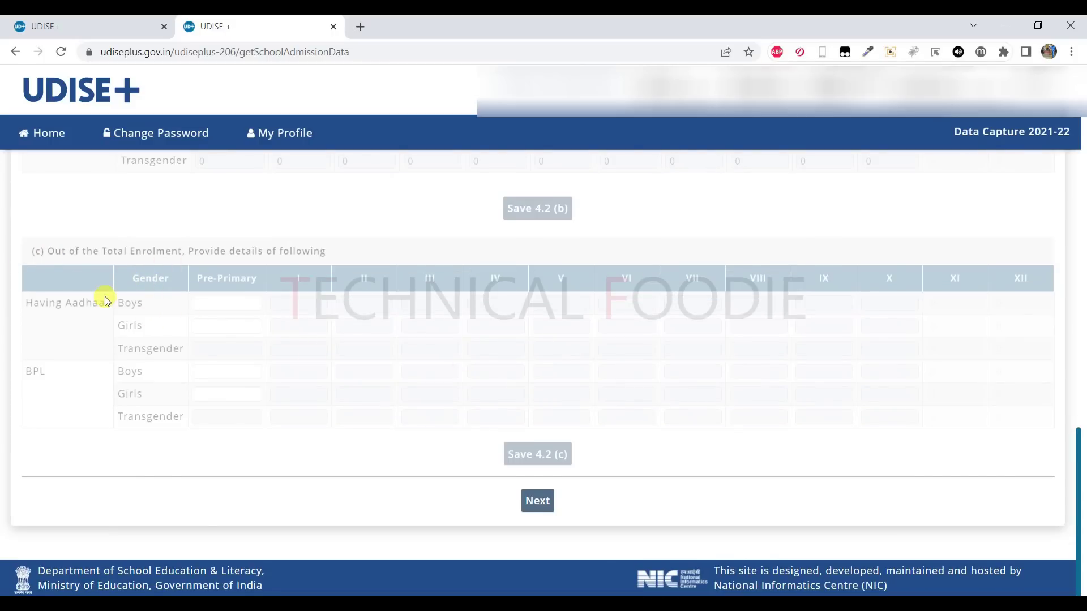
scroll(124, 258, up, 10)
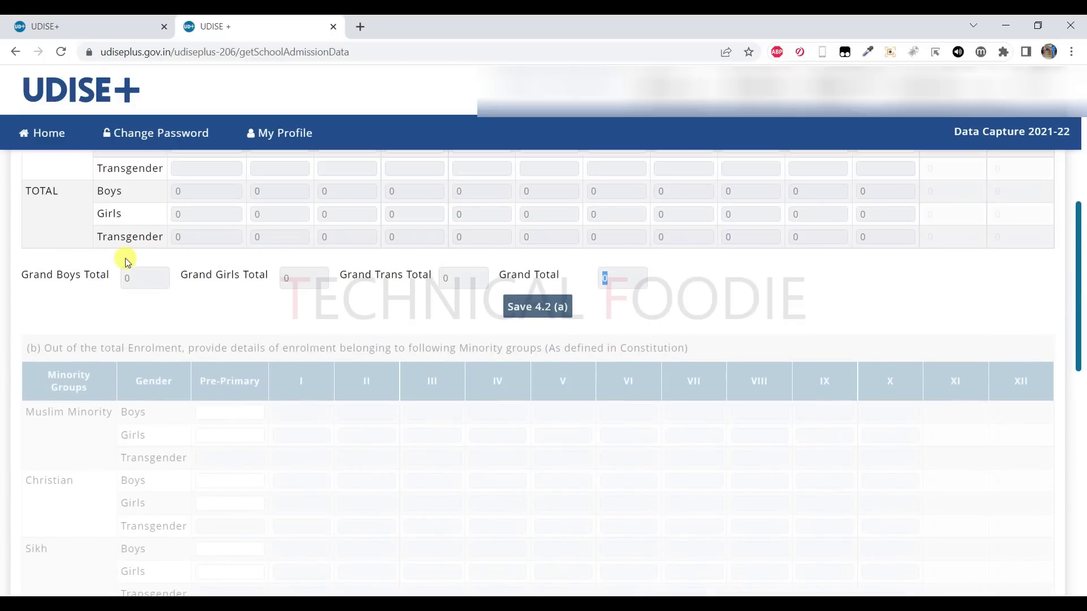
scroll(219, 303, down, 10)
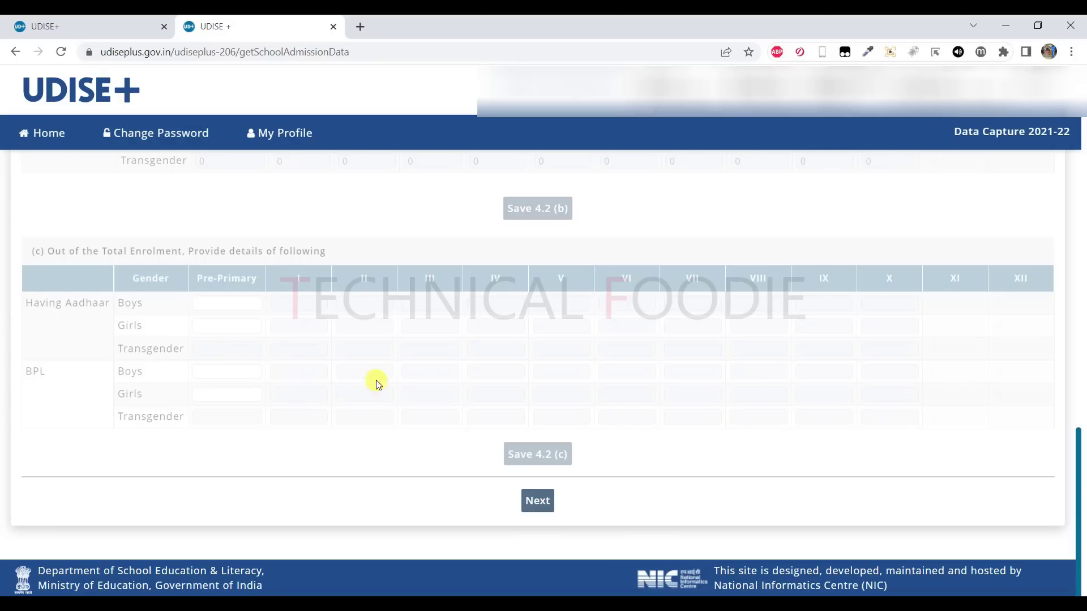
- Open section 4.3 on enrolment by age and highlight the Total Enrolment summary from form 4.2 (a)
scroll(521, 384, up, 9)
scroll(523, 384, up, 10)
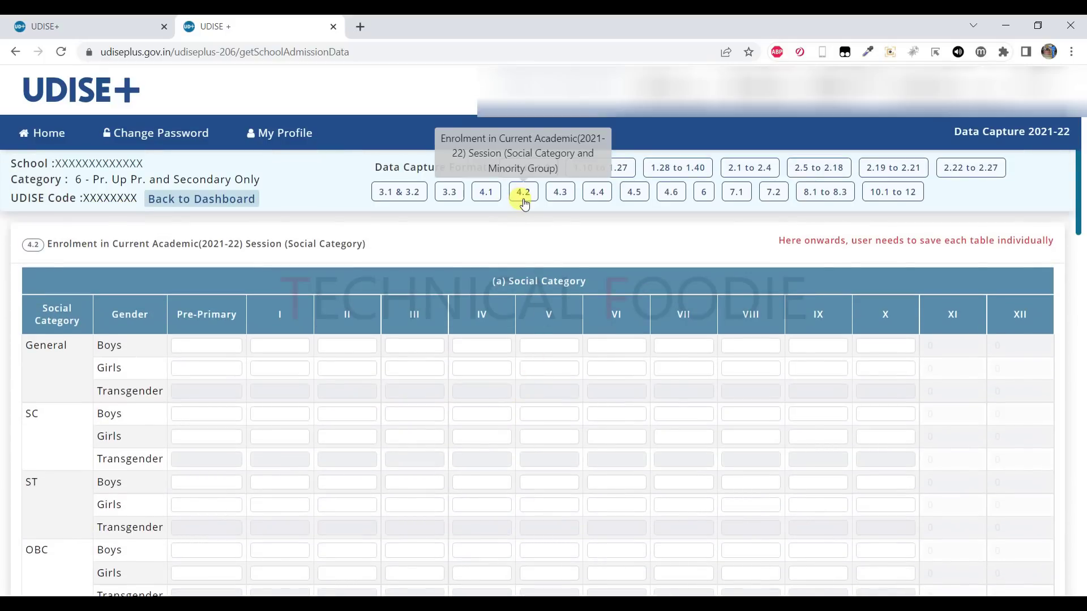
click(559, 195)
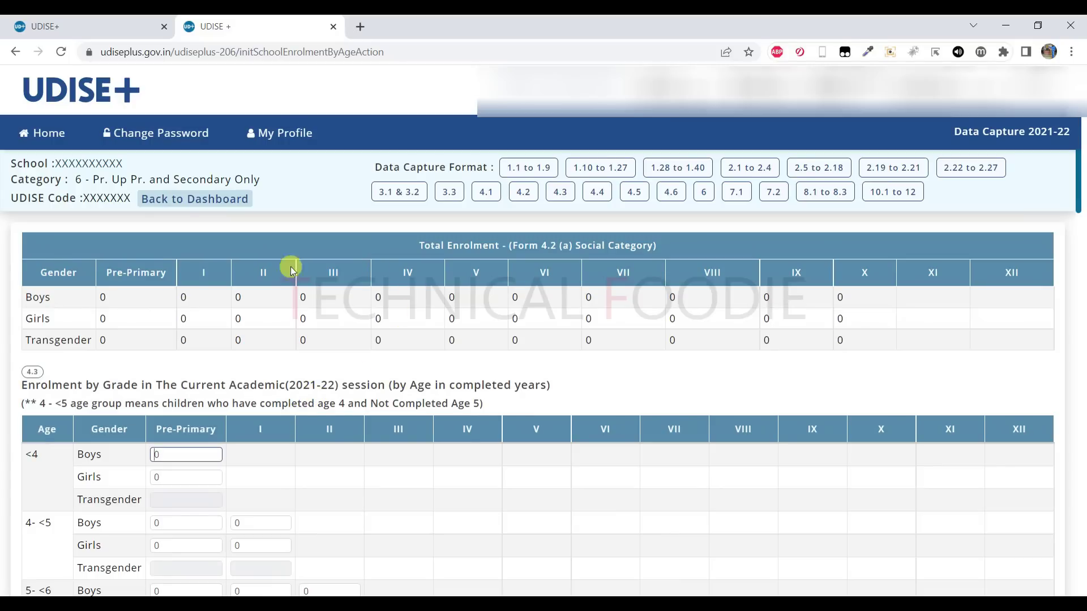
drag(416, 245, 1024, 345)
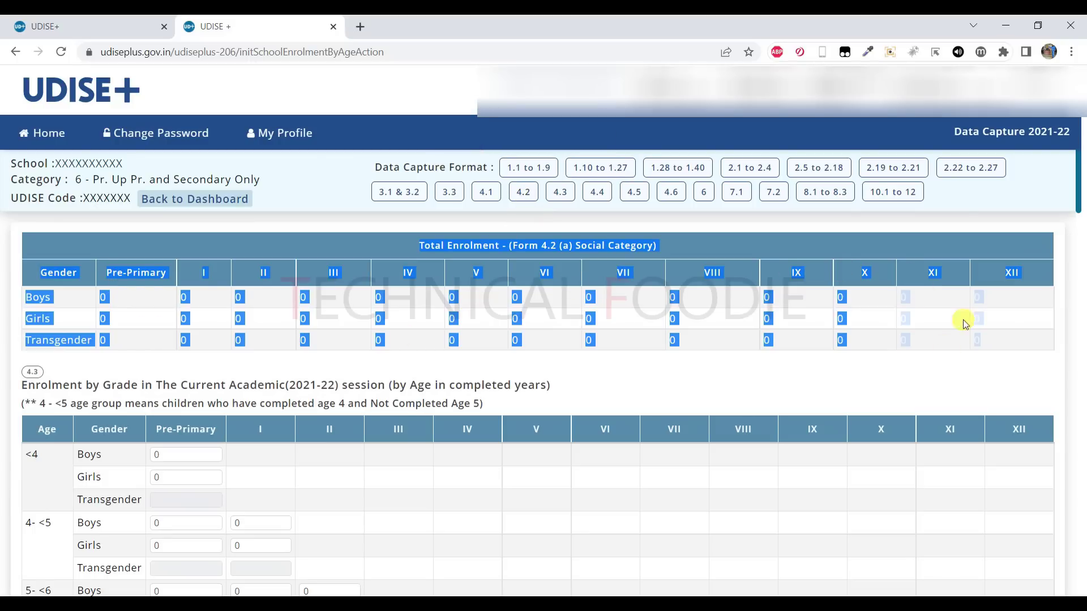
scroll(325, 323, down, 1)
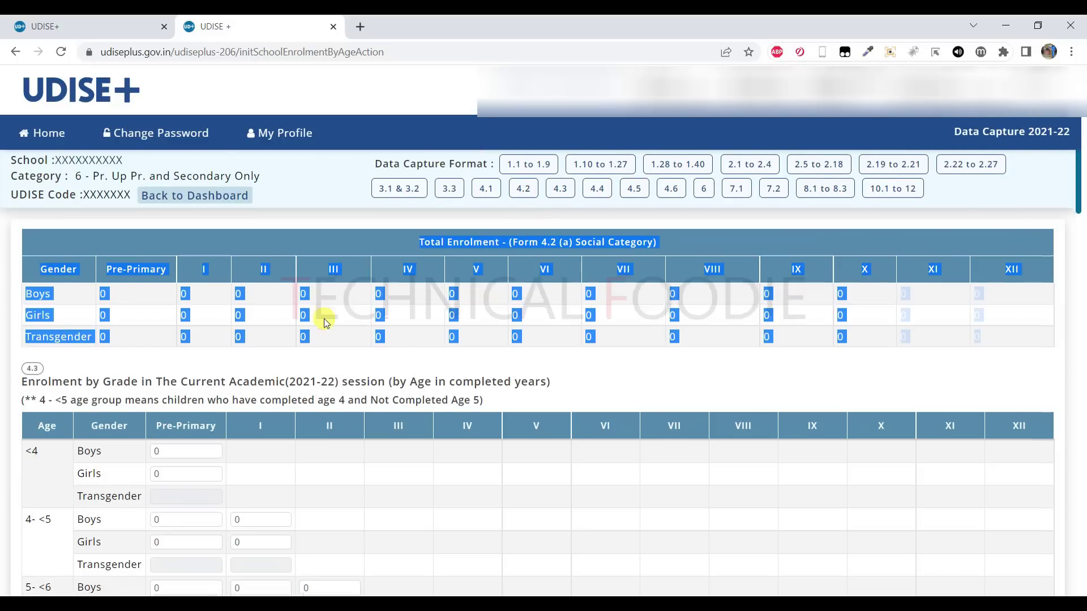
scroll(324, 317, down, 4)
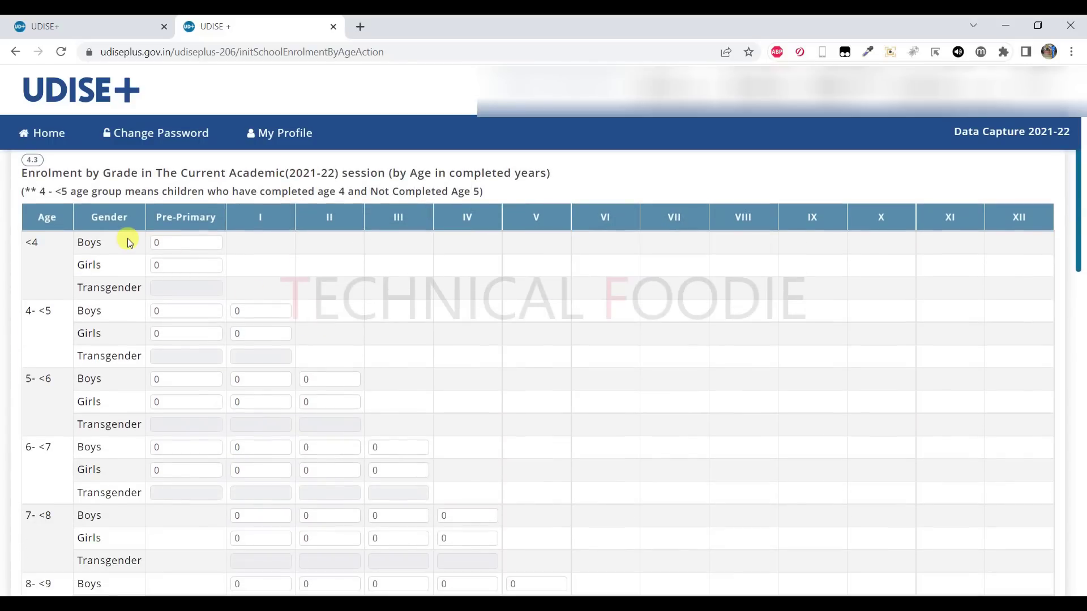
scroll(127, 238, up, 4)
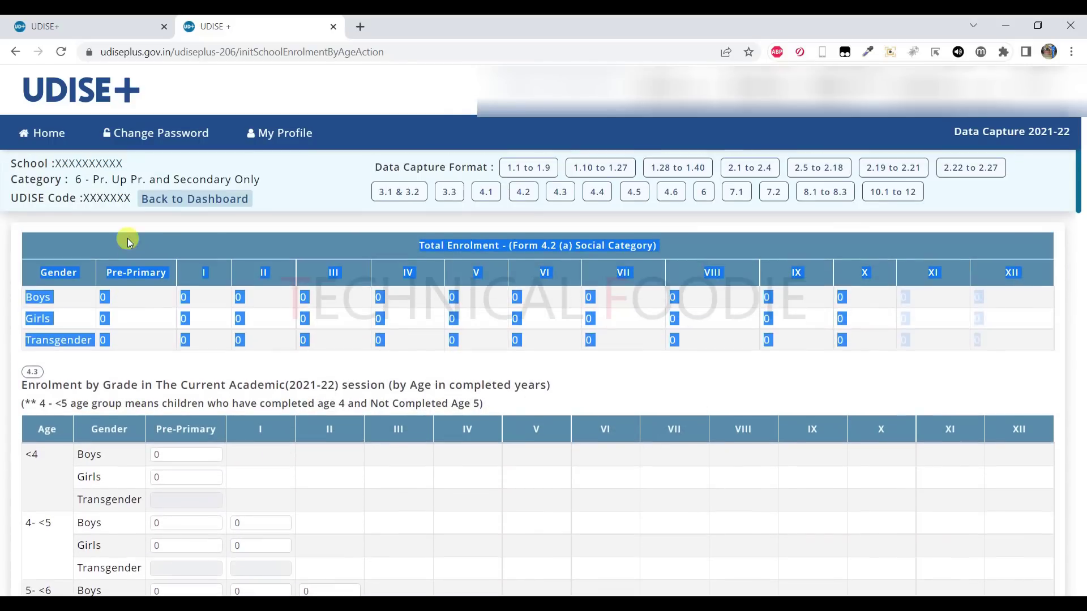
- Review the age-wise enrolment table 4.3 from the <4 group to >=22, including its totals and save options
scroll(141, 362, down, 3)
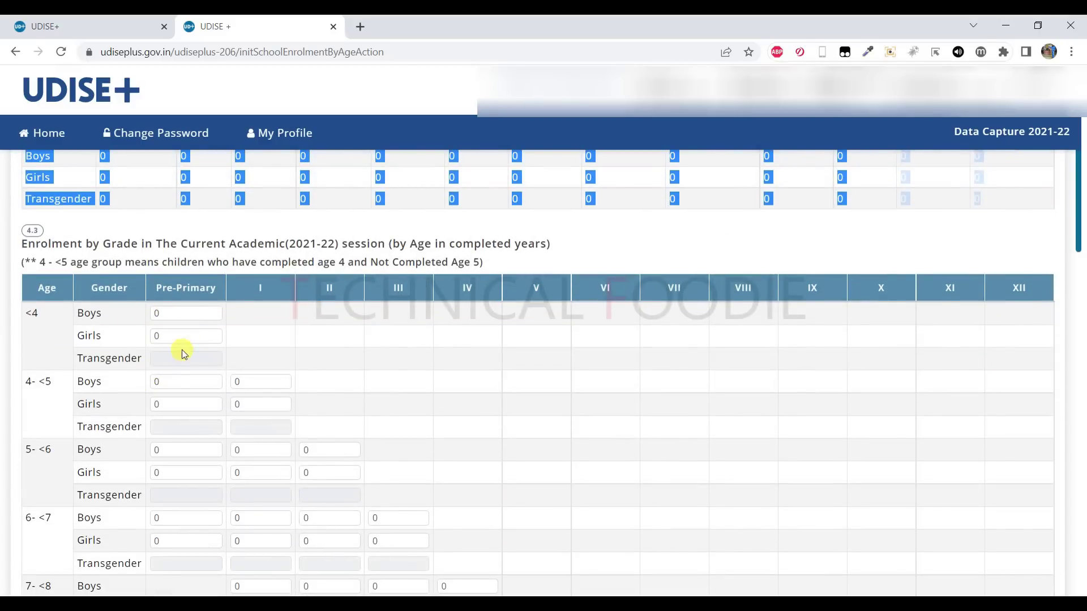
scroll(176, 387, down, 3)
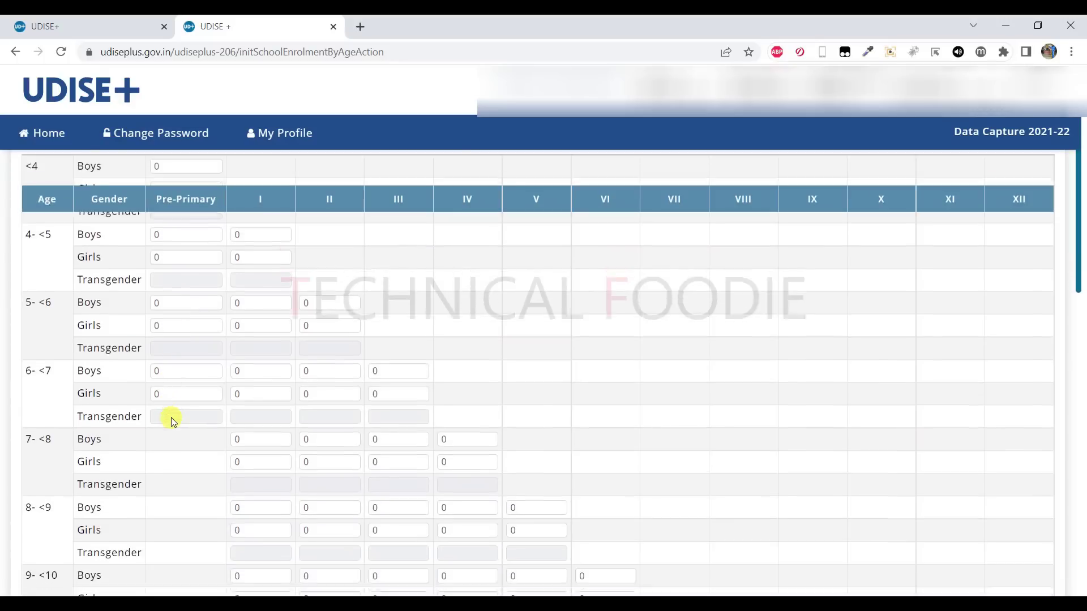
scroll(418, 410, down, 5)
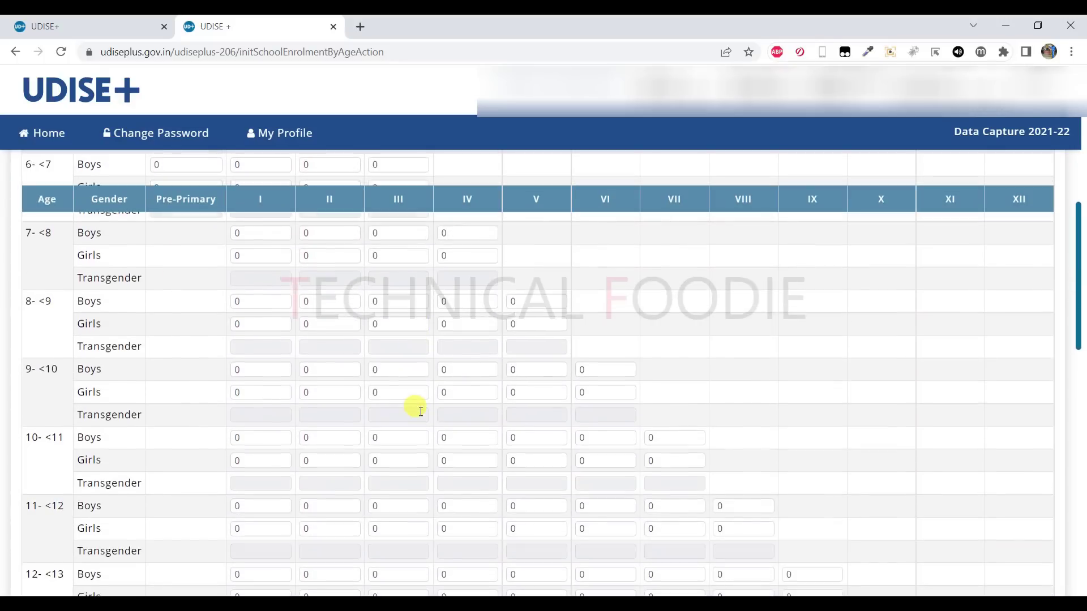
scroll(421, 410, down, 7)
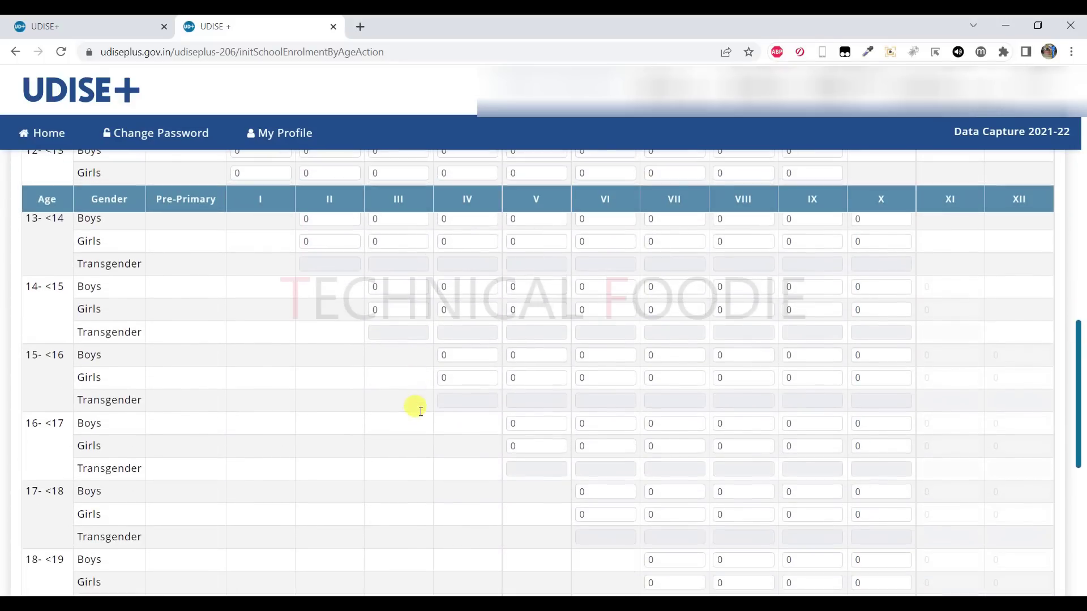
scroll(419, 411, down, 3)
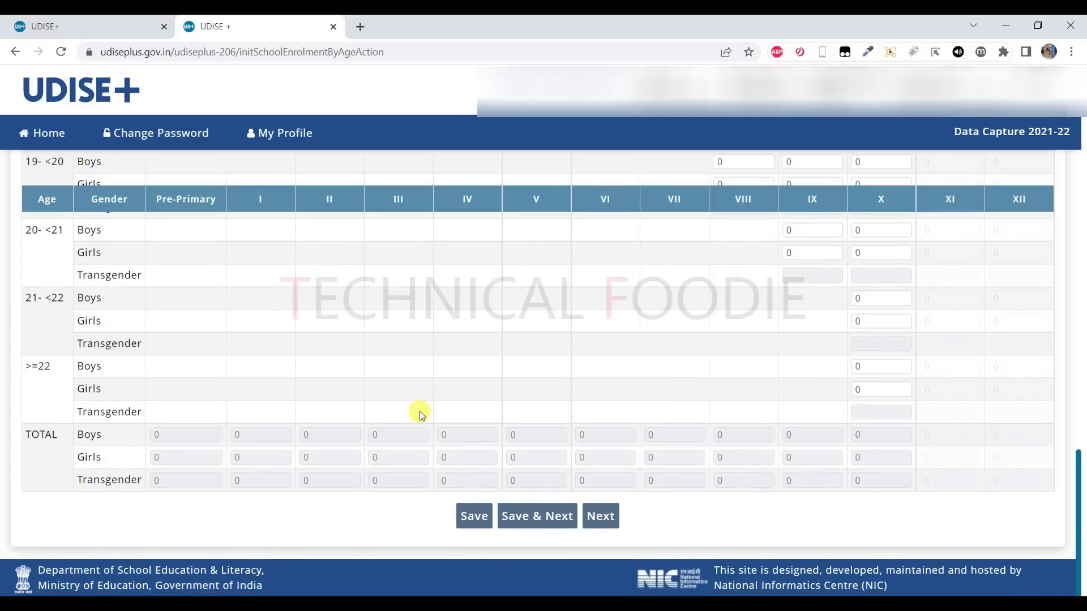
scroll(420, 410, up, 7)
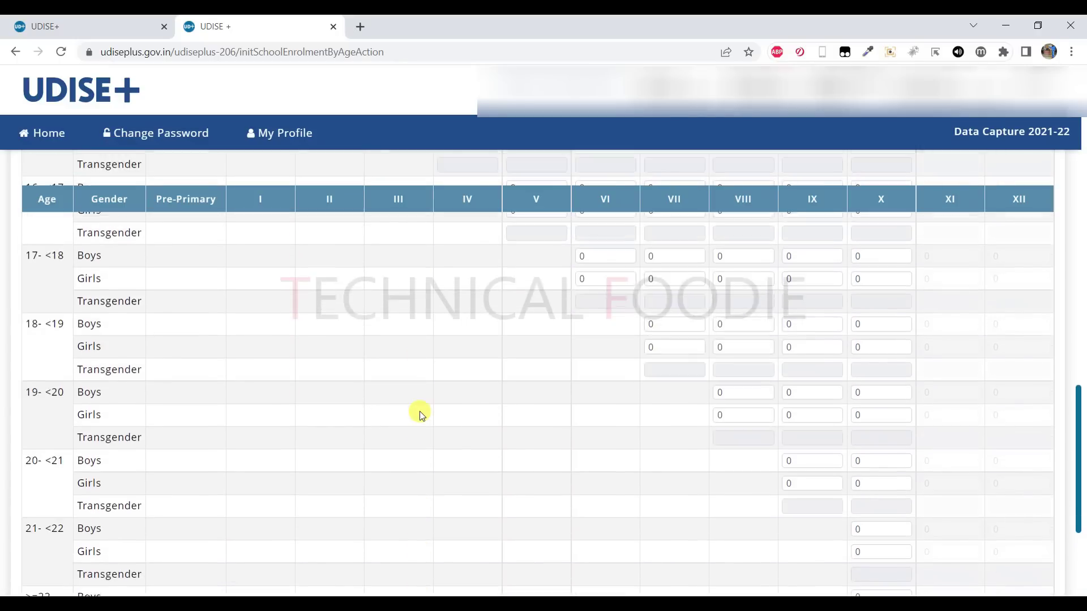
scroll(420, 411, up, 8)
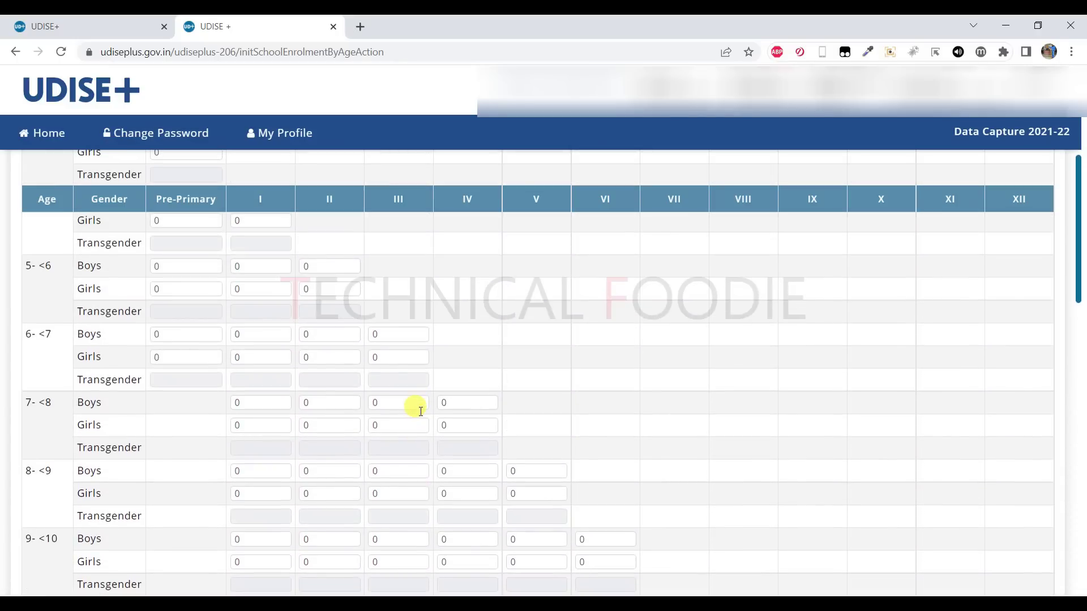
- Recheck the age-group rows and totals of table 4.3, then return to the data capture section list
scroll(419, 411, up, 4)
scroll(419, 410, down, 3)
click(419, 411)
scroll(420, 411, down, 12)
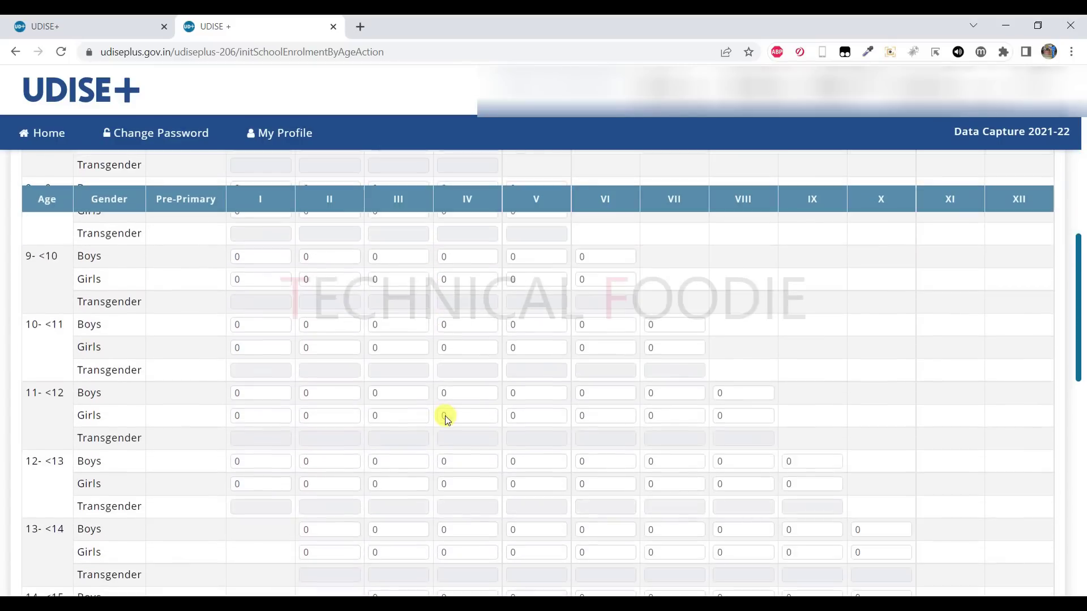
scroll(446, 416, down, 3)
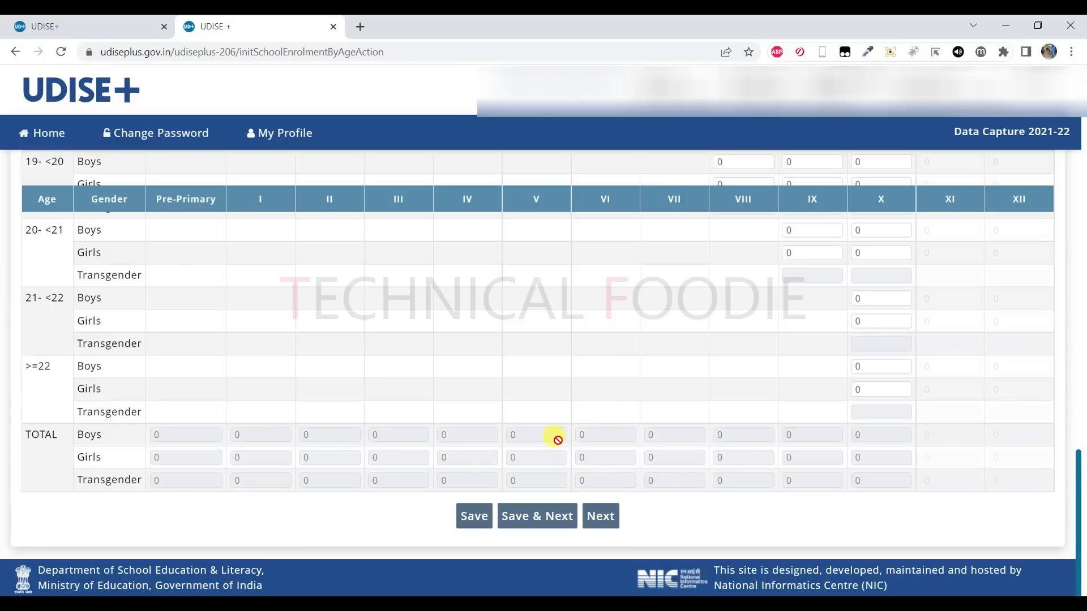
scroll(558, 440, up, 20)
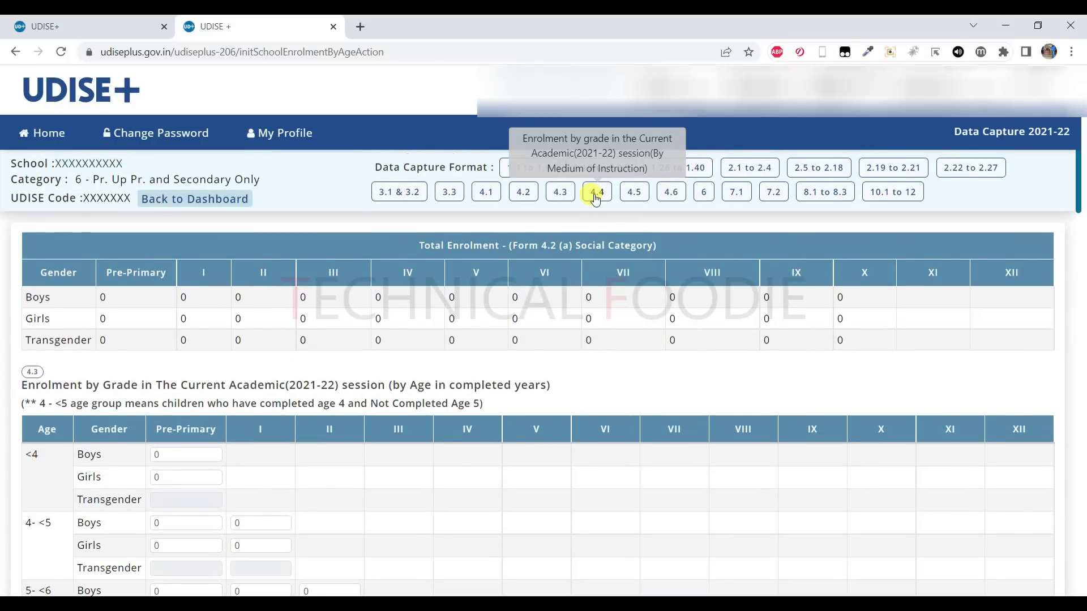
- Open section 4.4 on enrolment by medium of instruction and highlight the Total Enrolment summary from form 4.2 (a)
click(596, 196)
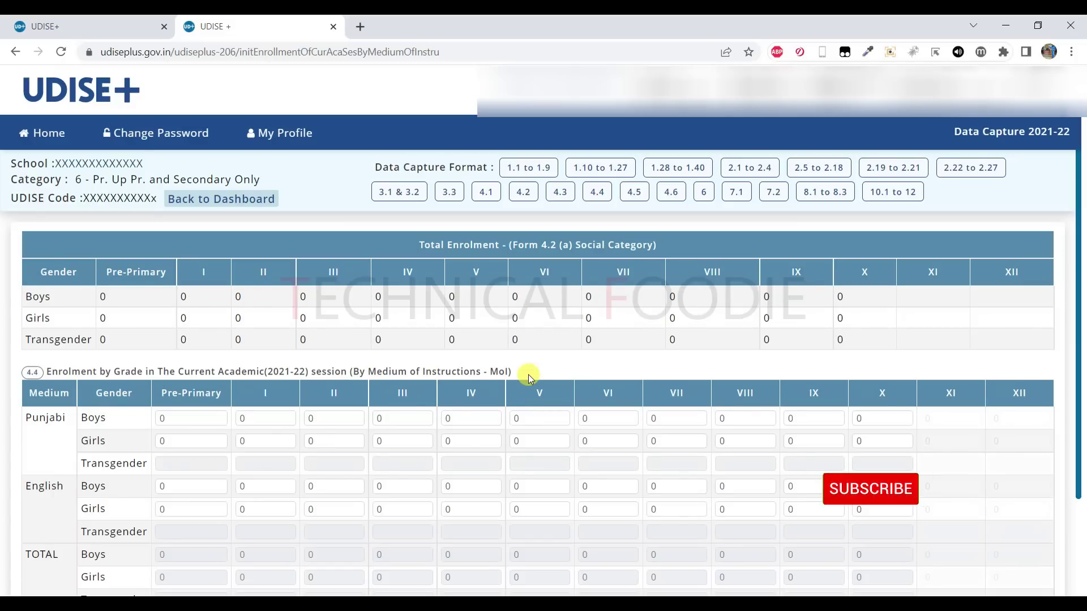
drag(407, 245, 1016, 340)
scroll(517, 392, down, 1)
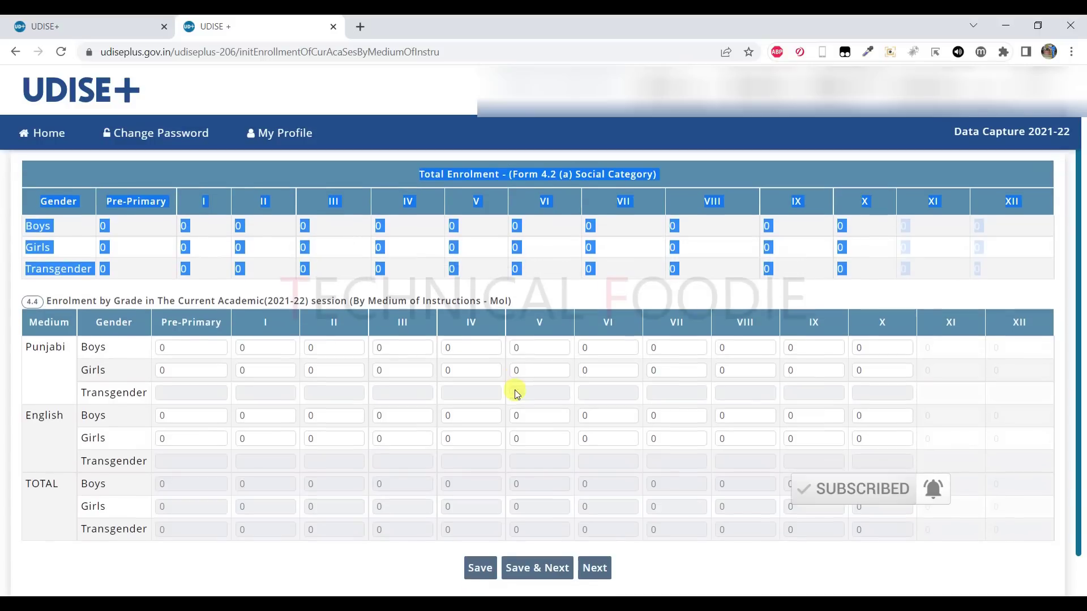
- Review the Punjabi and English medium rows of table 4.4 alongside the form 4.2 (a) enrolment summary
click(50, 348)
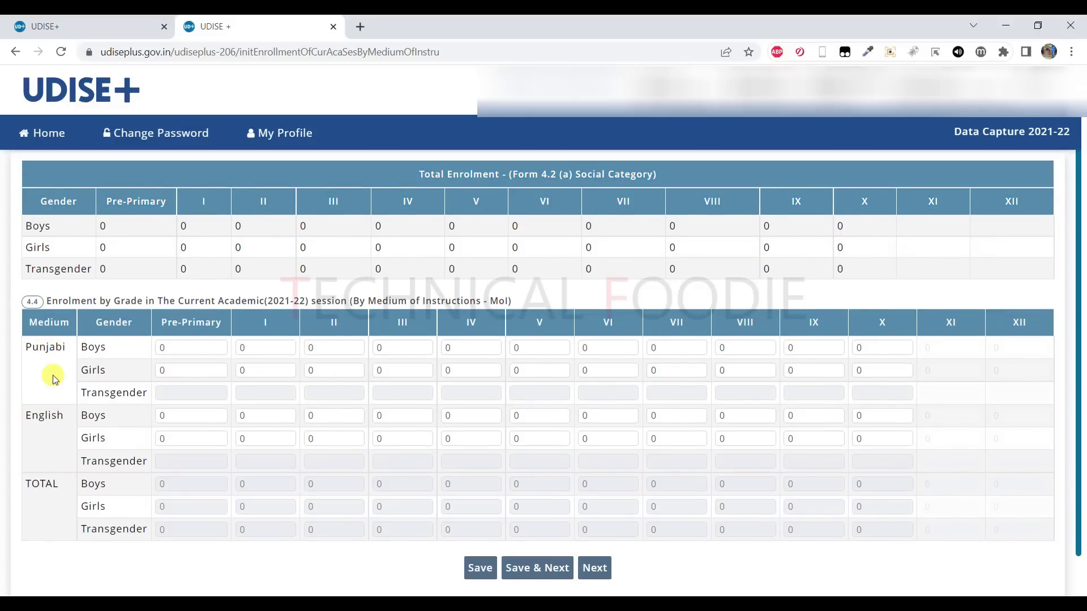
scroll(54, 379, up, 2)
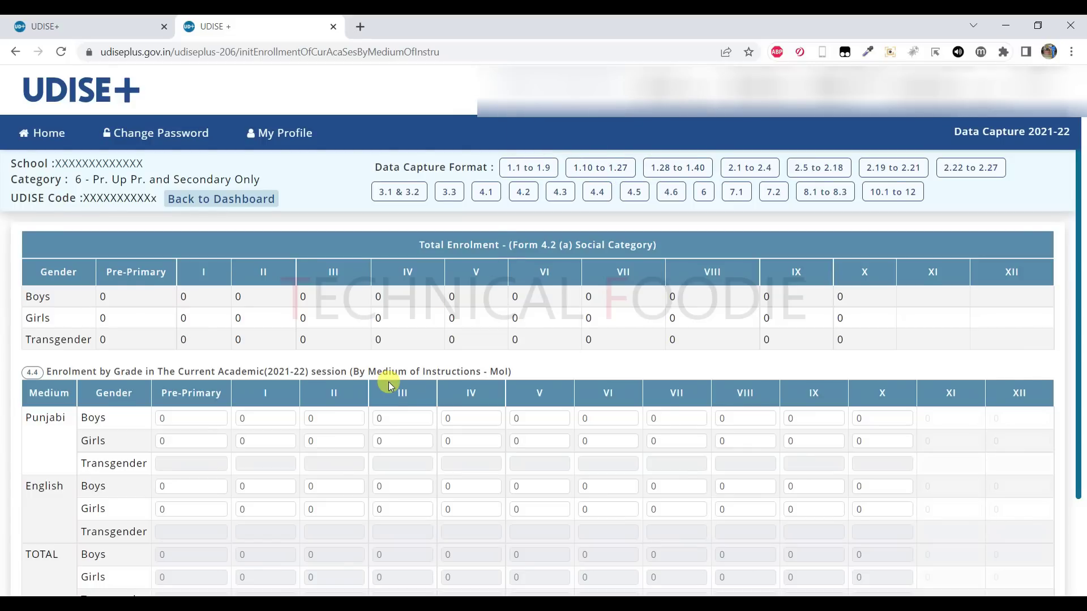
scroll(389, 386, down, 3)
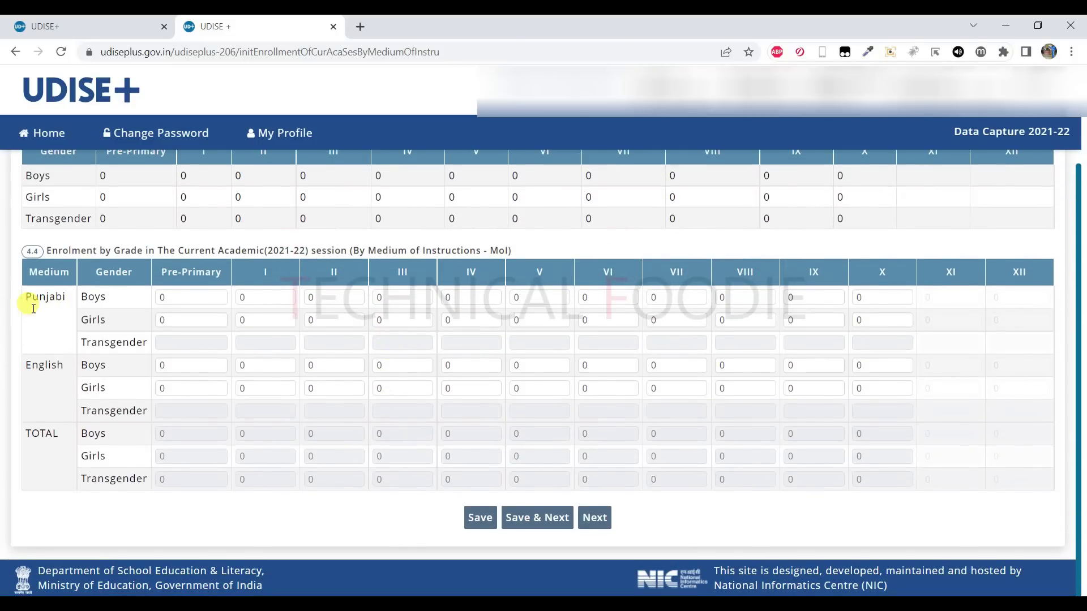
double_click(44, 365)
click(52, 310)
double_click(52, 311)
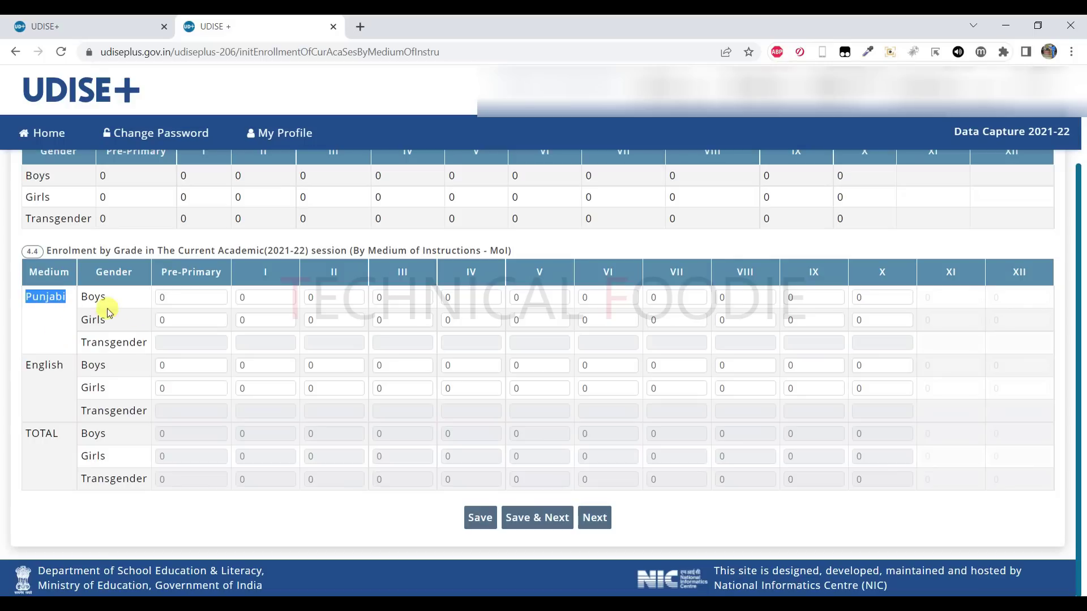
click(133, 306)
scroll(136, 306, up, 2)
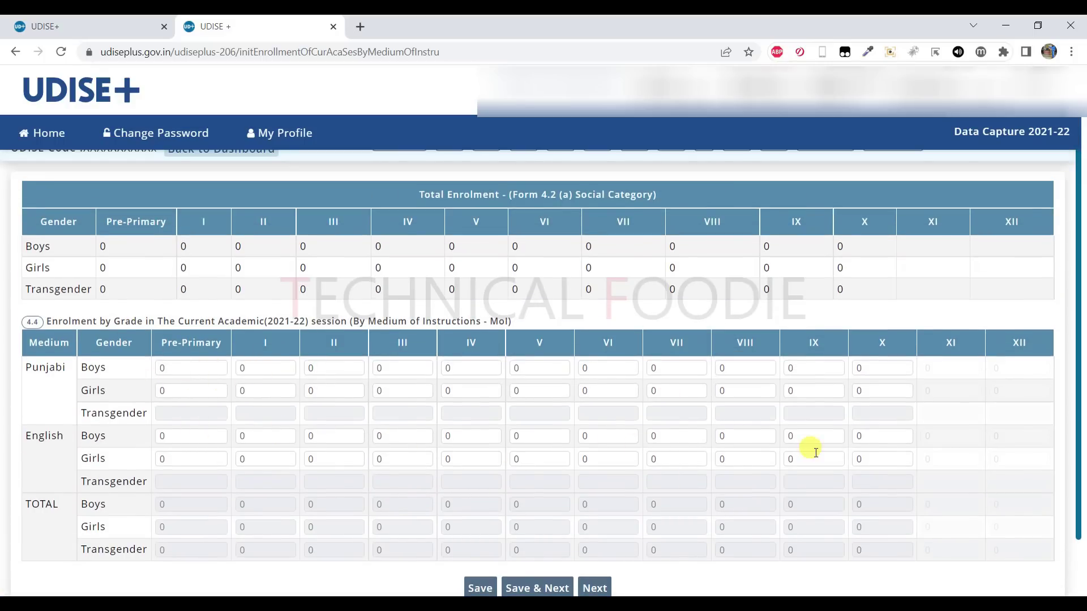
- Highlight the Punjabi and English Boys rows and medium labels in table 4.4, ending back at the data capture section list
drag(27, 368, 105, 371)
drag(39, 436, 105, 437)
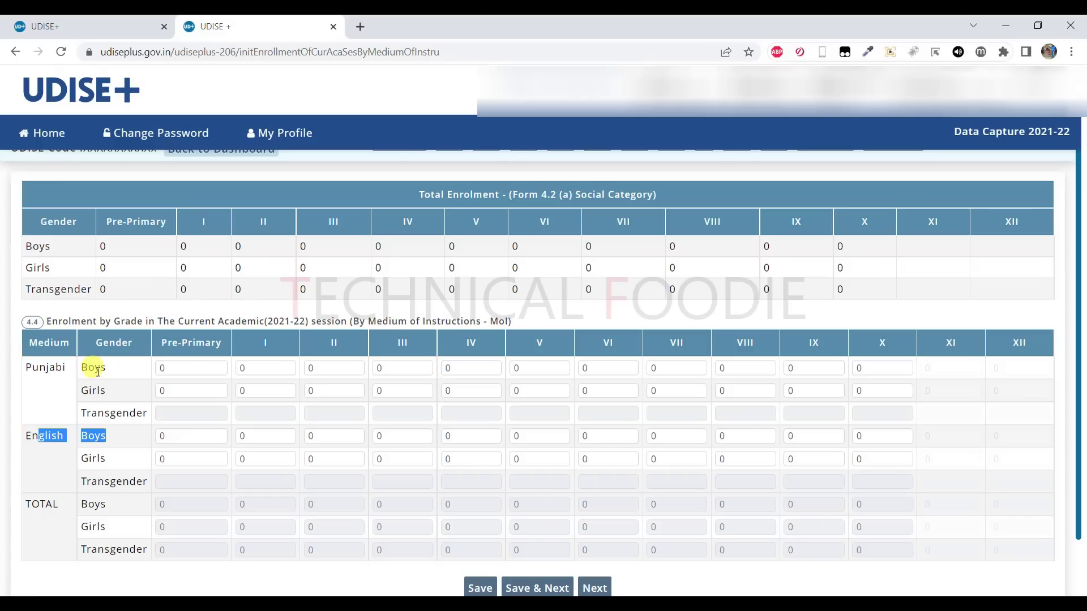
click(100, 371)
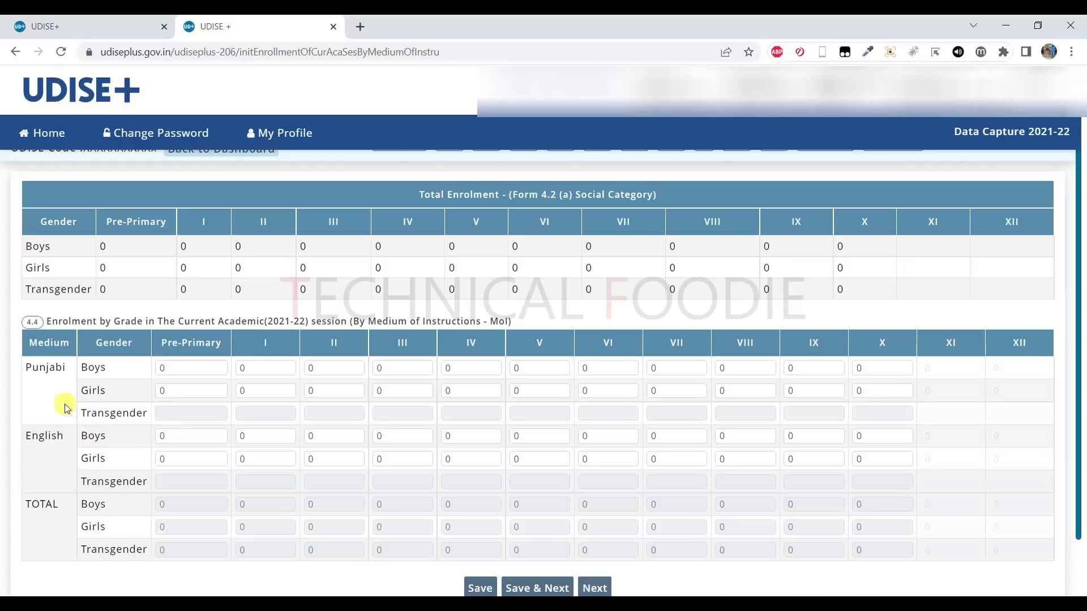
double_click(55, 369)
double_click(45, 436)
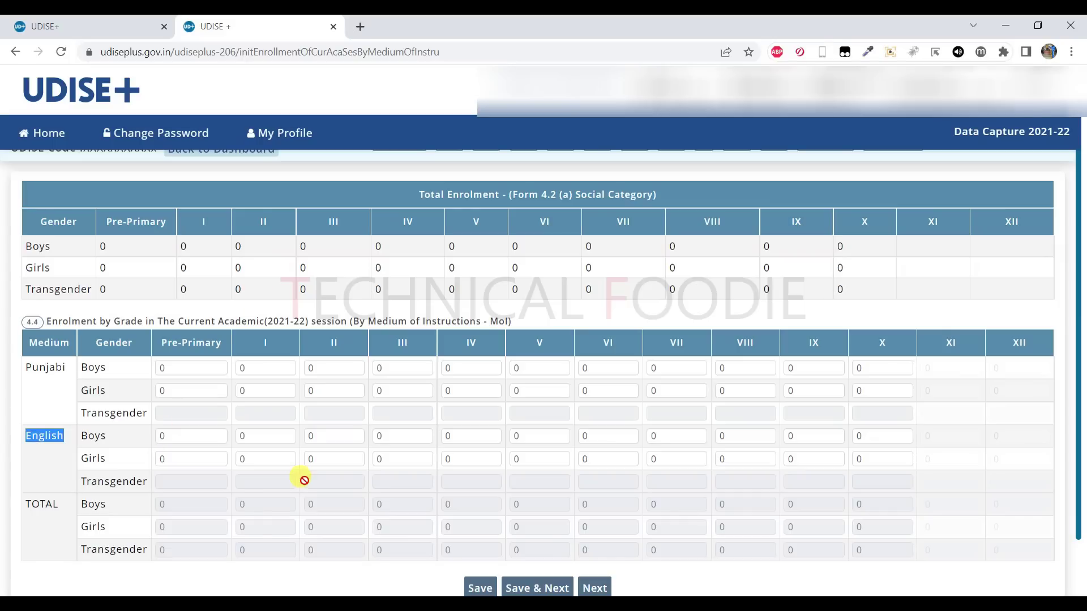
scroll(578, 509, up, 2)
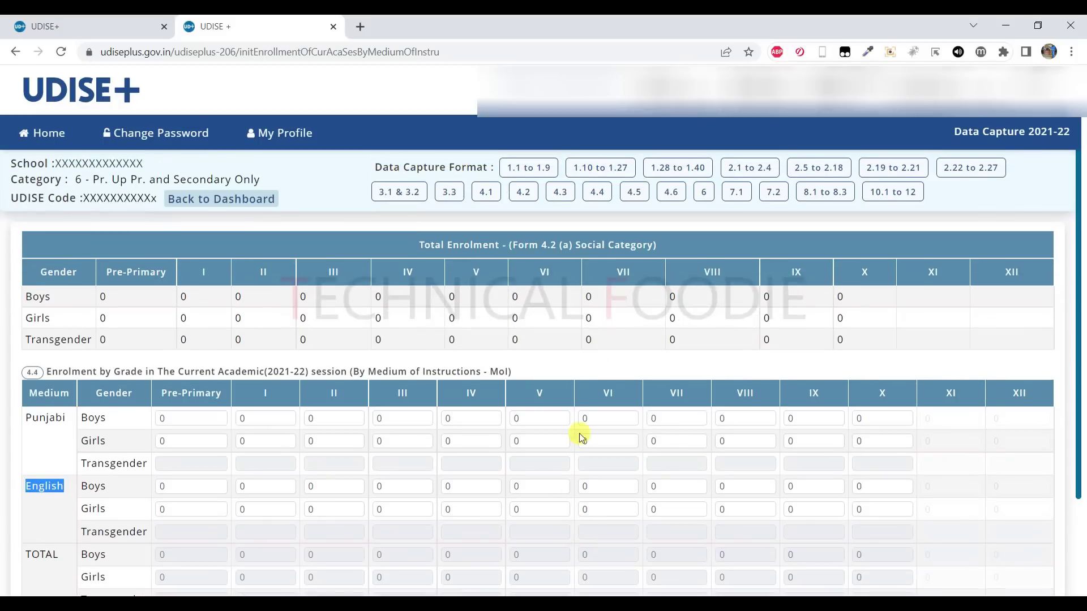
- Open section 4.5 on repeaters by grade, highlight the Total Enrolment (Form 4.2) heading and review the social category table (a)
click(638, 194)
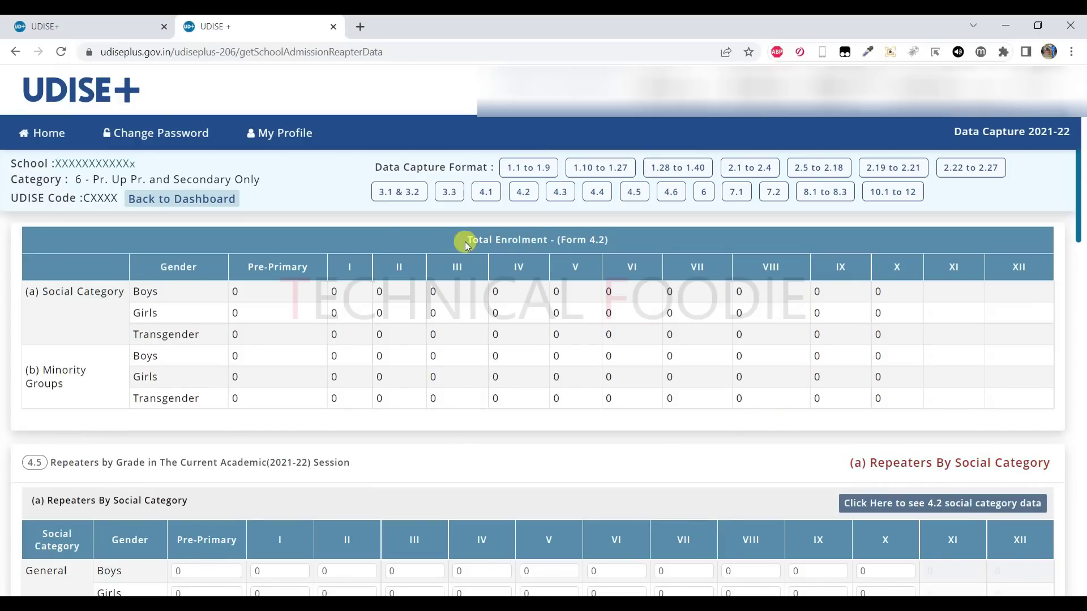
drag(462, 239, 628, 247)
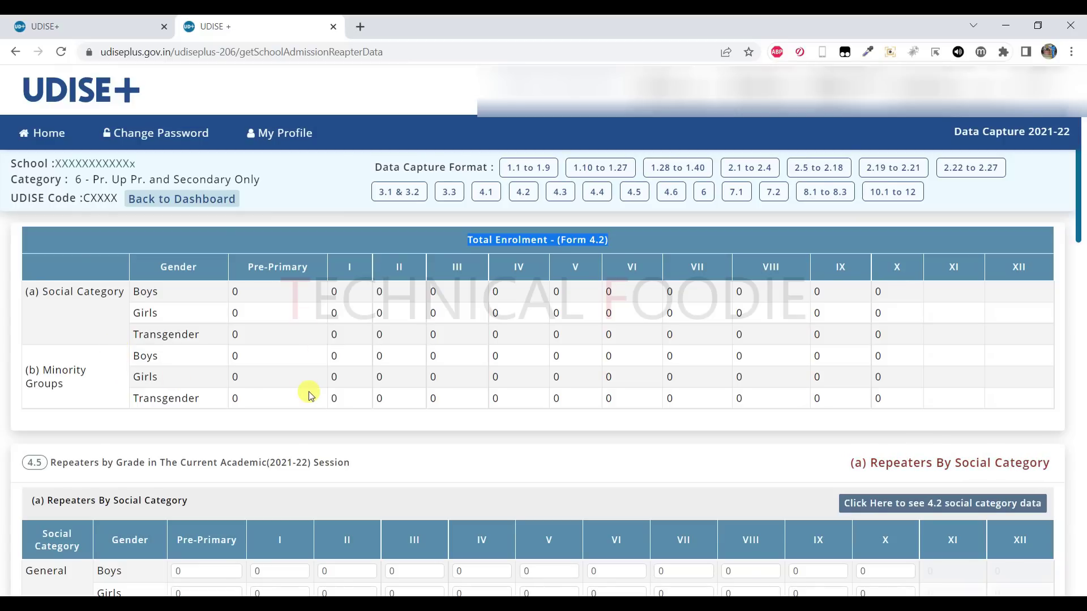
scroll(310, 394, down, 1)
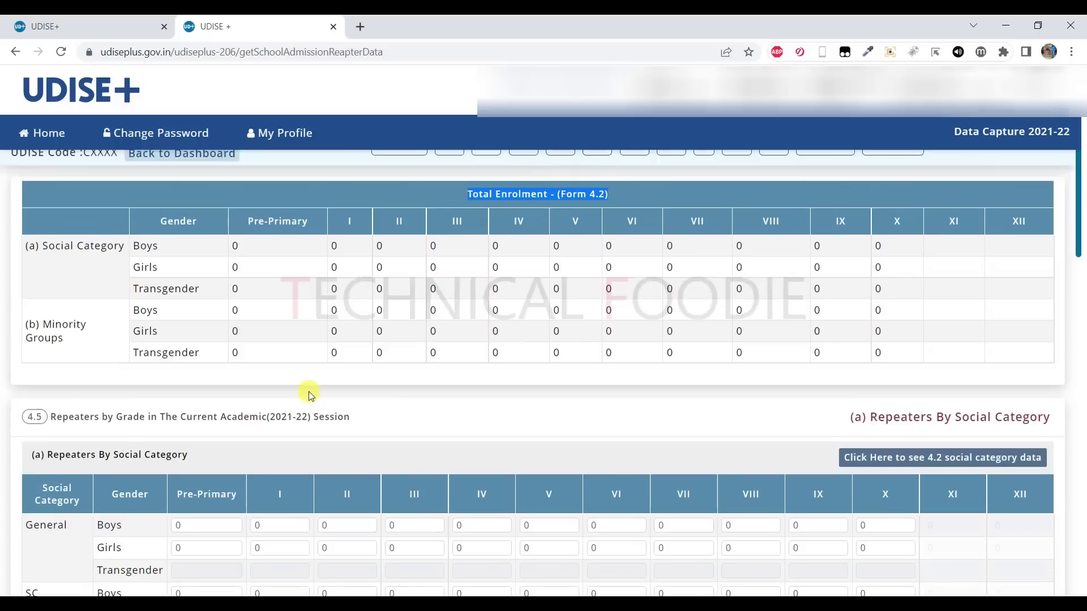
scroll(308, 392, down, 4)
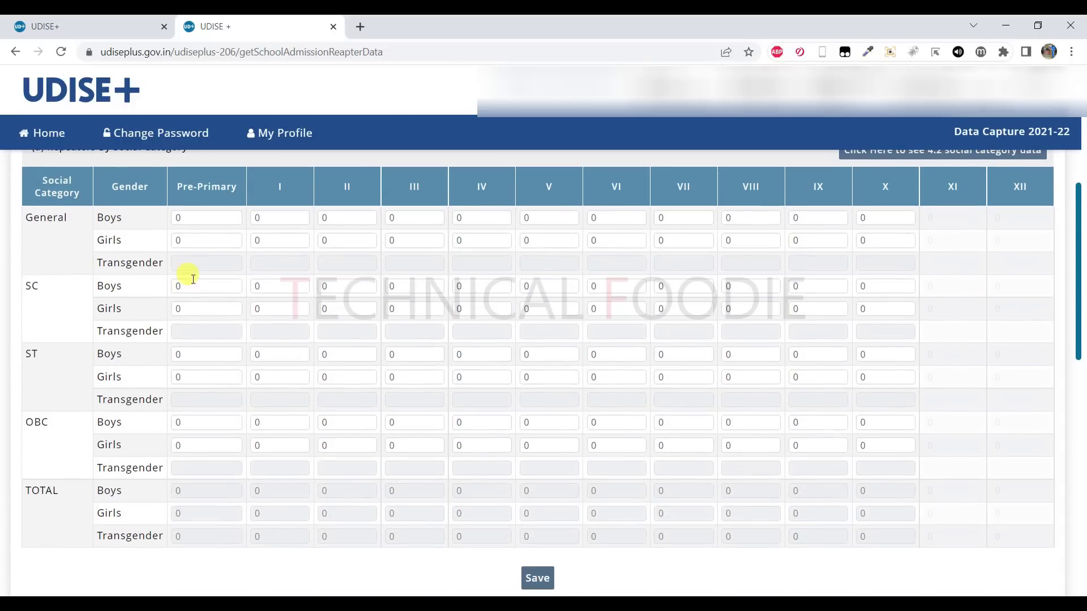
scroll(131, 321, up, 1)
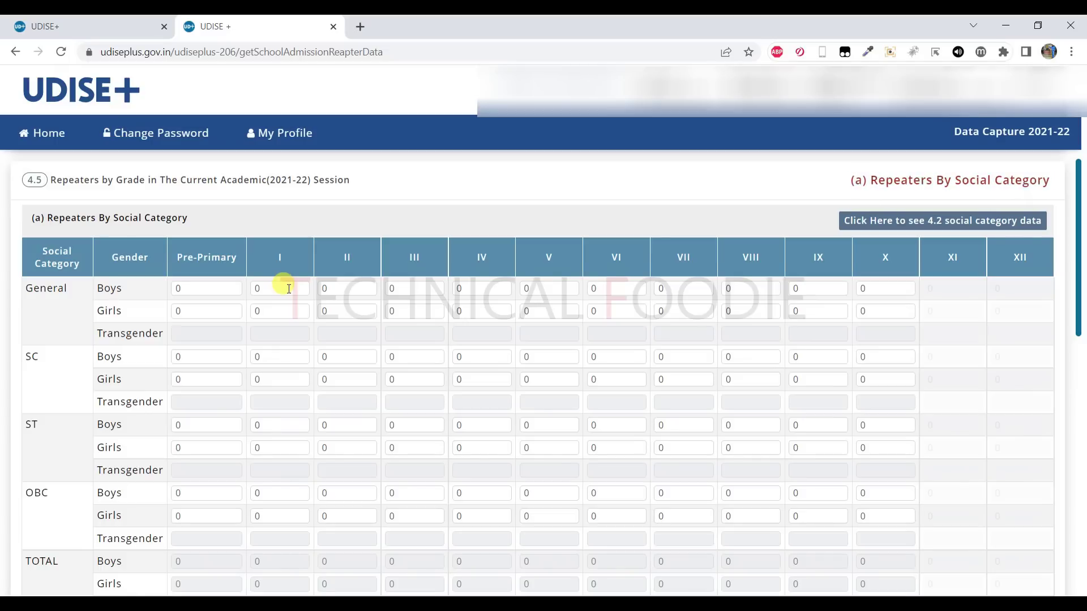
scroll(289, 289, down, 5)
scroll(288, 289, up, 5)
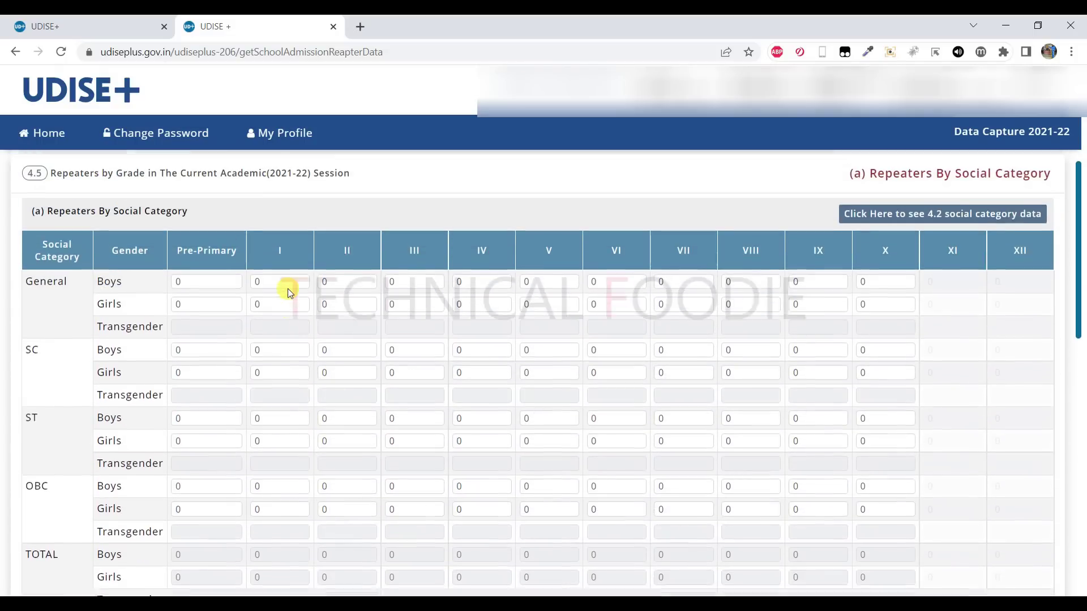
- Review the minority group repeaters table 4.5 (b) from Muslim Minority through Jain, including its totals
scroll(288, 289, down, 5)
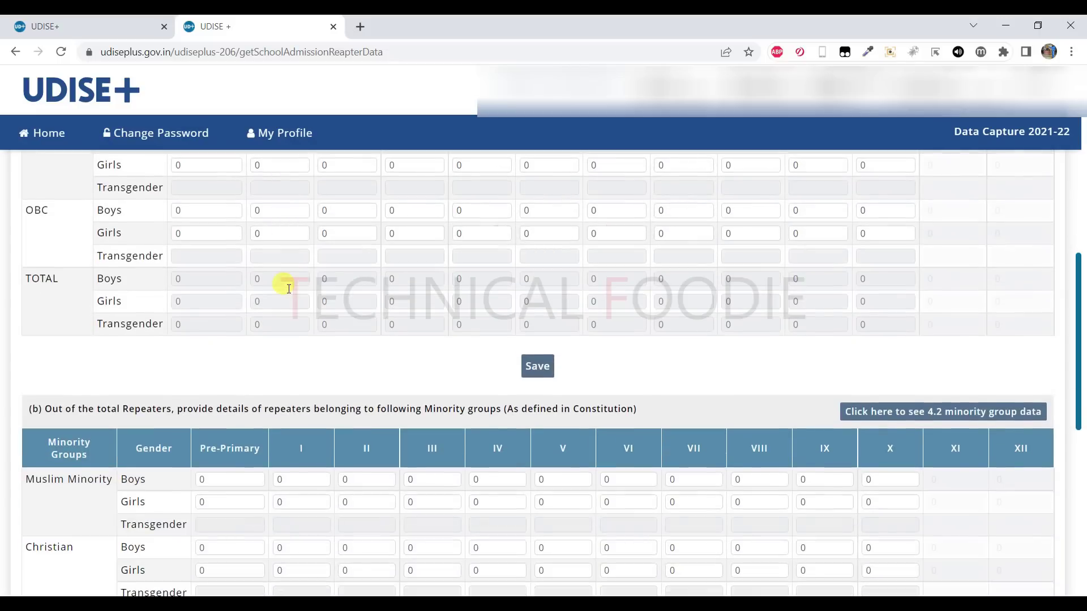
scroll(288, 295, down, 1)
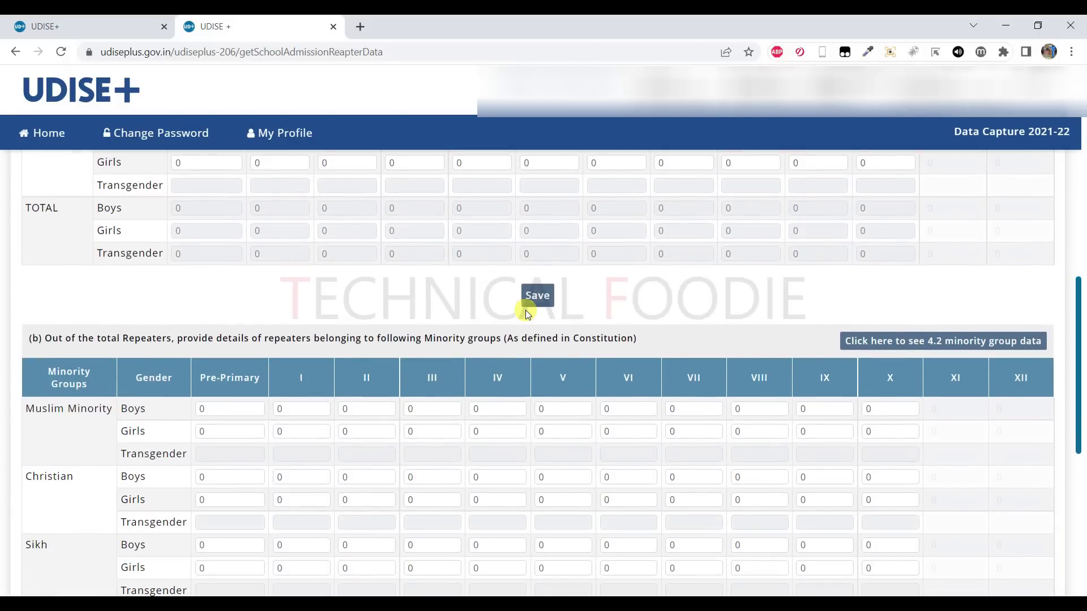
scroll(510, 317, down, 2)
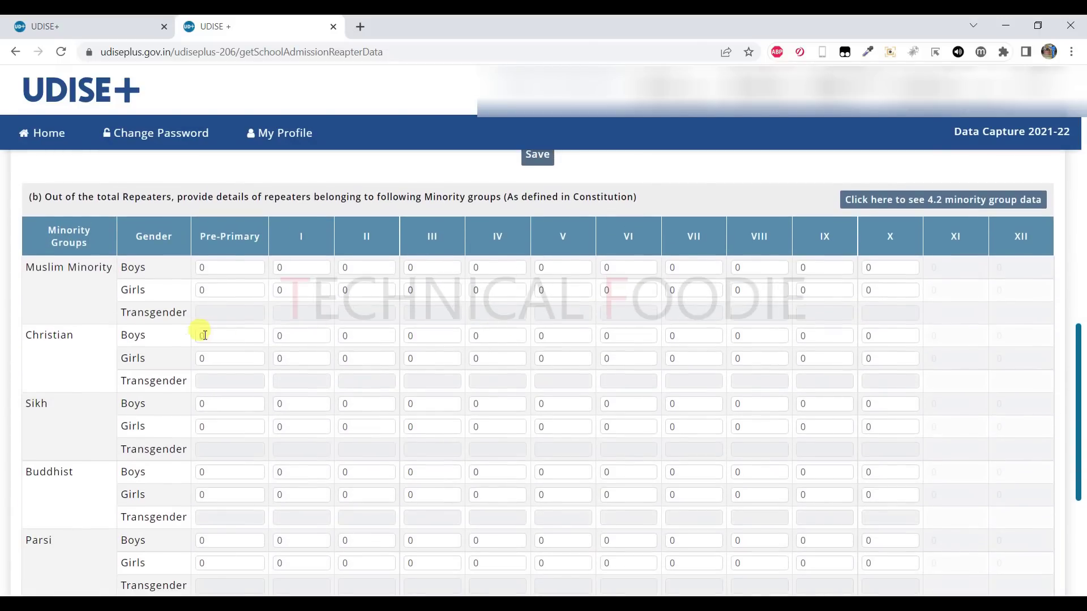
scroll(497, 336, down, 1)
scroll(497, 336, down, 4)
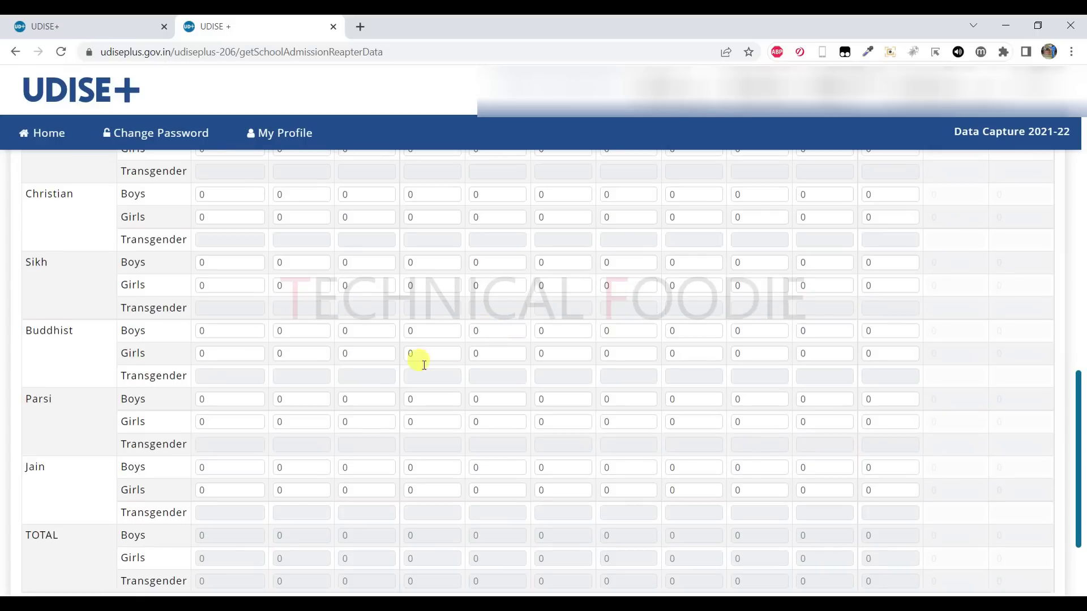
scroll(365, 385, up, 7)
scroll(365, 385, up, 10)
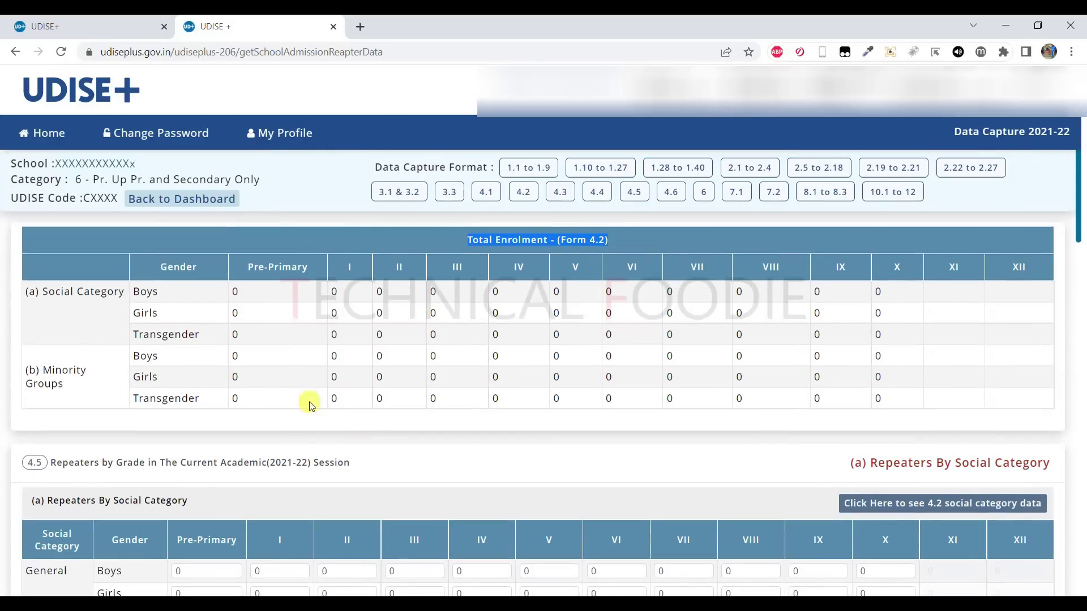
- Highlight the Minority Groups rows of the Form 4.2 summary and check repeater table 4.5 (b) against them
drag(35, 372, 985, 417)
scroll(403, 422, down, 12)
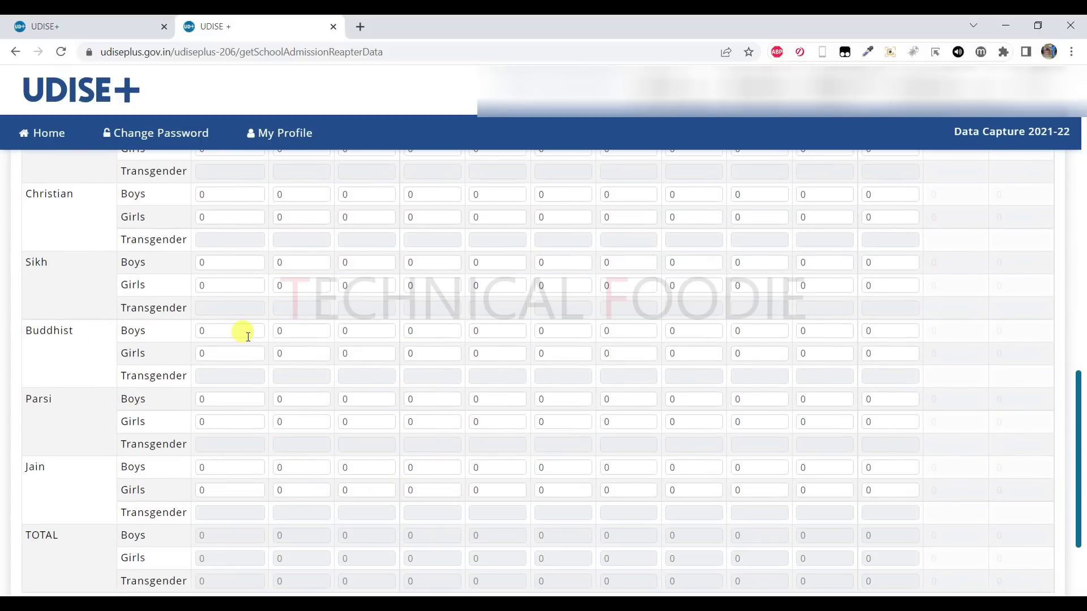
scroll(194, 354, up, 1)
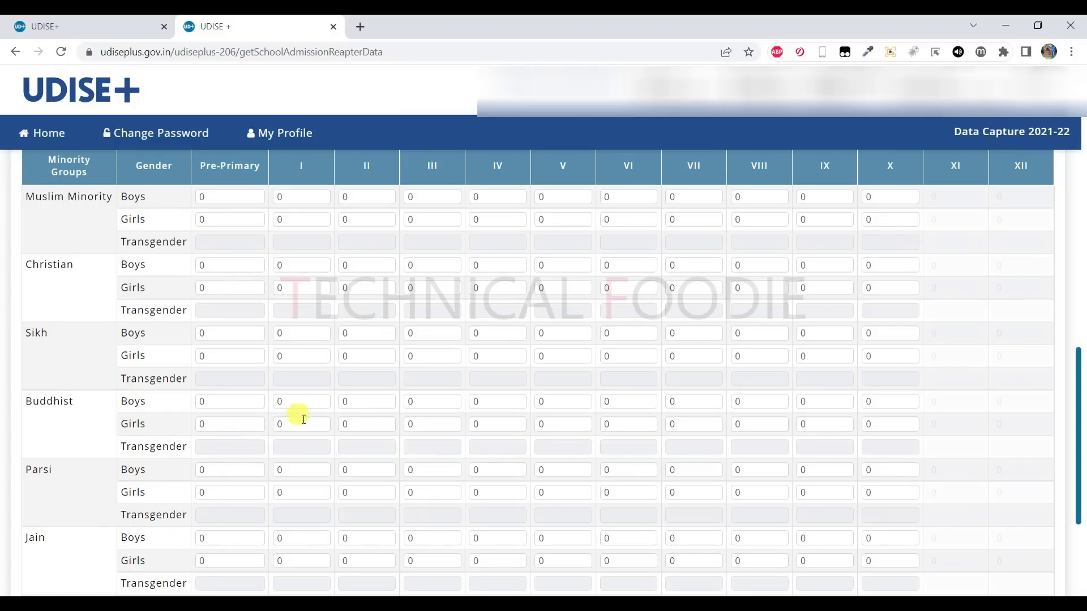
scroll(393, 413, down, 4)
scroll(393, 414, up, 10)
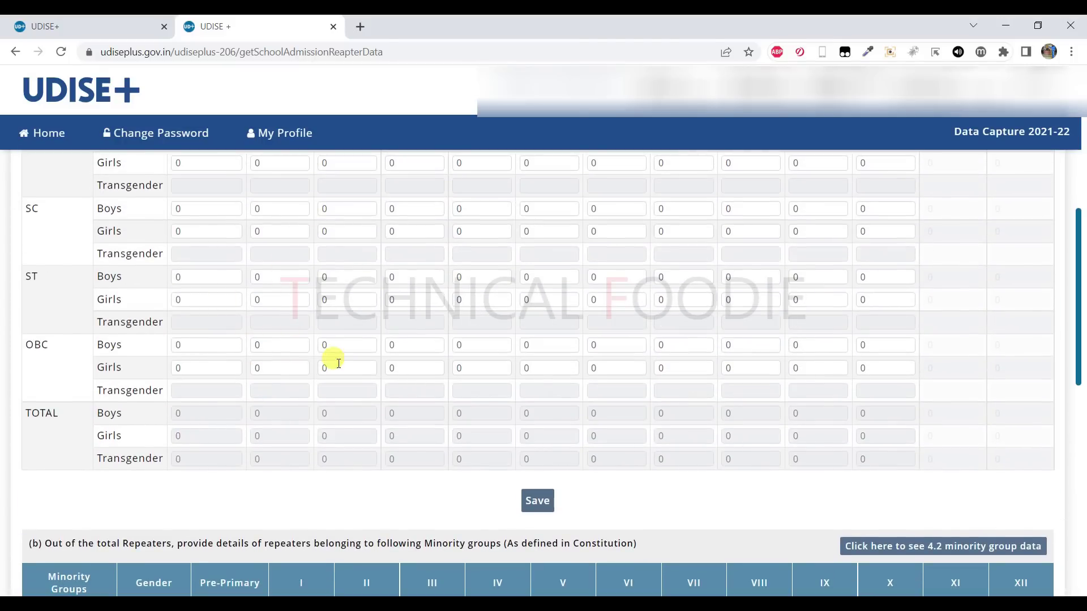
scroll(316, 366, down, 6)
scroll(316, 367, down, 3)
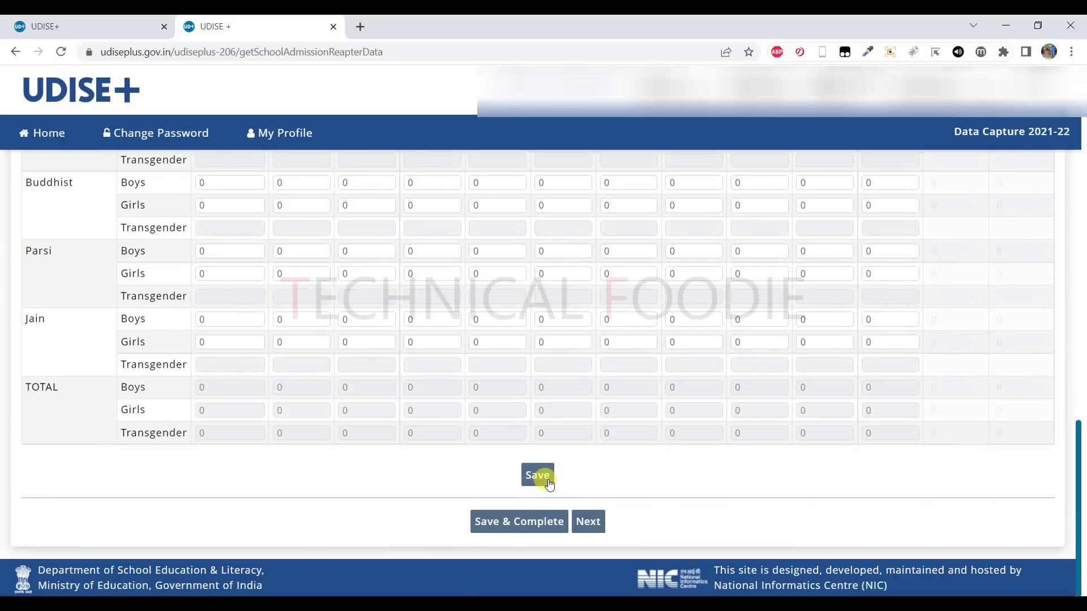
- Point out the separate save options below repeater tables 4.5 (a) and 4.5 (b)
scroll(548, 483, up, 8)
click(542, 434)
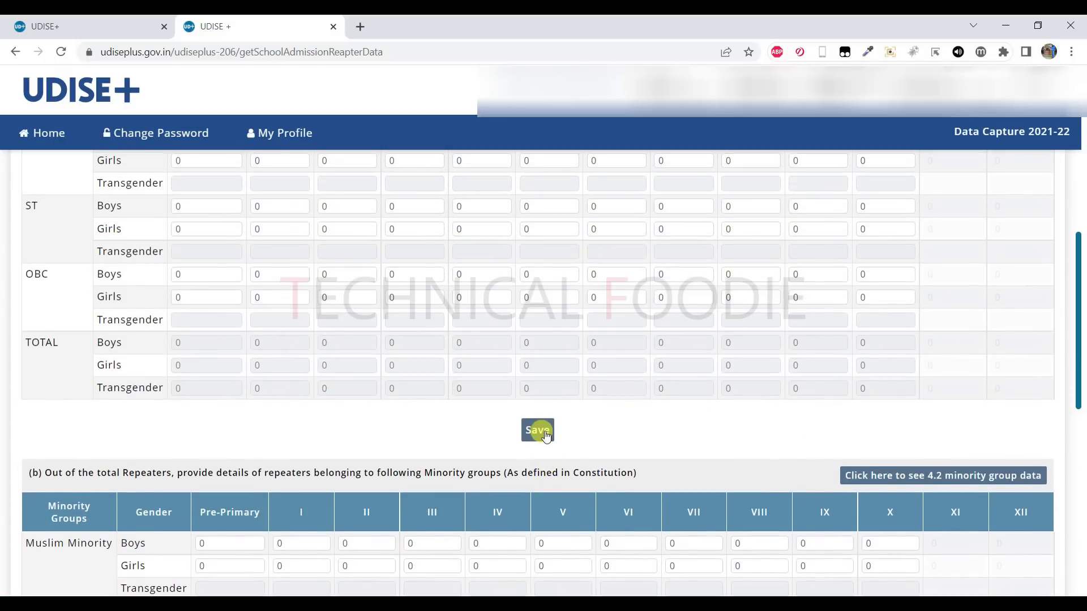
scroll(543, 435, down, 8)
click(539, 477)
scroll(539, 477, up, 6)
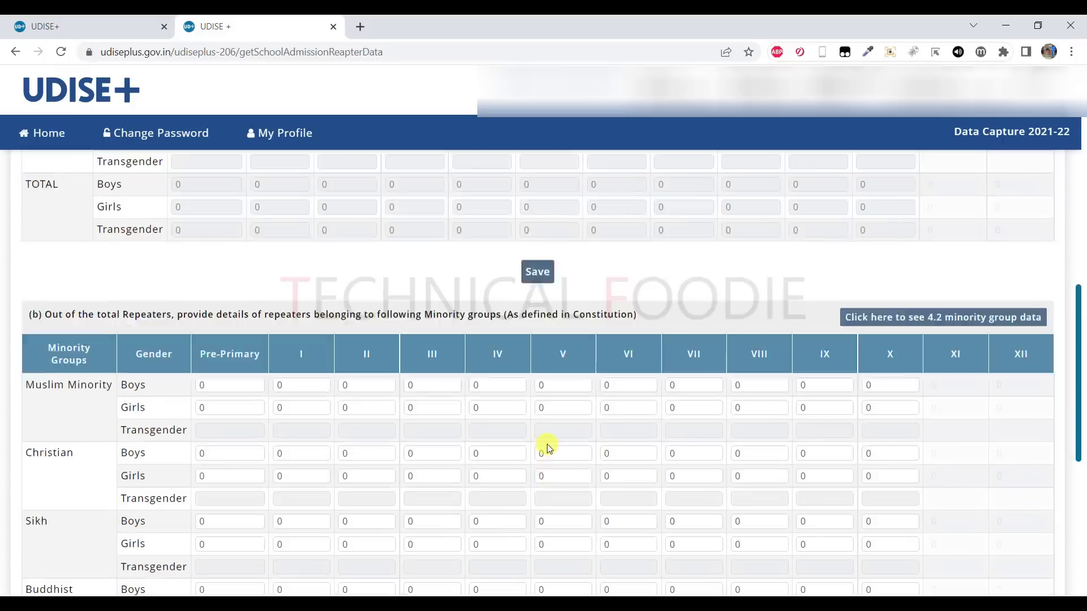
- Recheck the social category rows of table 4.5 (a) and the minority group rows of table 4.5 (b)
scroll(547, 445, up, 10)
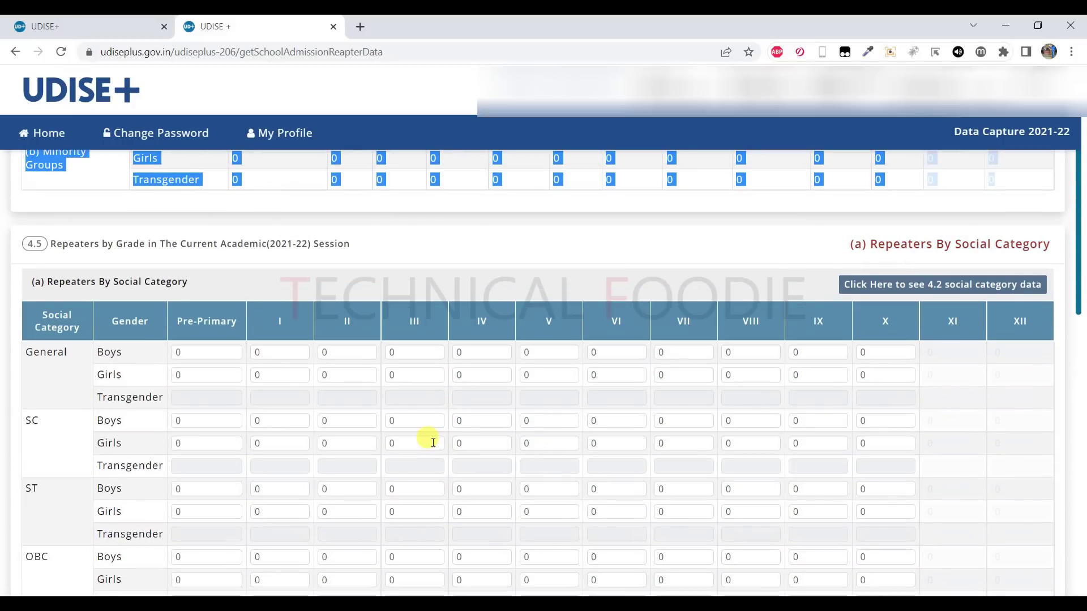
scroll(433, 442, down, 10)
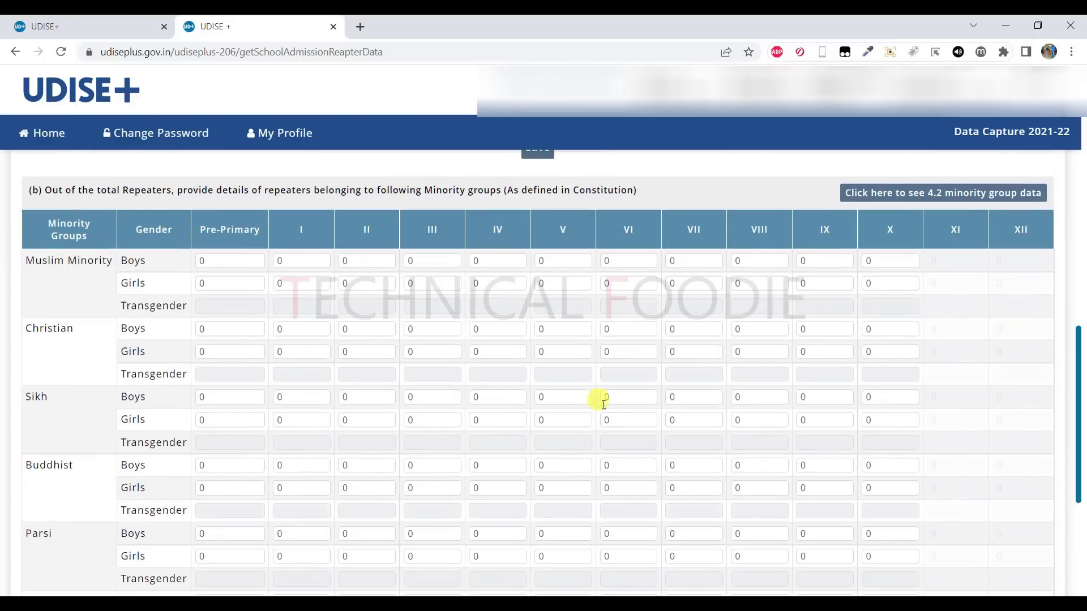
scroll(603, 406, up, 5)
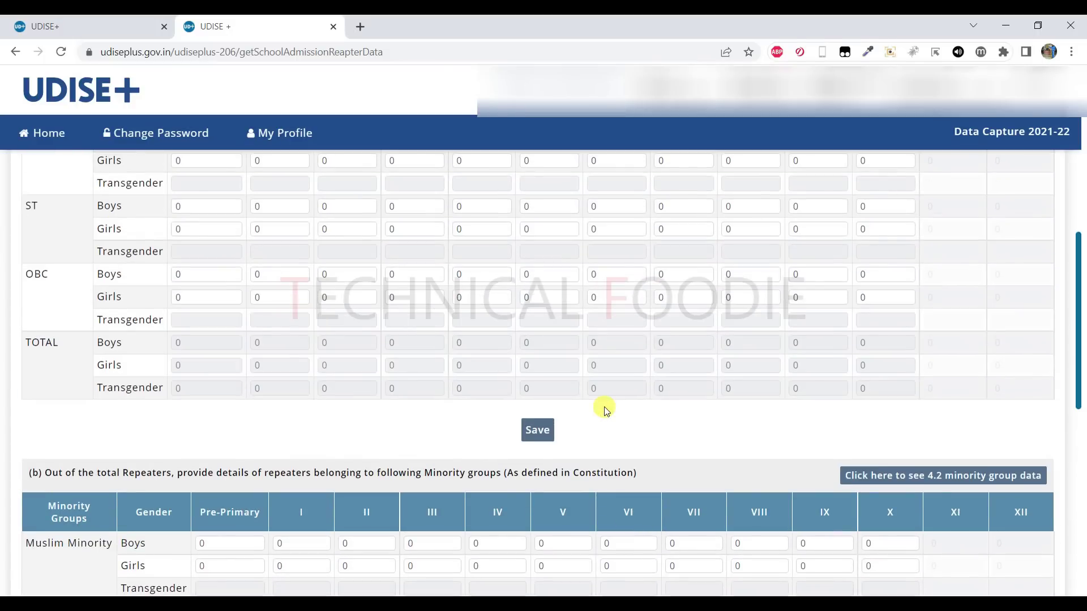
scroll(602, 406, up, 1)
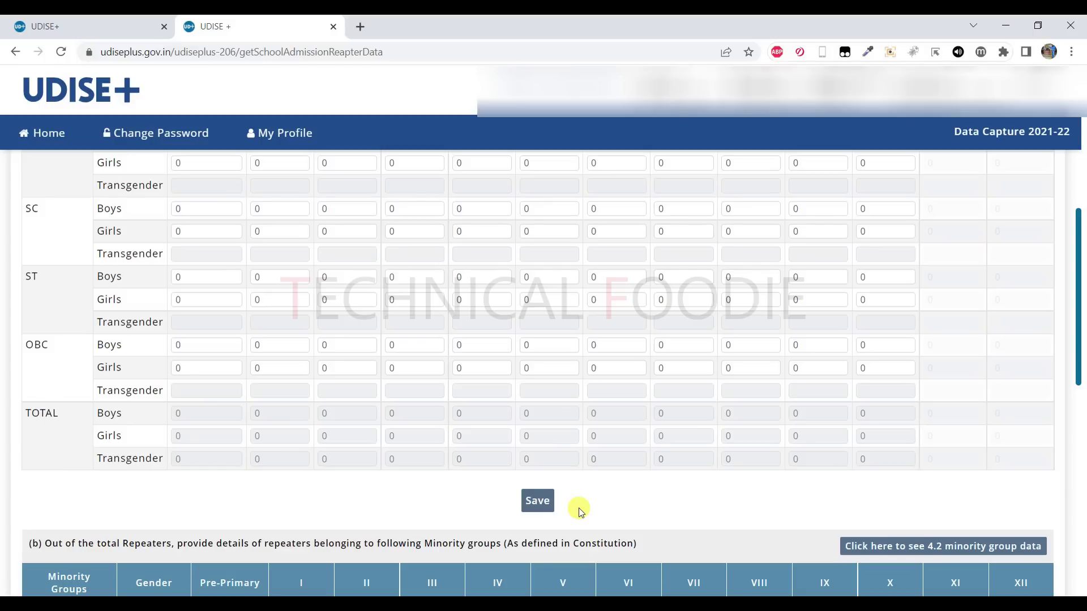
- Clear the Minority Groups highlight and open section 4.6 on enrolment of children with special needs by type of impairment
scroll(609, 502, up, 6)
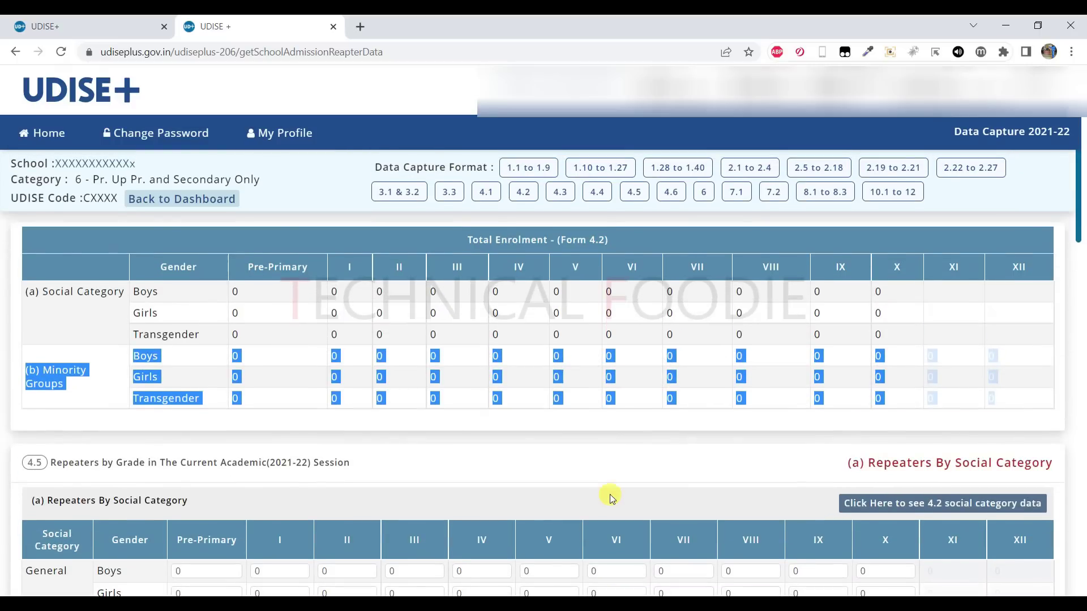
click(611, 498)
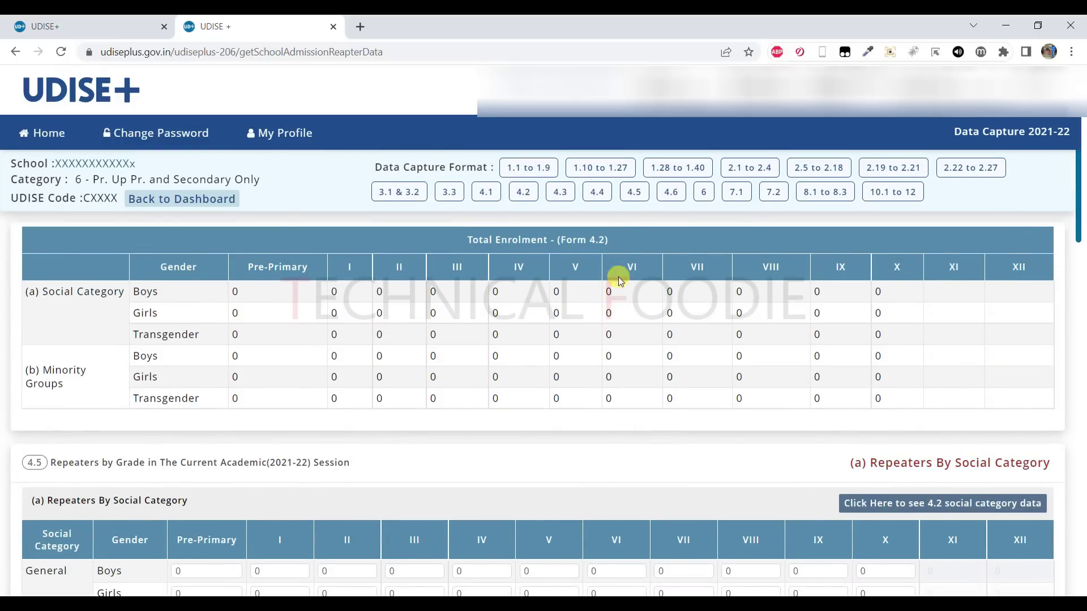
click(671, 193)
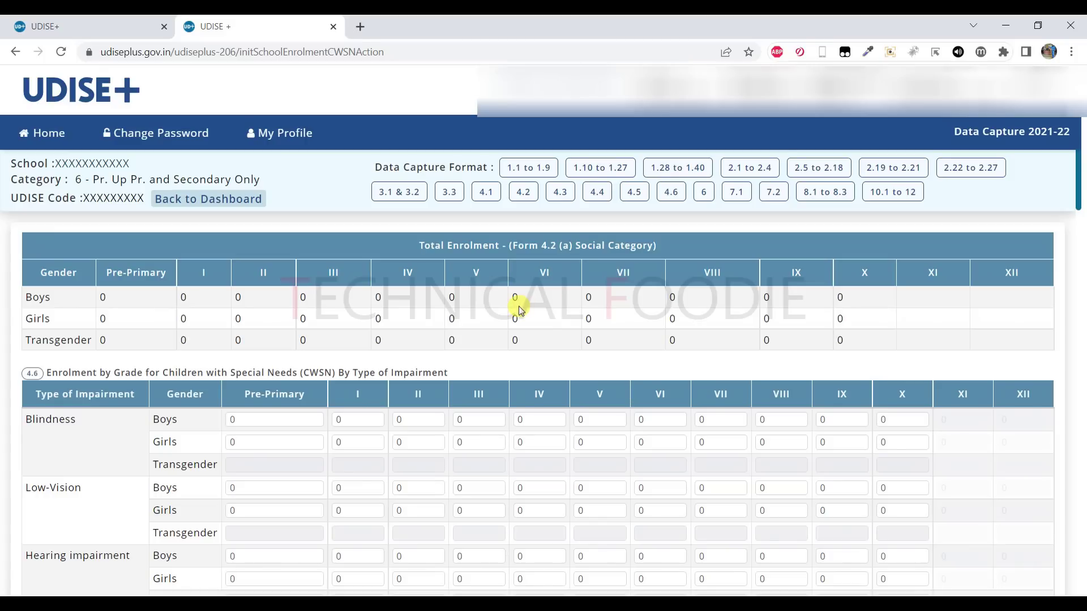
- Highlight the Total Enrolment (Form 4.2 (a) Social Category) summary and compare it with the first impairment rows of table 4.6
drag(416, 250, 1014, 339)
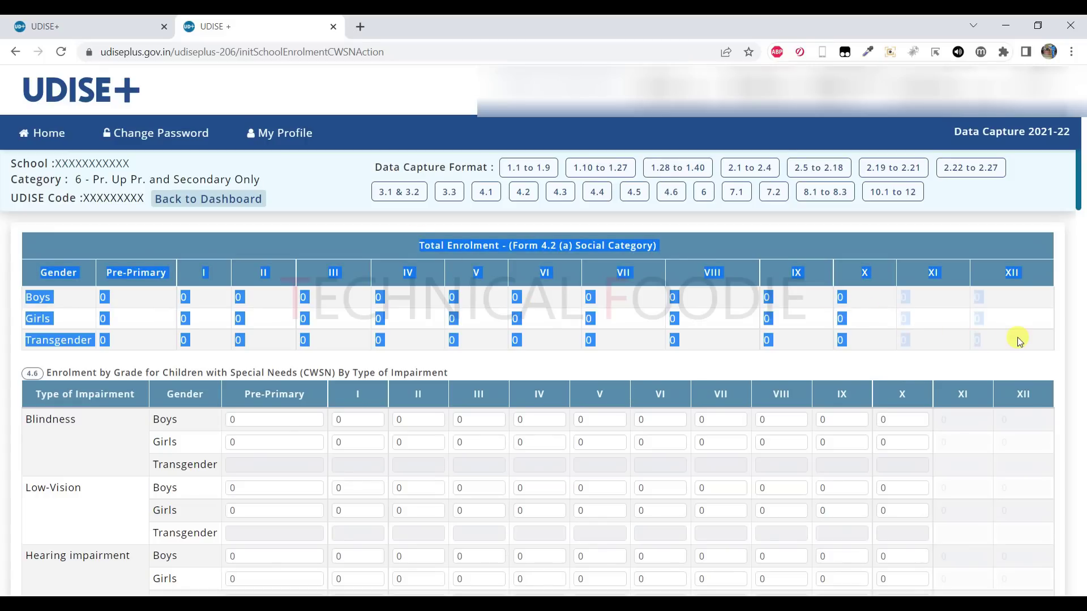
scroll(762, 360, down, 1)
scroll(679, 368, down, 2)
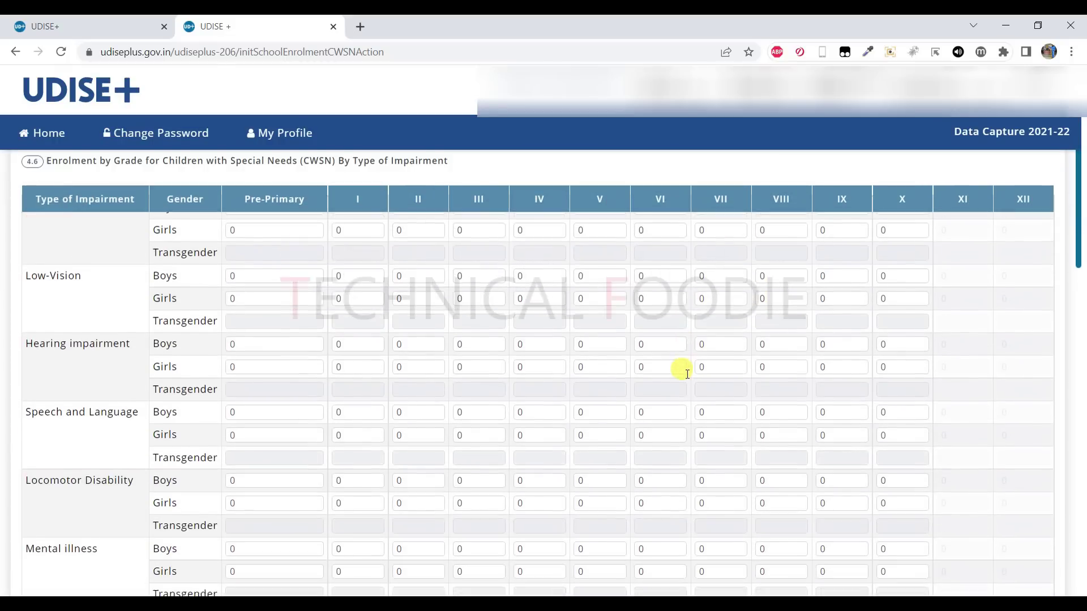
scroll(682, 371, up, 2)
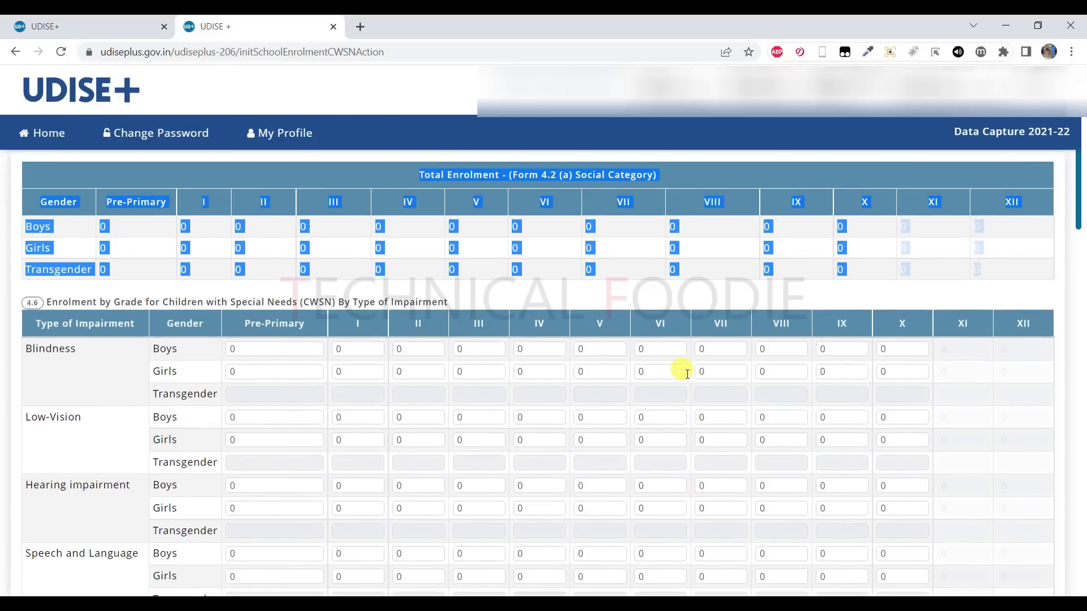
scroll(623, 382, down, 1)
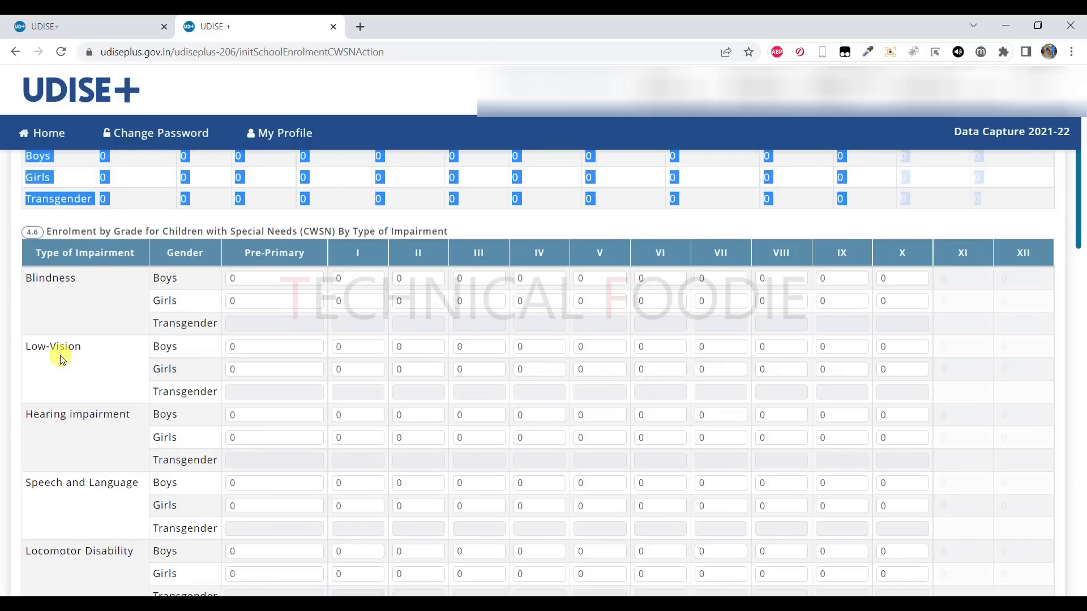
- Read through the impairment types of table 4.6, from Low-Vision down to the TOTAL rows and the save options
scroll(113, 431, down, 2)
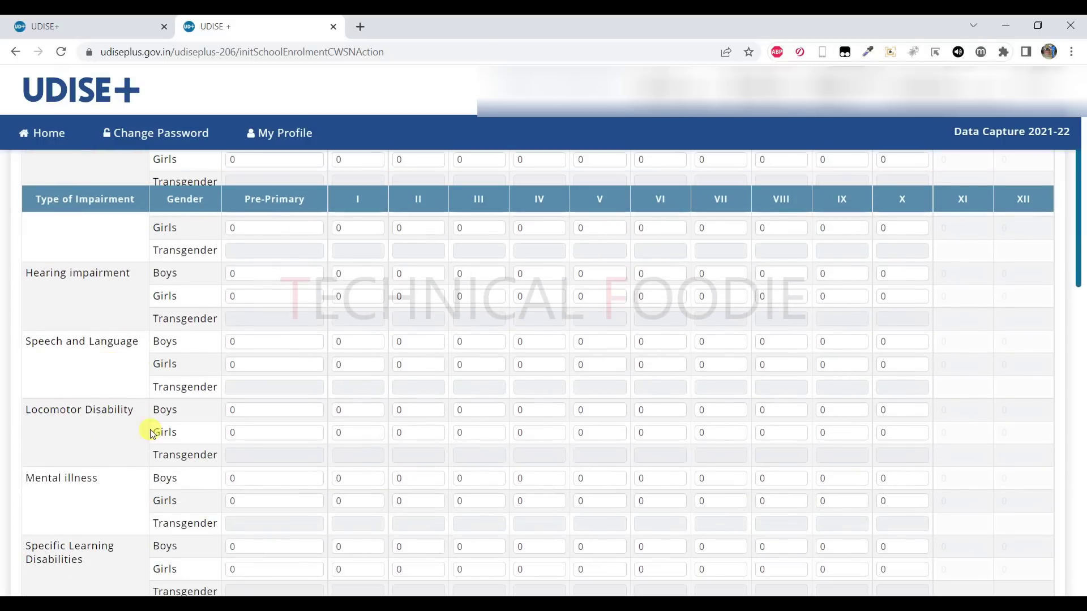
scroll(58, 462, down, 2)
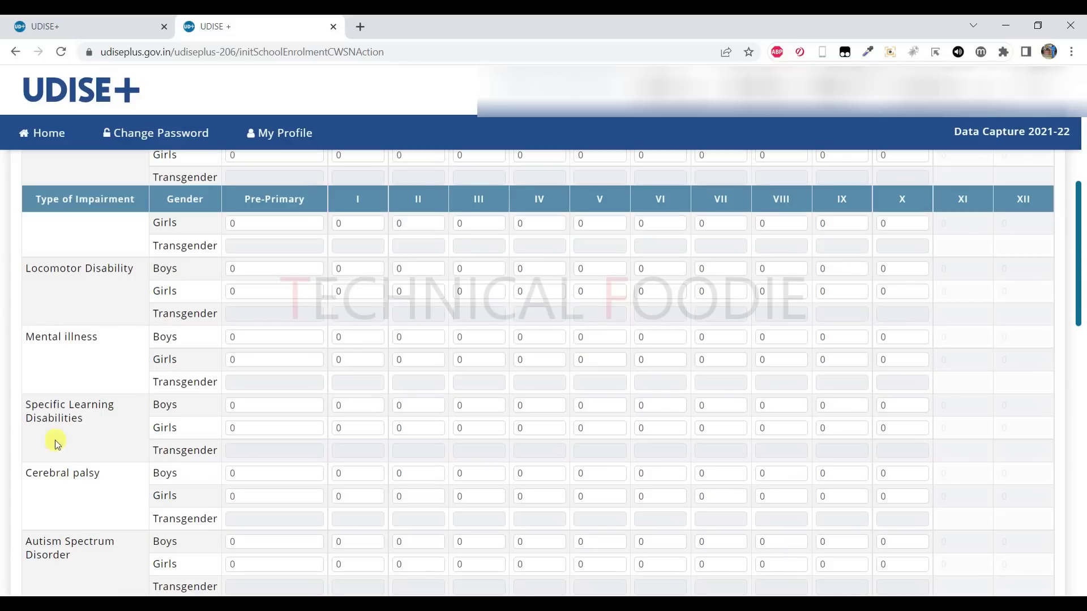
scroll(95, 482, down, 1)
scroll(119, 498, down, 1)
scroll(113, 473, down, 1)
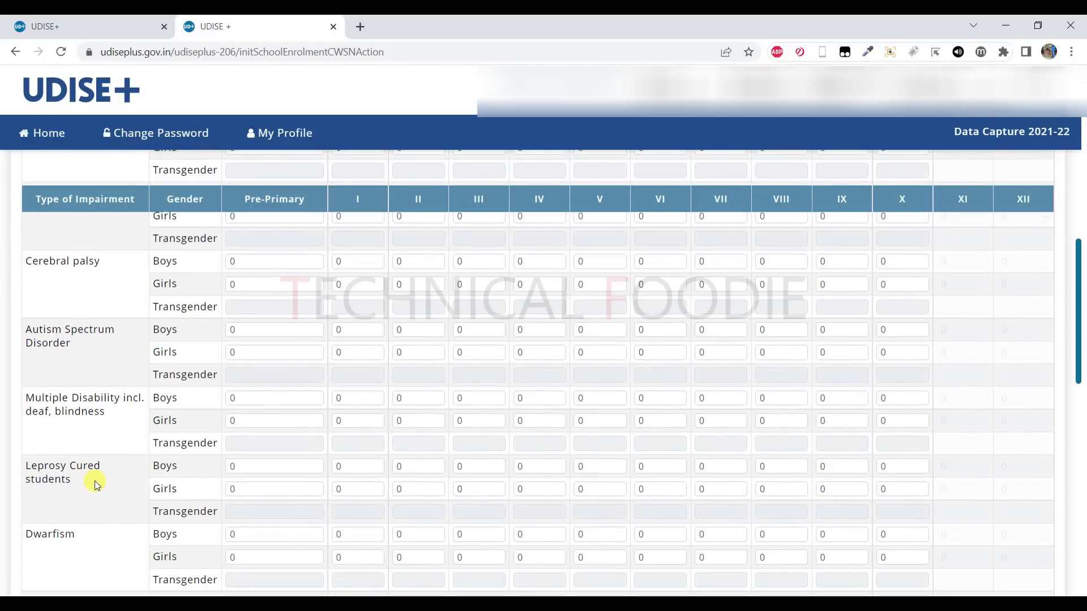
scroll(96, 484, down, 1)
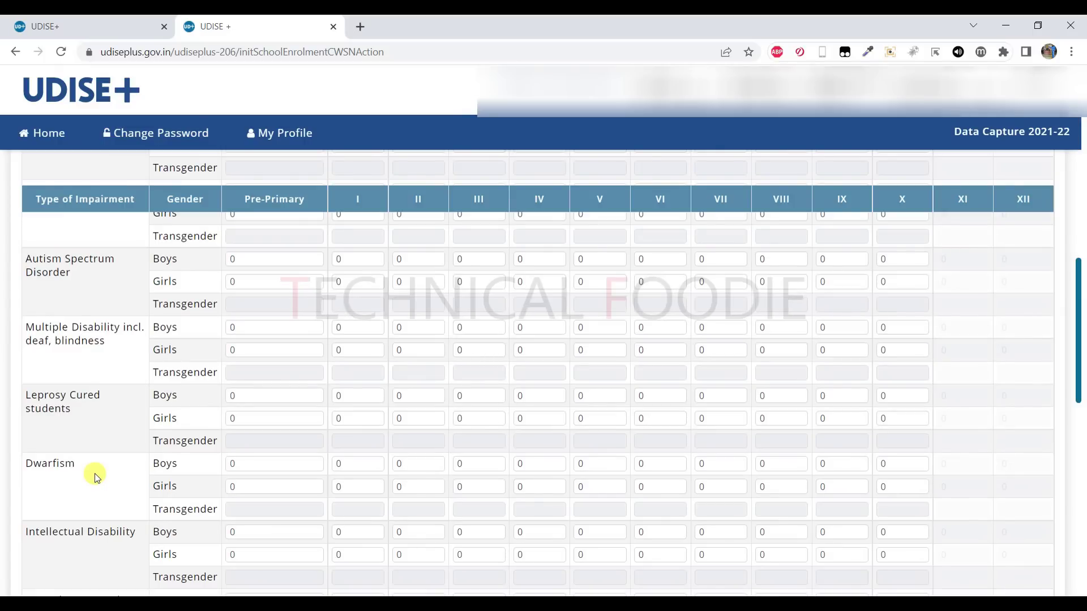
scroll(94, 473, down, 1)
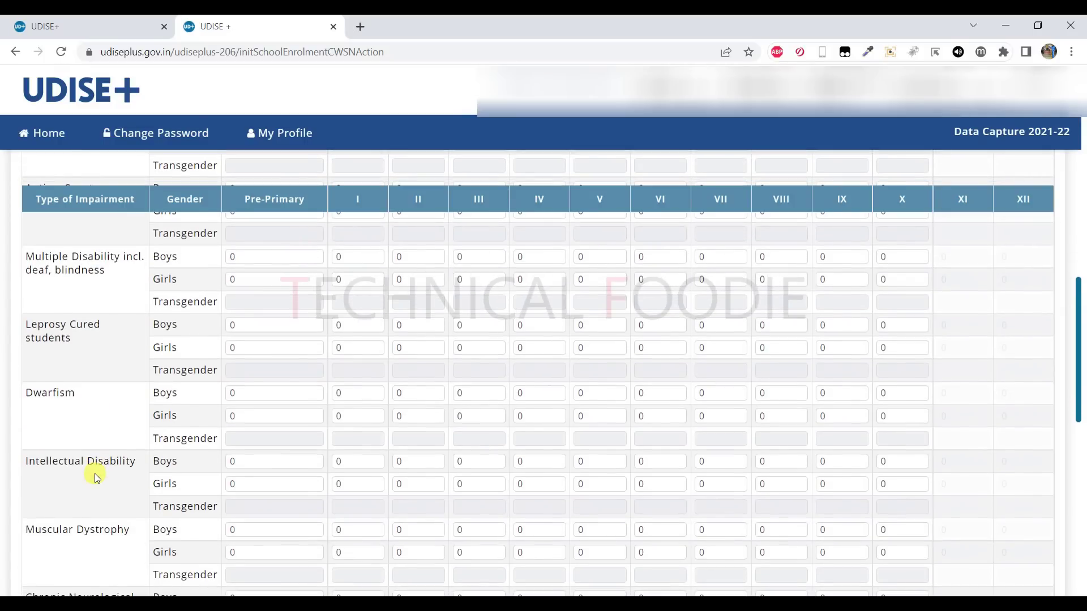
scroll(94, 473, down, 1)
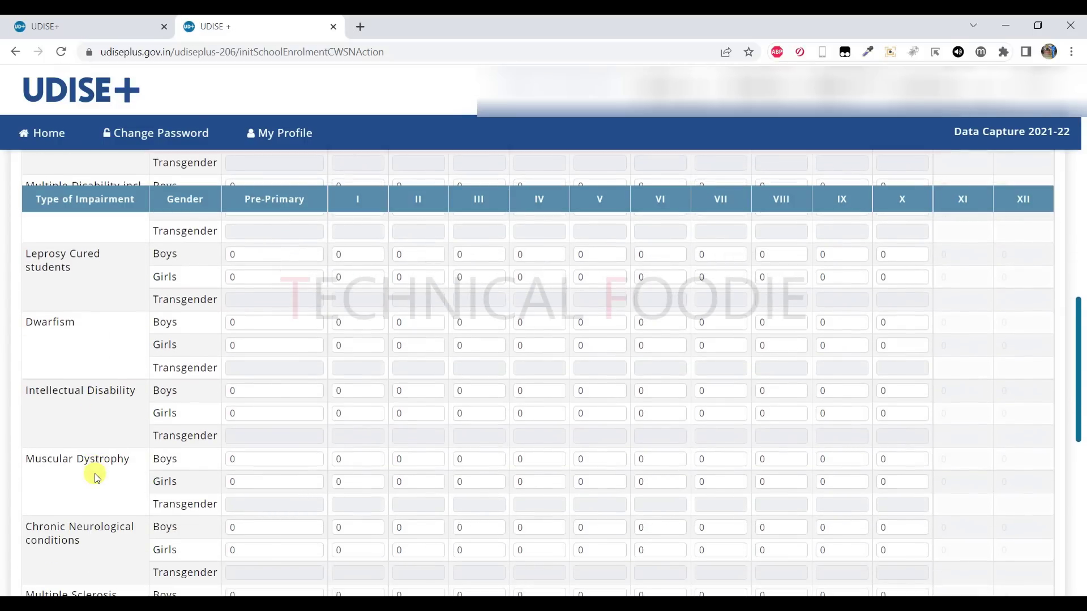
scroll(94, 473, down, 4)
scroll(94, 473, down, 5)
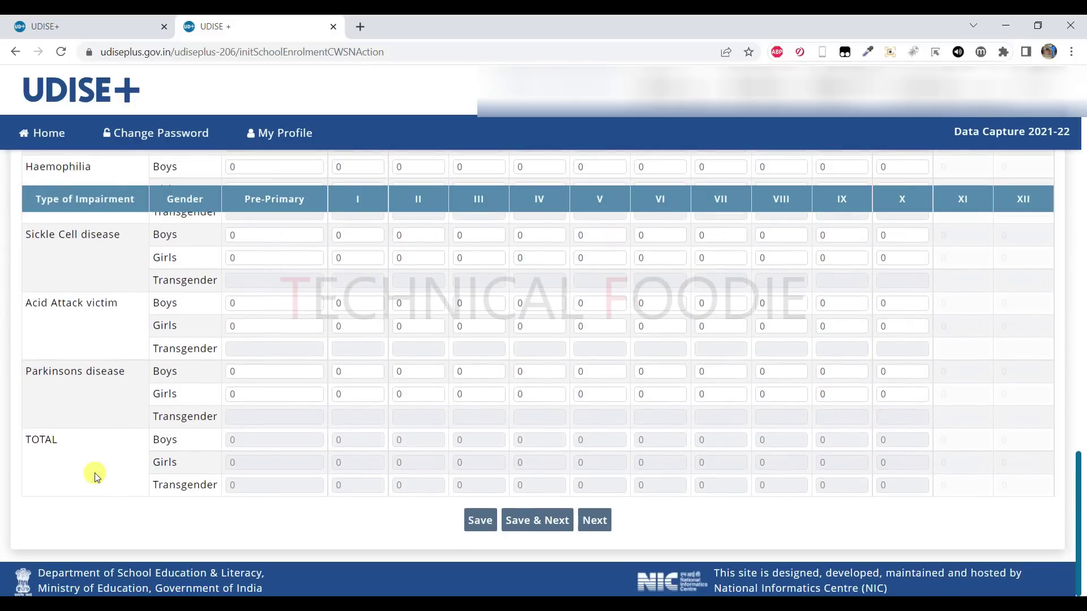
- Review the whole of table 4.6 against the enrolment summary again and clear the summary's highlight
scroll(94, 473, up, 12)
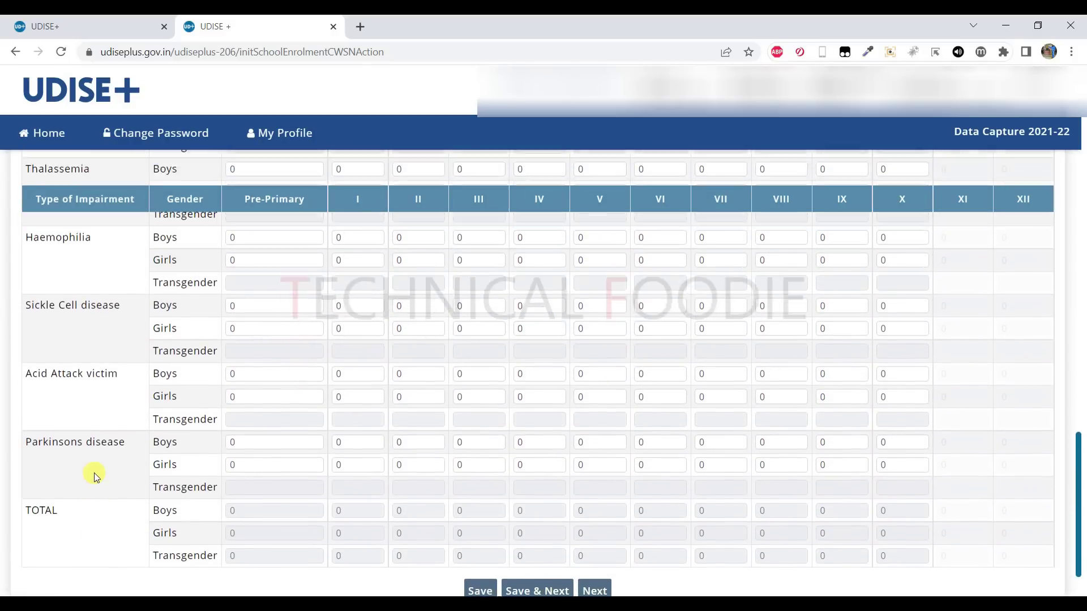
scroll(384, 377, up, 6)
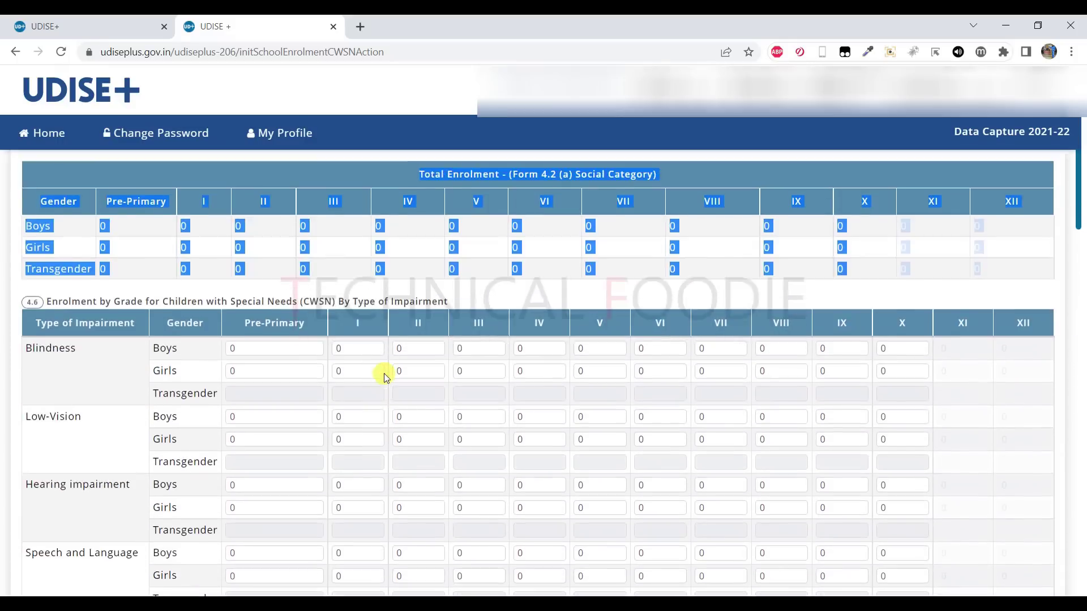
scroll(384, 376, down, 18)
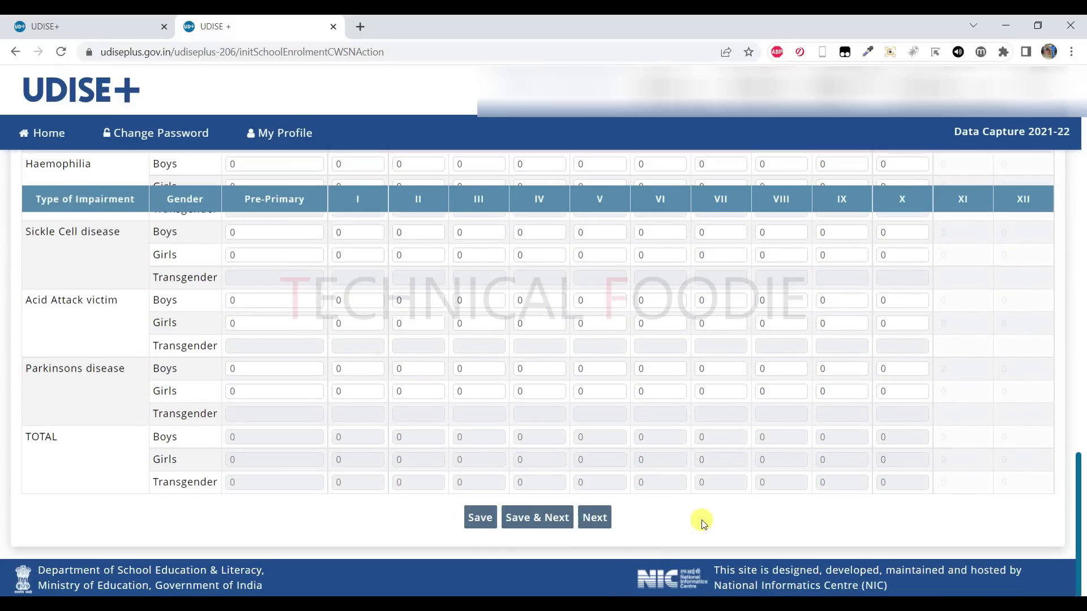
scroll(702, 521, up, 15)
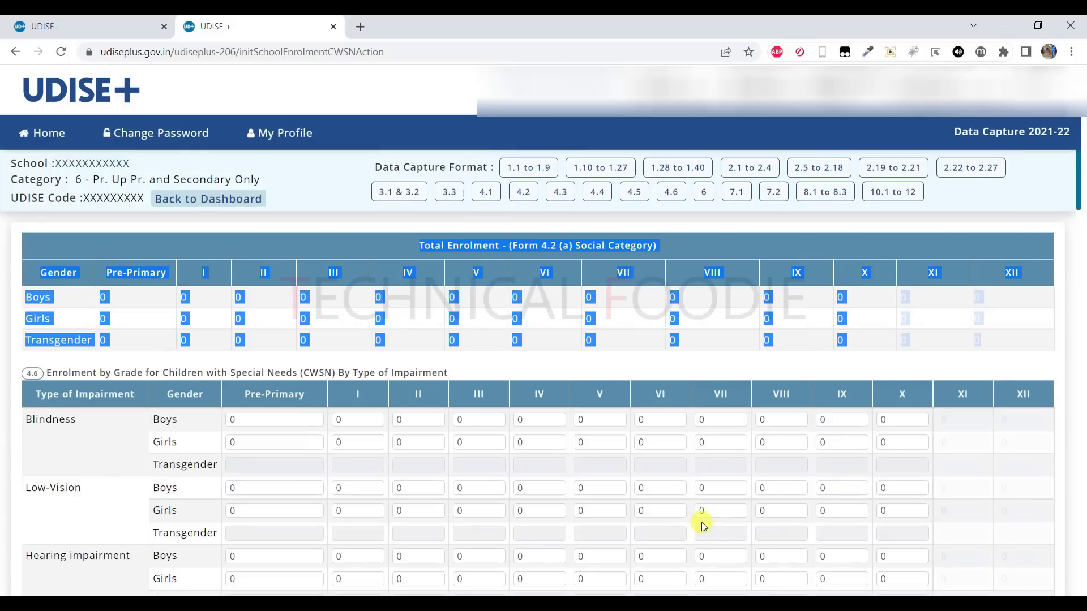
click(632, 365)
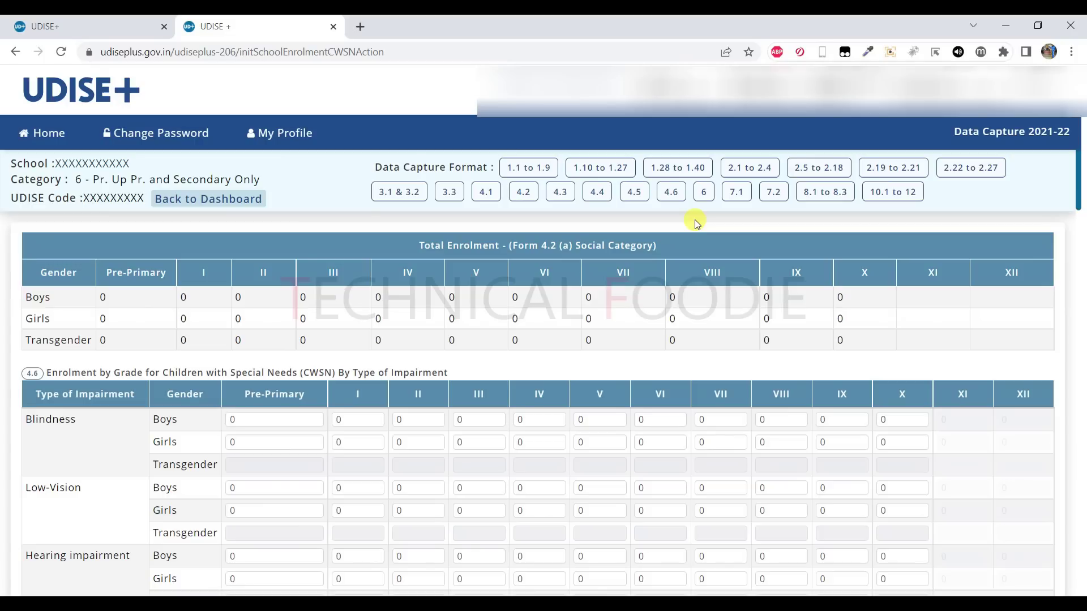
- Open Section 6 on annual examination results and highlight its Appeared and Passed rows for classes 3, 5 and 8
click(703, 193)
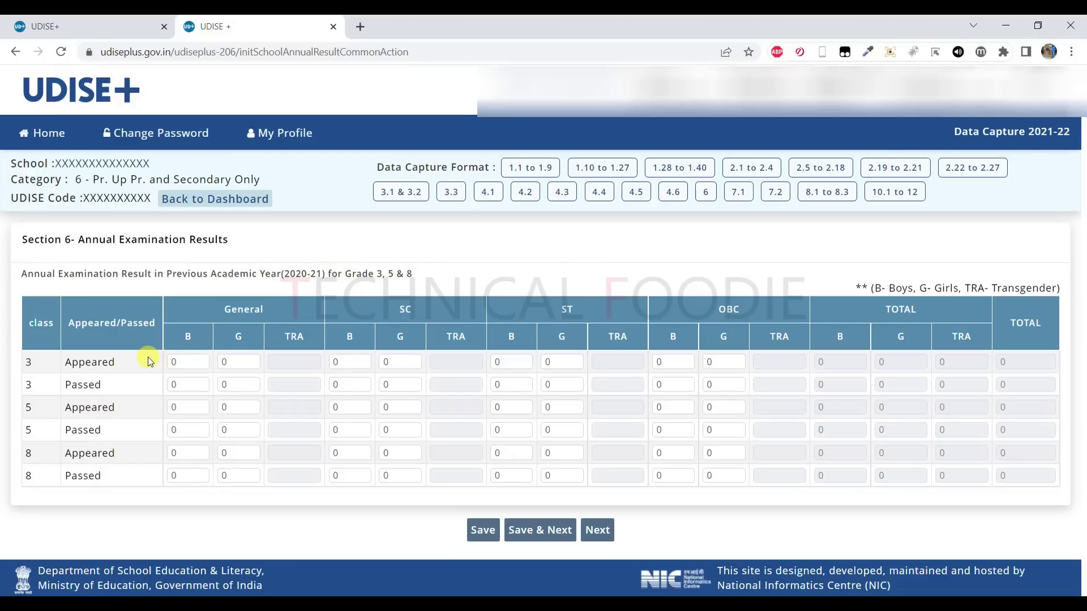
drag(10, 359, 177, 387)
click(87, 382)
click(172, 384)
drag(17, 408, 315, 408)
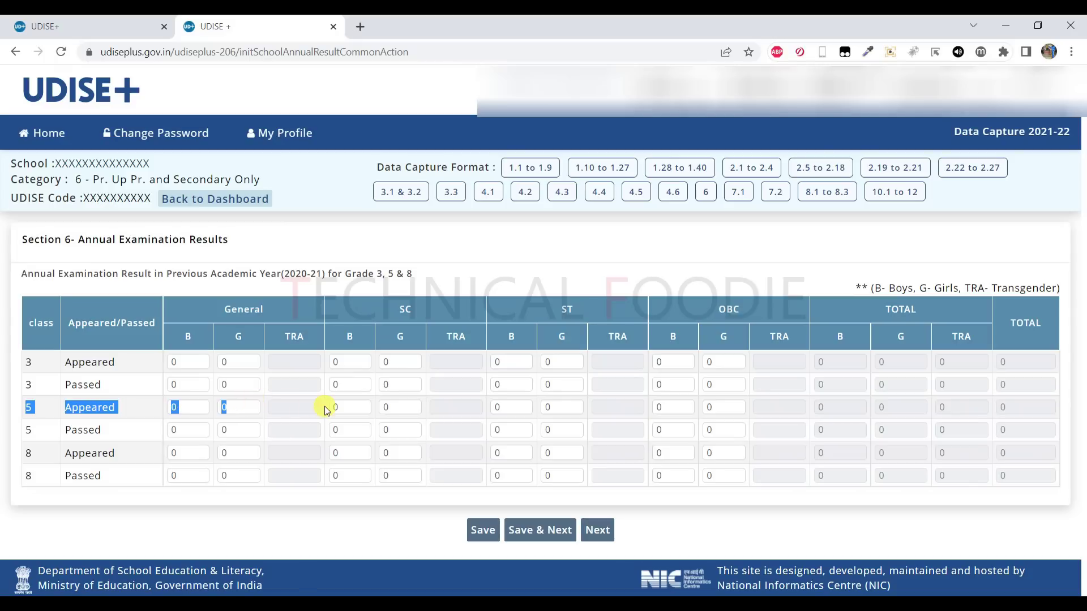
click(107, 445)
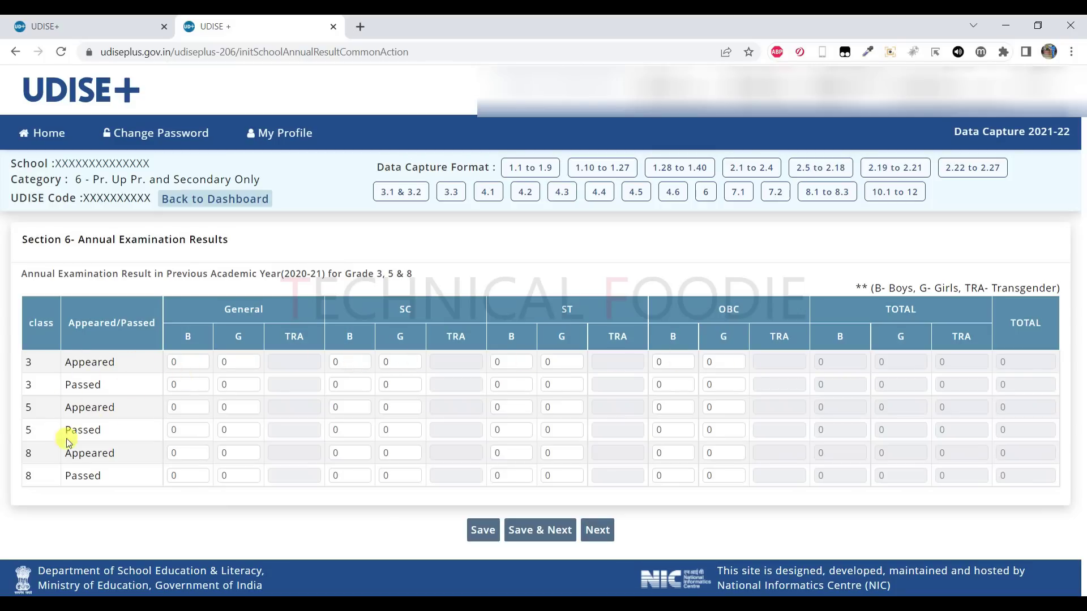
drag(213, 308, 1029, 495)
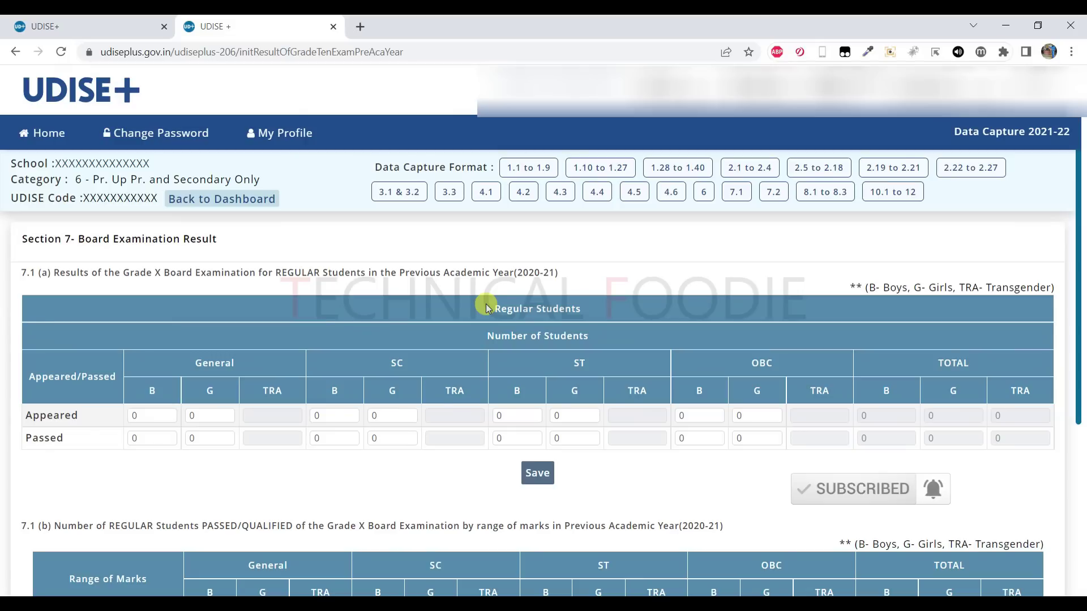
- Look over Grade X board result tables 7.1 (a) and 7.1 (b) and highlight the academic year 2020-21 in the 7.1 (a) heading
scroll(450, 431, down, 4)
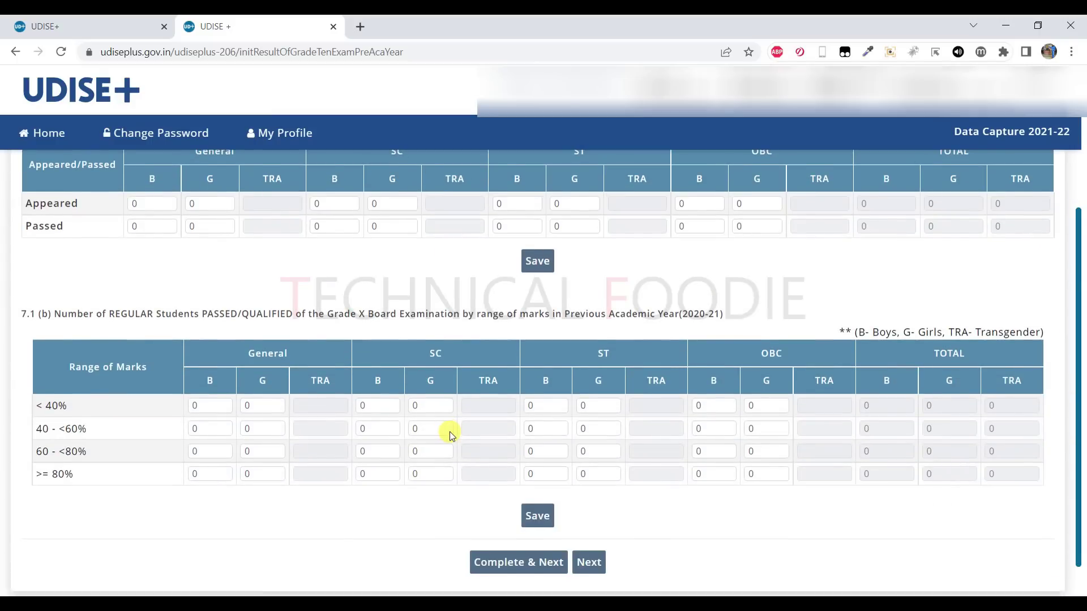
scroll(450, 431, up, 4)
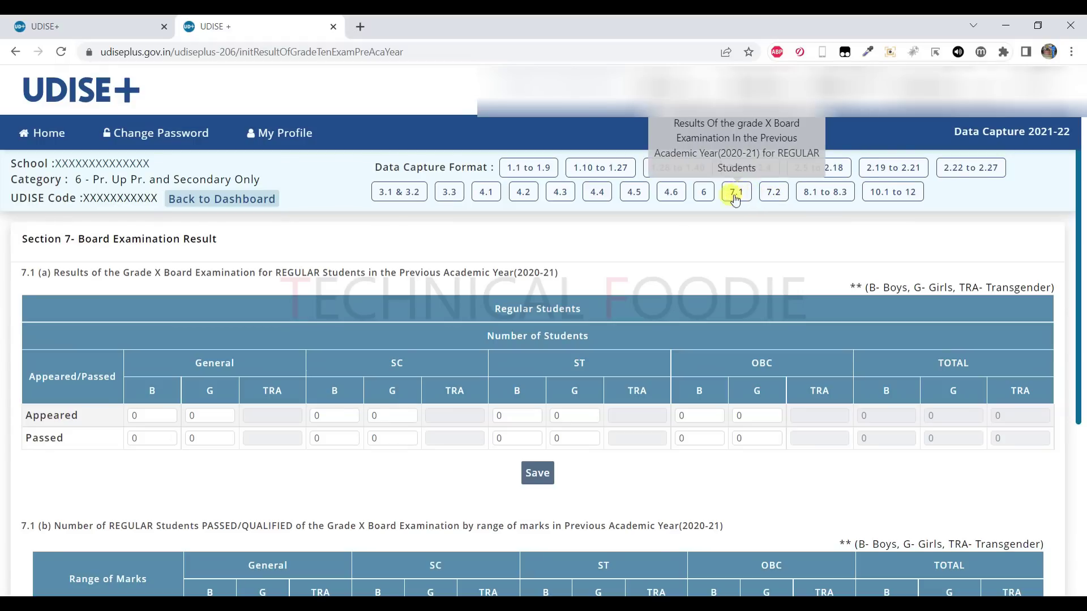
scroll(629, 274, down, 2)
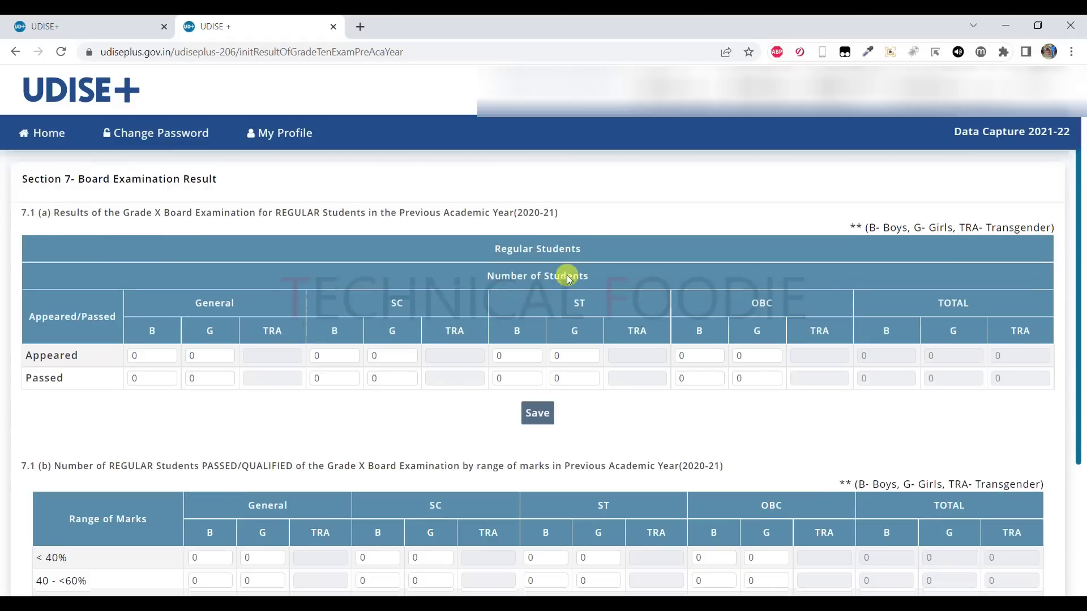
scroll(328, 348, up, 2)
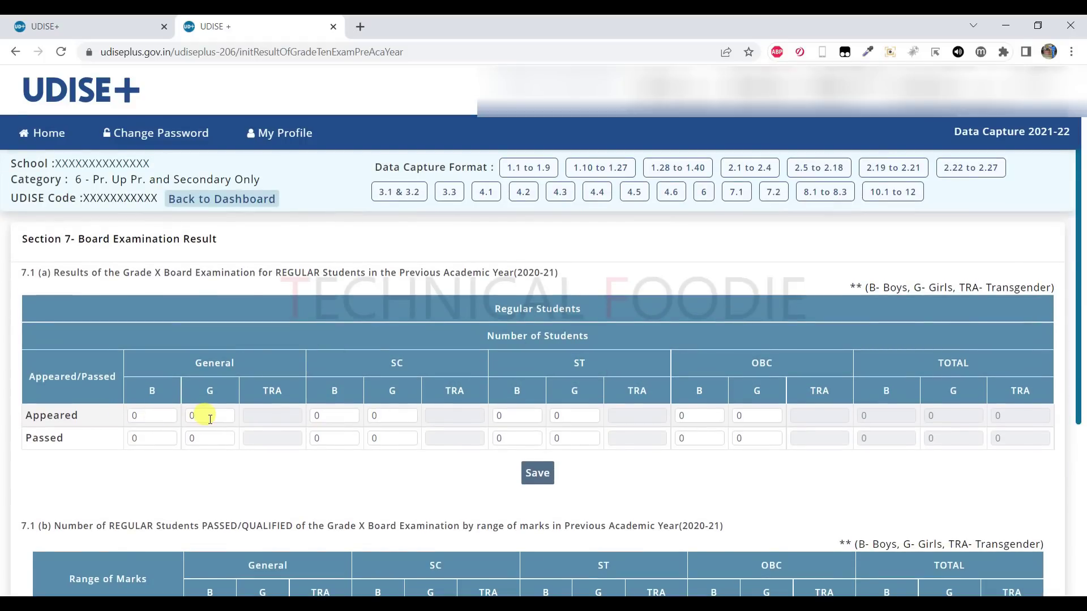
drag(517, 273, 554, 272)
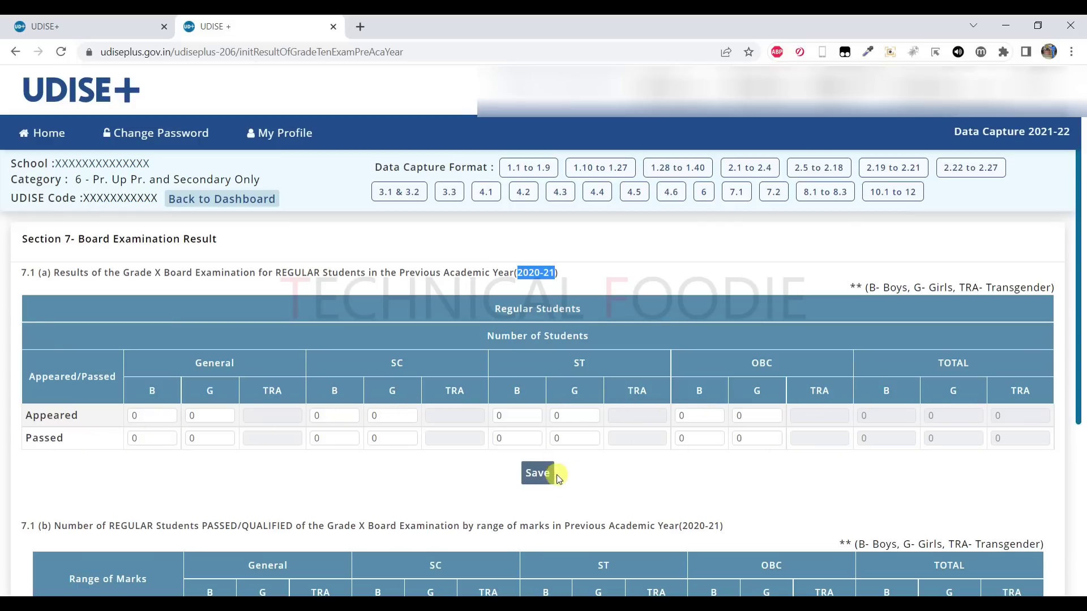
- Compare the Passed row of table 7.1 (a) with the marks range rows of table 7.1 (b) by highlighting each
scroll(523, 452, down, 2)
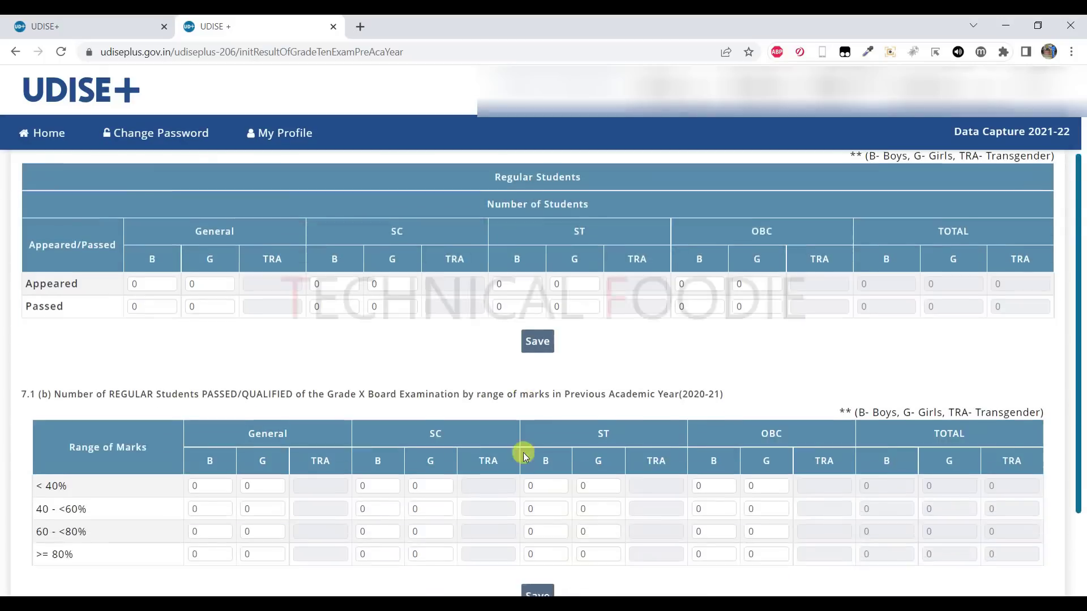
scroll(523, 453, down, 2)
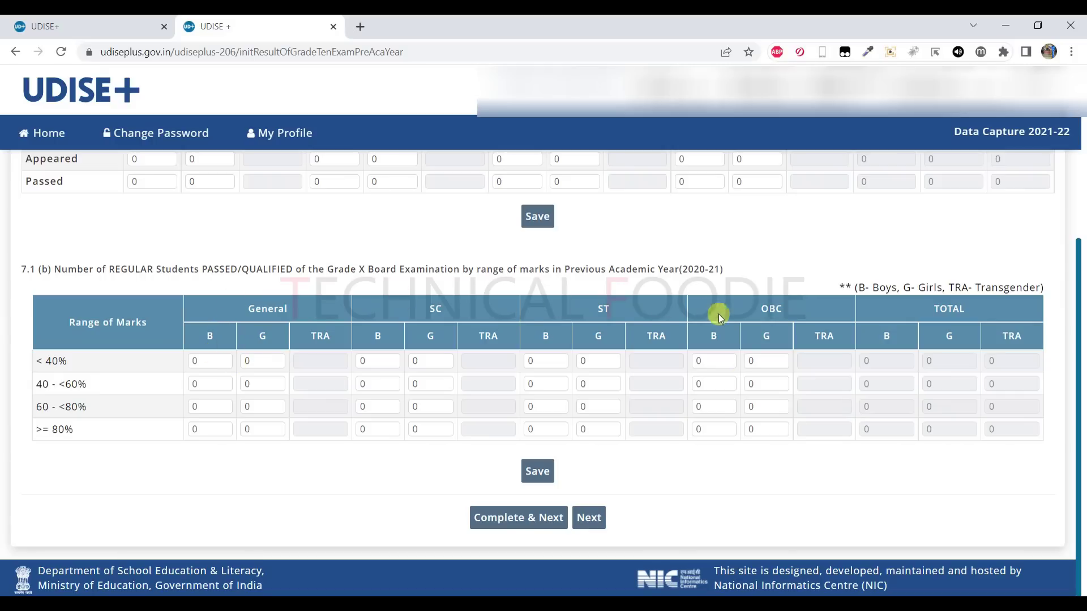
scroll(587, 436, up, 1)
scroll(588, 435, up, 1)
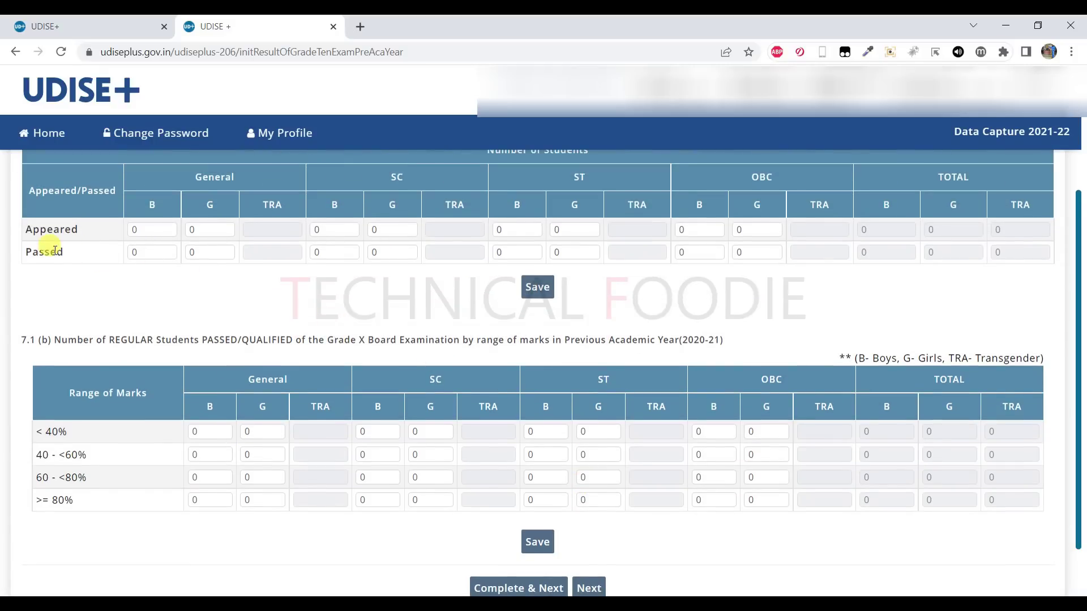
drag(24, 251, 982, 255)
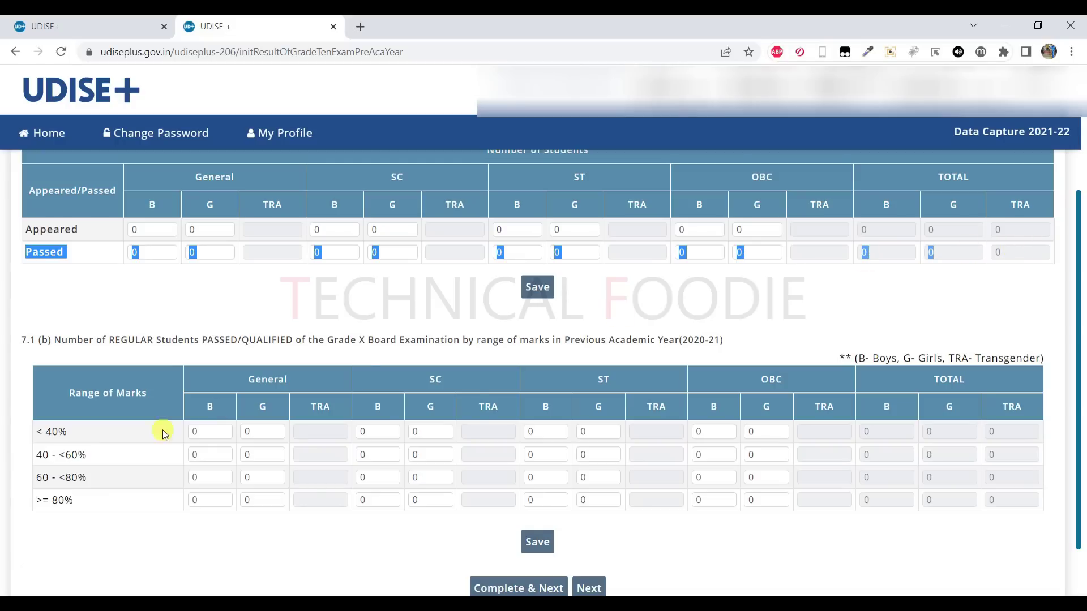
drag(33, 428, 936, 498)
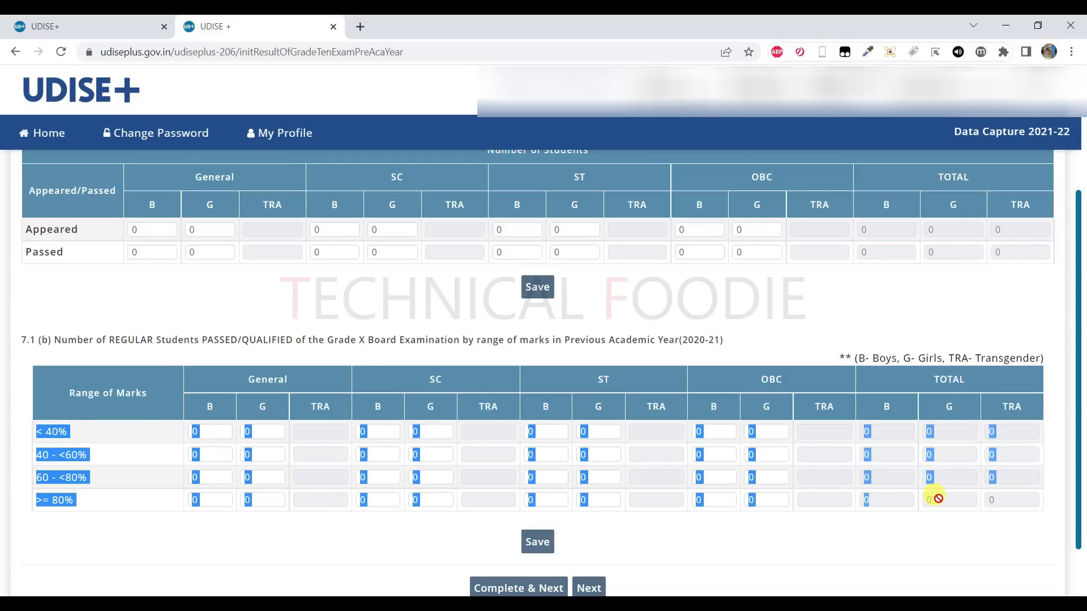
click(923, 475)
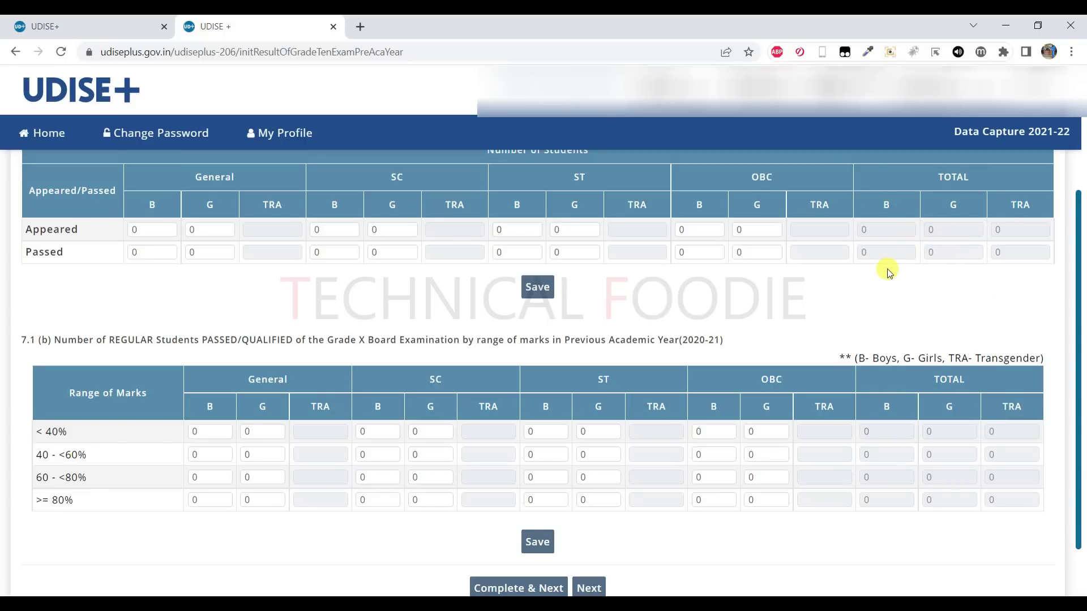
- Recheck the Appeared and Passed rows of table 7.1 (a) and the marks ranges from < 40% to >= 80% in table 7.1 (b)
drag(254, 206, 288, 209)
click(275, 227)
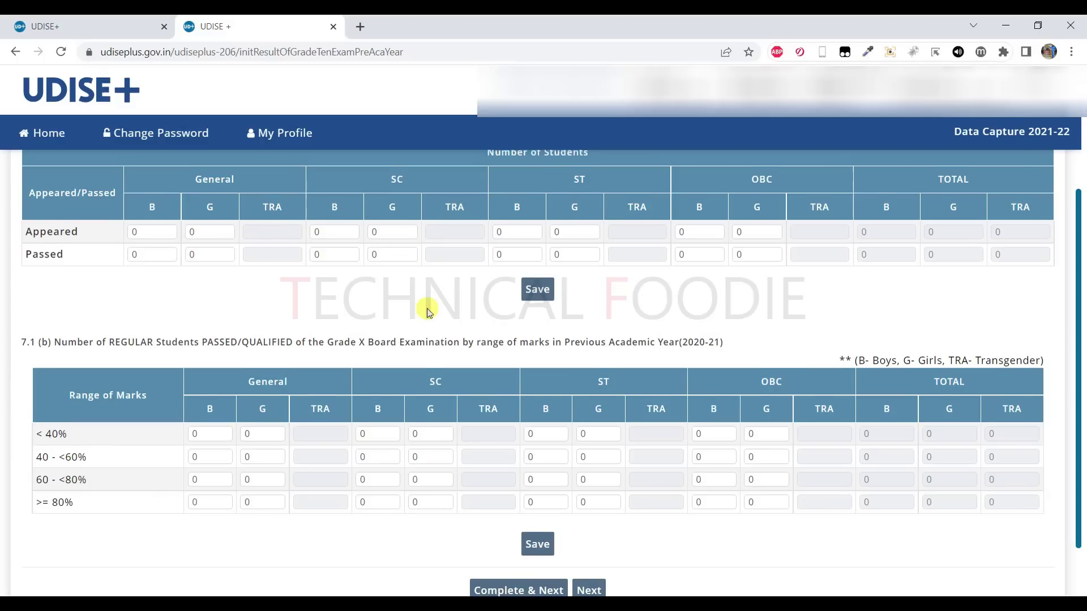
scroll(426, 308, up, 1)
scroll(422, 306, down, 2)
scroll(406, 290, up, 5)
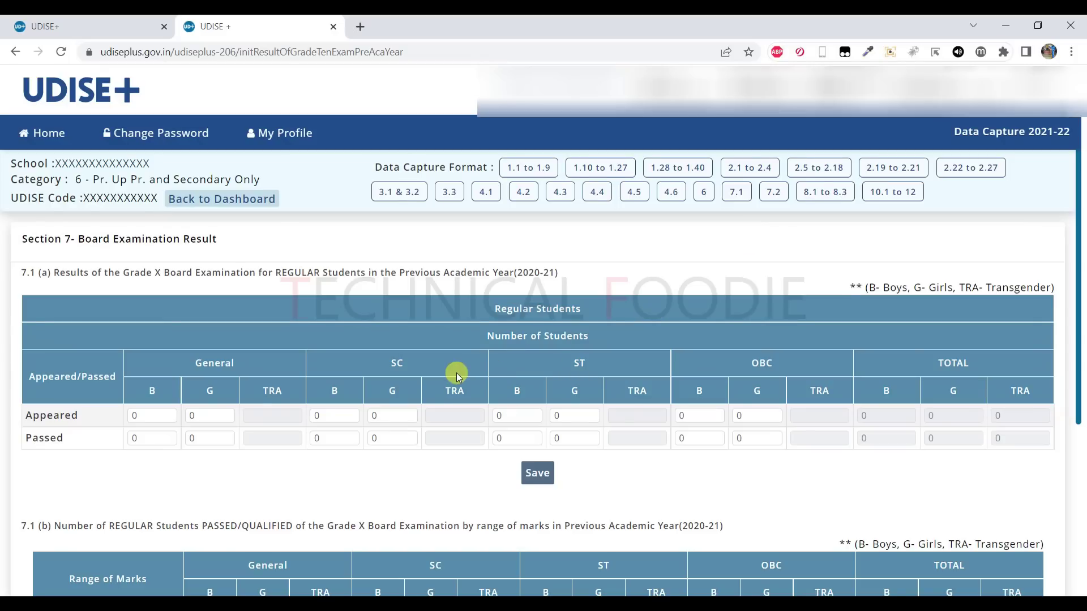
scroll(457, 372, down, 1)
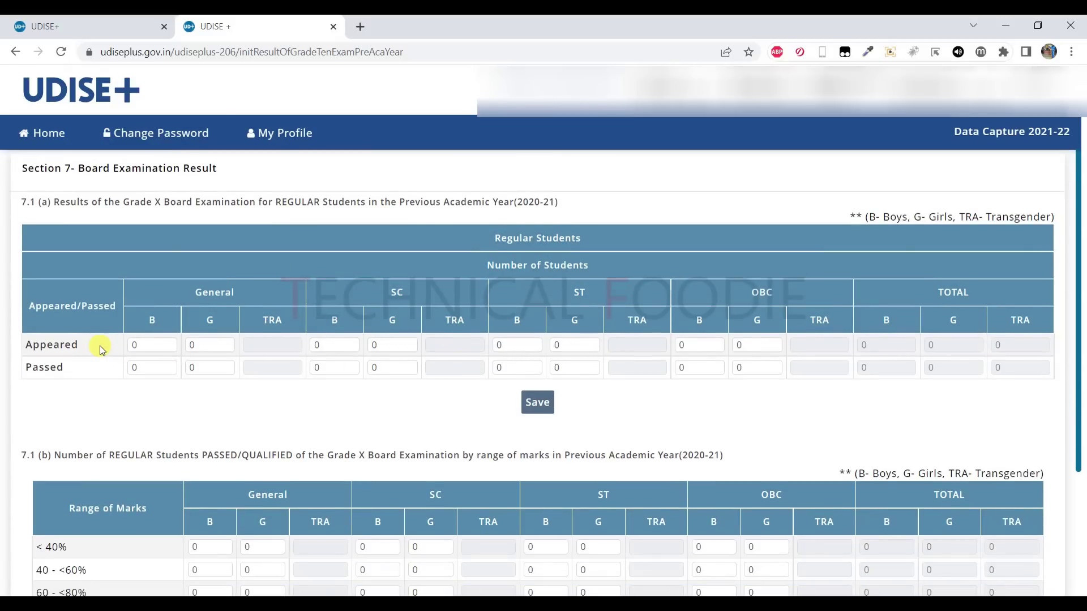
scroll(99, 354, down, 3)
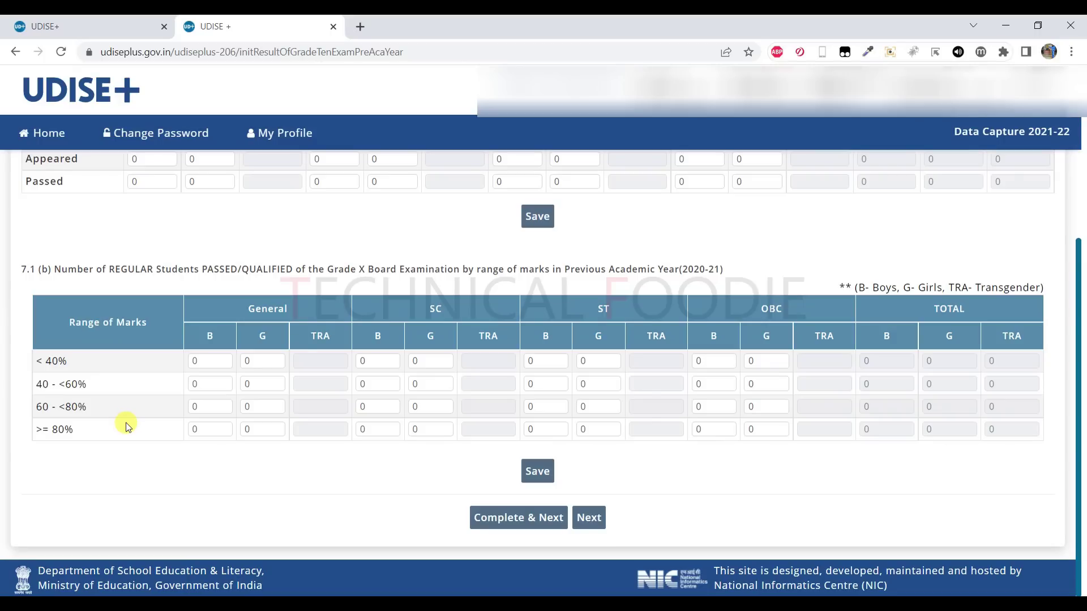
- Look over the Grade X board examination tables 7.1 (a) and 7.1 (b) once more
scroll(172, 410, up, 4)
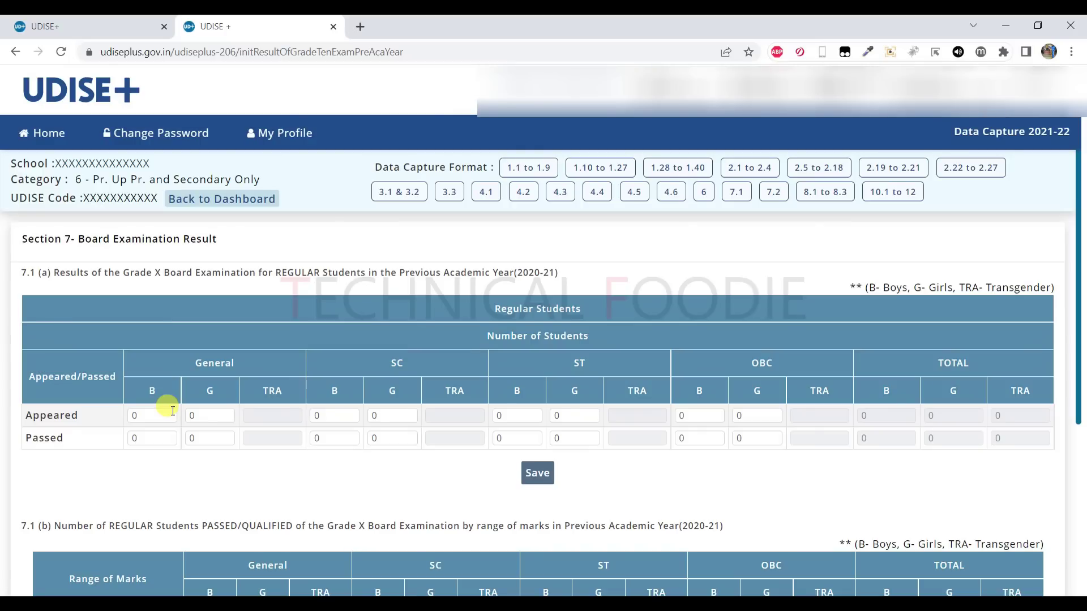
scroll(610, 351, down, 3)
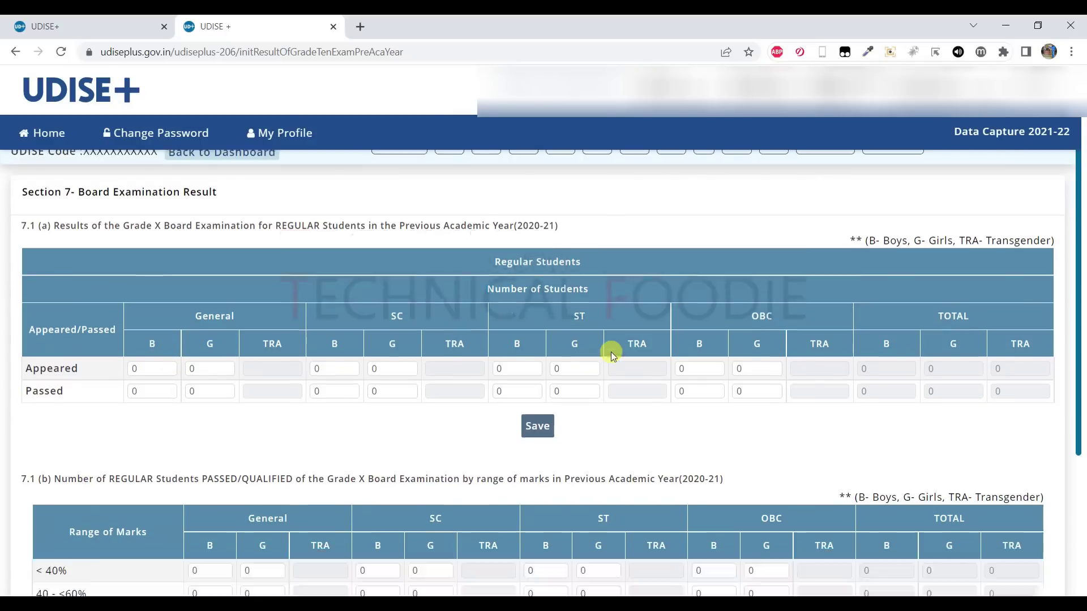
scroll(606, 393, down, 1)
scroll(605, 399, up, 3)
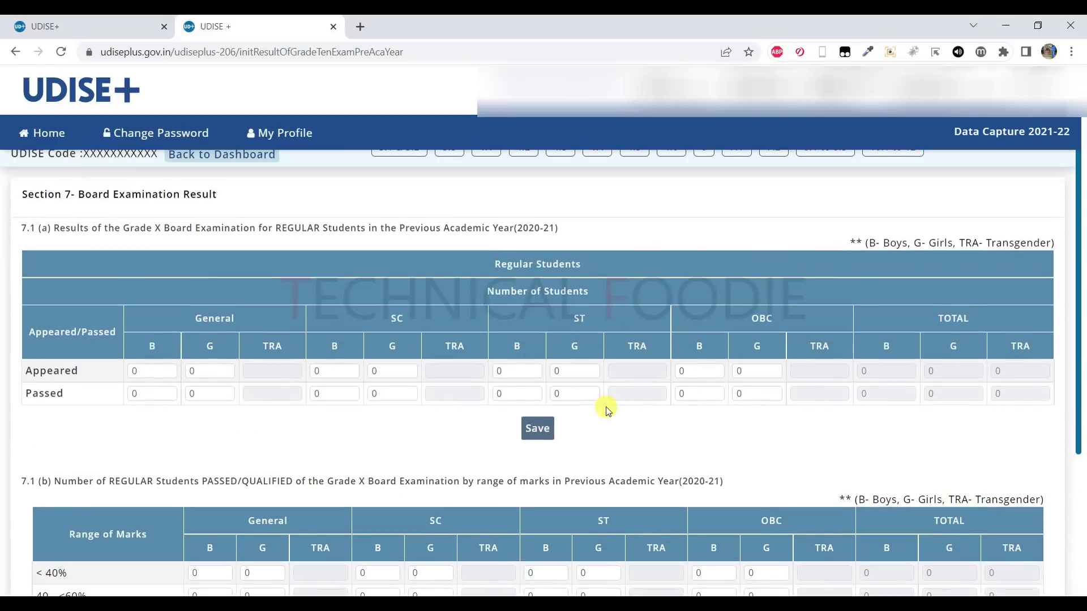
scroll(606, 400, up, 1)
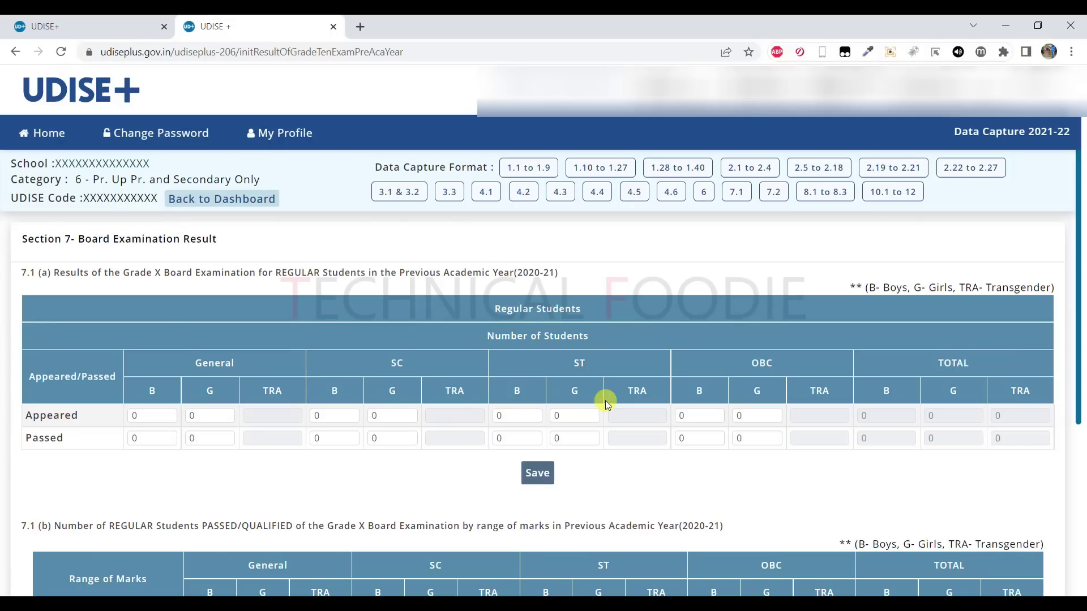
- Open Section 8 on receipts and expenditure and look over tables 8.2 and 8.3
click(819, 192)
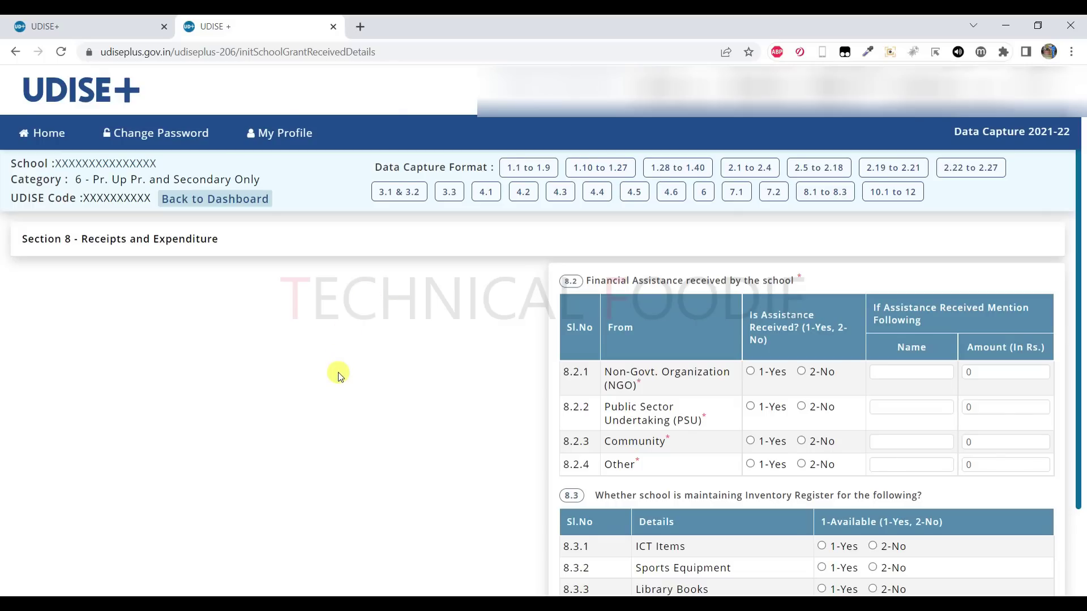
scroll(339, 375, down, 2)
scroll(338, 374, up, 2)
scroll(338, 374, down, 2)
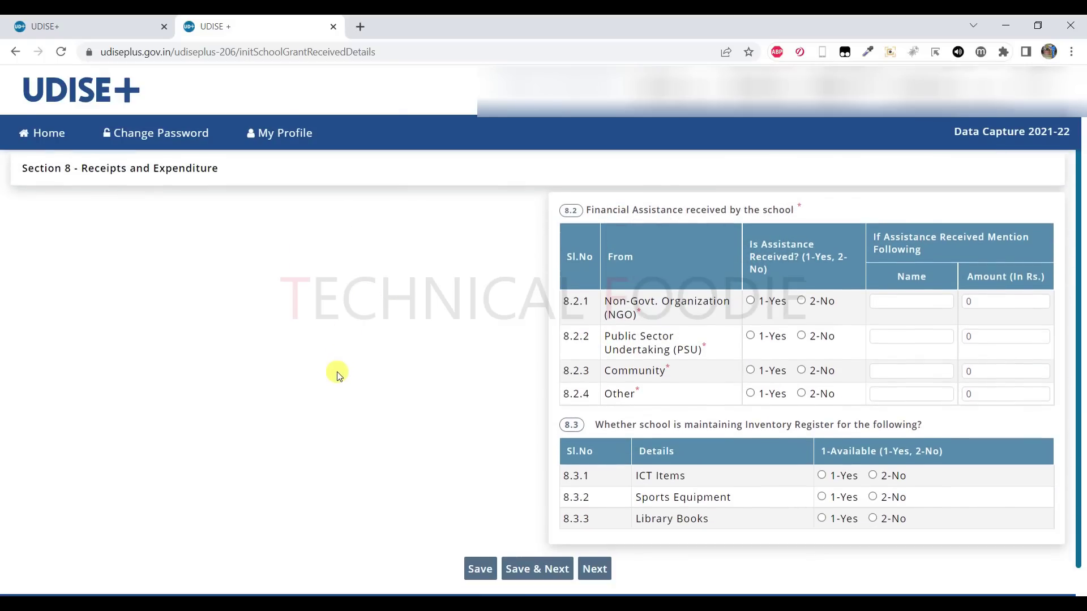
scroll(337, 372, up, 2)
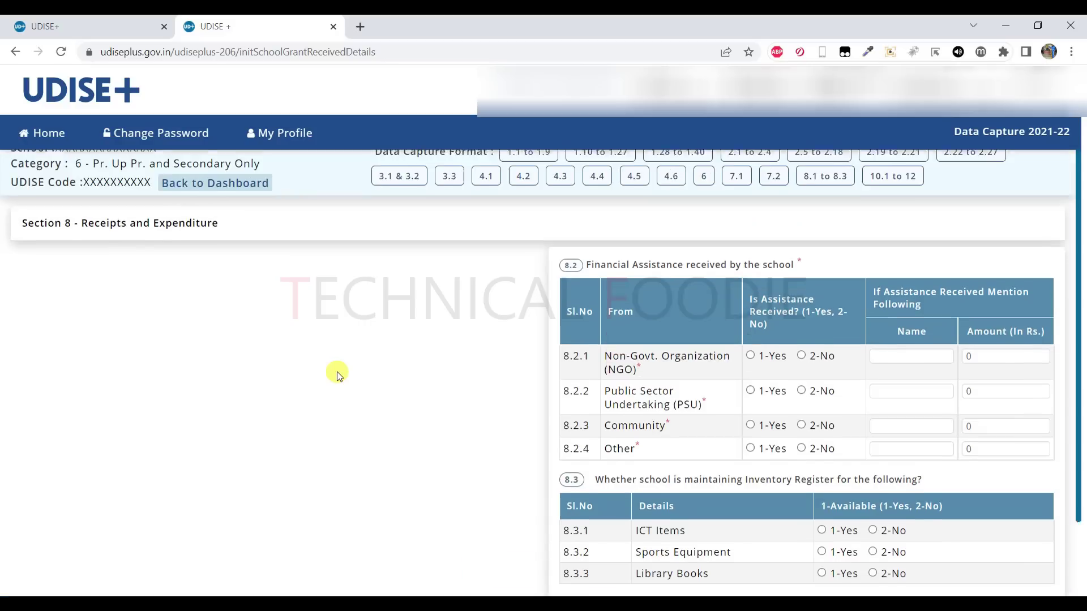
scroll(365, 404, down, 2)
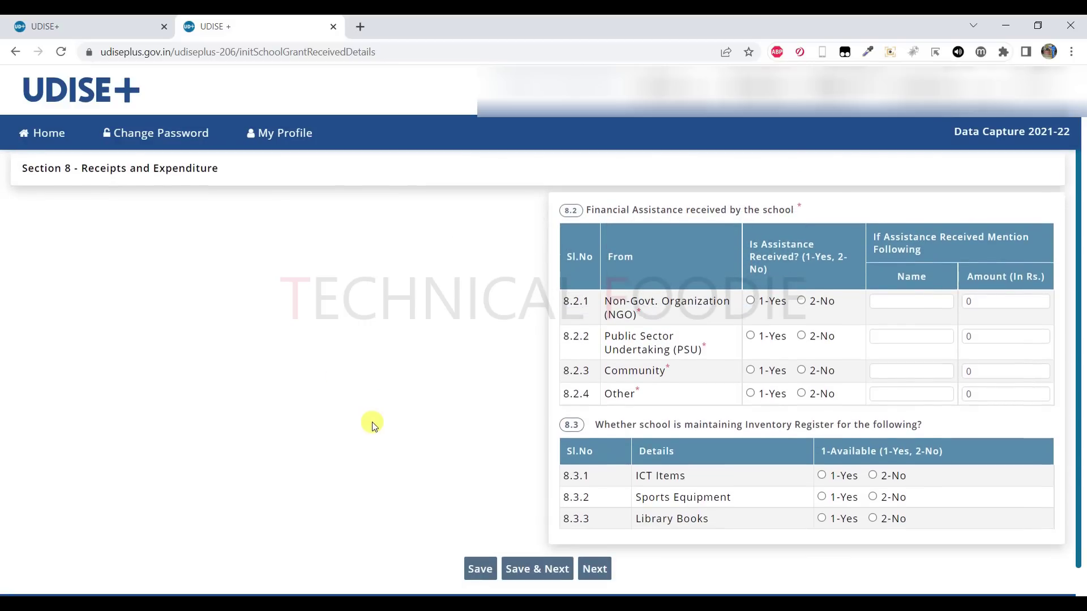
scroll(376, 446, up, 1)
scroll(375, 445, up, 1)
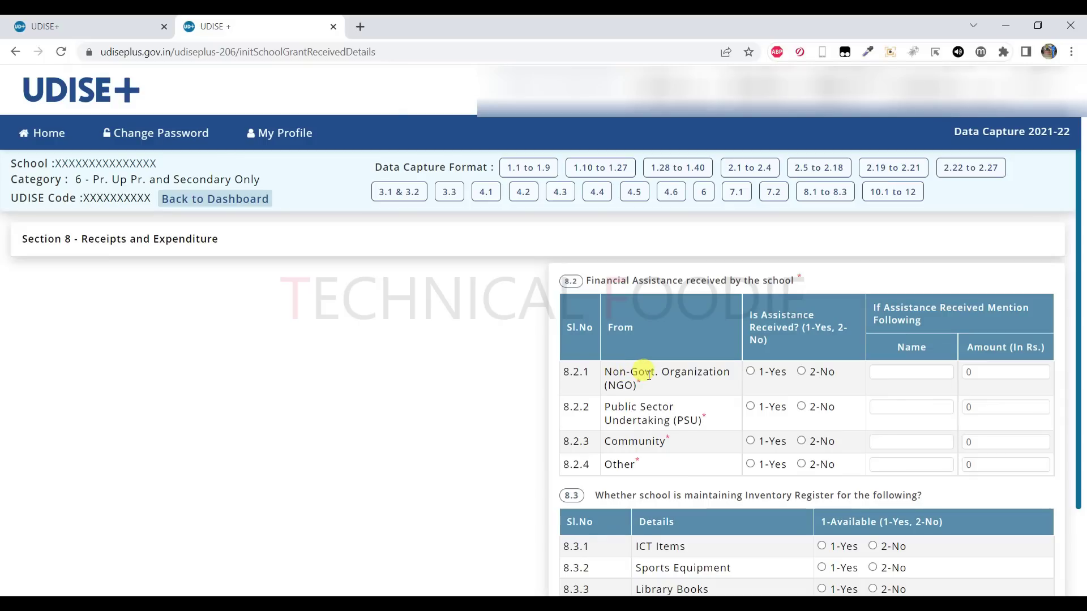
- Answer 8.2.1 on NGO financial assistance with 1-Yes and point out its name and amount fields
click(750, 372)
click(887, 373)
double_click(963, 373)
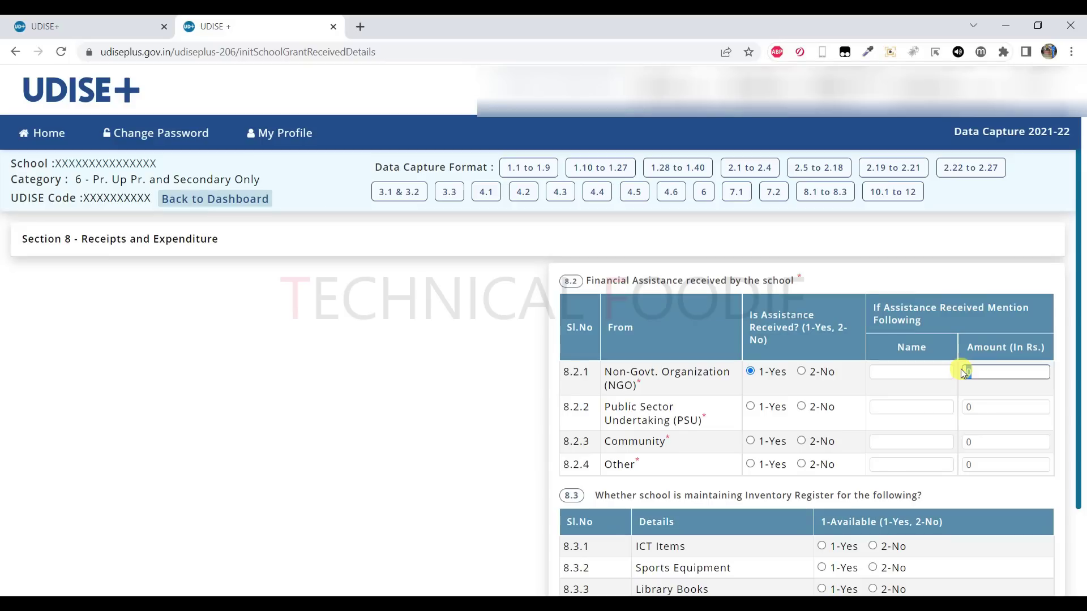
click(922, 372)
double_click(965, 372)
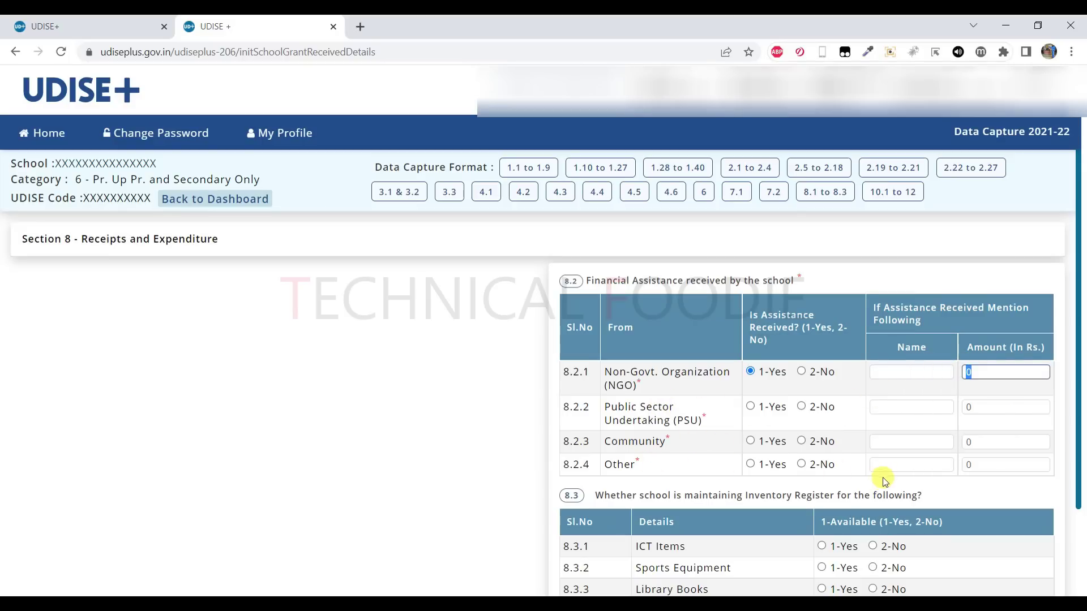
- Review the remaining assistance sources in 8.2 and the inventory register questions 8.3.1 to 8.3.3
scroll(917, 453, down, 1)
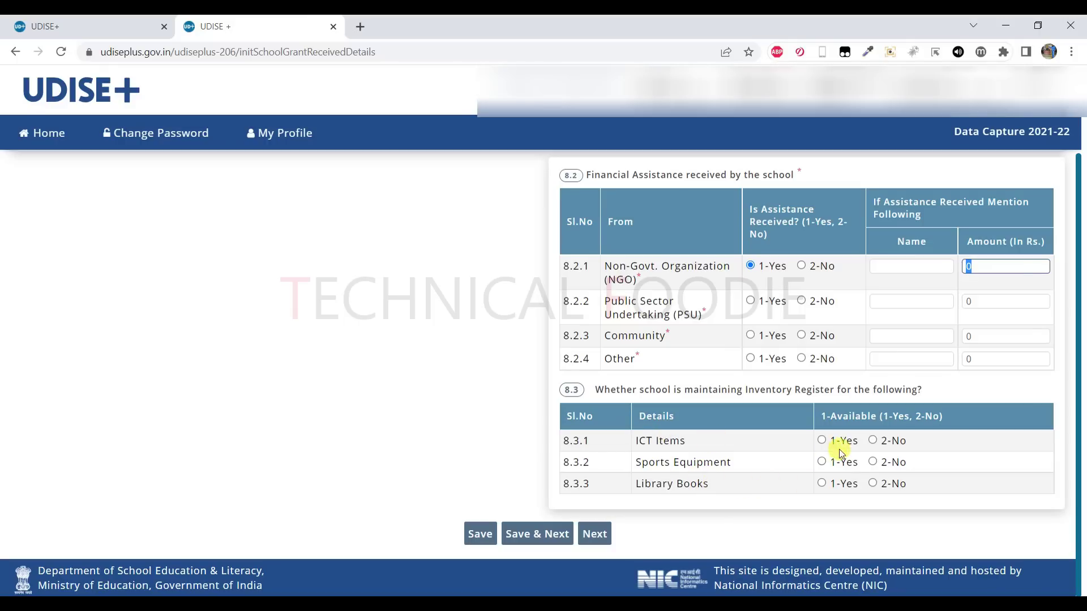
scroll(705, 483, up, 2)
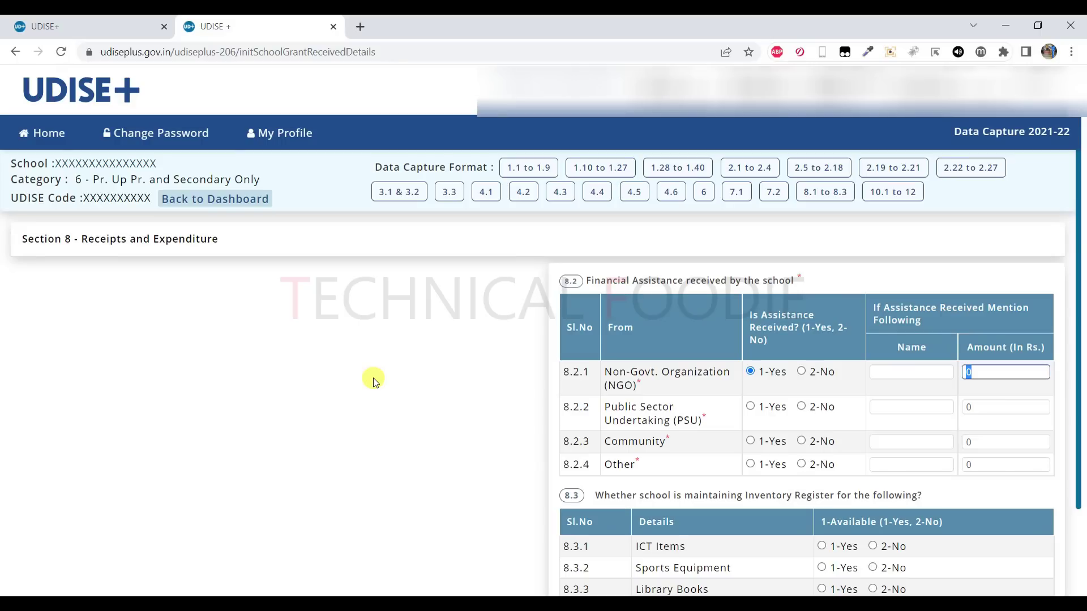
scroll(373, 378, down, 2)
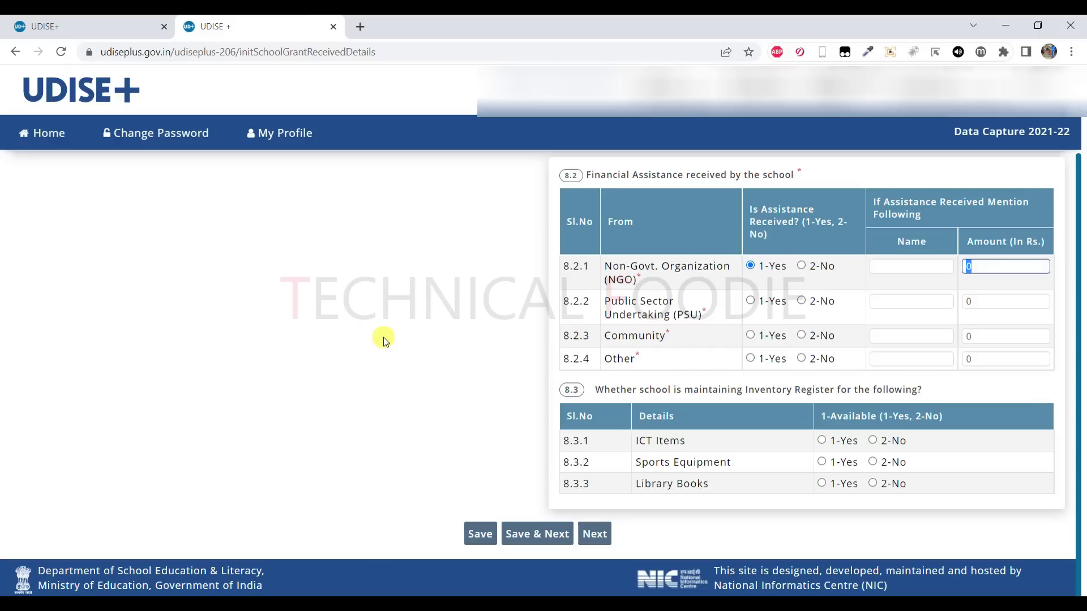
scroll(384, 340, up, 2)
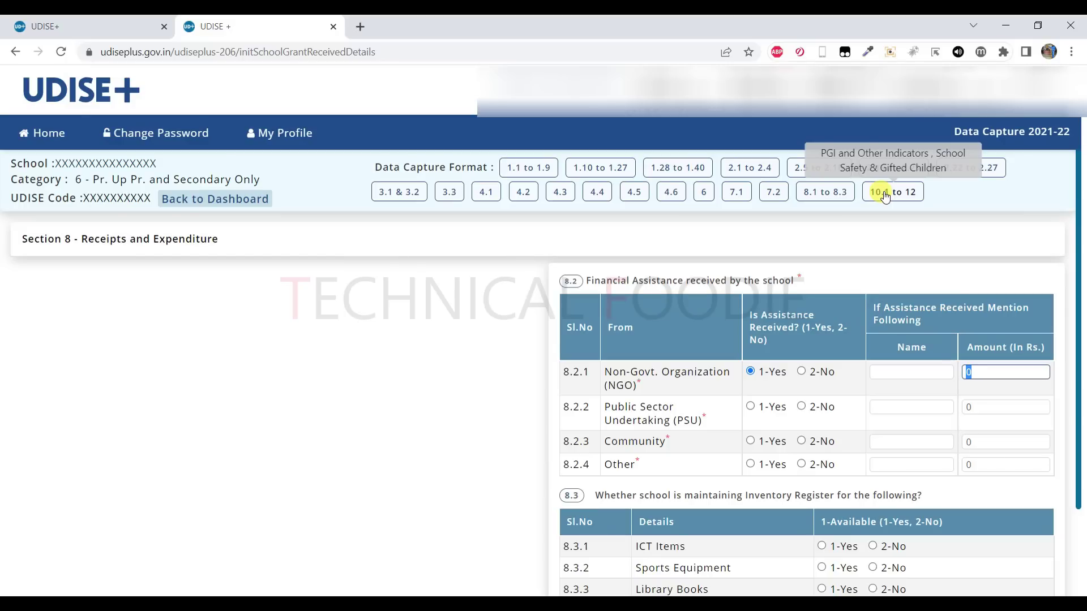
- Open form 10.1 to 12, answer 11.9 on the self defense training grant with 1-Yes and select the 11.9 (a) student number
click(885, 194)
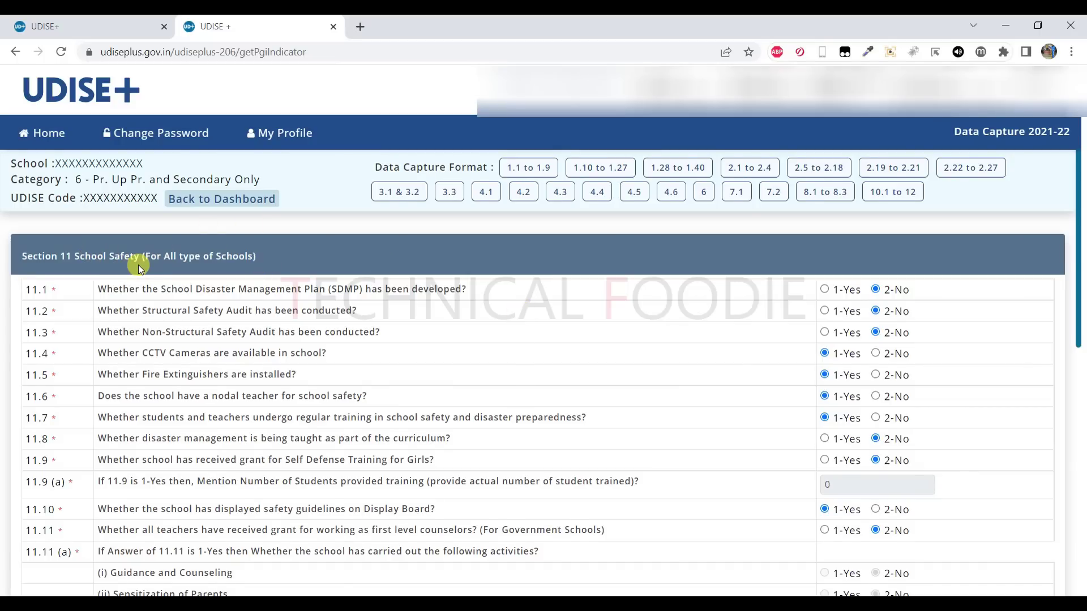
scroll(138, 265, down, 1)
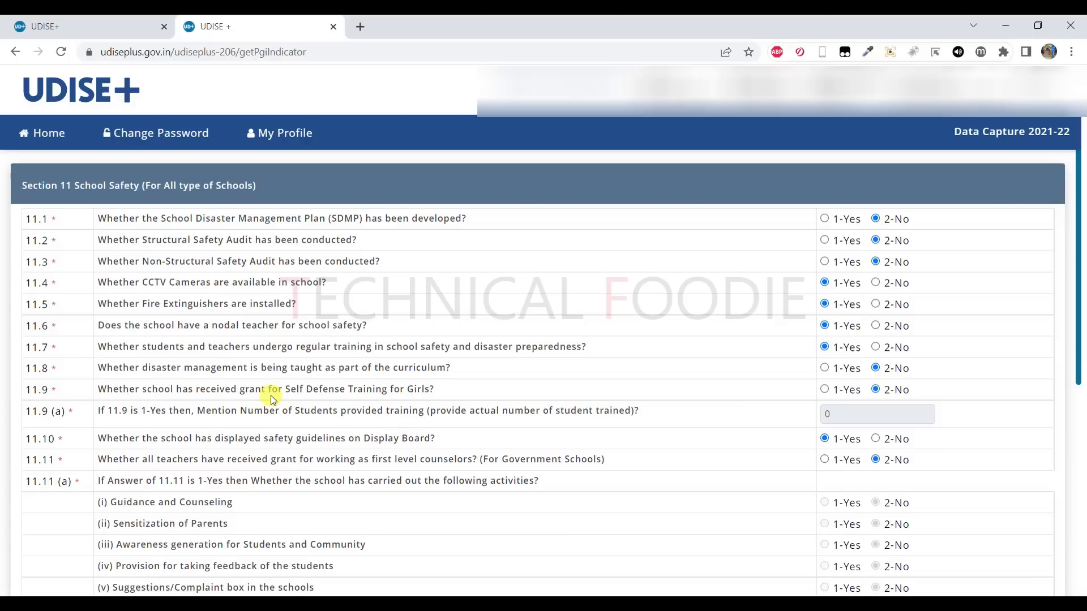
click(824, 389)
click(823, 415)
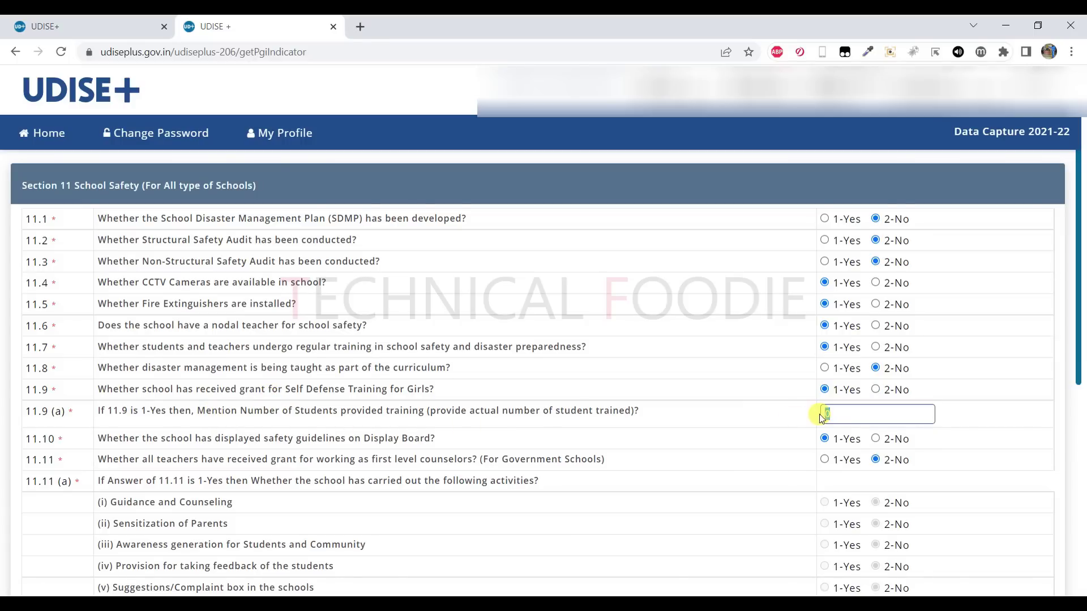
- Highlight question 11.11 on the first level counselor grant for government schools and answer it with 1-Yes
scroll(788, 417, down, 1)
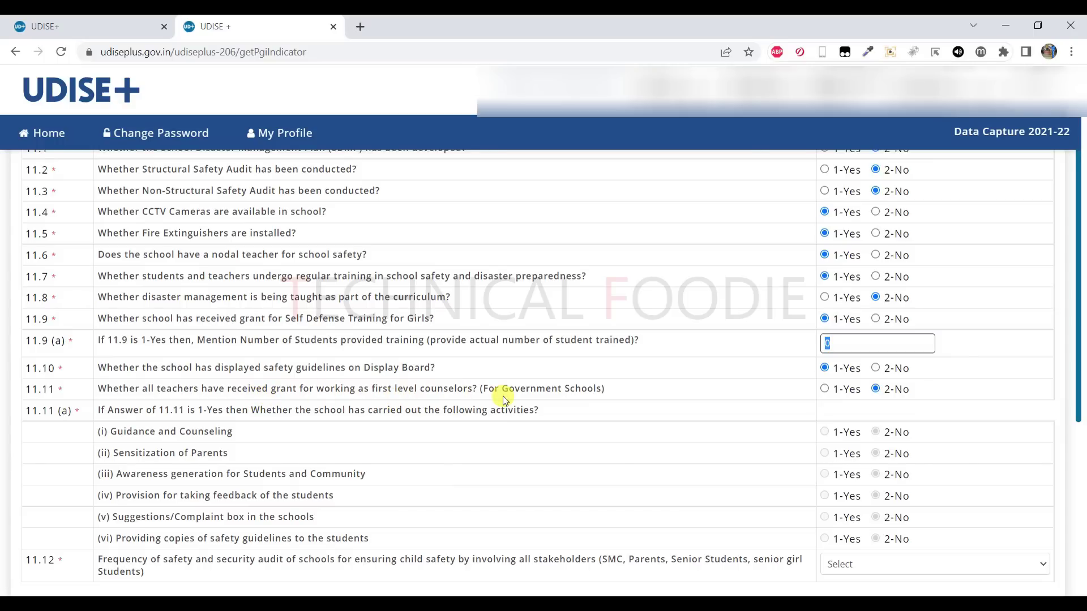
double_click(588, 388)
drag(193, 389, 17, 392)
click(18, 392)
drag(660, 397, 480, 397)
click(472, 396)
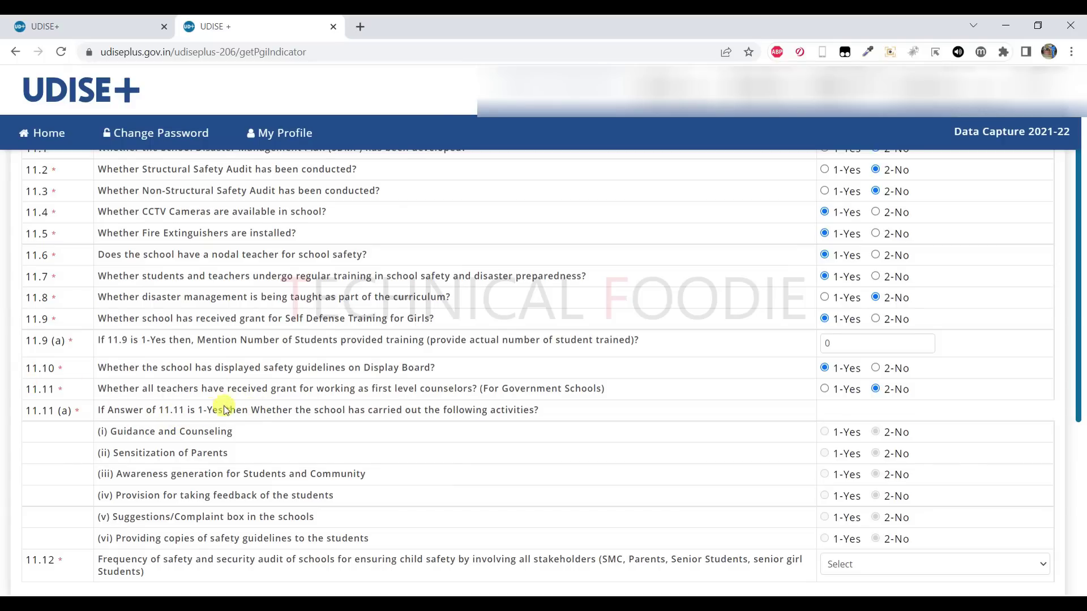
click(824, 389)
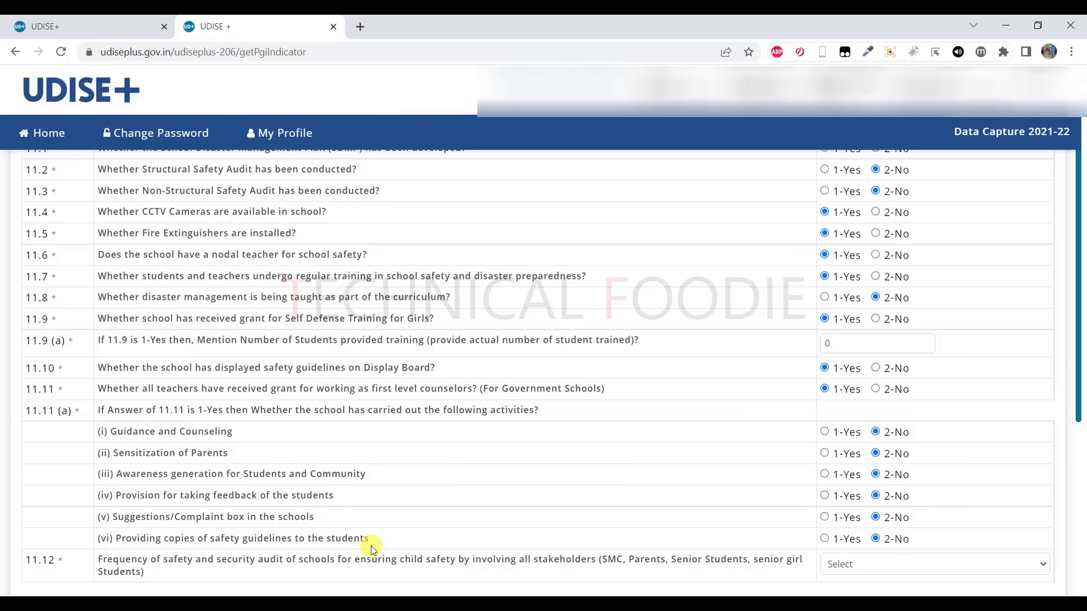
- Review the 11.11 (a) activities and the answer options for safety audit frequency in 11.12, without choosing one
scroll(372, 550, down, 1)
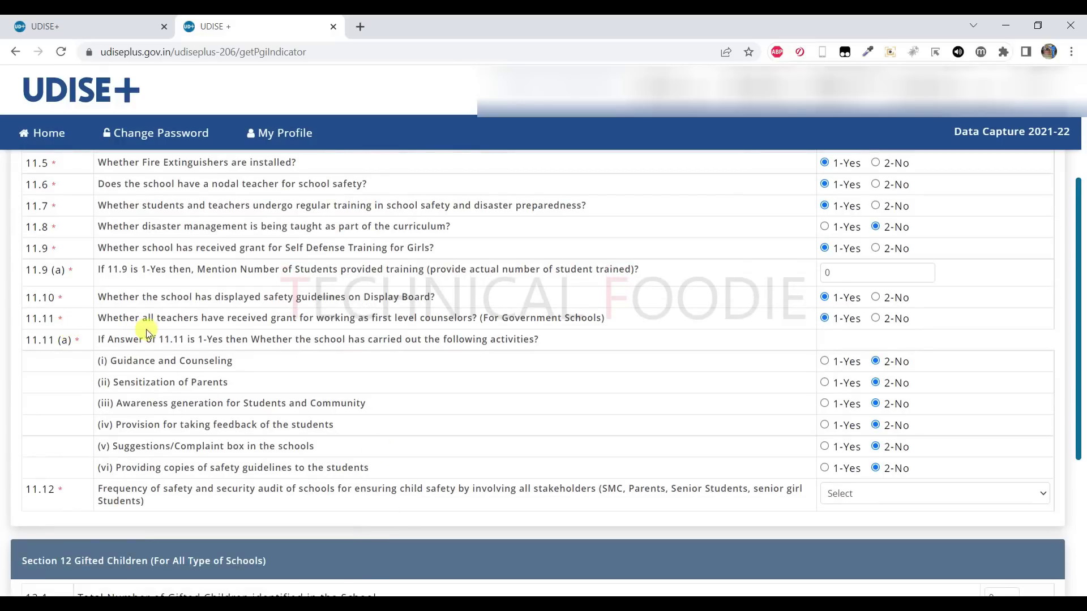
scroll(187, 490, down, 1)
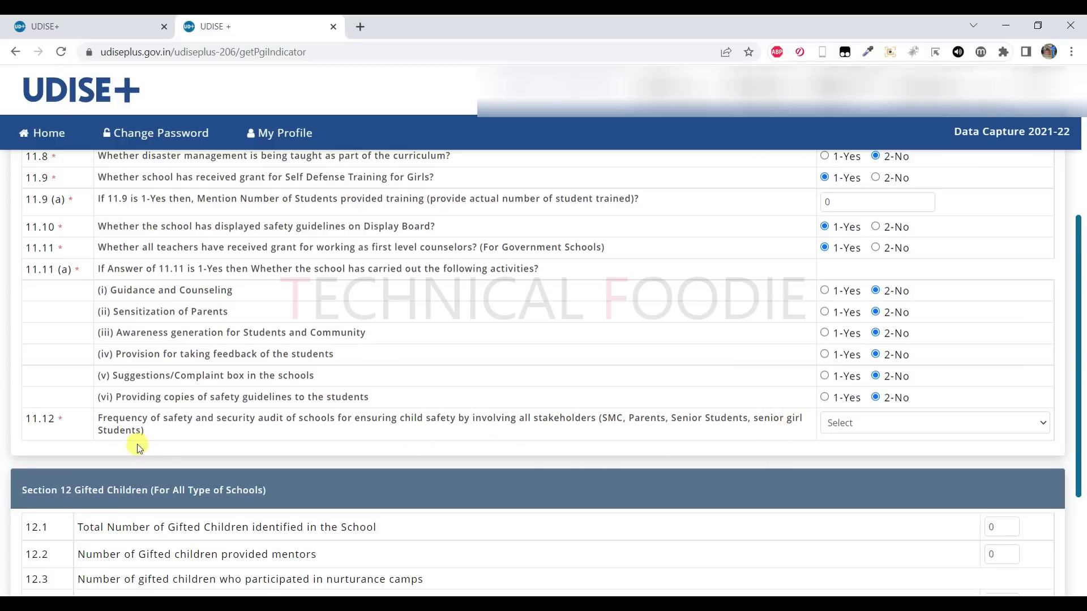
click(929, 428)
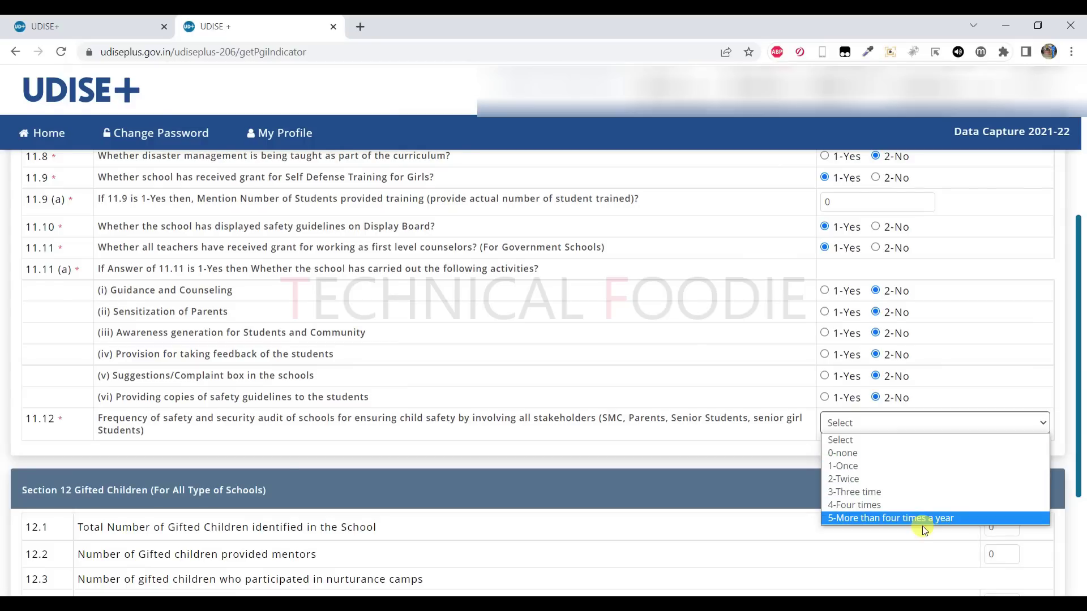
click(753, 491)
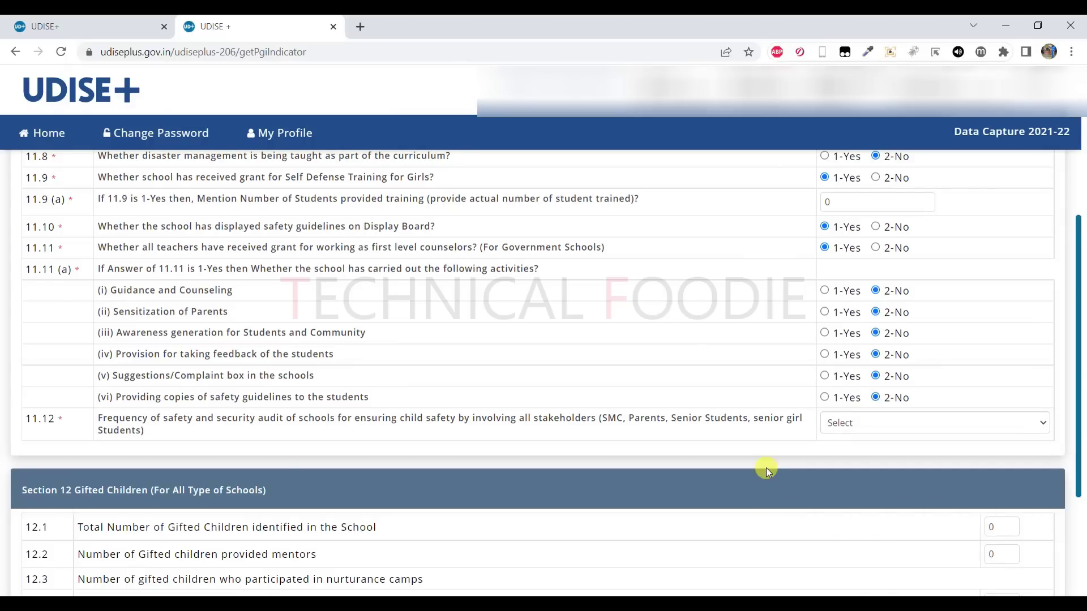
- Look over Section 12 on gifted children, highlight the competitions wording in 12.4 and return to the start of Section 11
scroll(764, 468, down, 3)
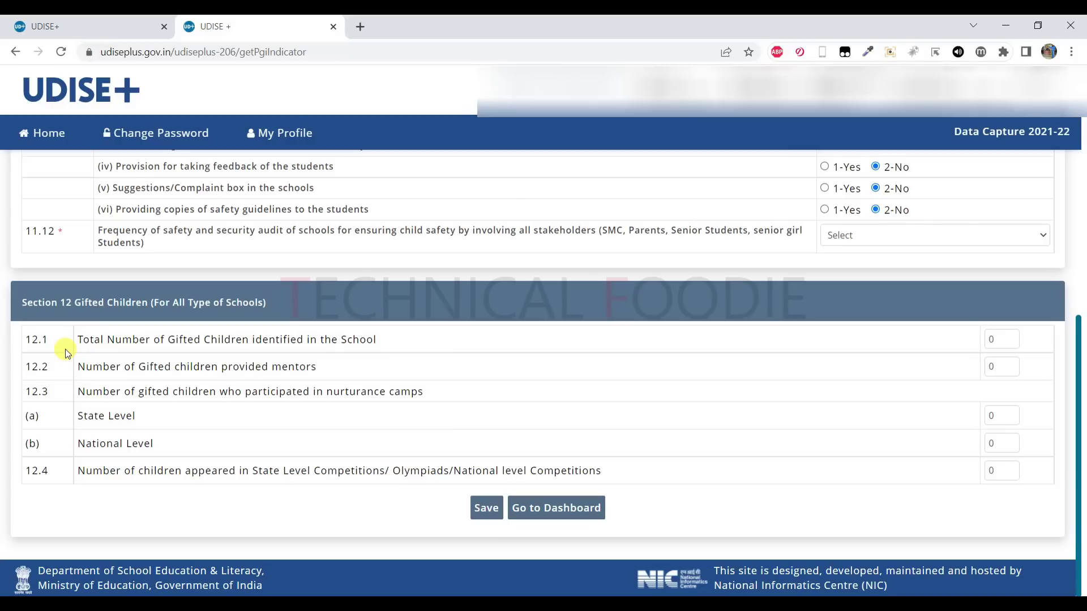
drag(496, 471, 608, 468)
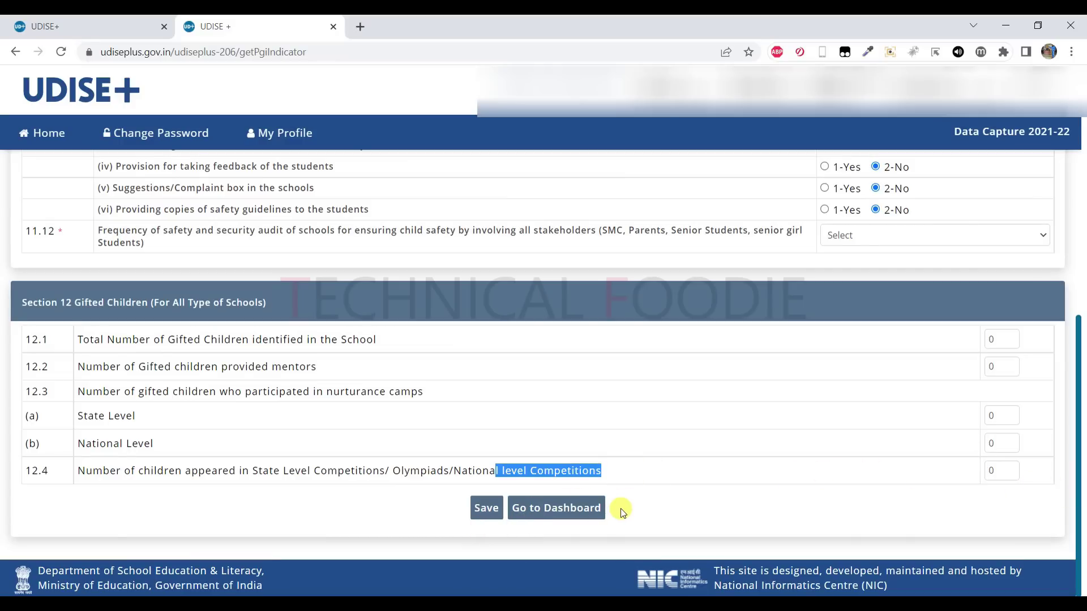
scroll(620, 508, up, 8)
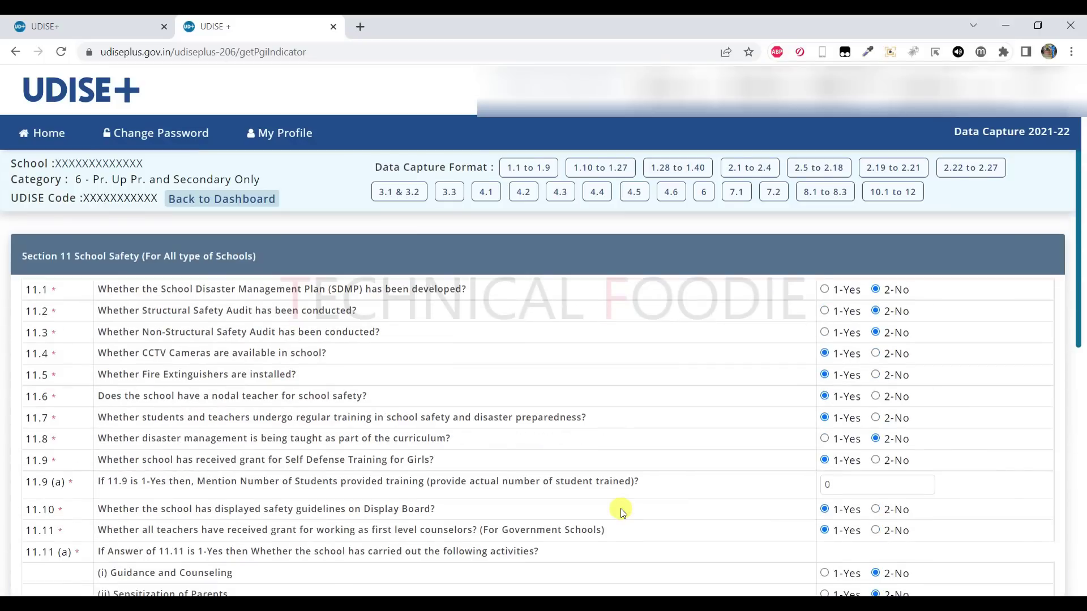